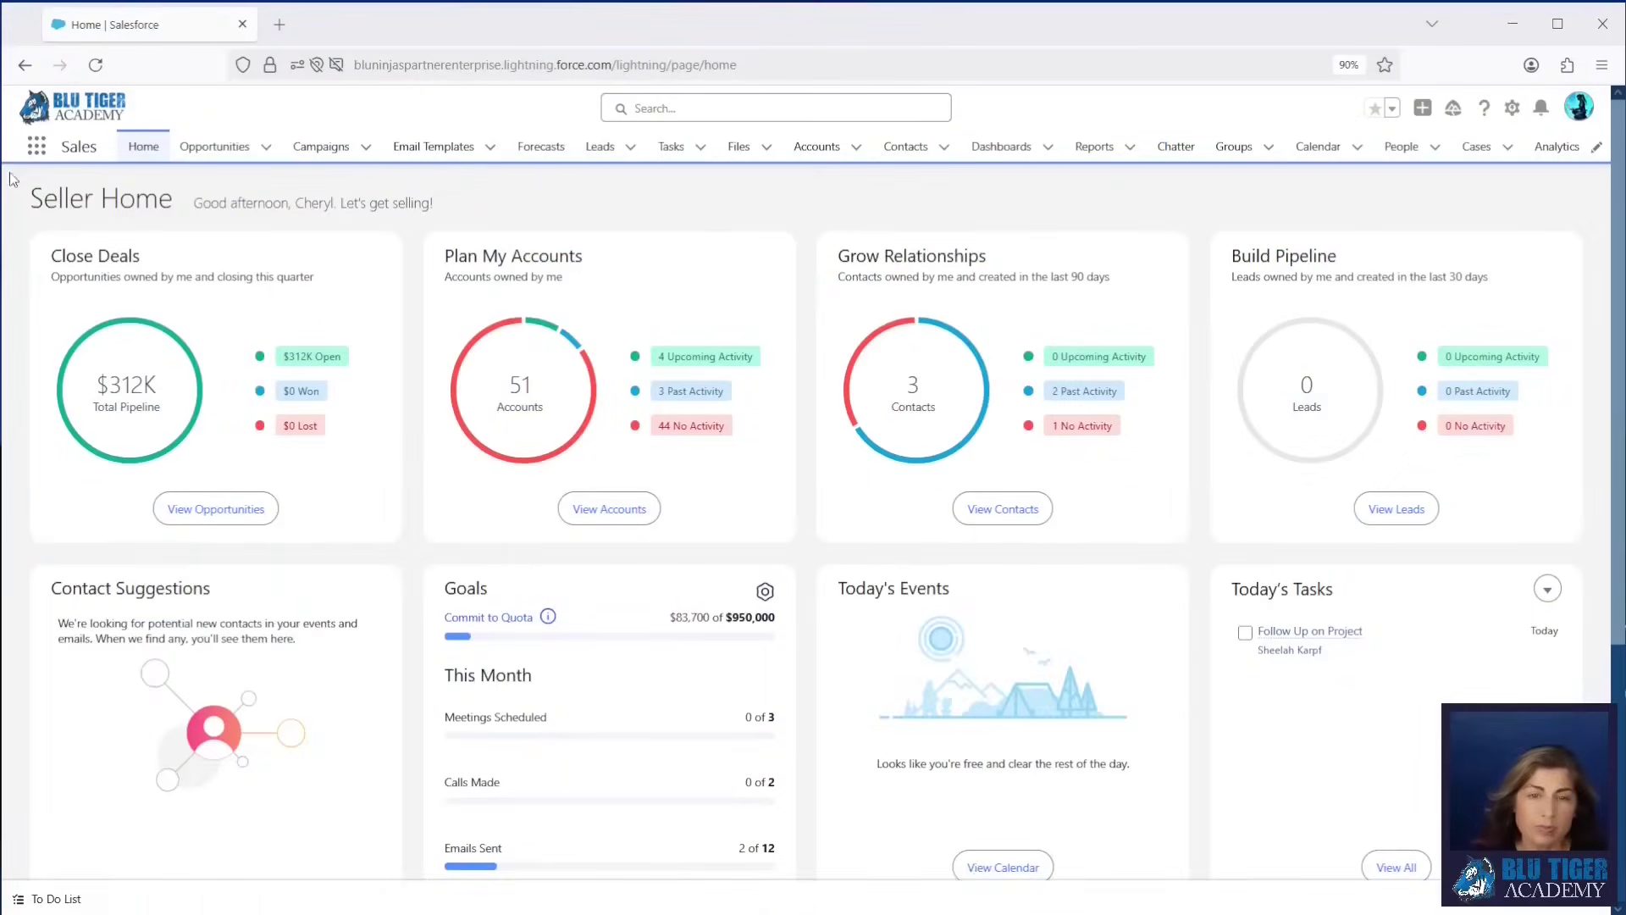
Find Conversation Insights by searching the apps and items for "conver", and open its Analytics page.
{"action": "left_click", "coordinate": [36, 147]}
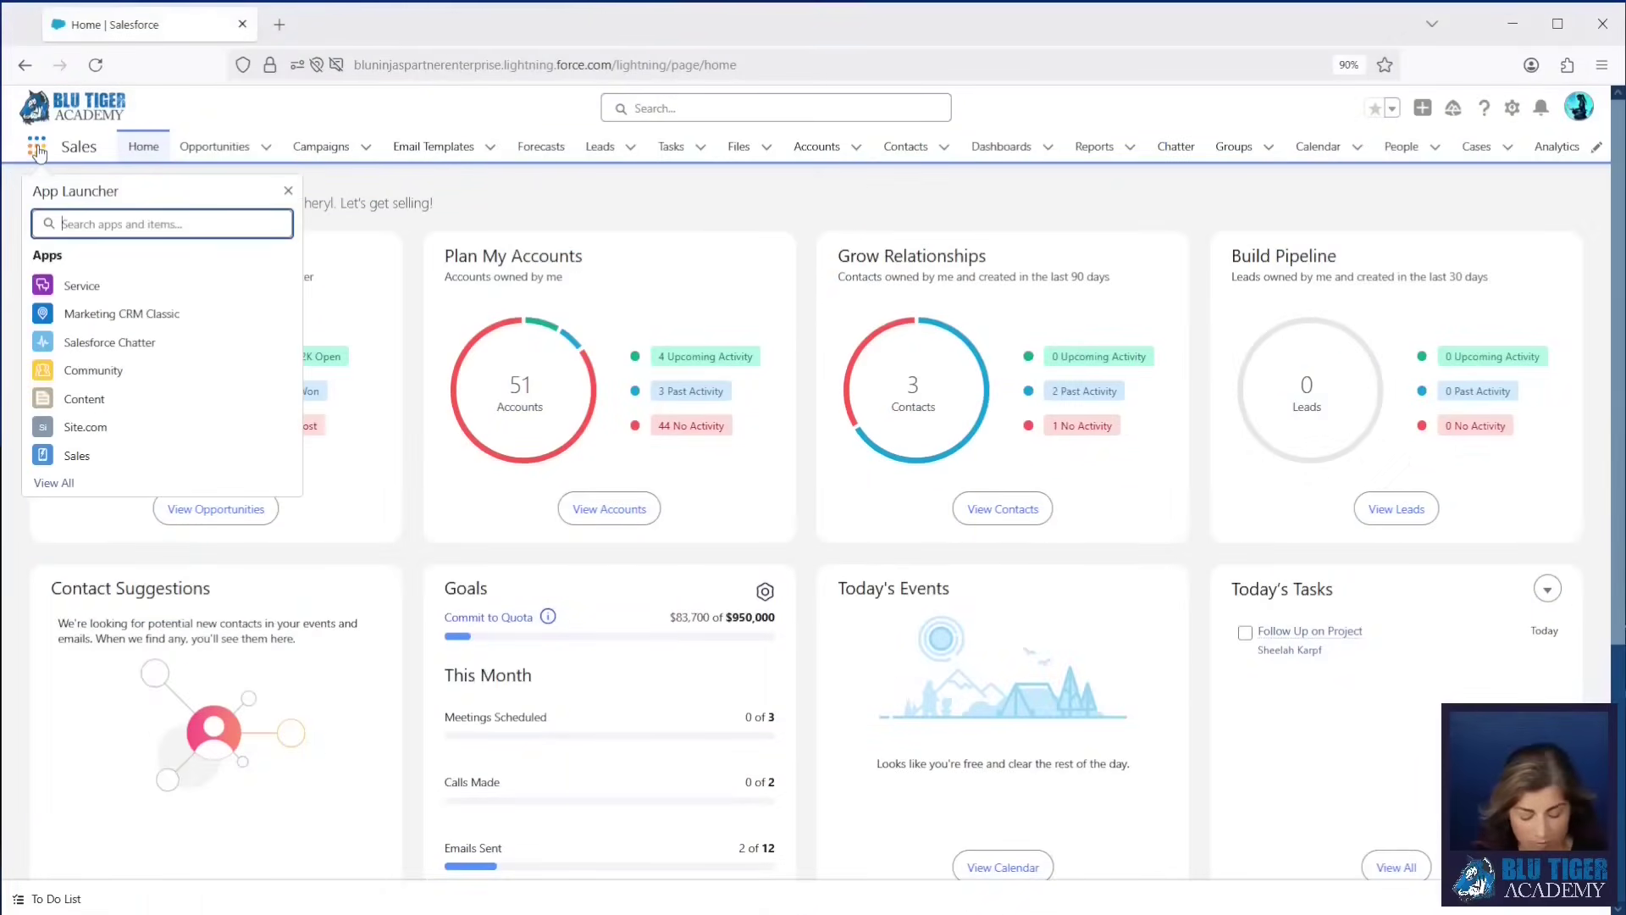
{"action": "type", "text": "conver"}
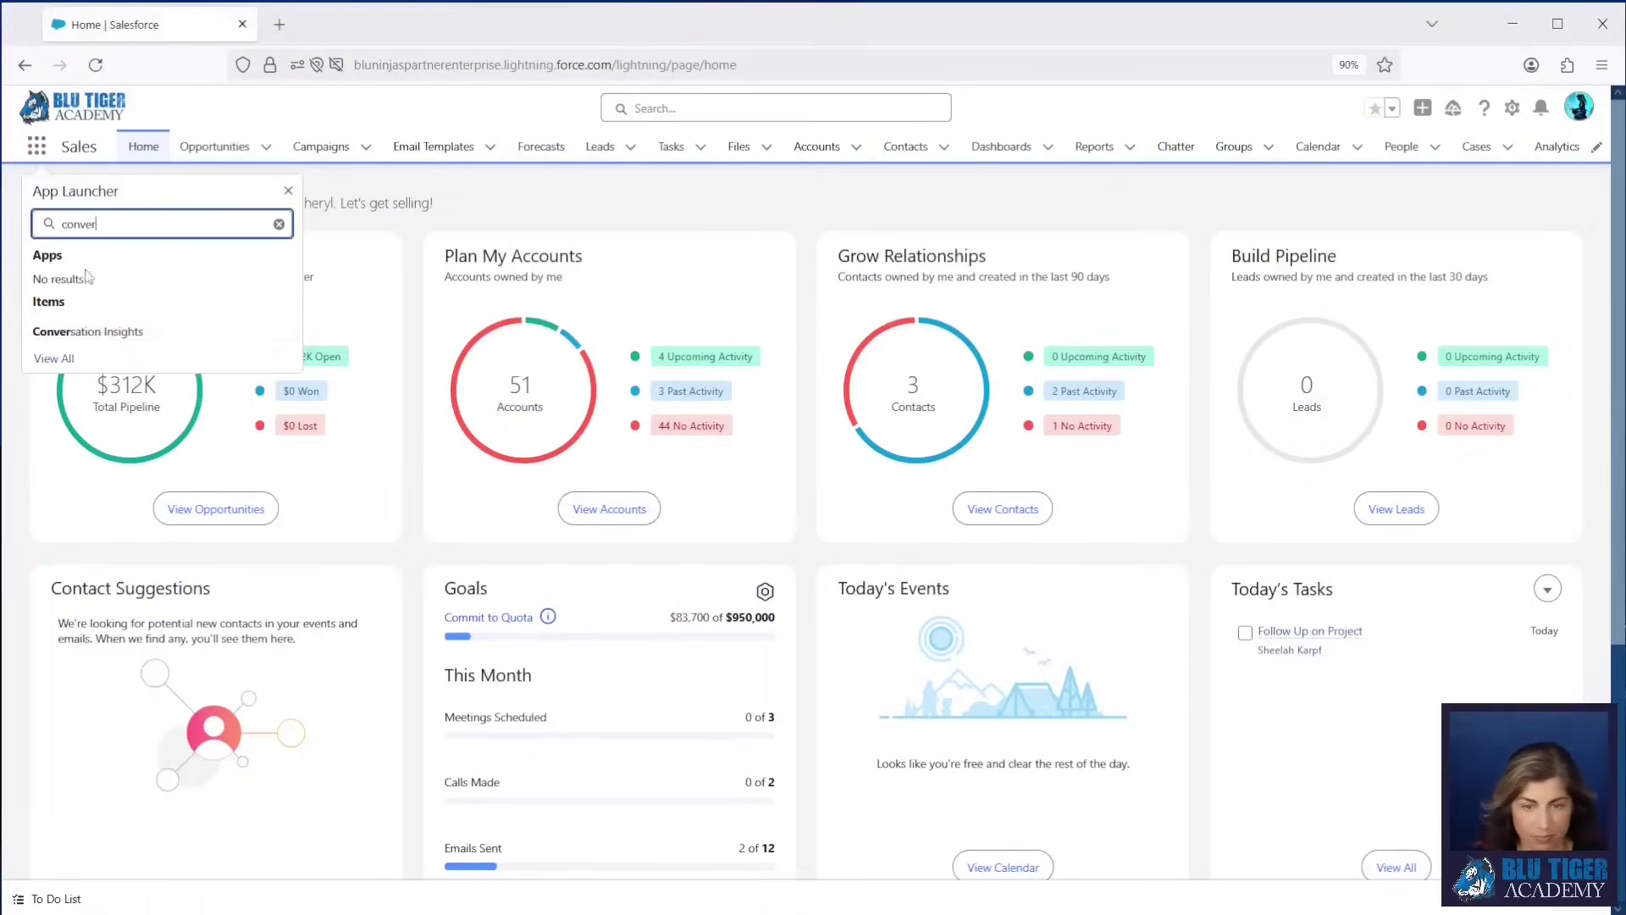
{"action": "left_click", "coordinate": [271, 332]}
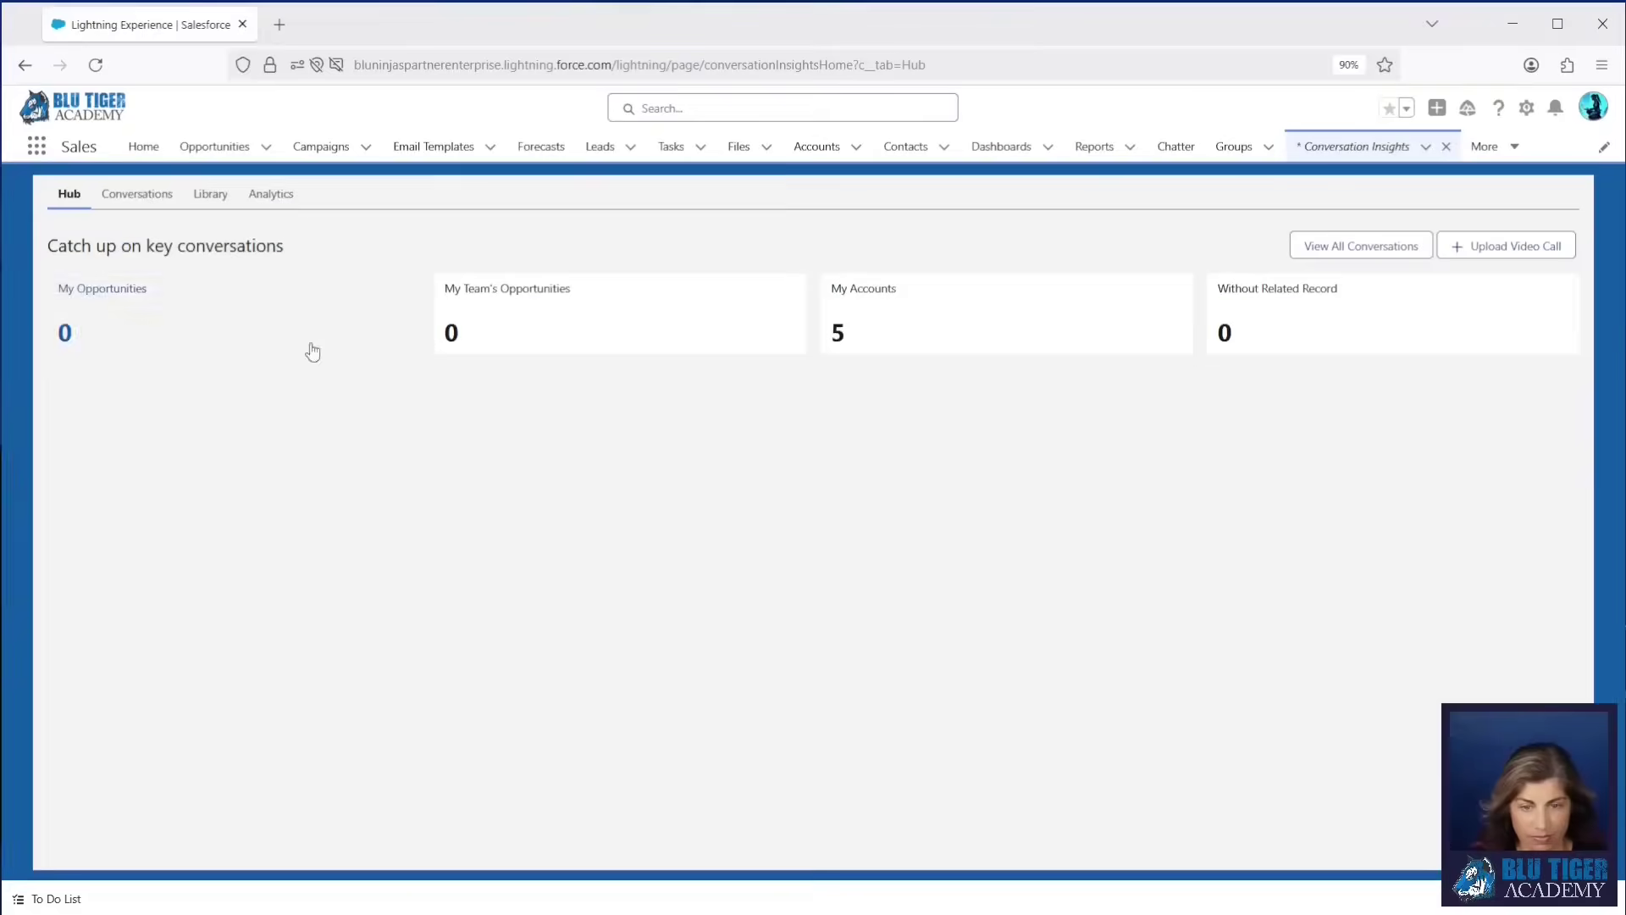
{"action": "left_click", "coordinate": [289, 199]}
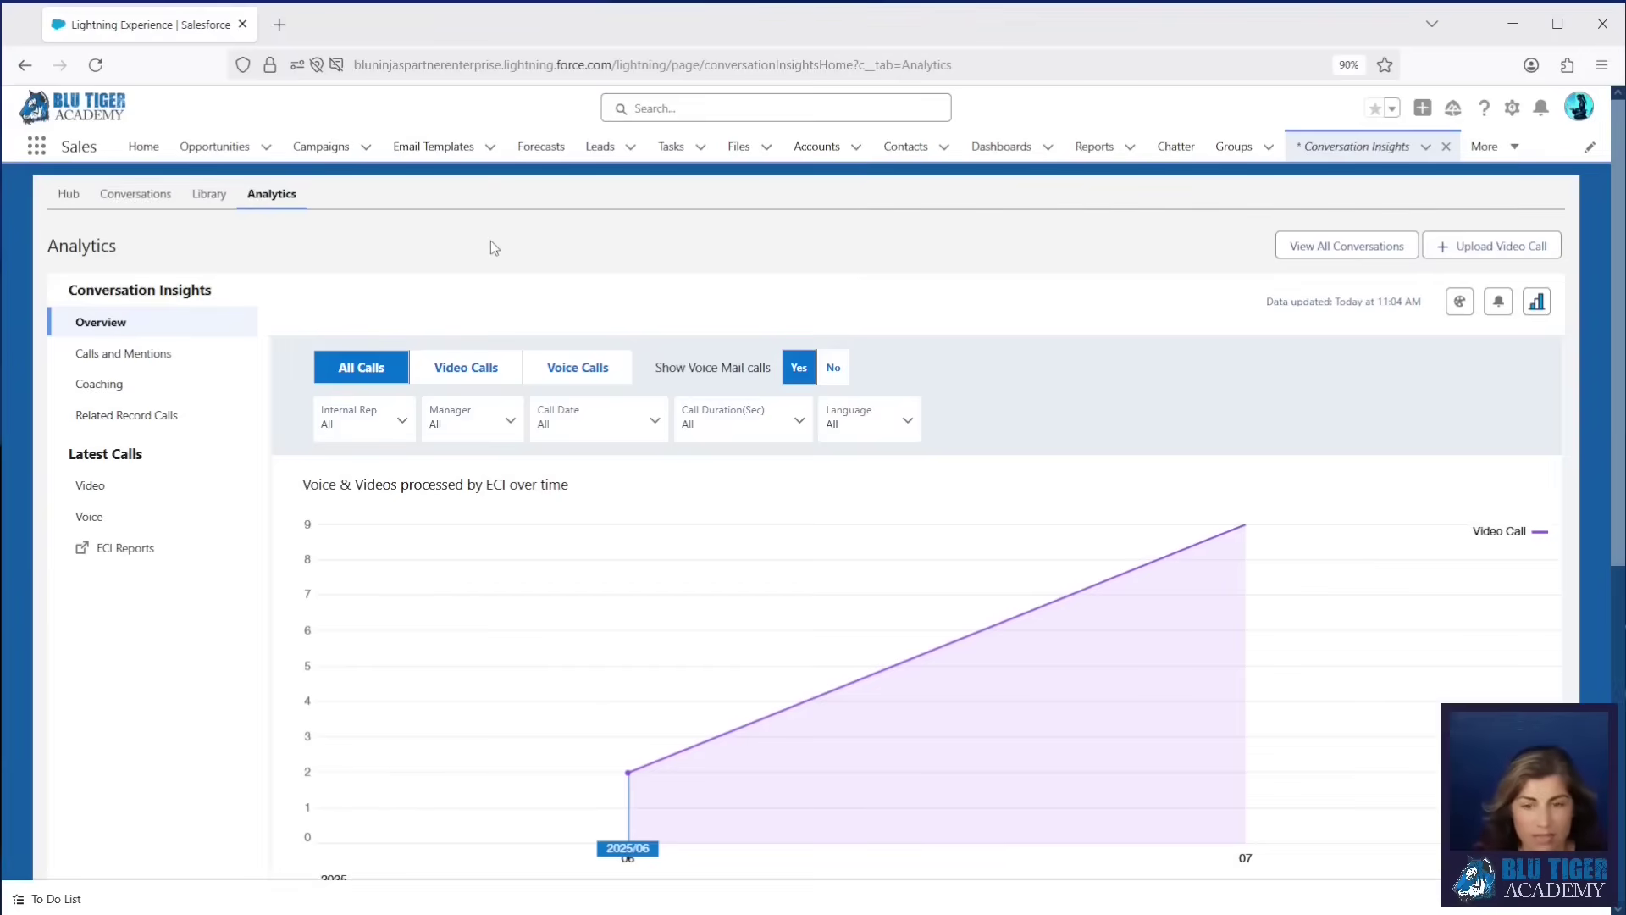
Review the Internal Rep and Call Date filter choices and the Overview charts down to Top Mentions.
{"action": "left_click", "coordinate": [378, 435]}
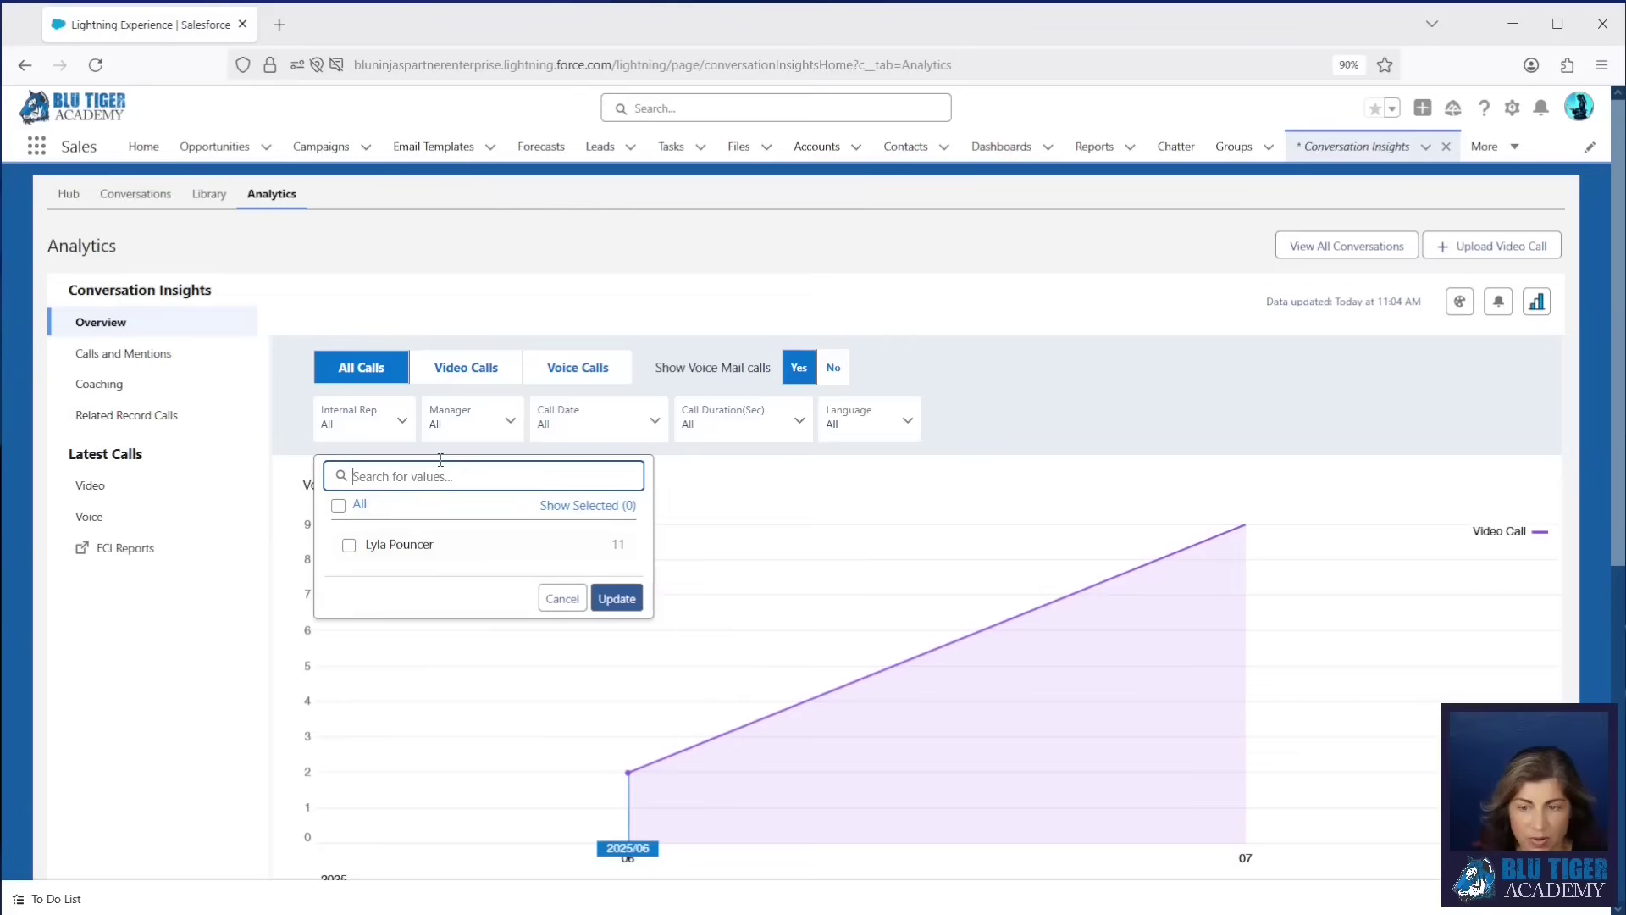
{"action": "left_click", "coordinate": [538, 415]}
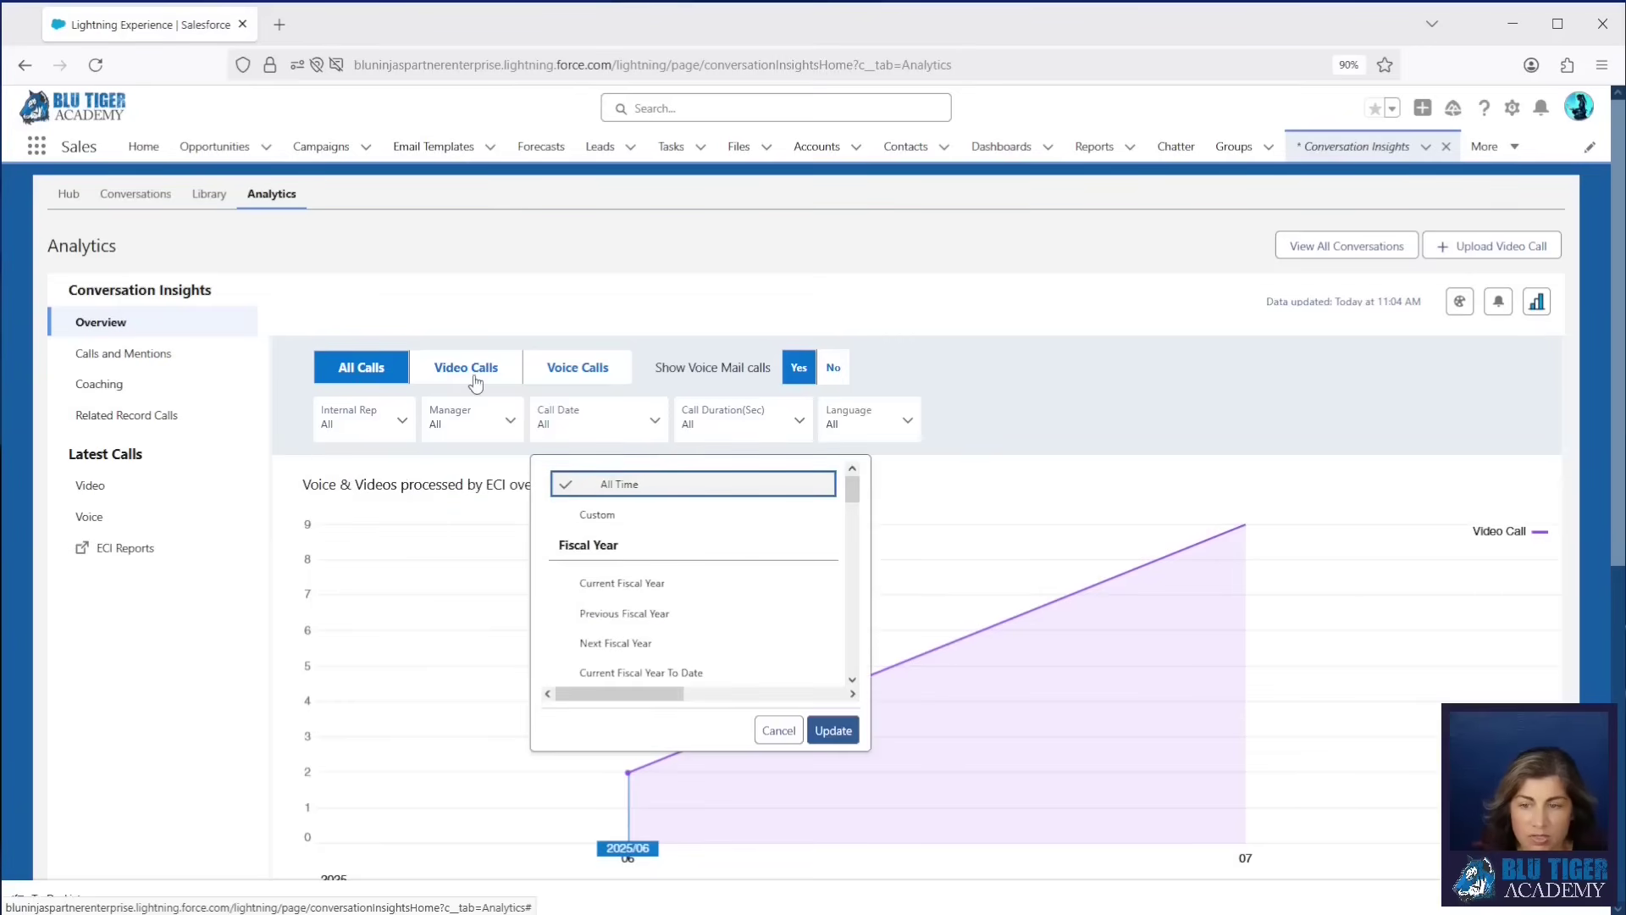
{"action": "left_click", "coordinate": [1013, 570]}
{"action": "scroll", "coordinate": [989, 593], "scroll_direction": "down", "scroll_amount": 1}
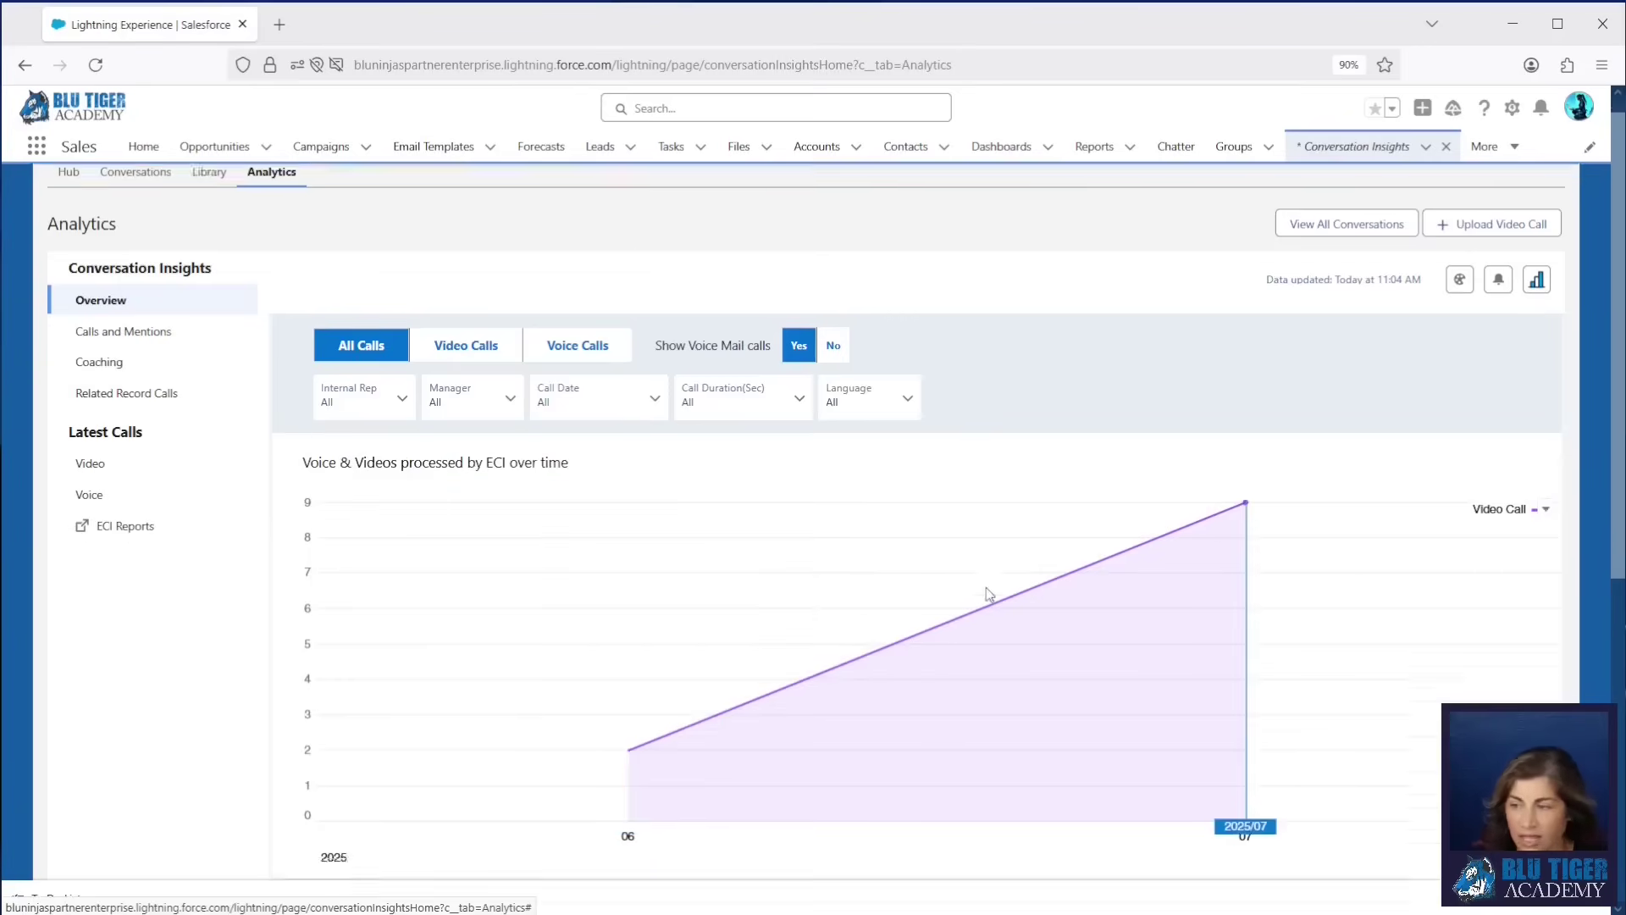
{"action": "scroll", "coordinate": [990, 593], "scroll_direction": "down", "scroll_amount": 6}
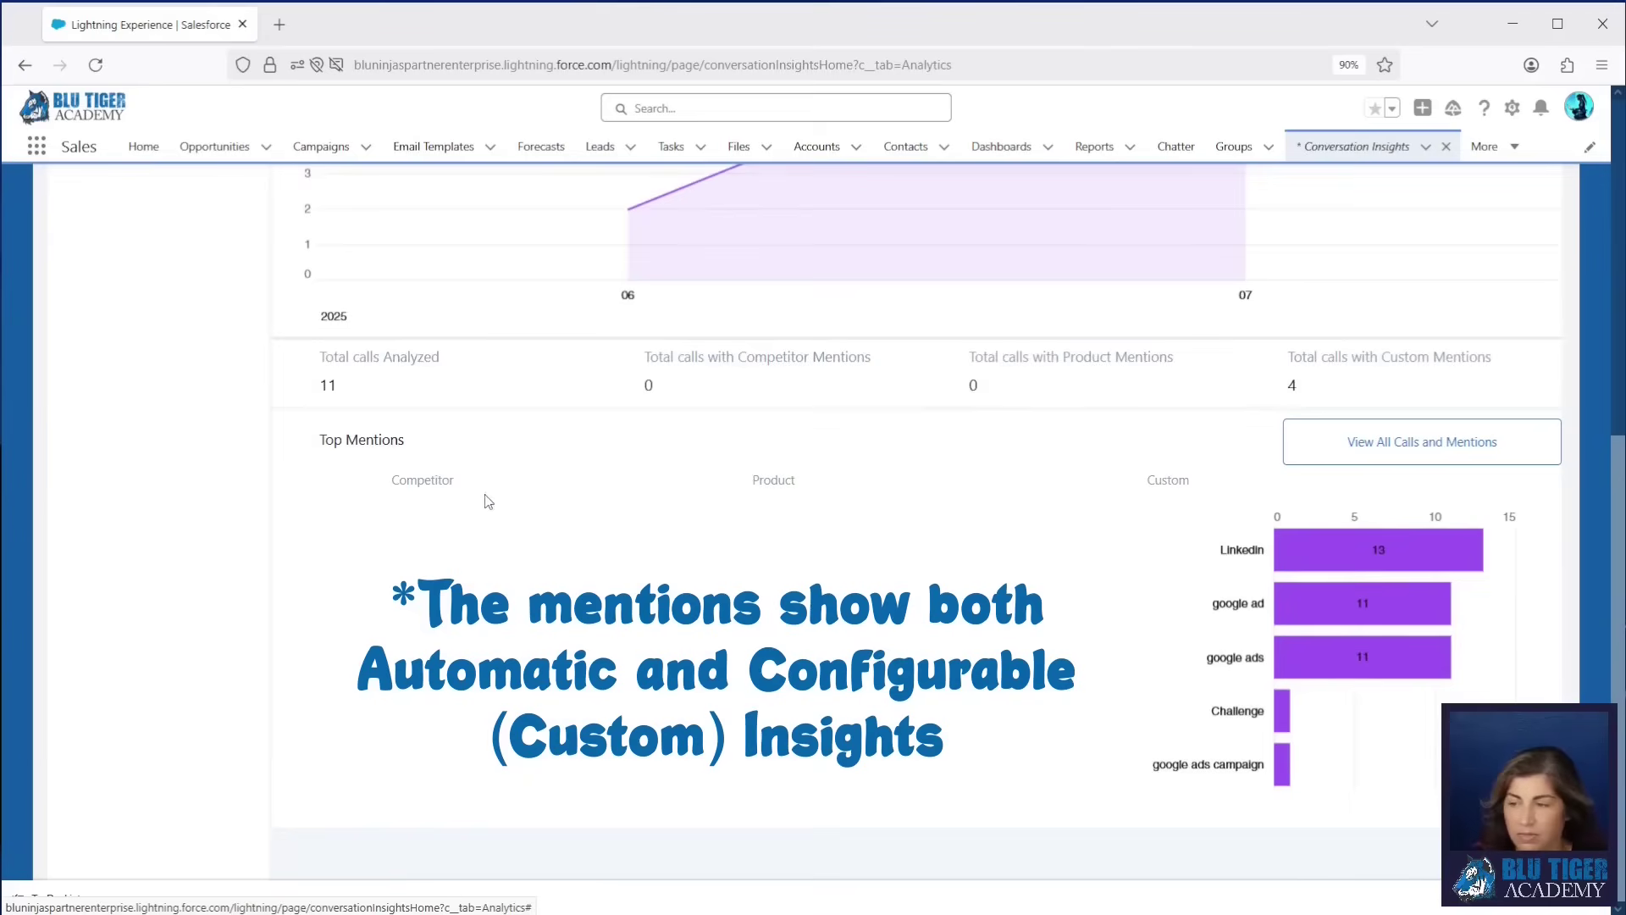
View all calls and mentions, checking the relevant calls table and the mention charts.
{"action": "left_click", "coordinate": [1347, 455]}
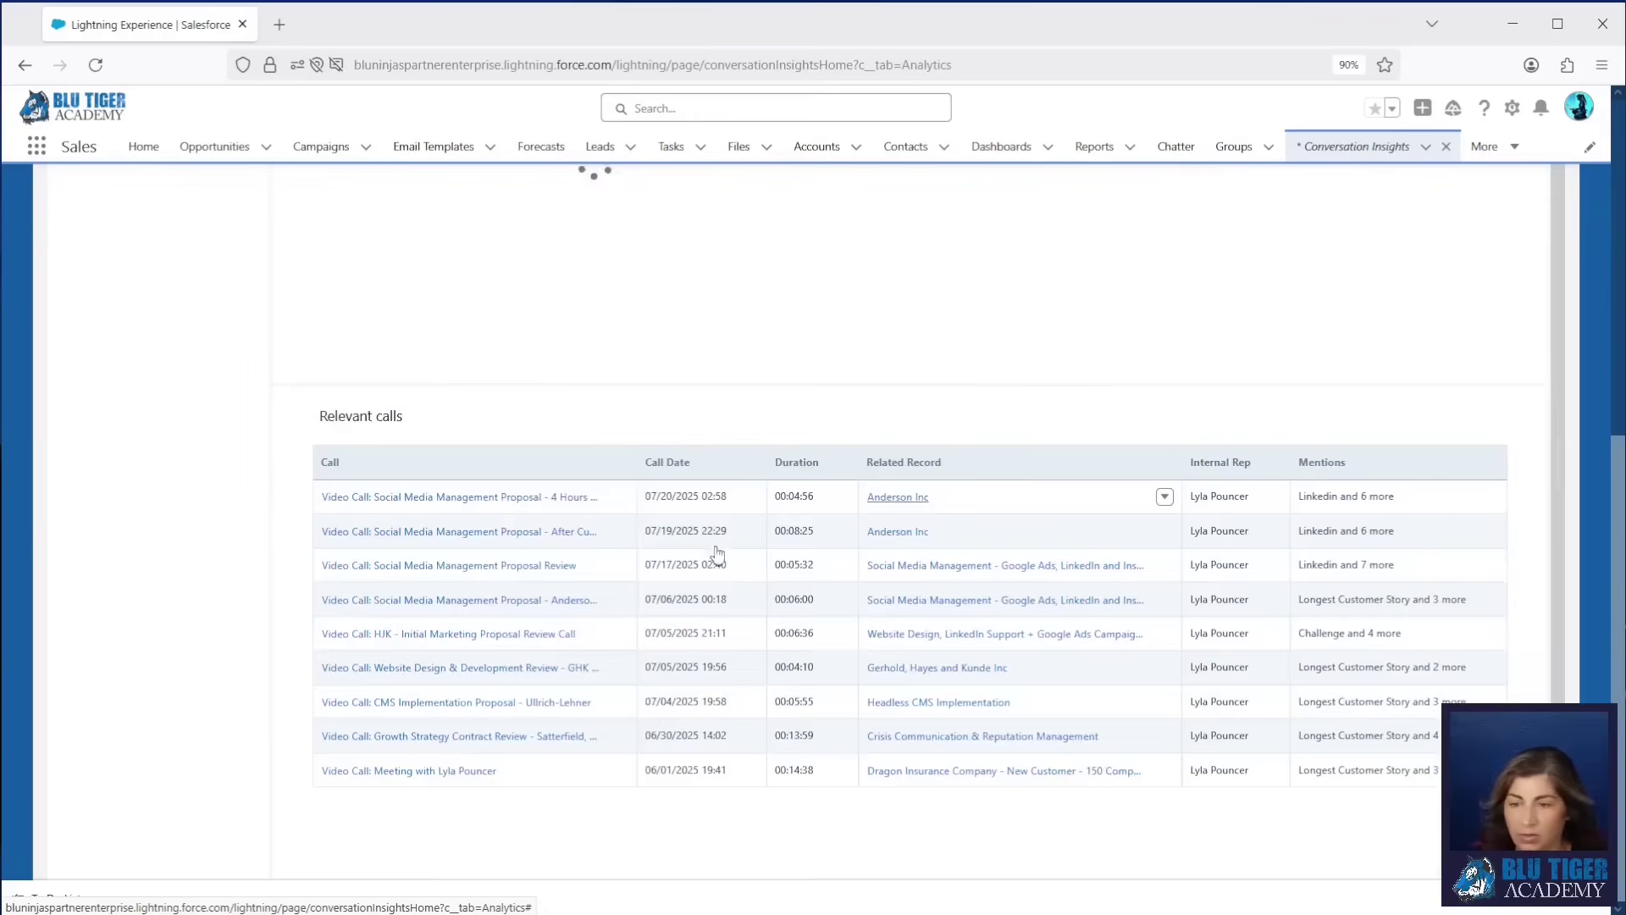
{"action": "scroll", "coordinate": [343, 326], "scroll_direction": "up", "scroll_amount": 3}
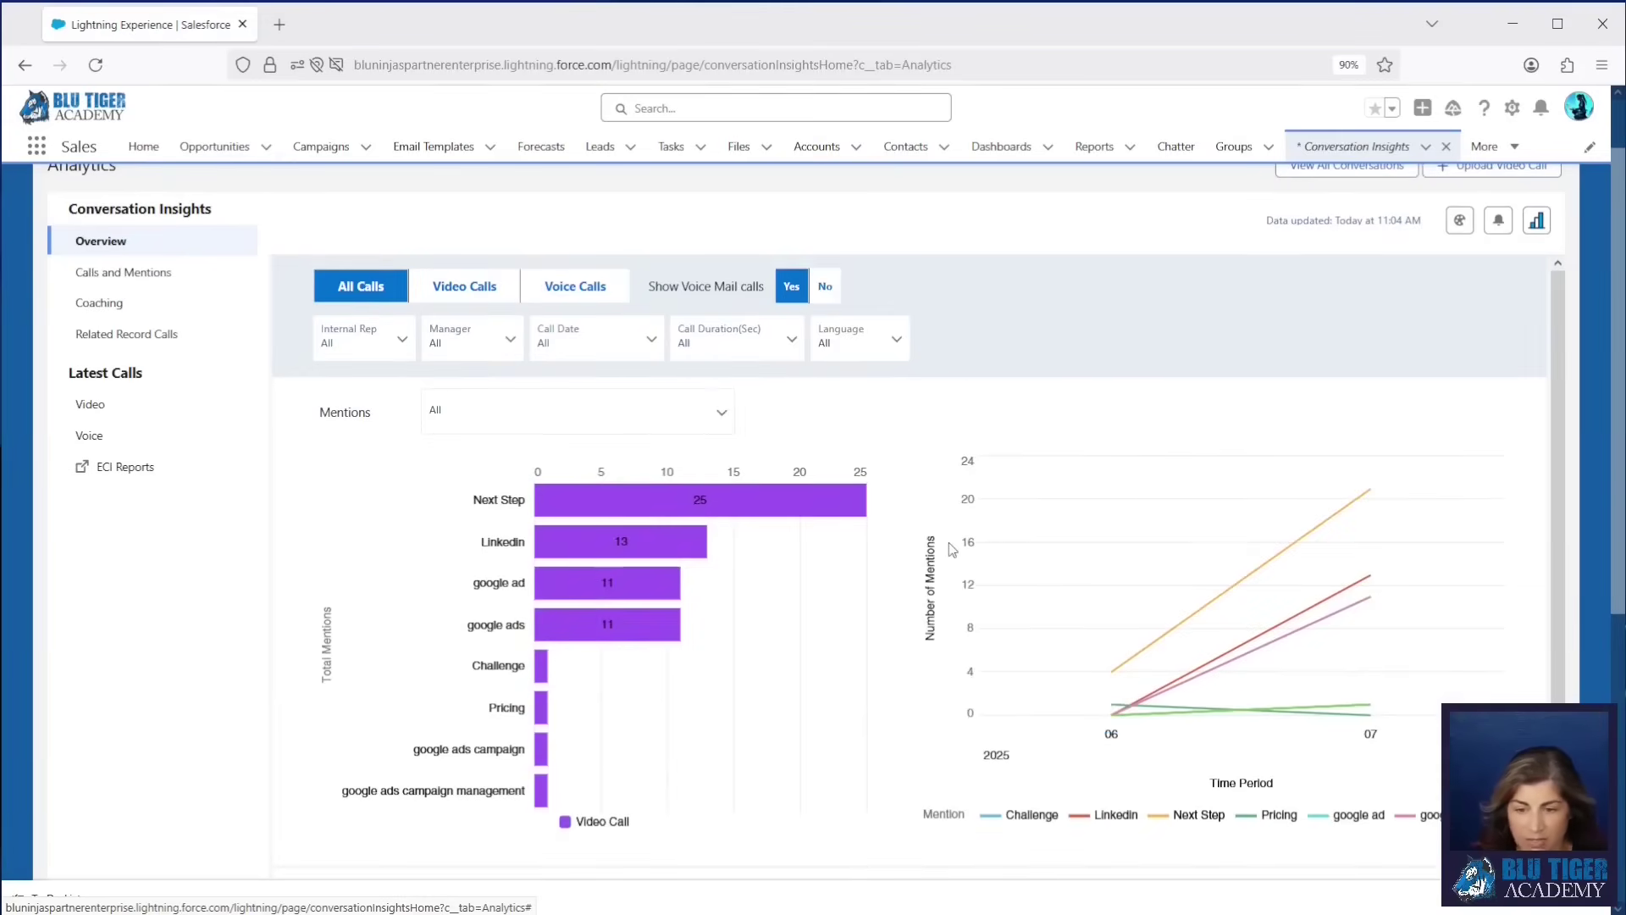
{"action": "left_click", "coordinate": [119, 272]}
Examine the Coaching analytics, checking the comment count of the Growth Strategy Contract Review call.
{"action": "left_click", "coordinate": [100, 304]}
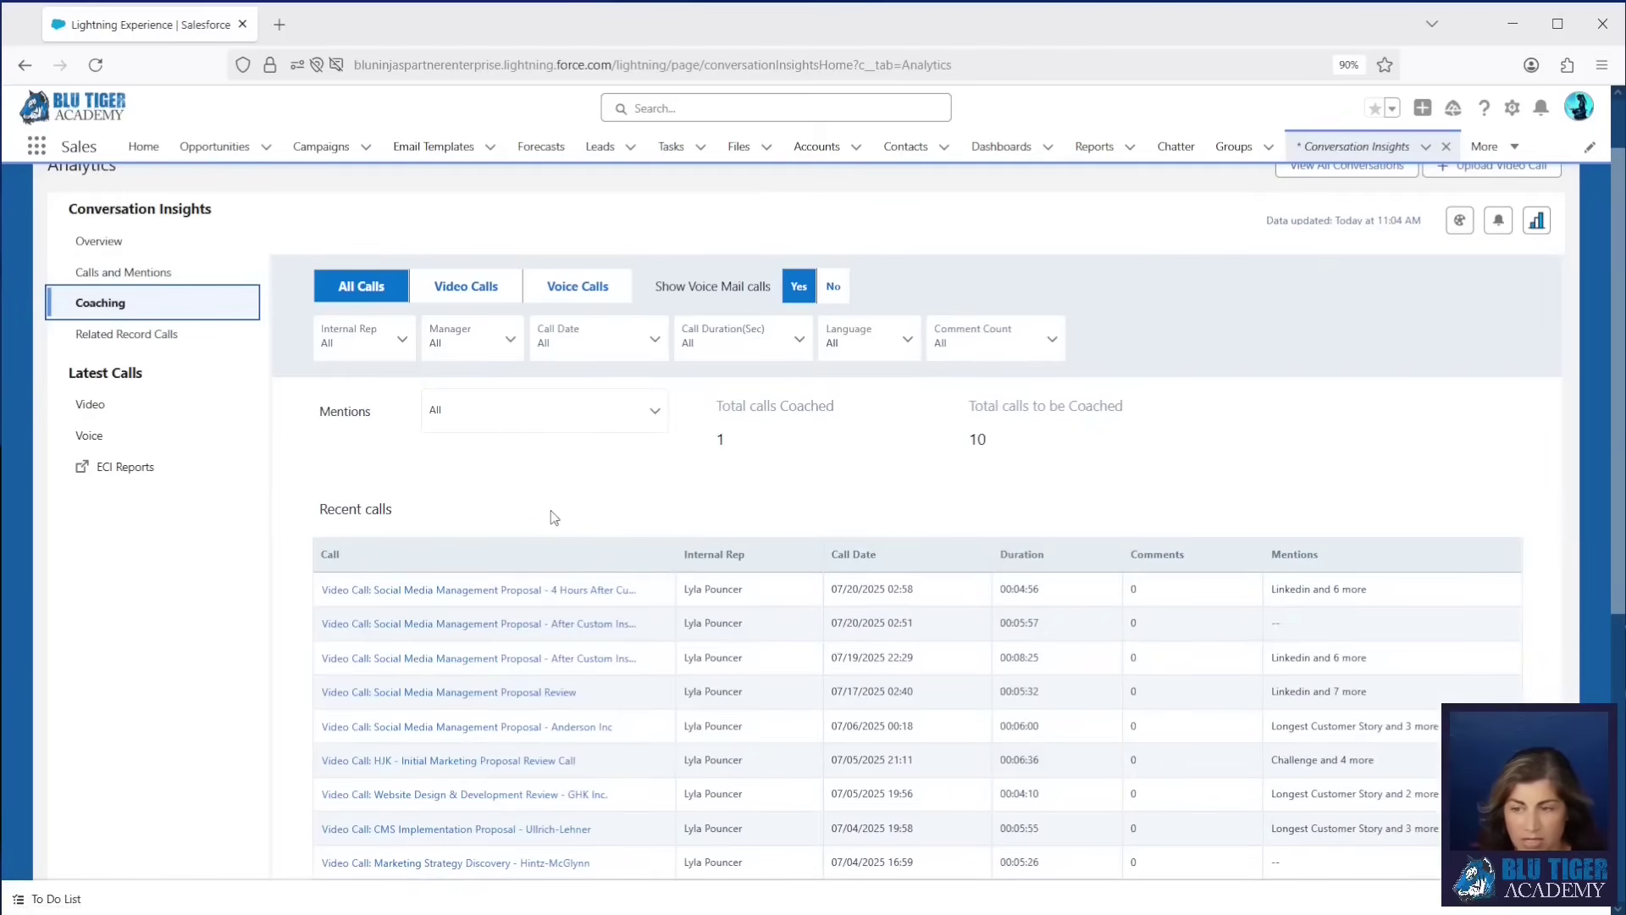
{"action": "scroll", "coordinate": [553, 517], "scroll_direction": "down", "scroll_amount": 2}
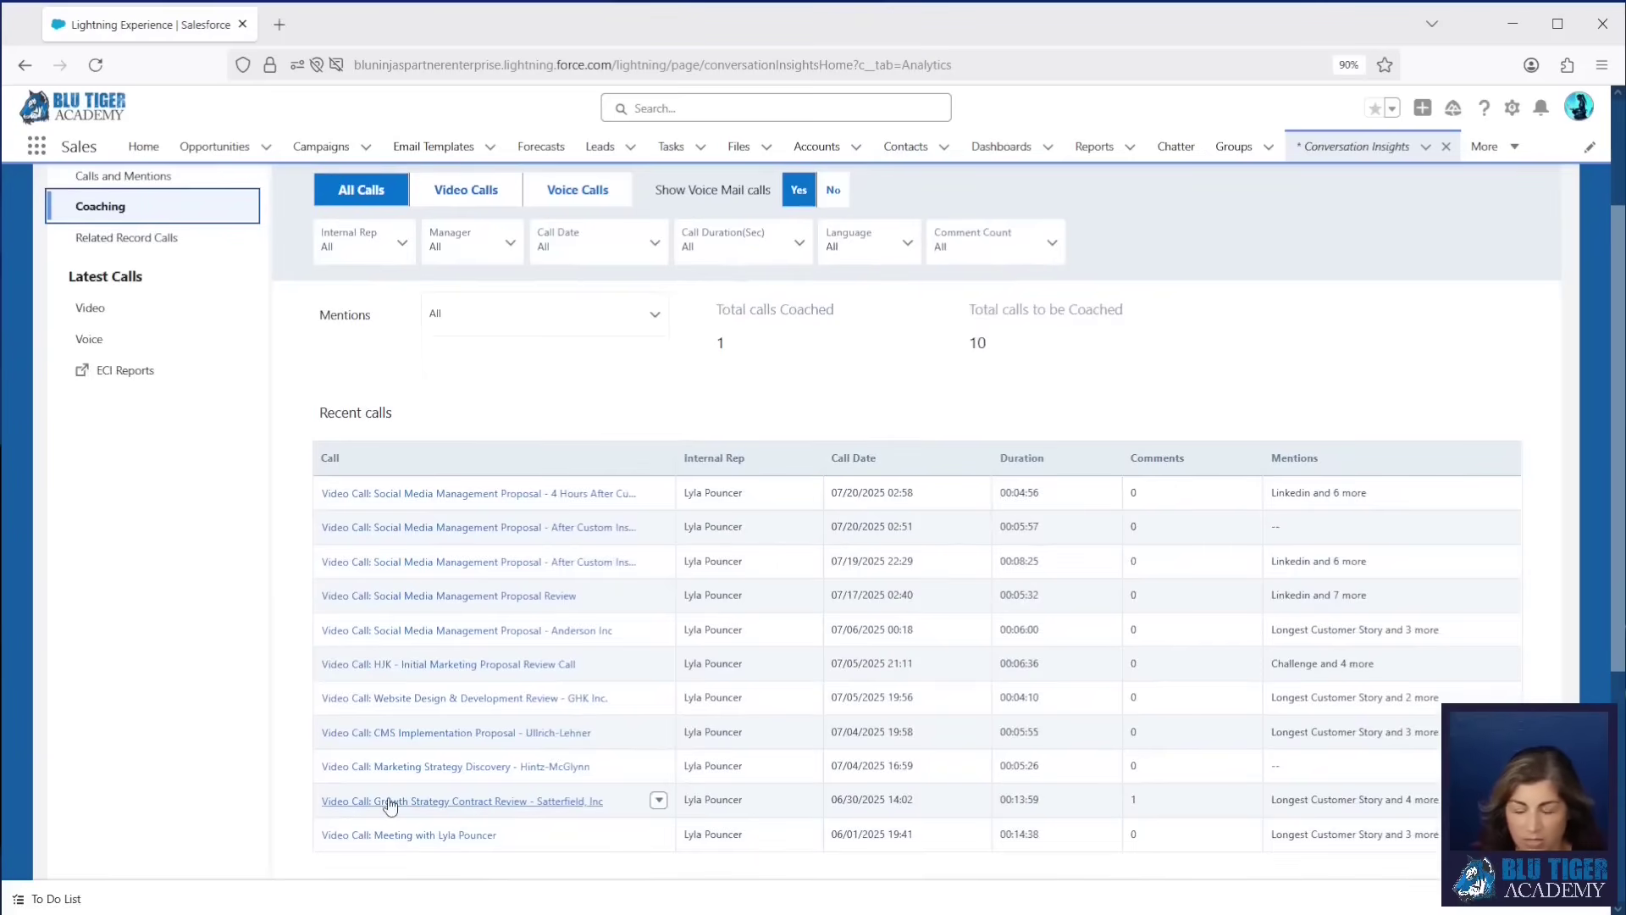
{"action": "left_click", "coordinate": [1163, 804]}
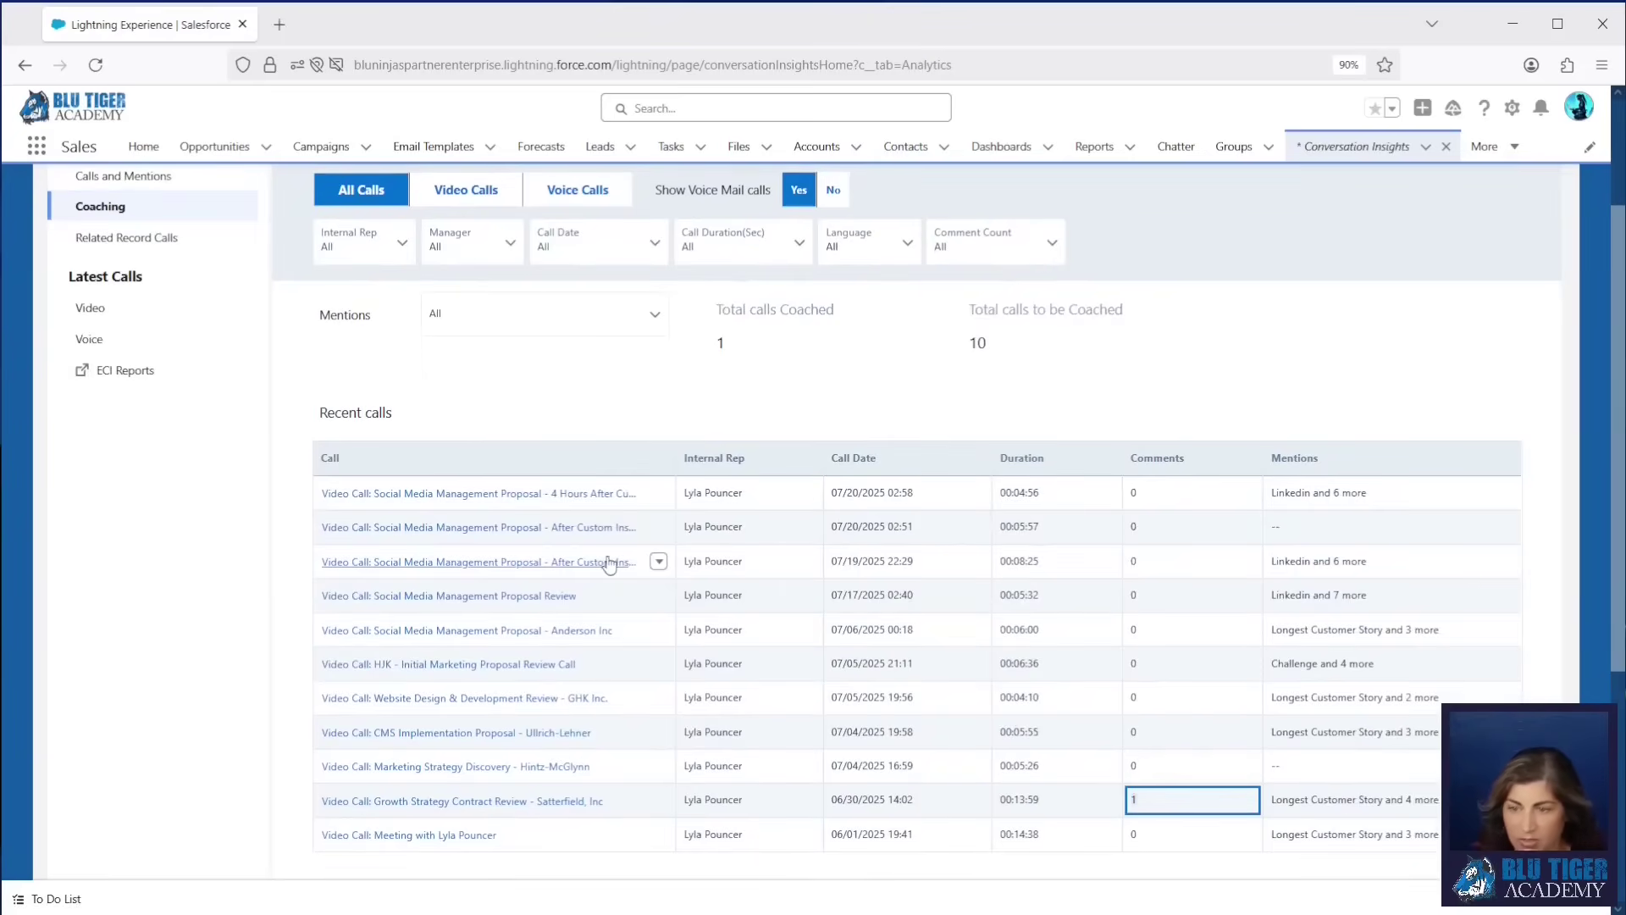
{"action": "scroll", "coordinate": [622, 562], "scroll_direction": "up", "scroll_amount": 3}
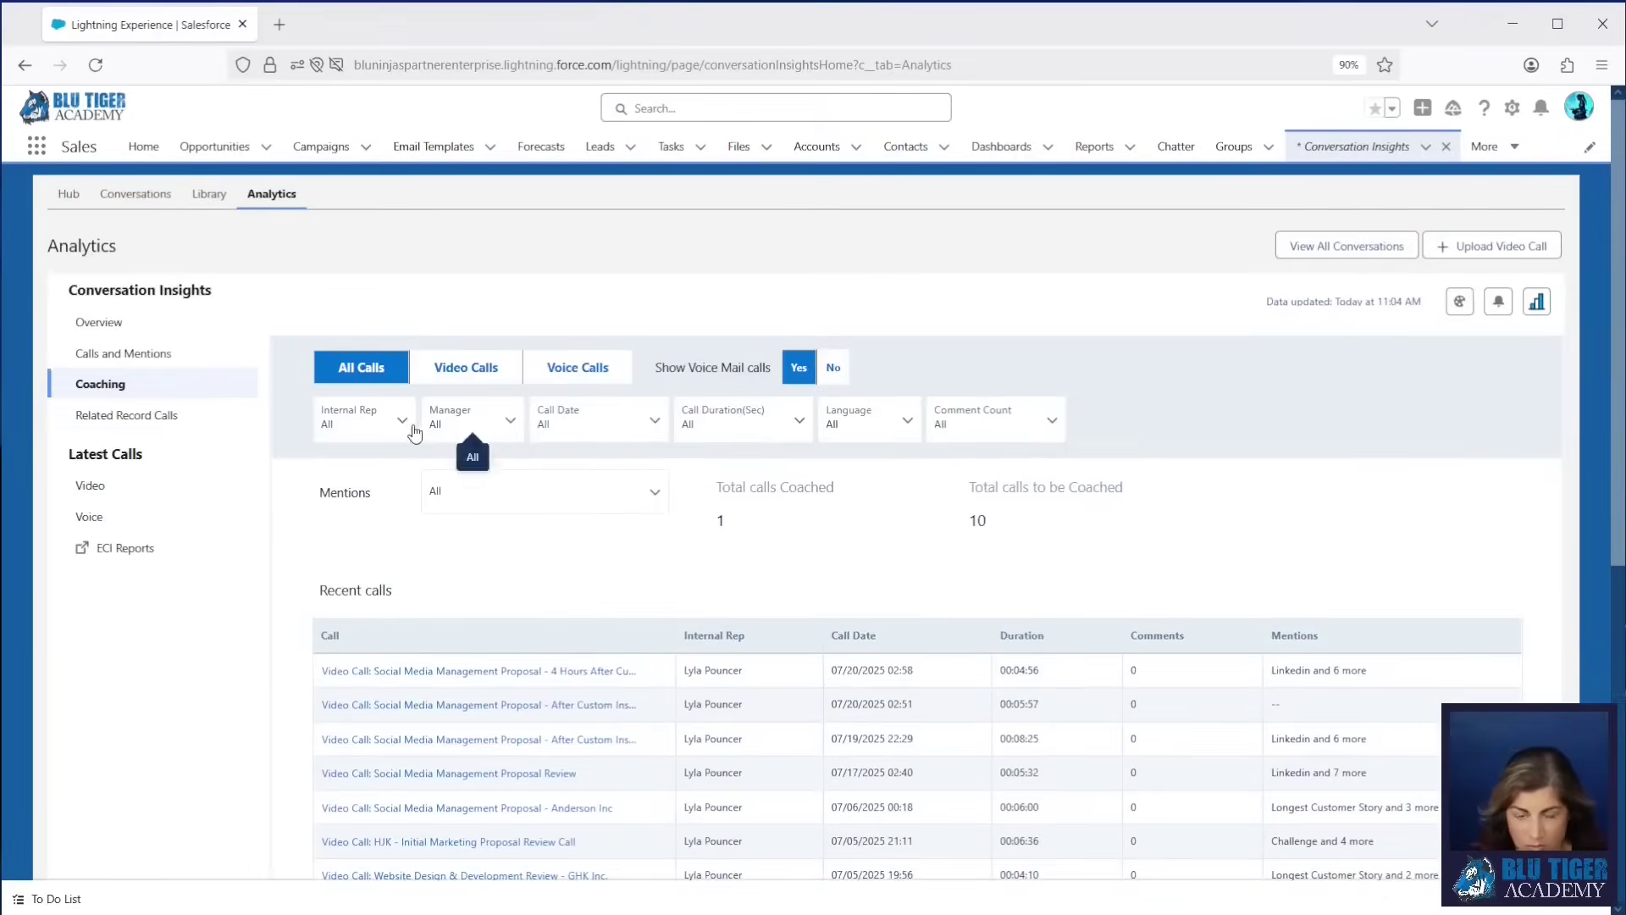
Examine the recent calls and their related records and amounts in Related Record Calls.
{"action": "left_click", "coordinate": [148, 424]}
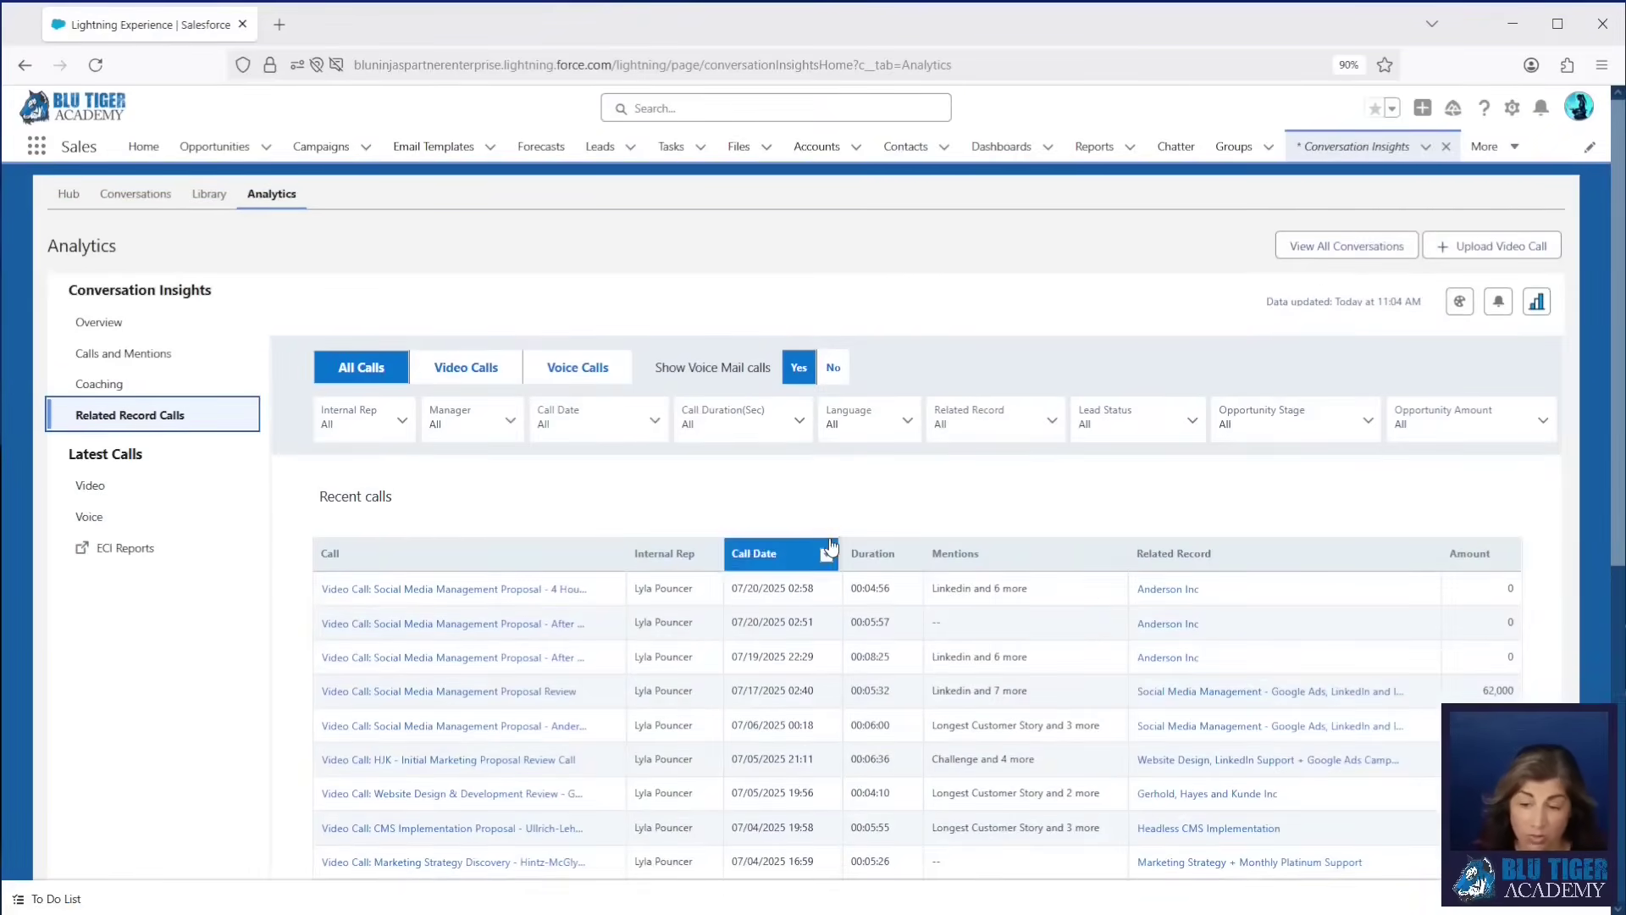
{"action": "scroll", "coordinate": [1220, 623], "scroll_direction": "down", "scroll_amount": 2}
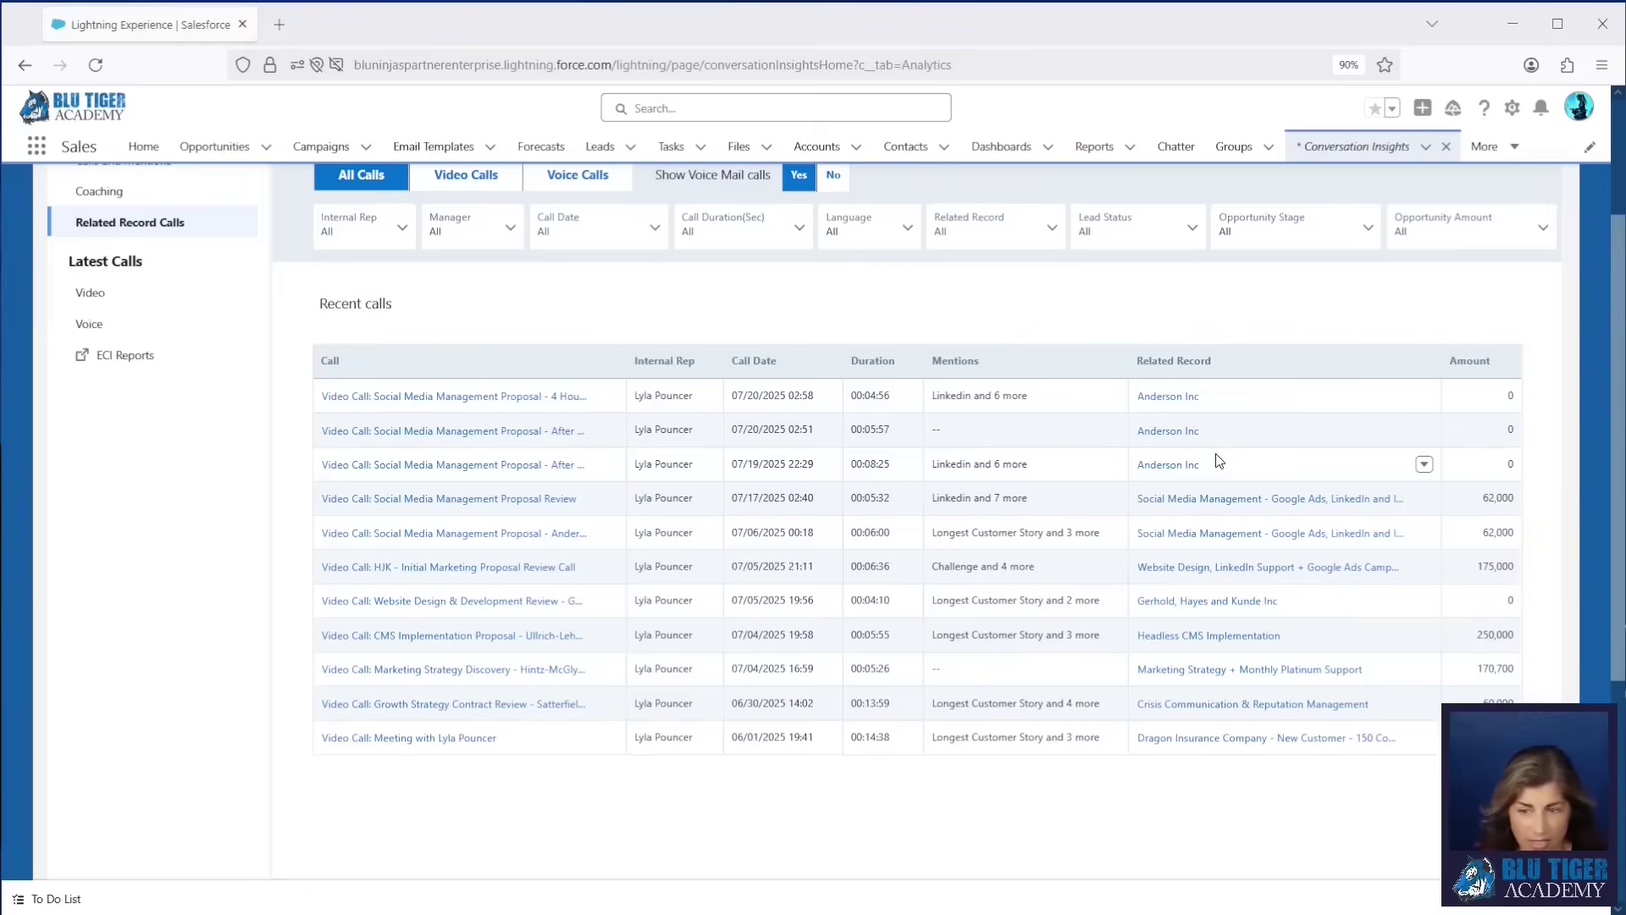
{"action": "scroll", "coordinate": [1218, 460], "scroll_direction": "up", "scroll_amount": 3}
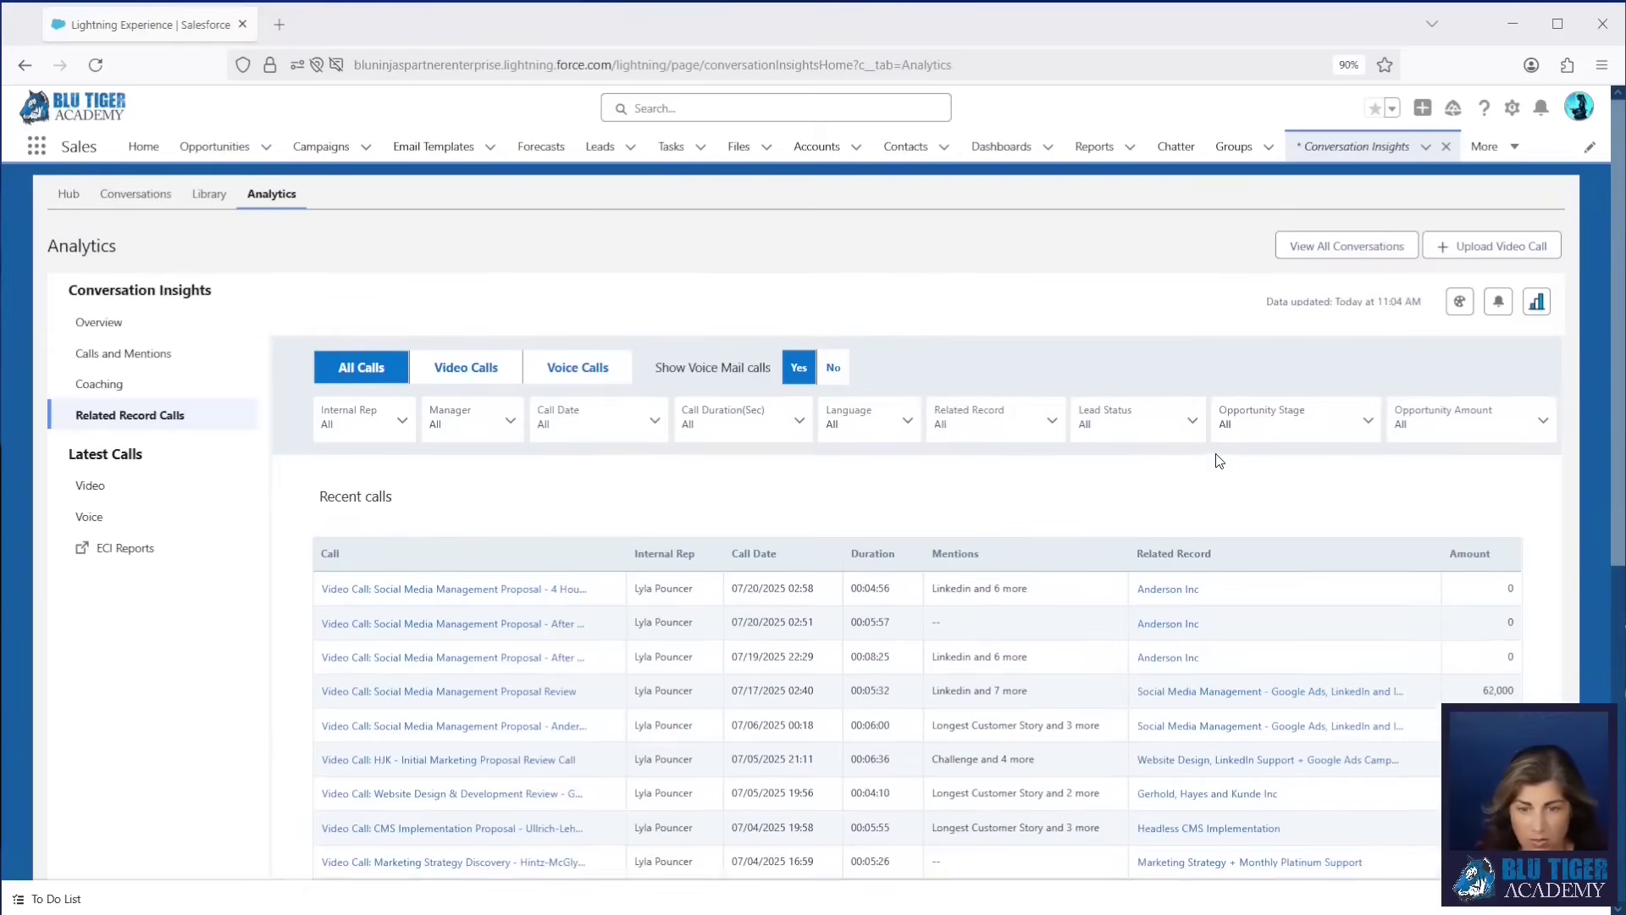
Show the All Video Calls list under the latest video calls, and open the ECI Reports folder.
{"action": "left_click", "coordinate": [103, 496]}
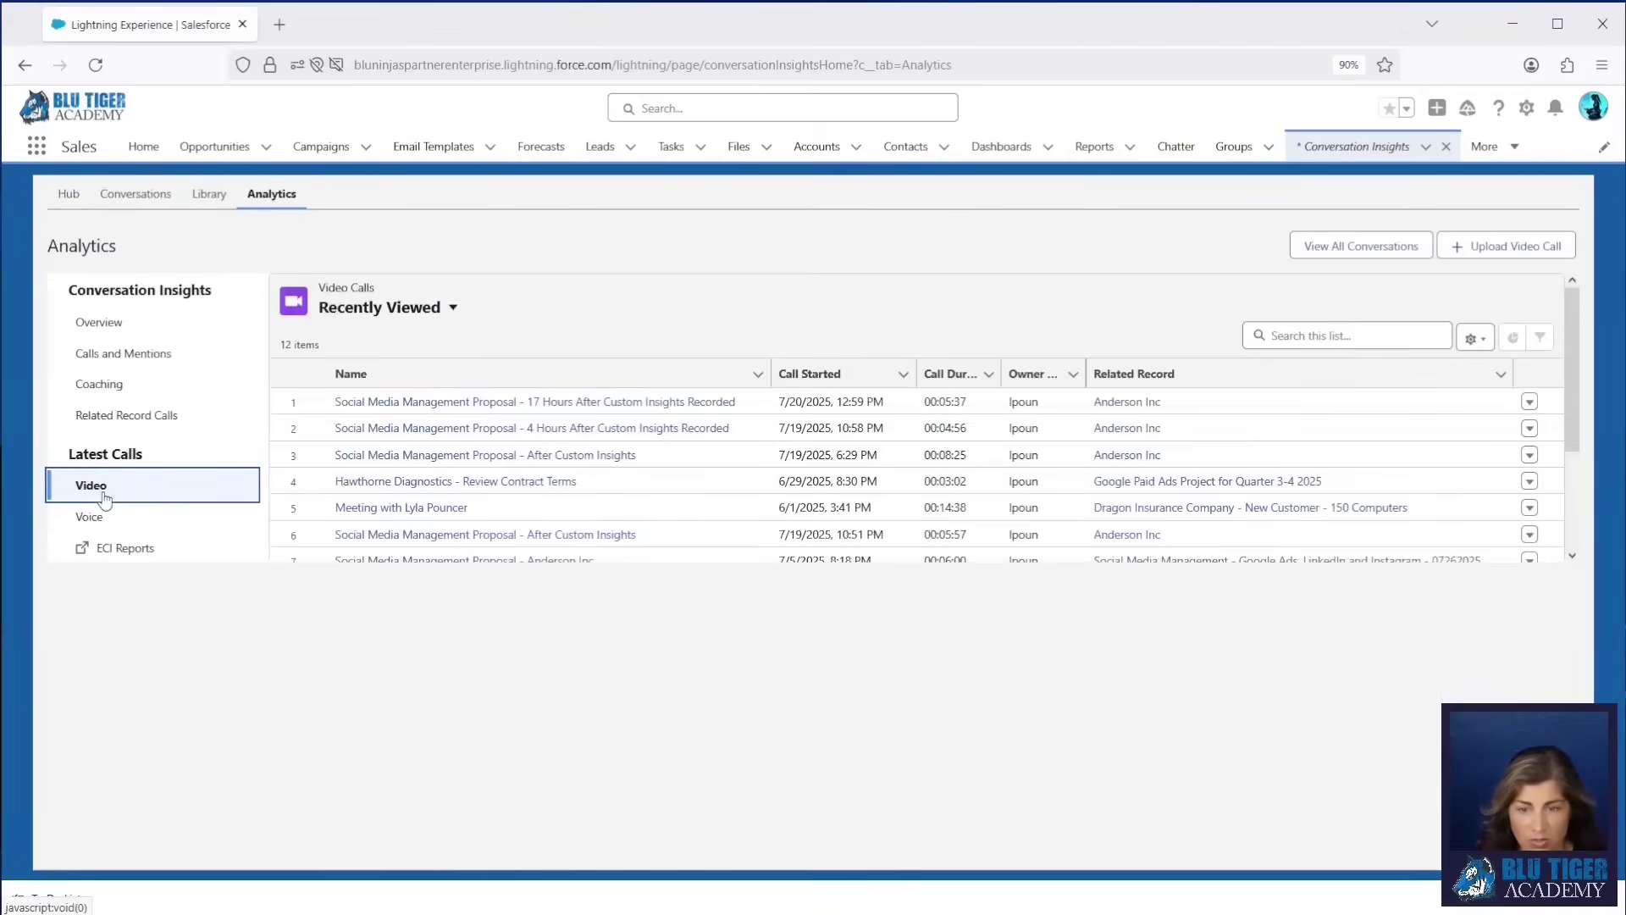
{"action": "left_click", "coordinate": [417, 313]}
{"action": "left_click", "coordinate": [398, 415]}
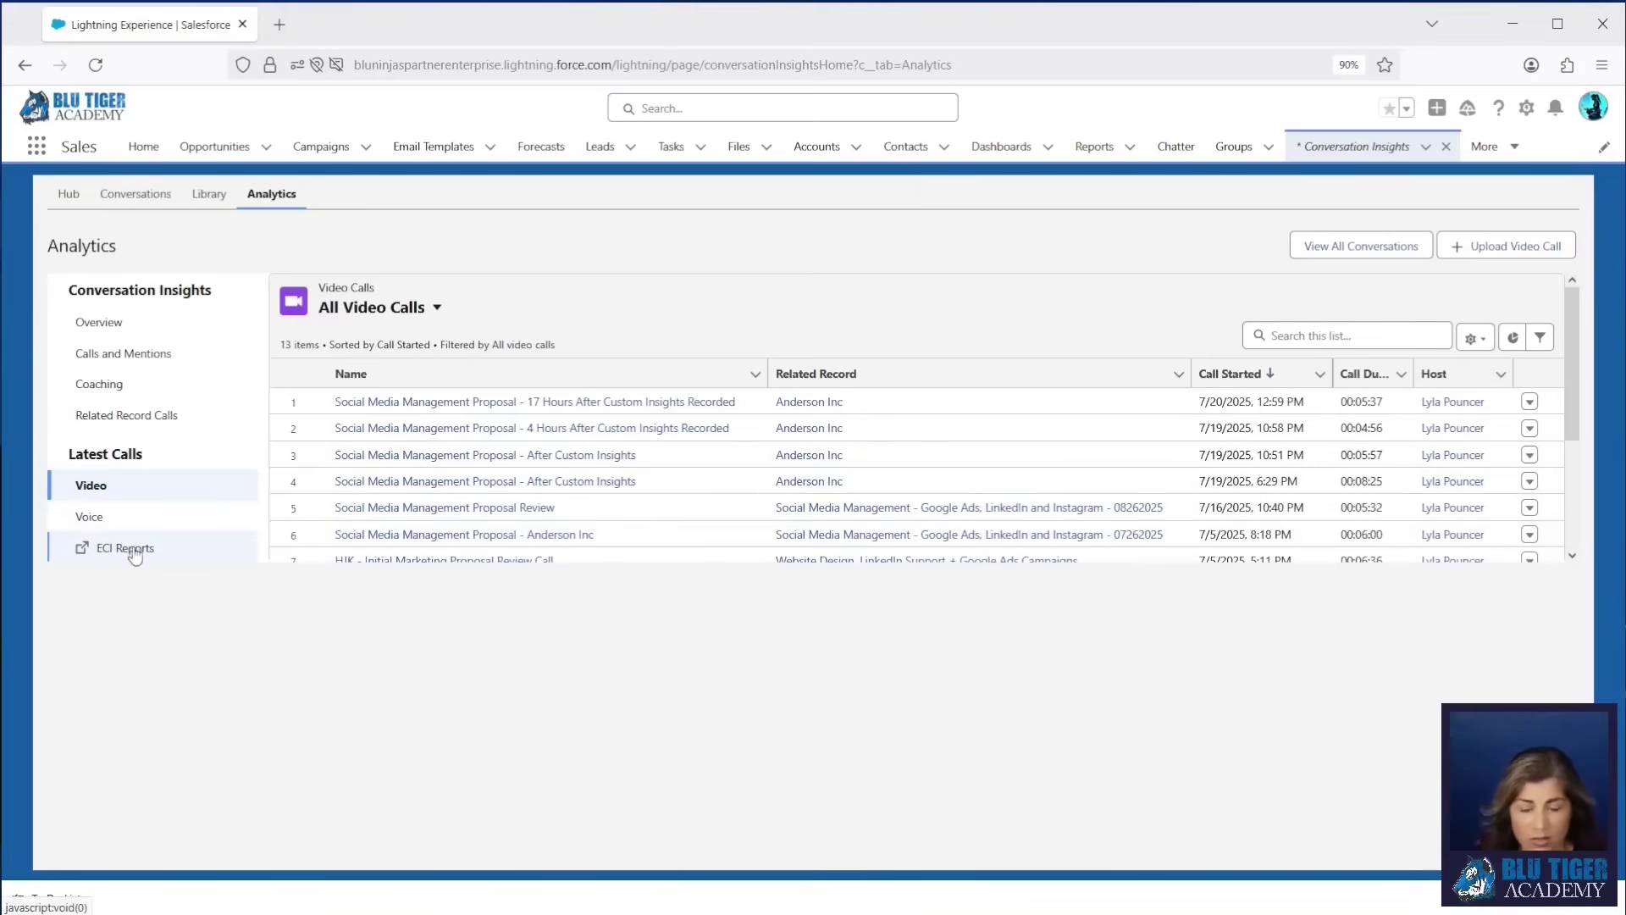
{"action": "left_click", "coordinate": [124, 553]}
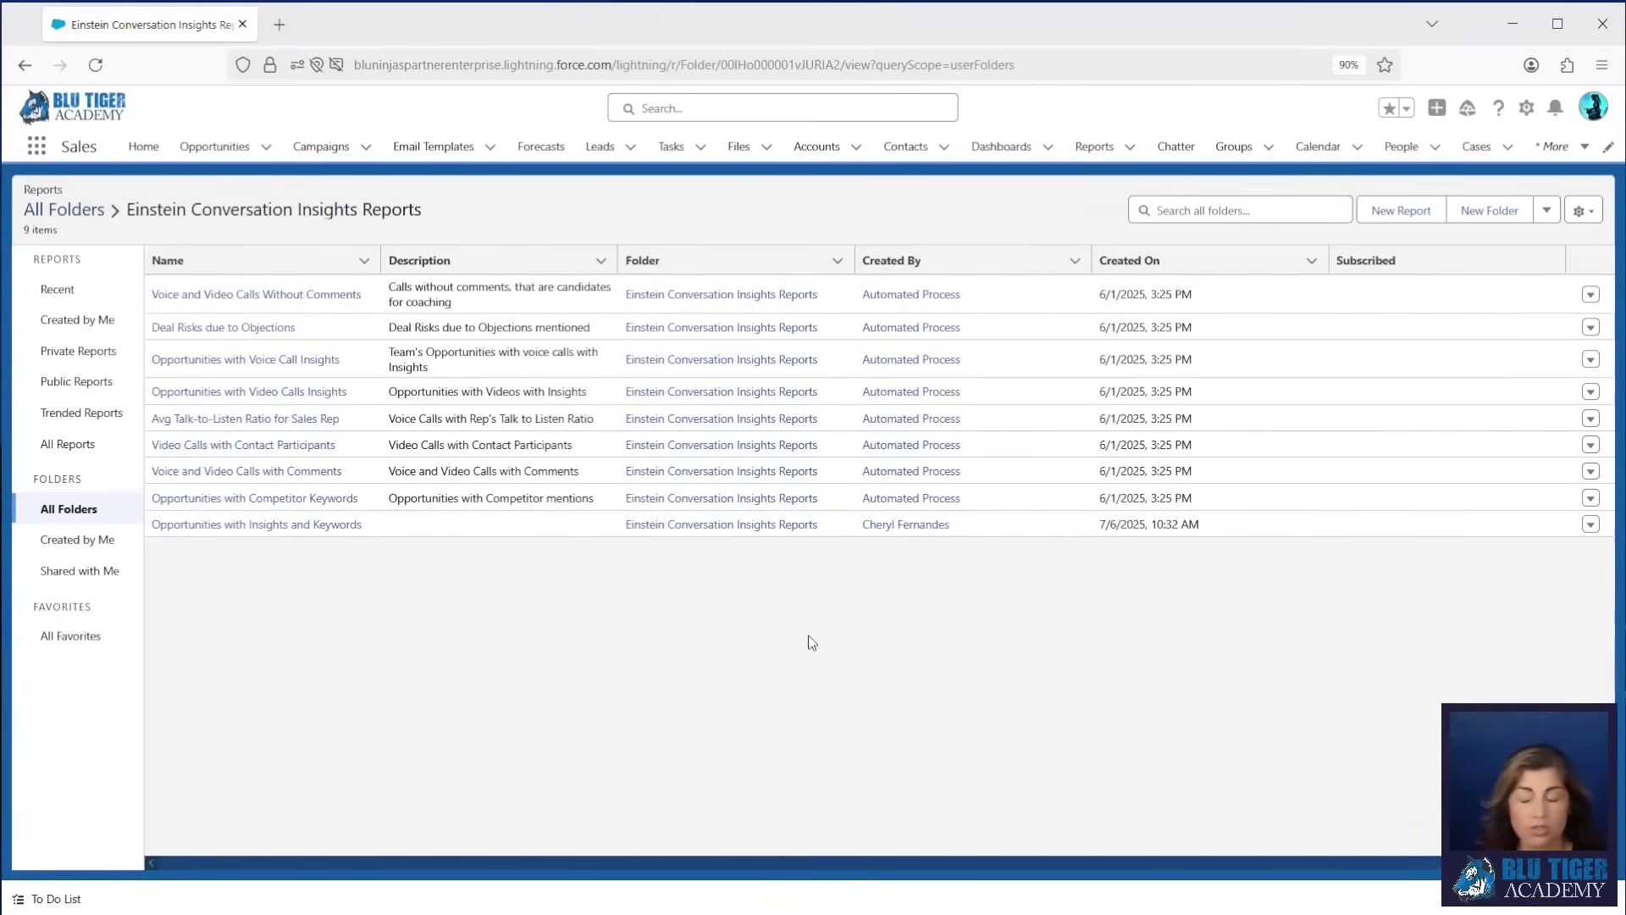
Open the Einstein Conversation Insights Dashboard and refresh its data.
{"action": "left_click", "coordinate": [983, 150]}
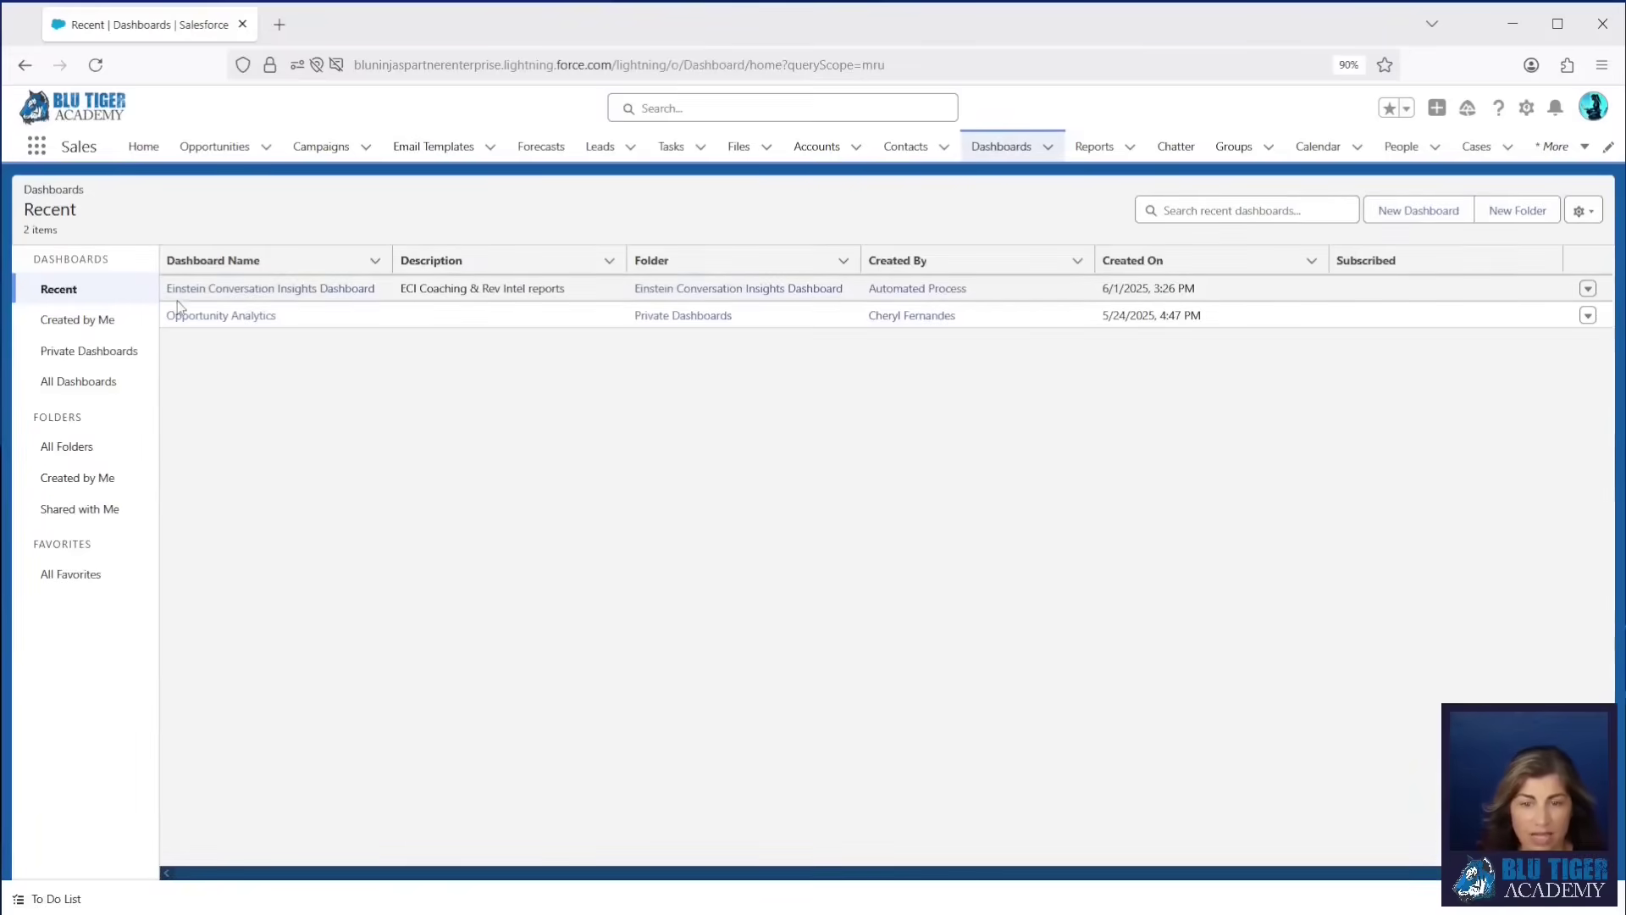
{"action": "left_click", "coordinate": [216, 289]}
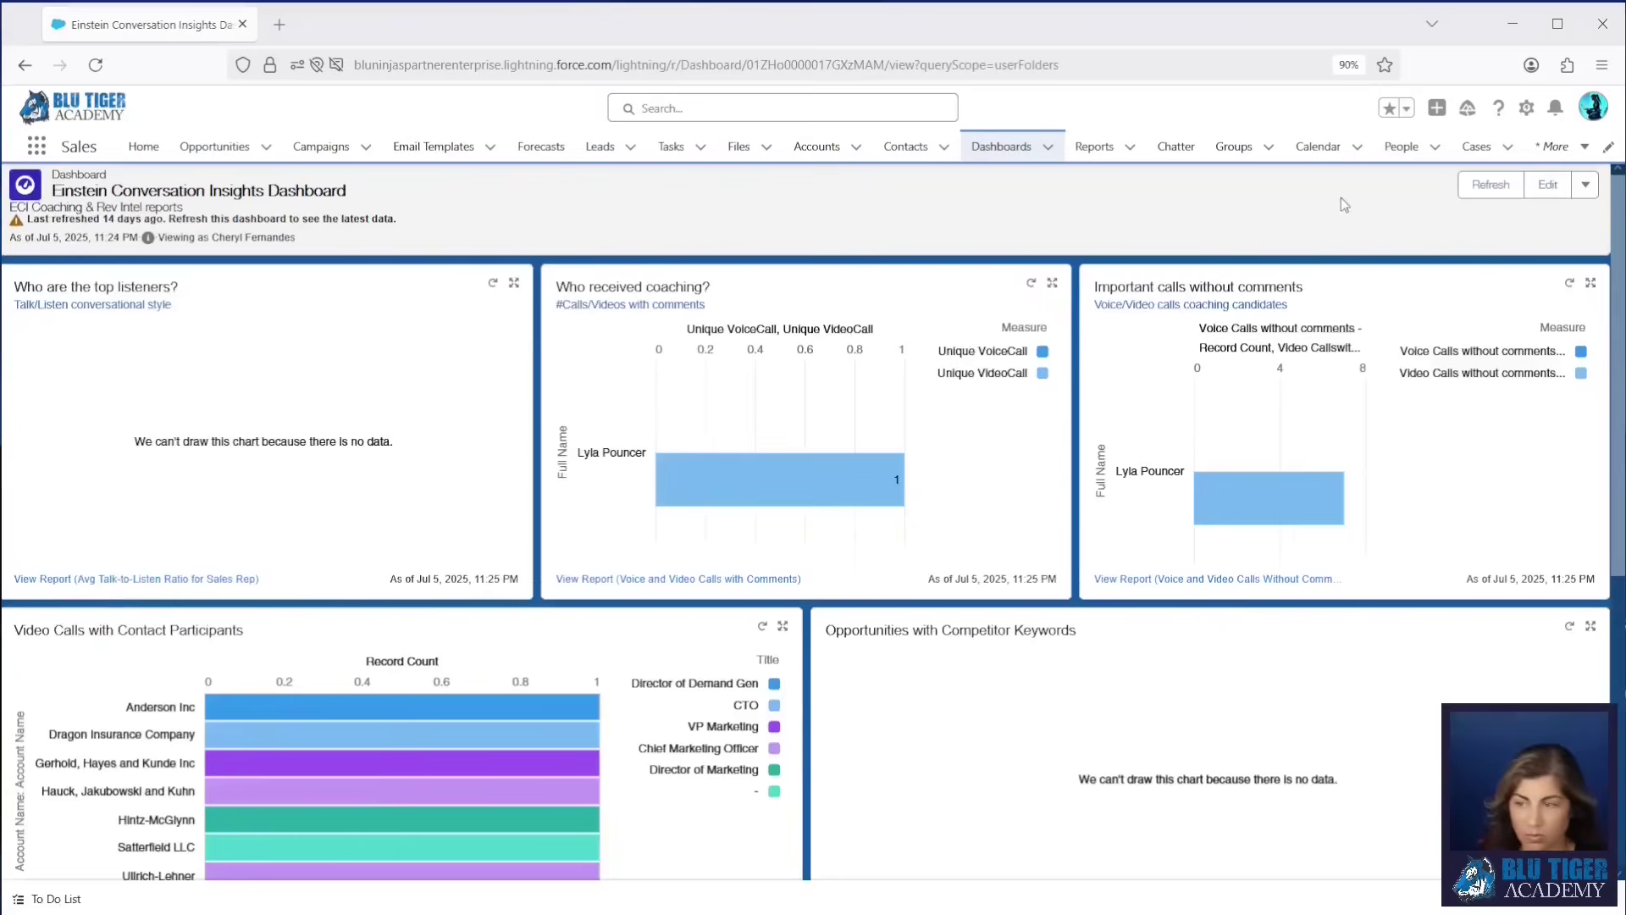
{"action": "left_click", "coordinate": [1496, 189]}
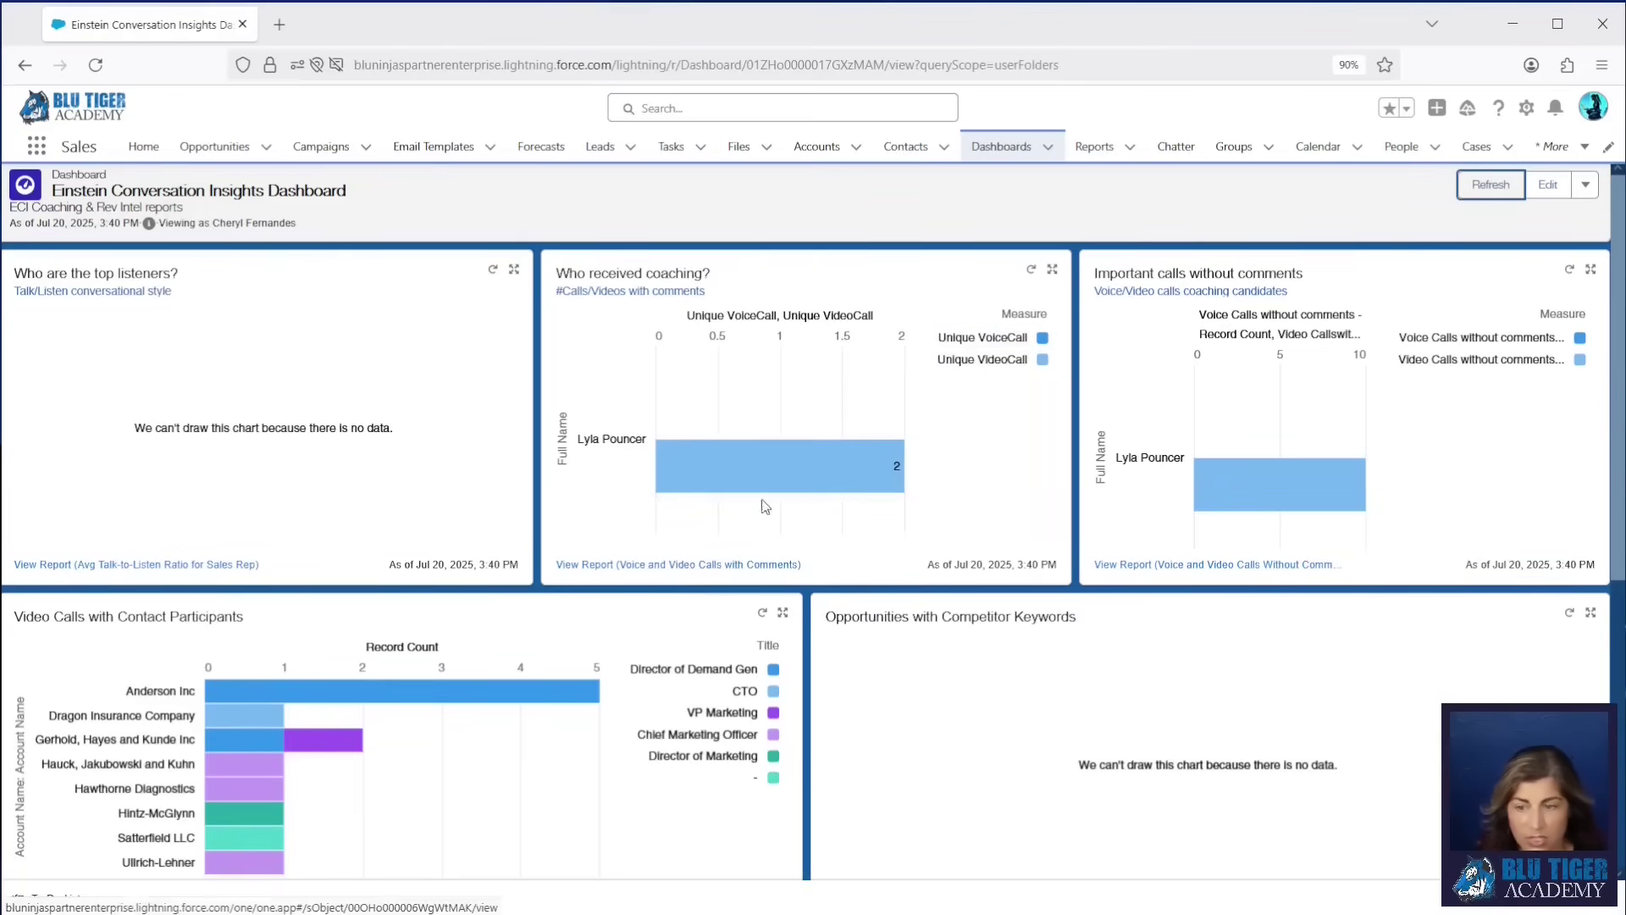
Examine the dashboard's charts on coaching received, calls without comments, contact participants, competitor keywords and objections.
{"action": "mouse_move", "coordinate": [764, 474]}
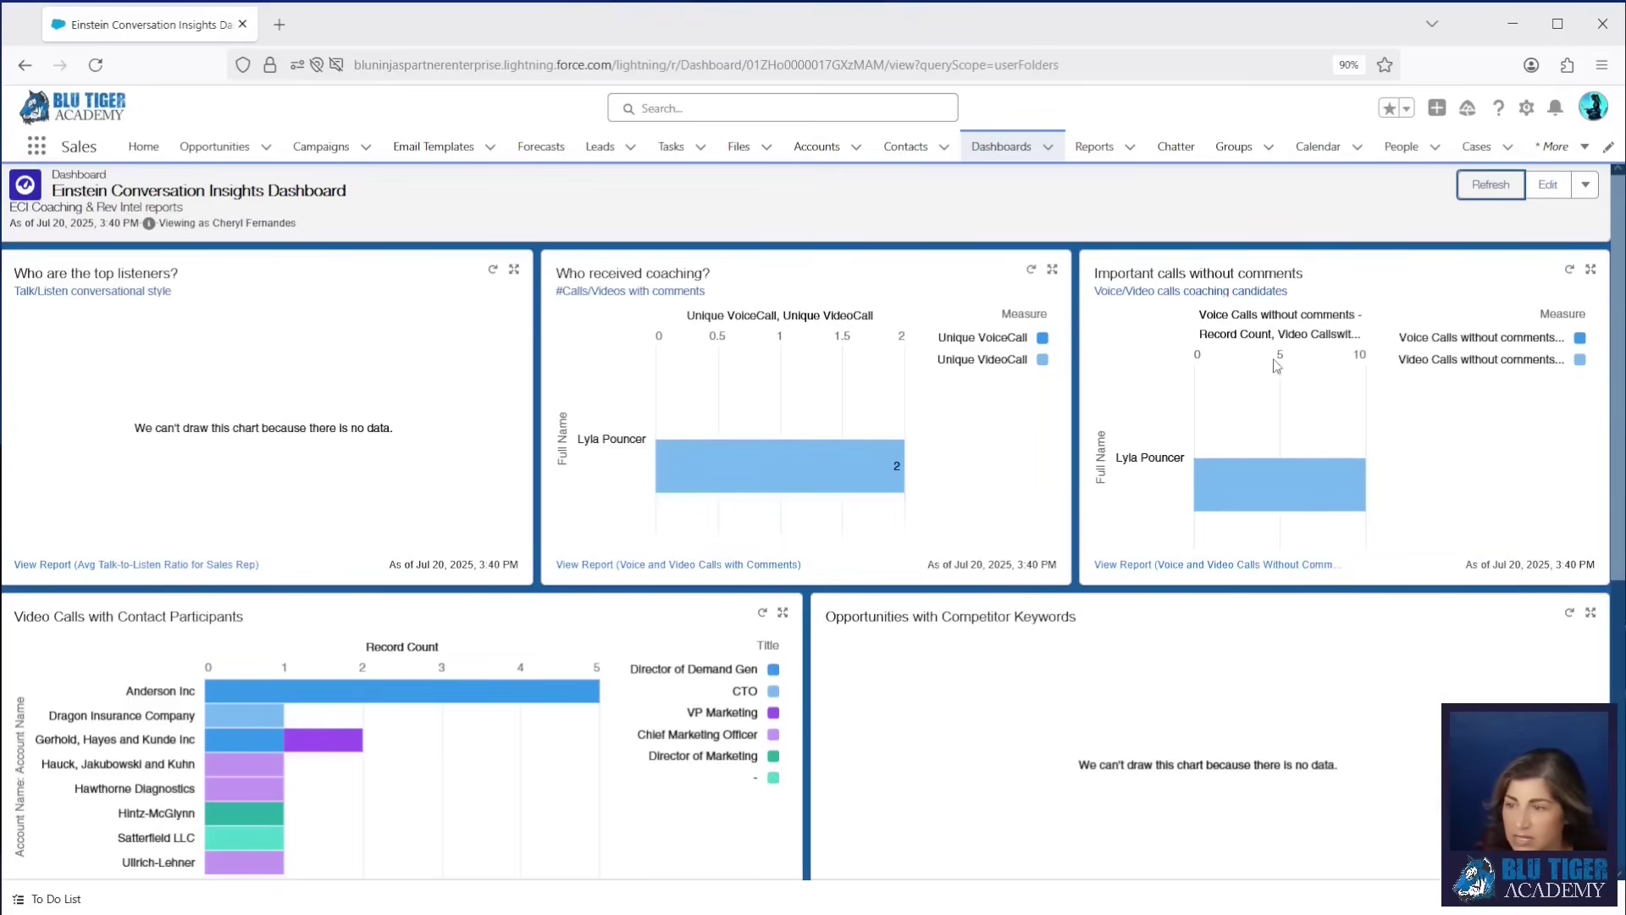
{"action": "mouse_move", "coordinate": [1272, 500]}
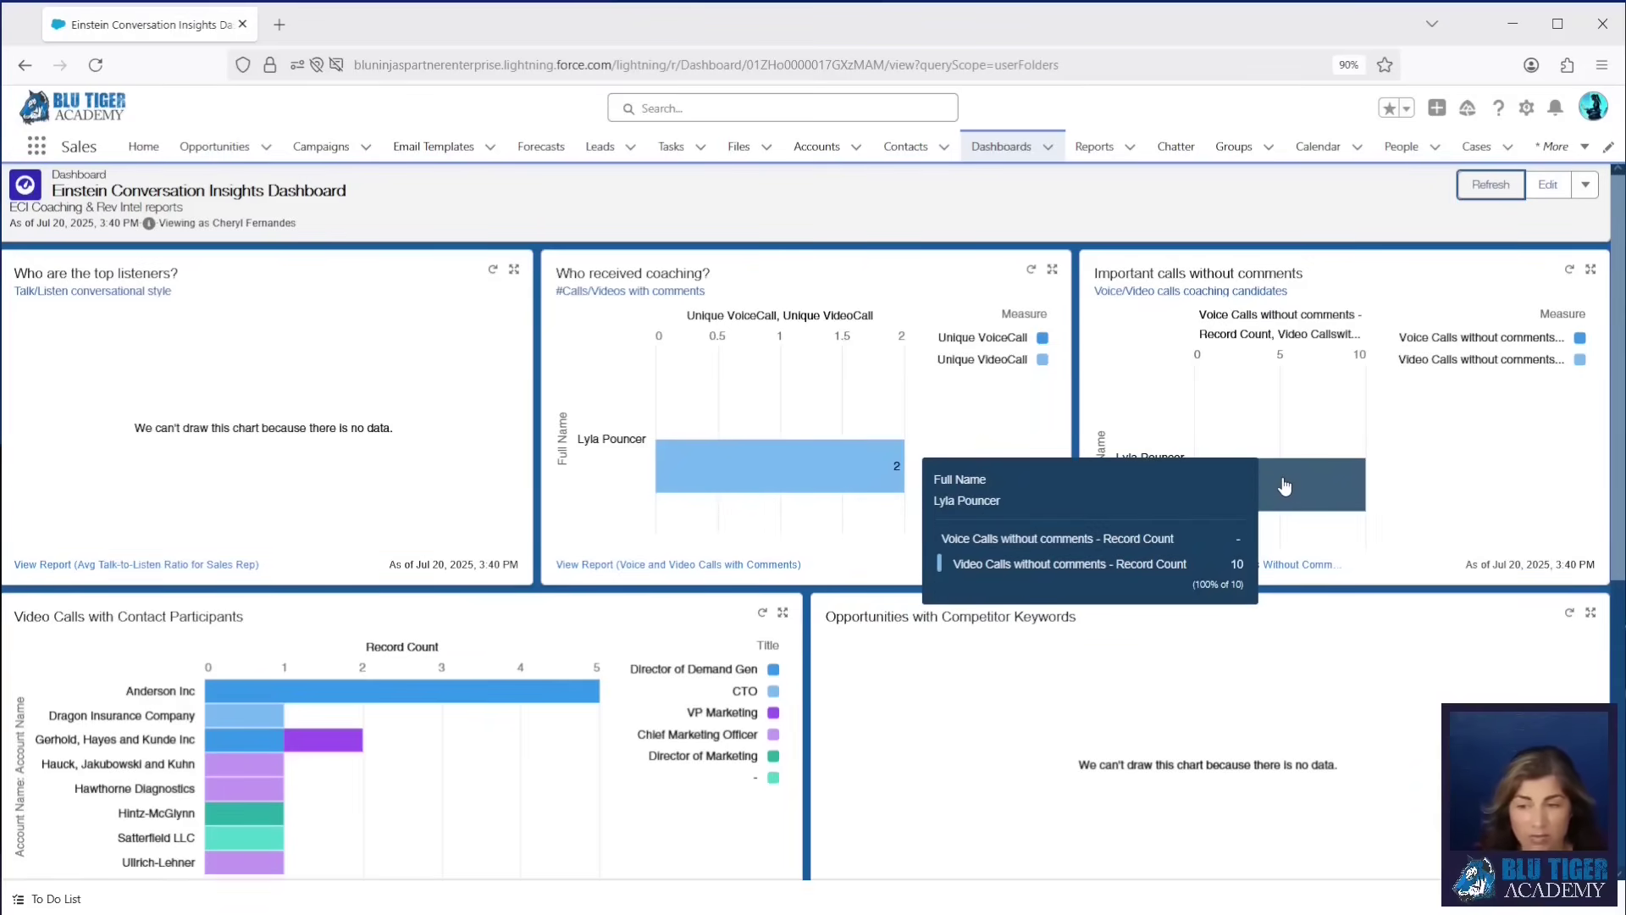
{"action": "scroll", "coordinate": [1017, 500], "scroll_direction": "down", "scroll_amount": 2}
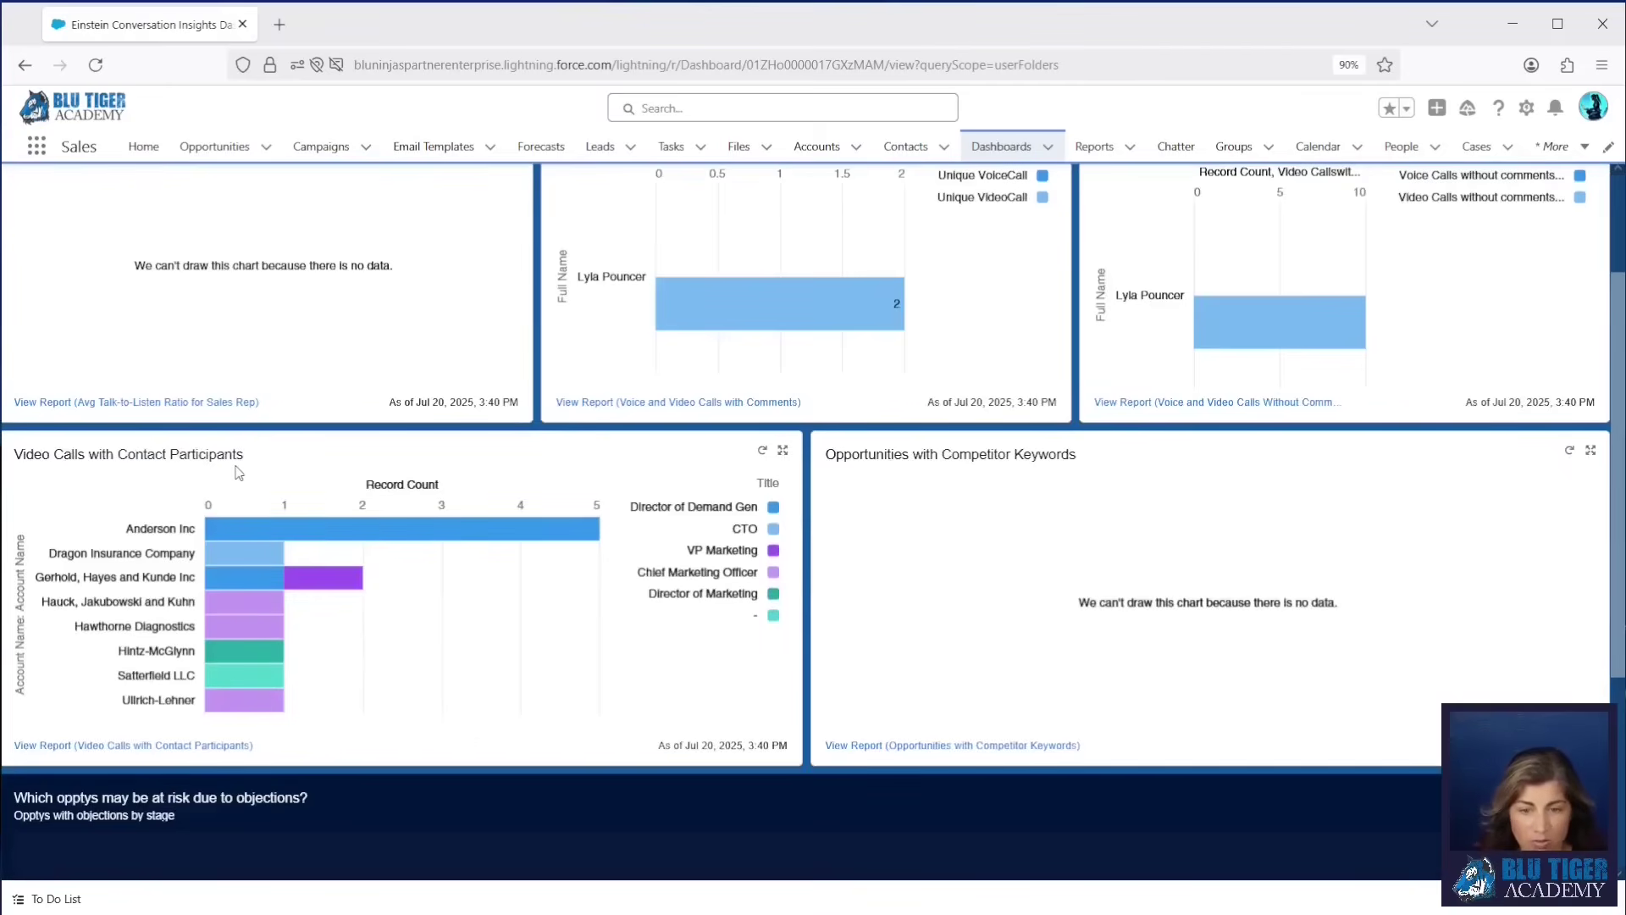
{"action": "mouse_move", "coordinate": [306, 538]}
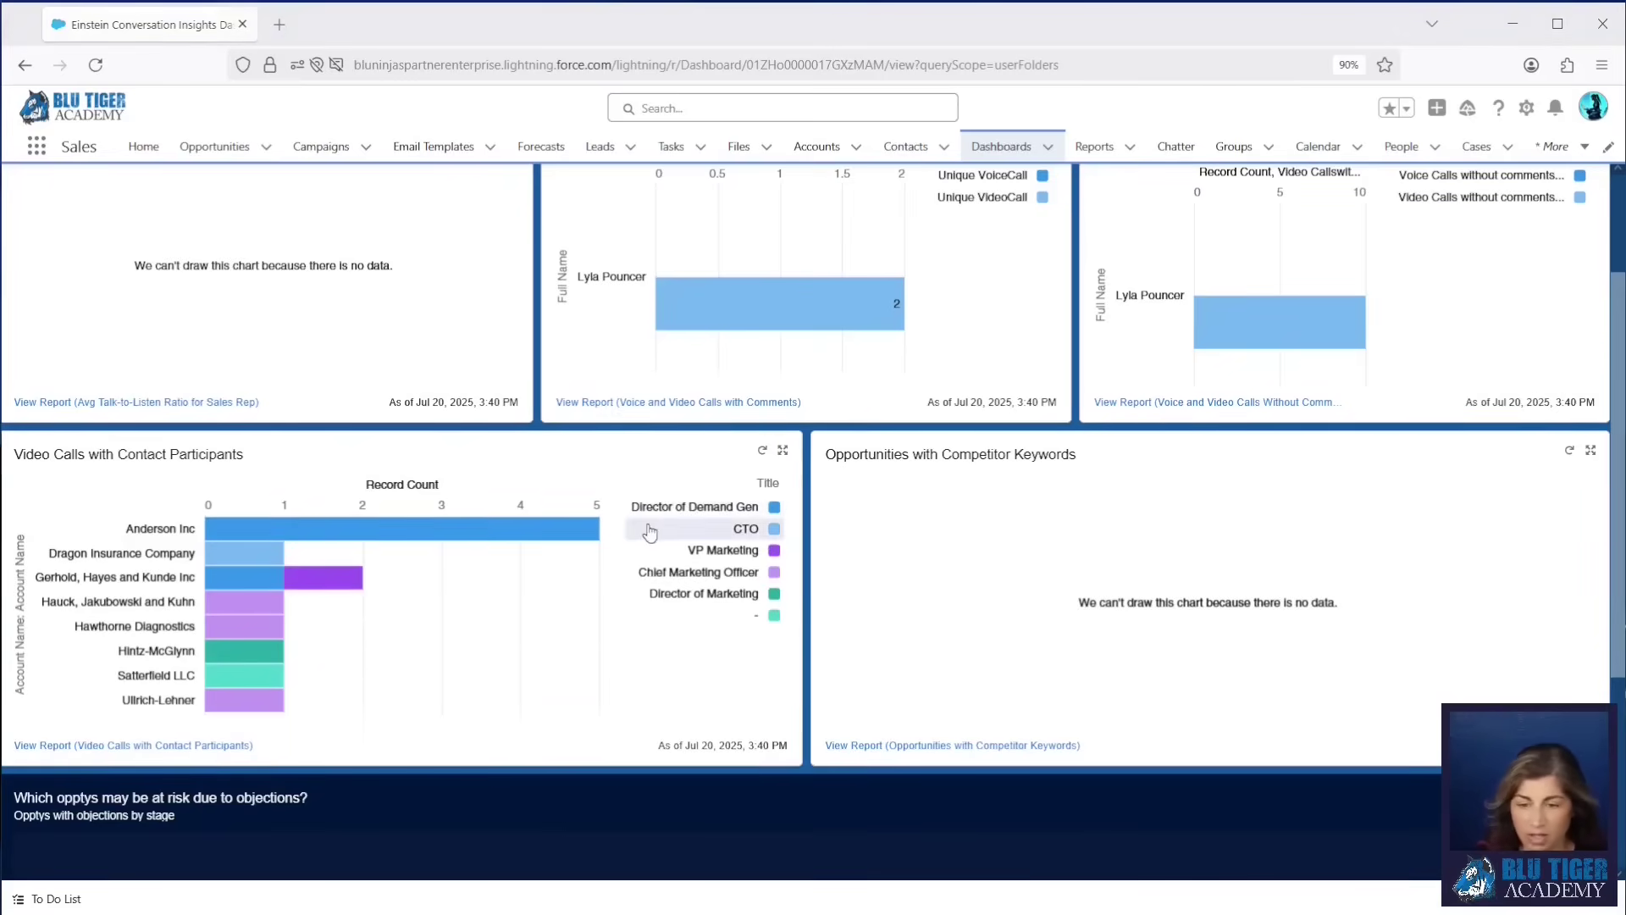
{"action": "scroll", "coordinate": [652, 531], "scroll_direction": "down", "scroll_amount": 2}
{"action": "scroll", "coordinate": [651, 532], "scroll_direction": "down", "scroll_amount": 2}
{"action": "scroll", "coordinate": [651, 531], "scroll_direction": "up", "scroll_amount": 6}
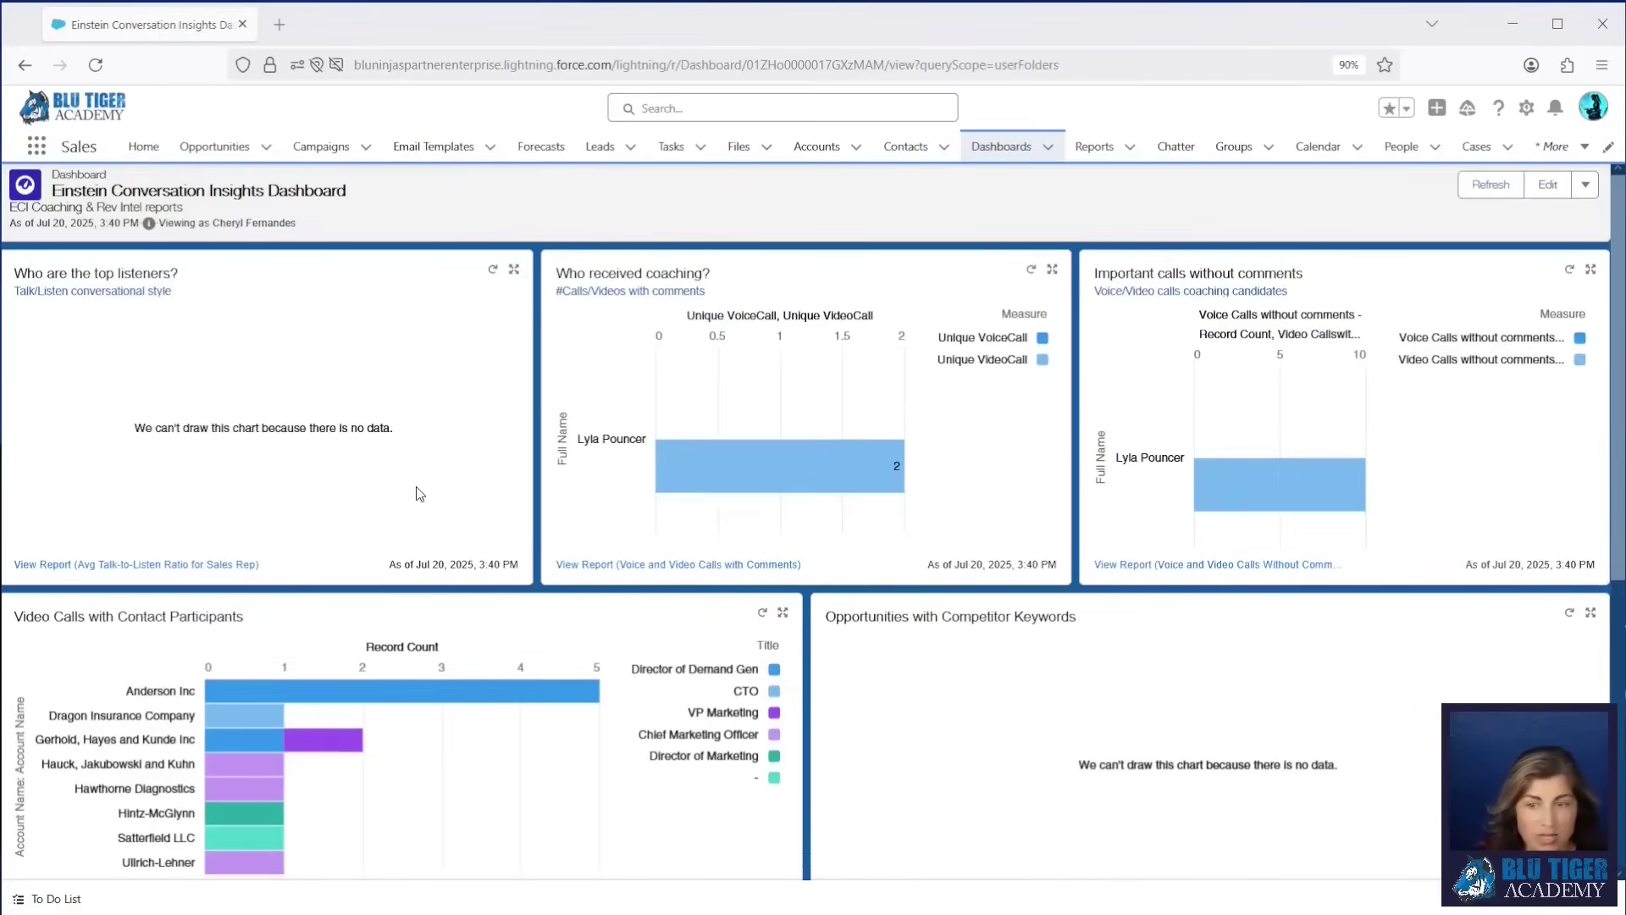
Find the custom report types in Setup by searching for "report type", and sort them by created date, newest first.
{"action": "left_click", "coordinate": [1526, 107]}
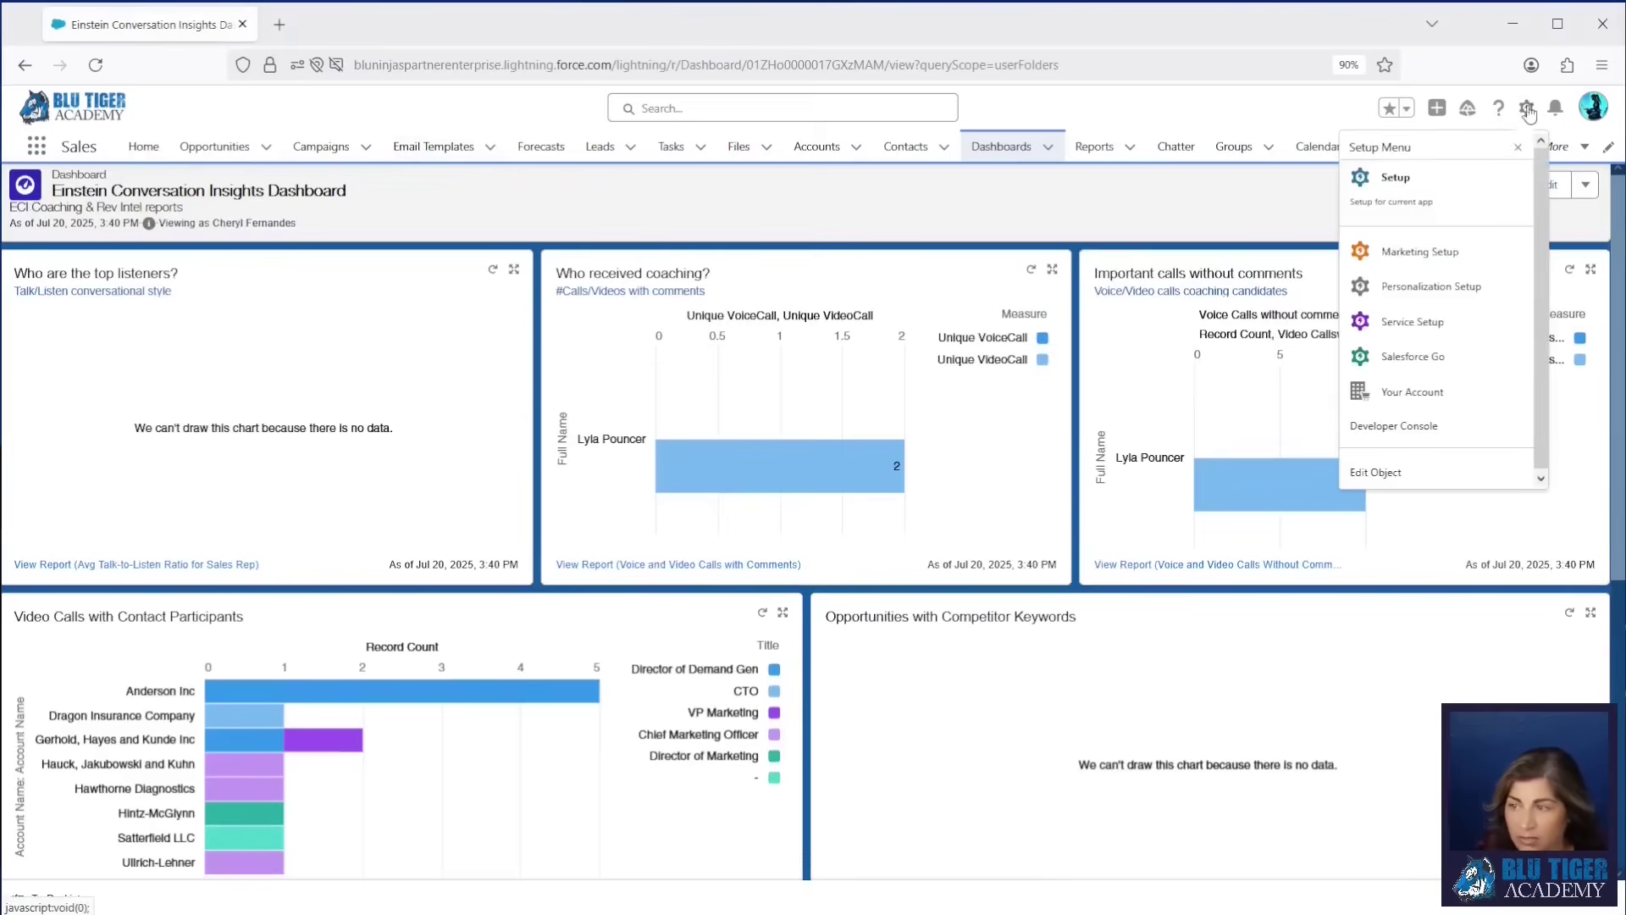
{"action": "left_click", "coordinate": [1458, 197]}
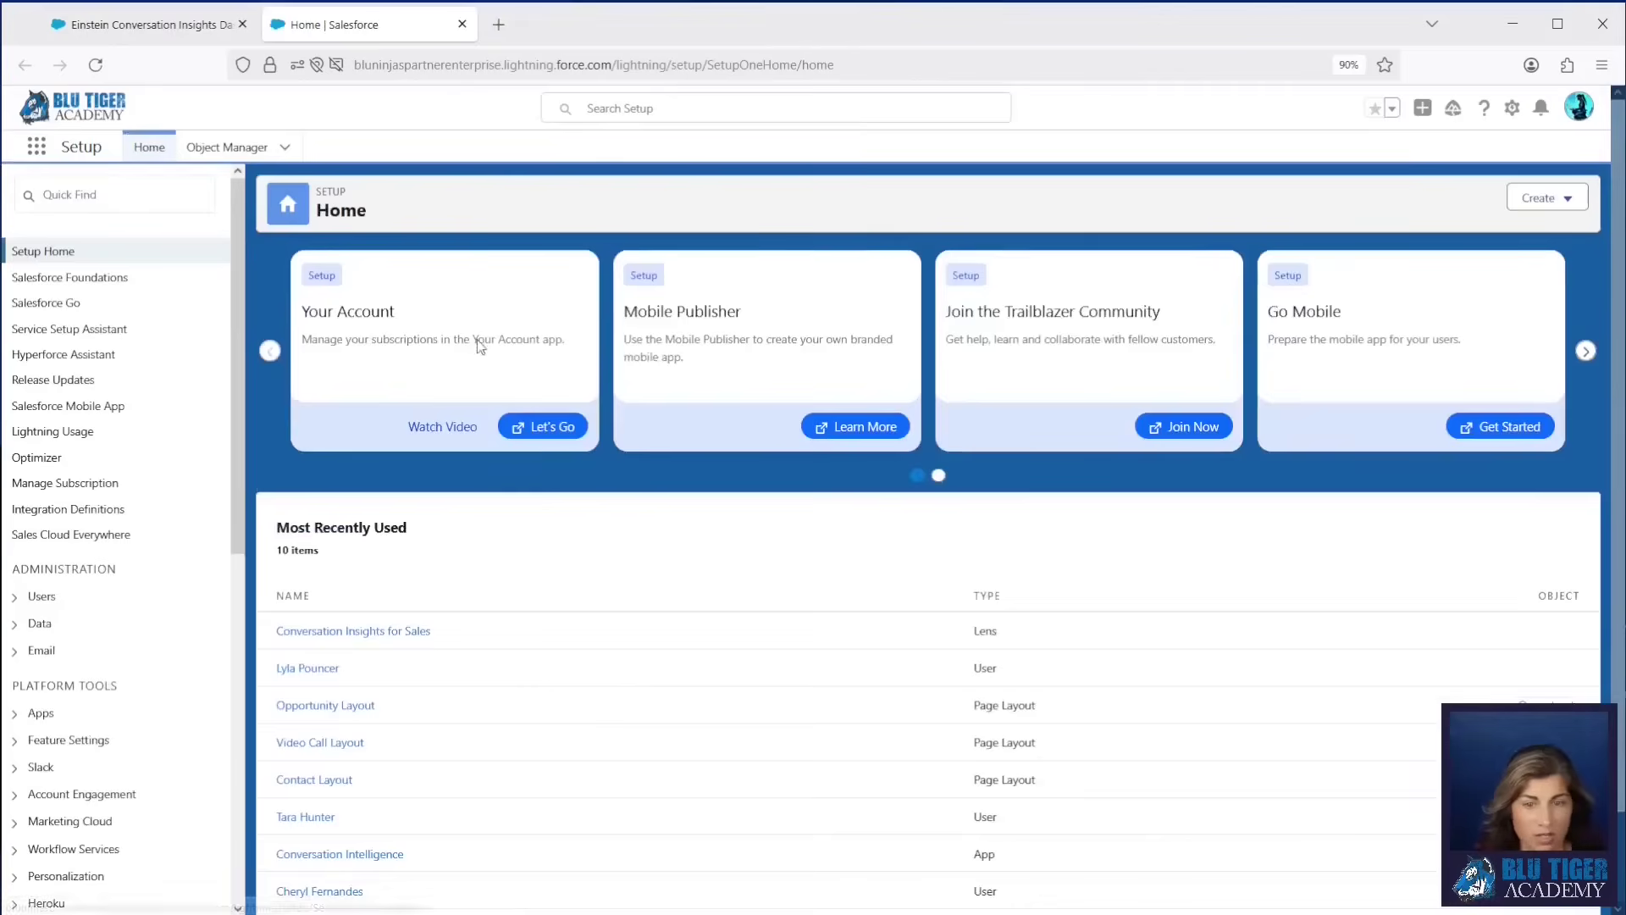
{"action": "left_click", "coordinate": [145, 204]}
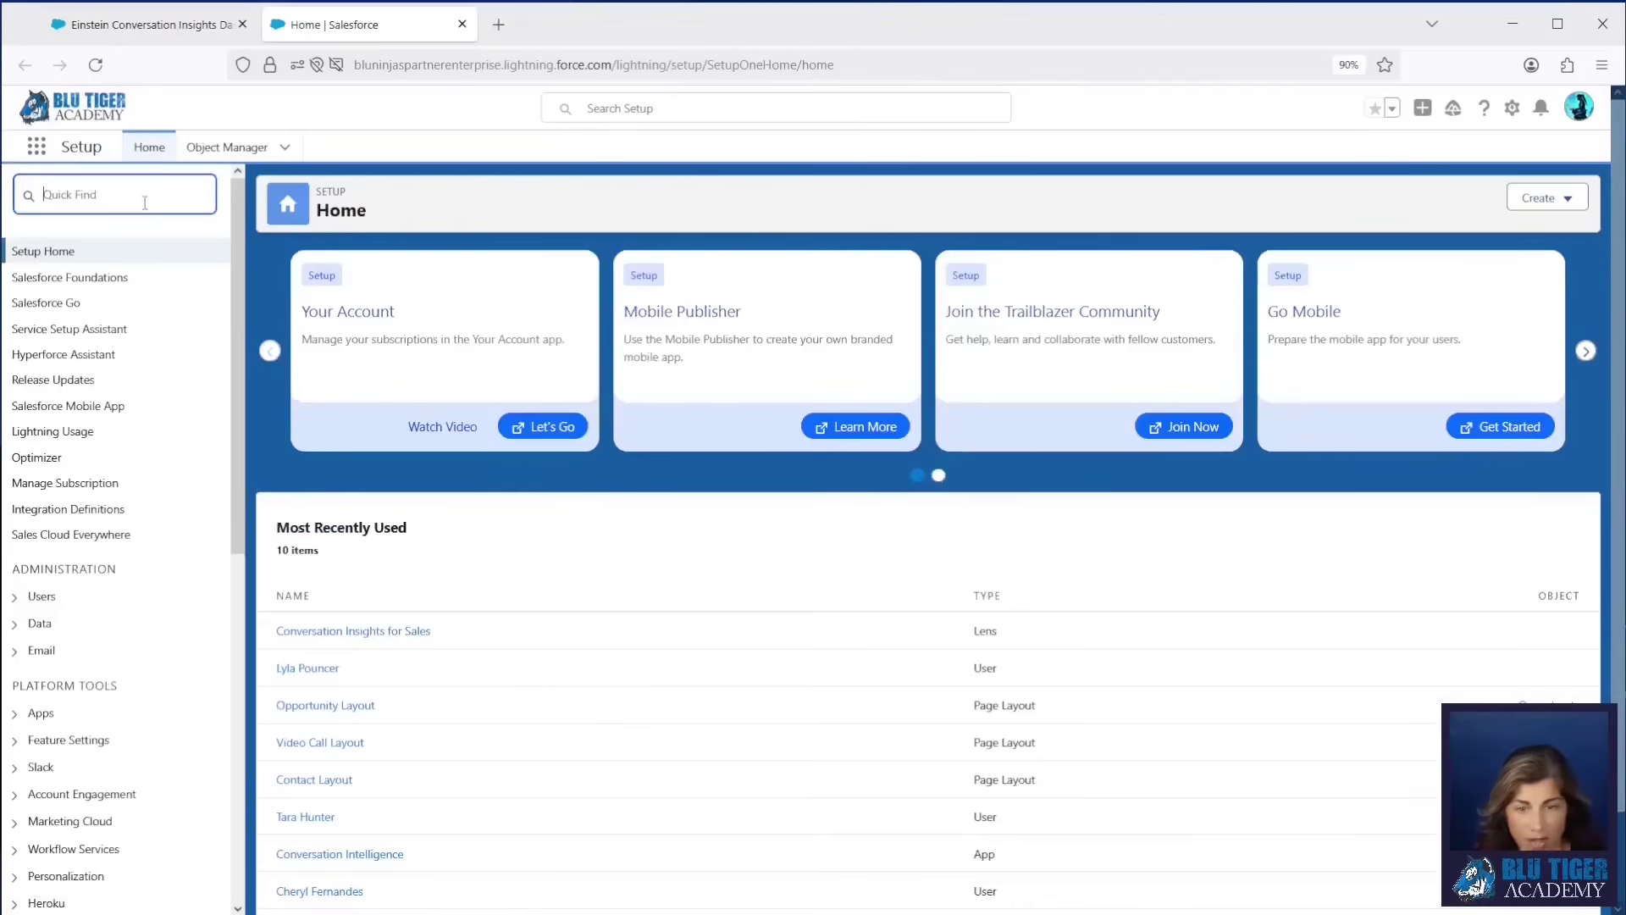
{"action": "key", "text": "ctrl+0"}
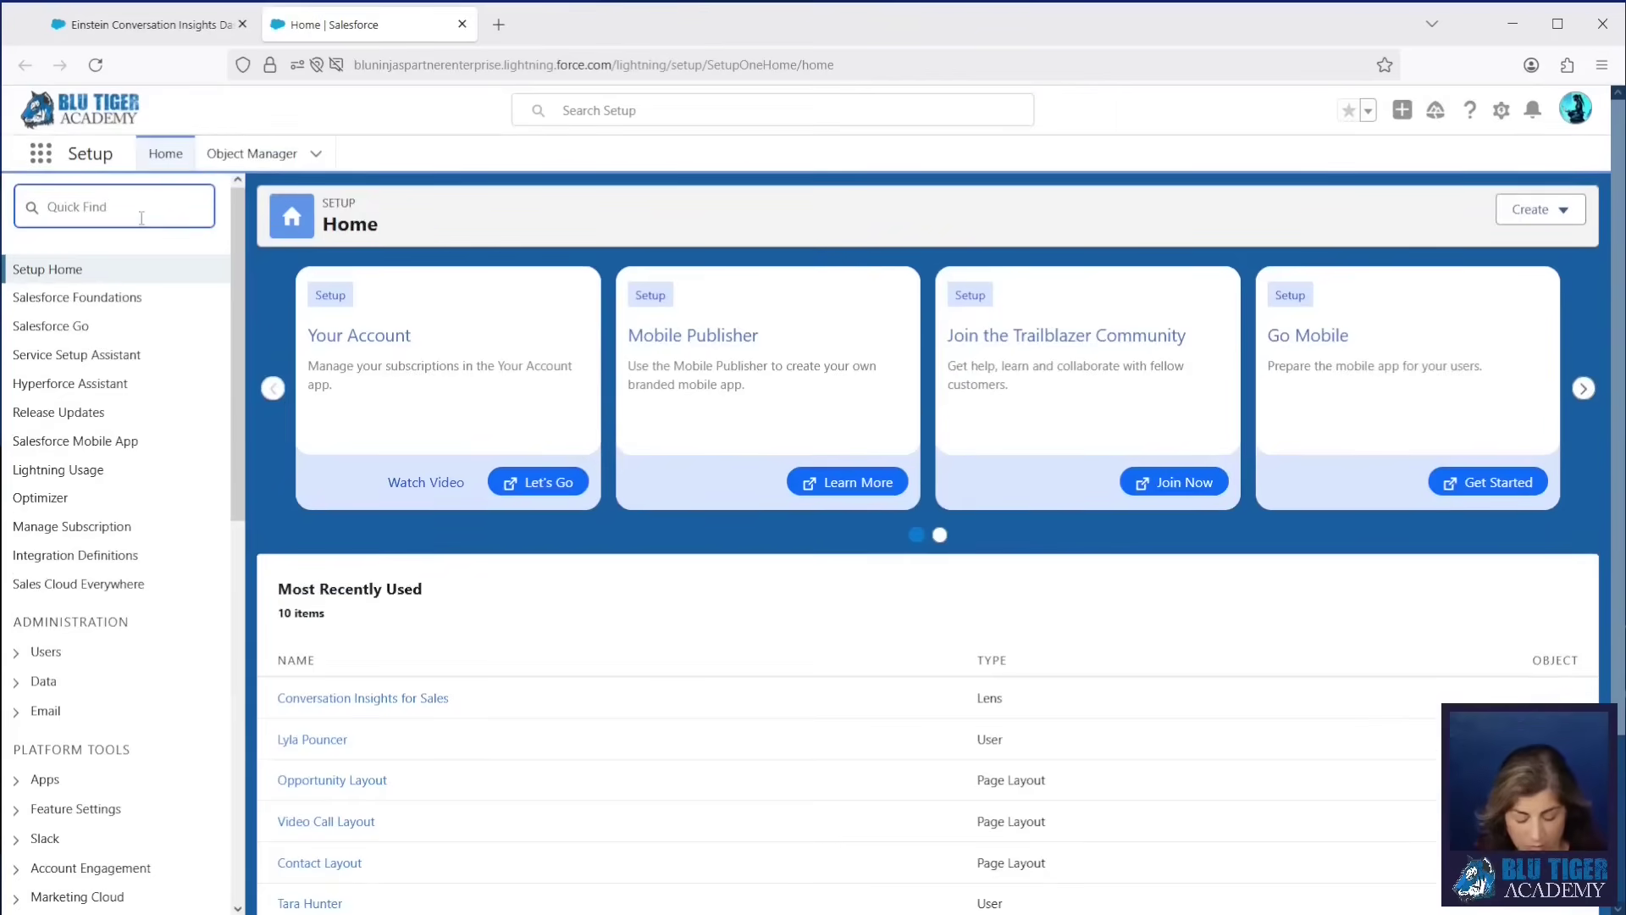
{"action": "type", "text": "report type"}
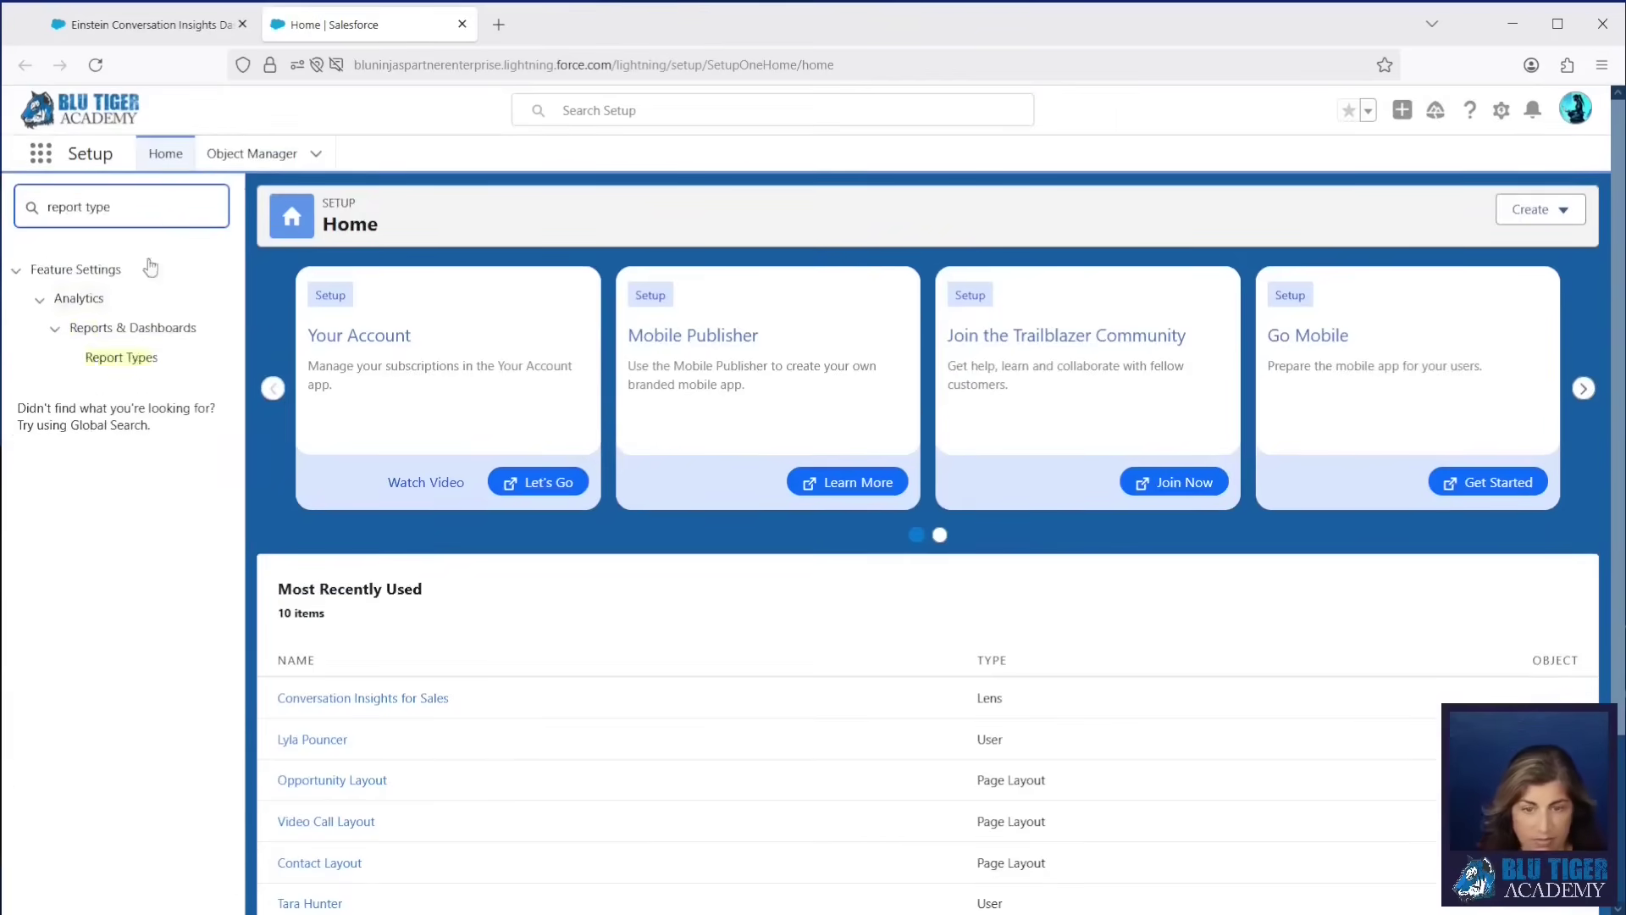
{"action": "left_click", "coordinate": [121, 356]}
{"action": "scroll", "coordinate": [938, 428], "scroll_direction": "down", "scroll_amount": 6}
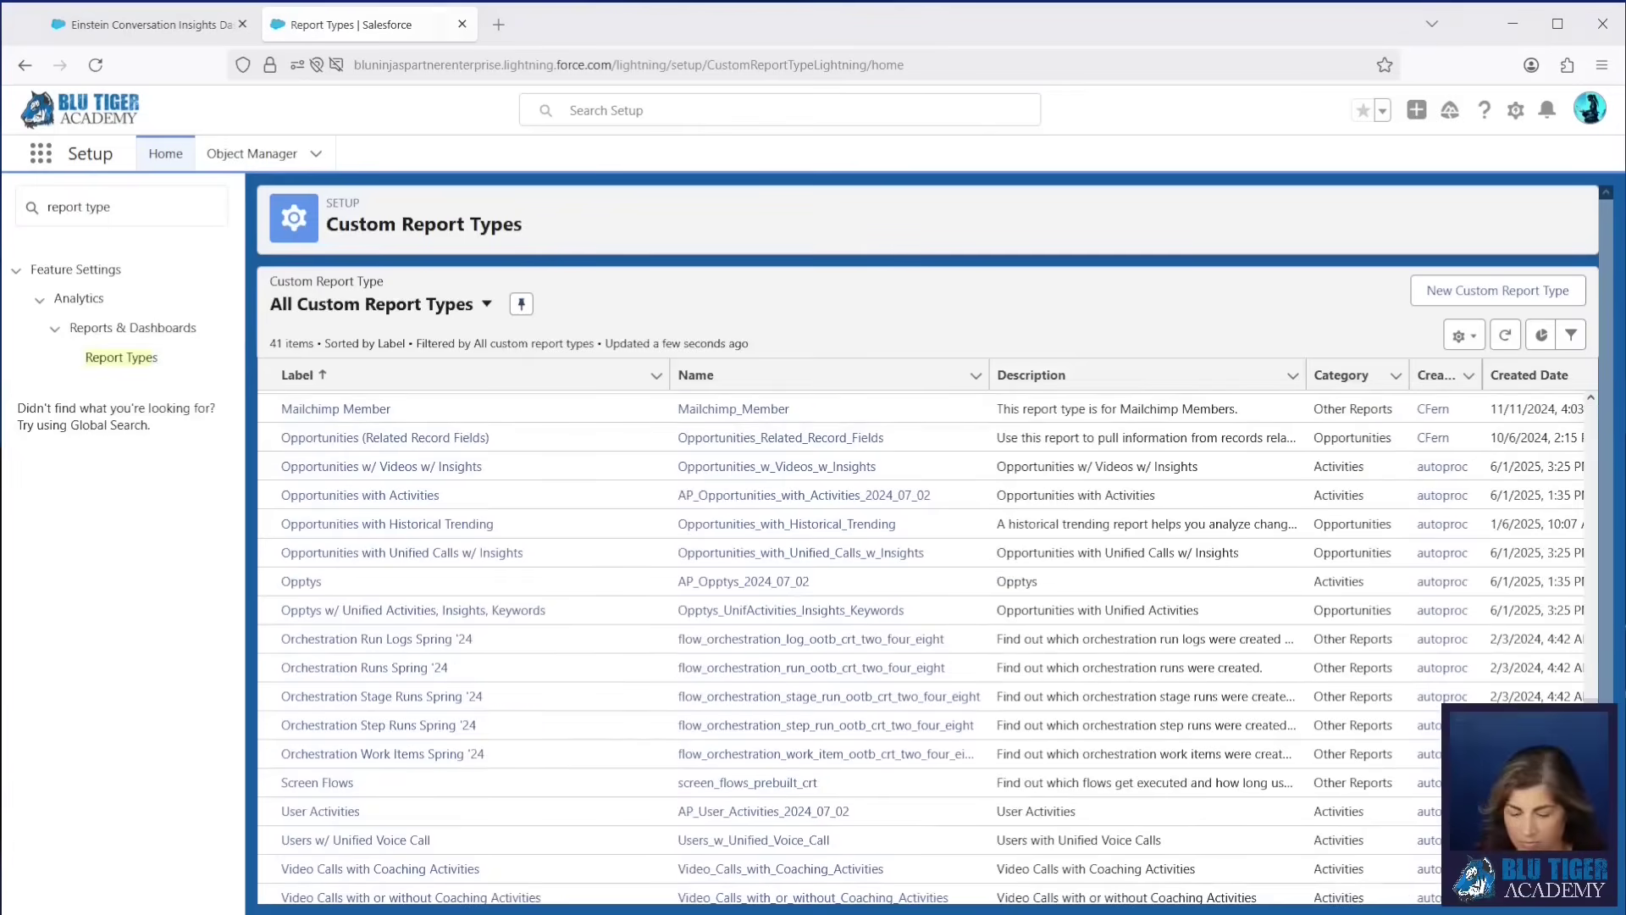
{"action": "left_click", "coordinate": [1521, 382]}
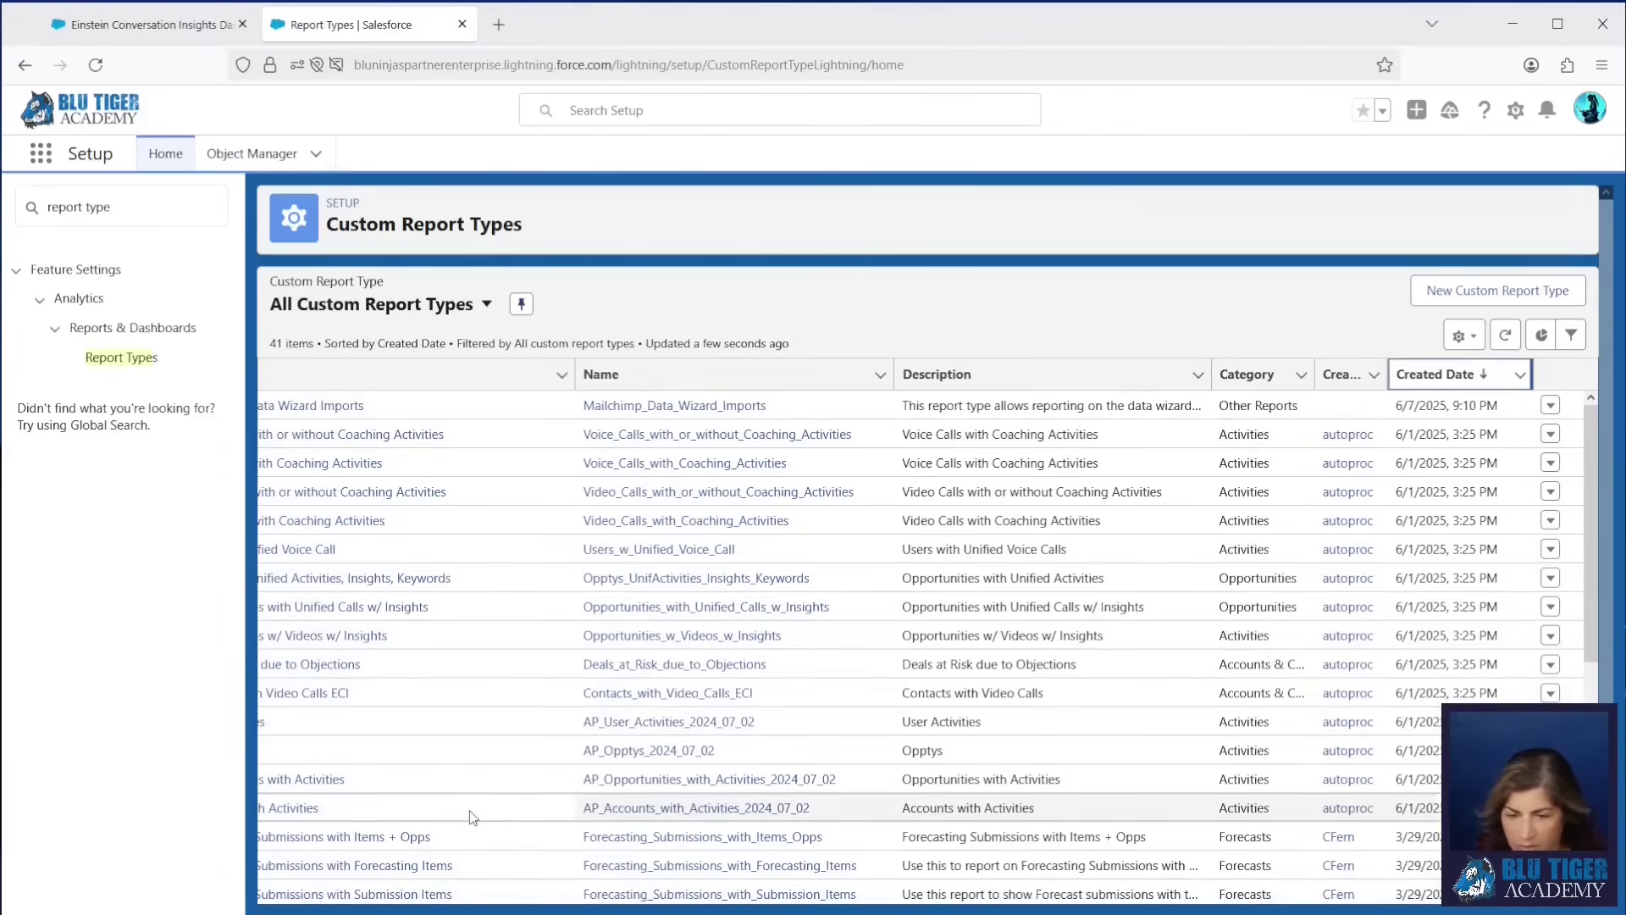
Start a new report from the report type Opptys w/ Unified Activities, Insights, Keywords.
{"action": "scroll", "coordinate": [466, 815], "scroll_direction": "left", "scroll_amount": 2}
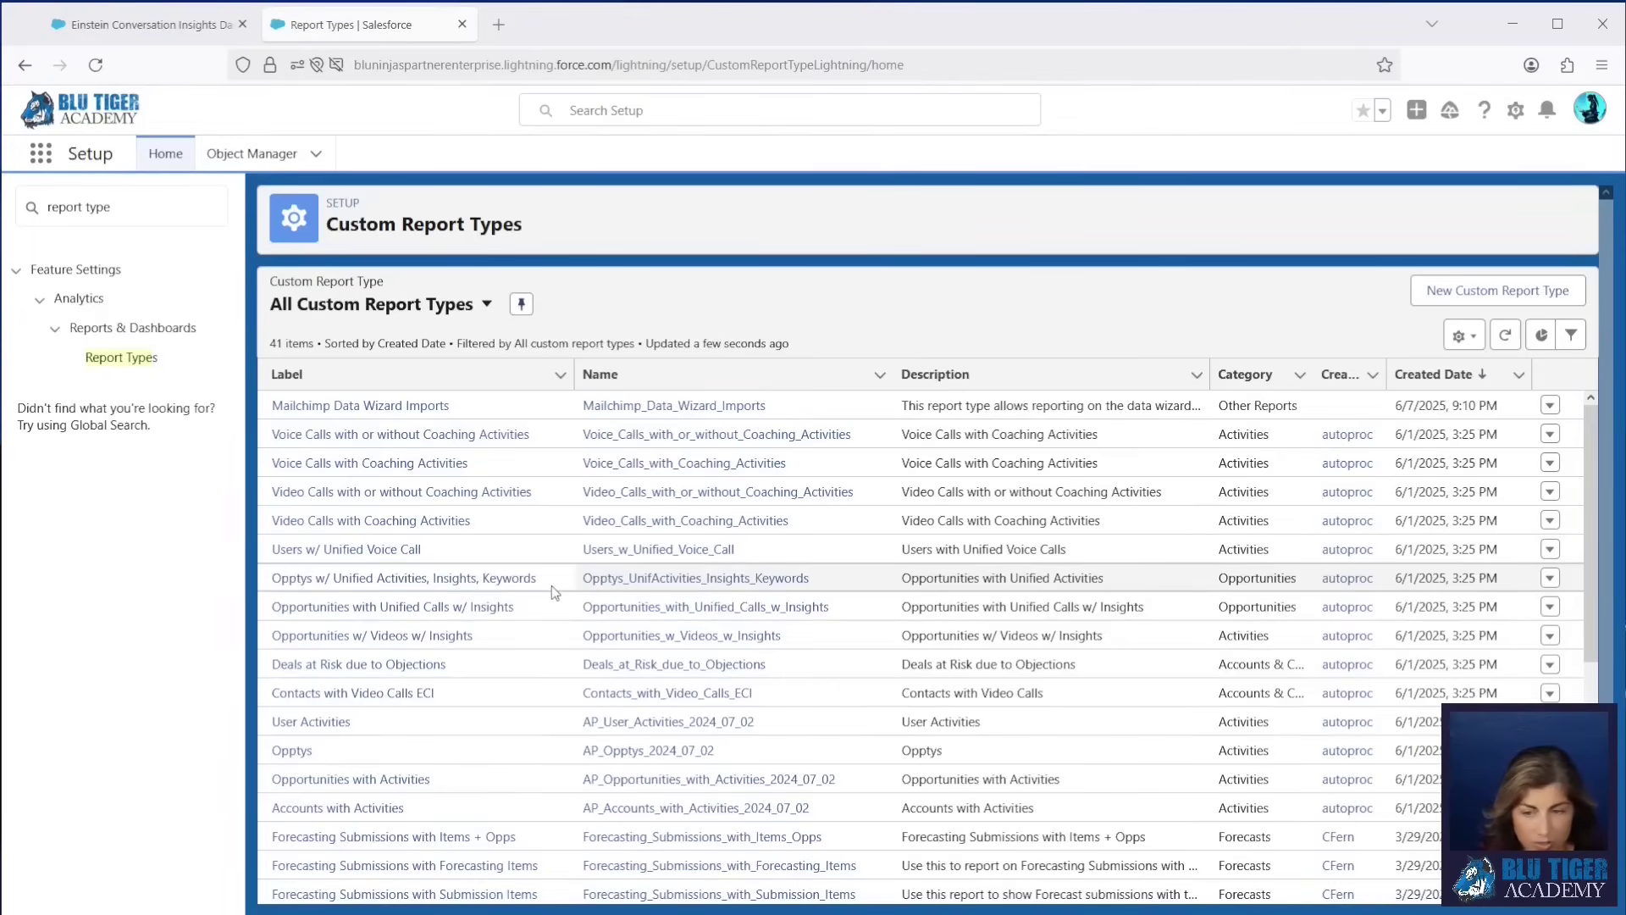
{"action": "left_click", "coordinate": [151, 26]}
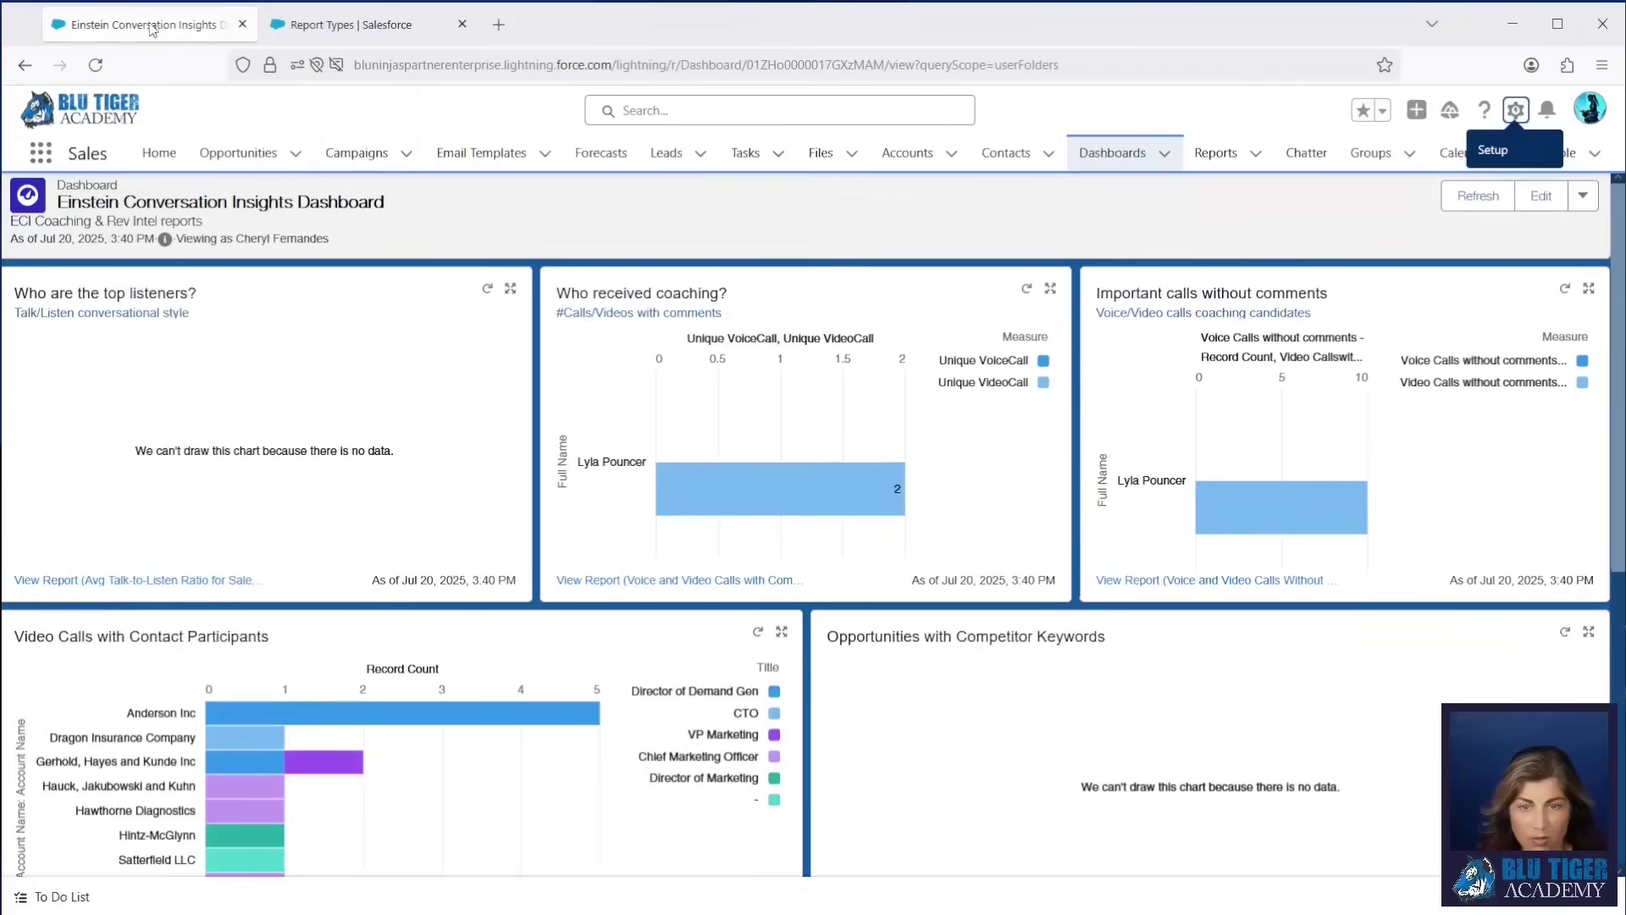
{"action": "left_click", "coordinate": [1216, 155]}
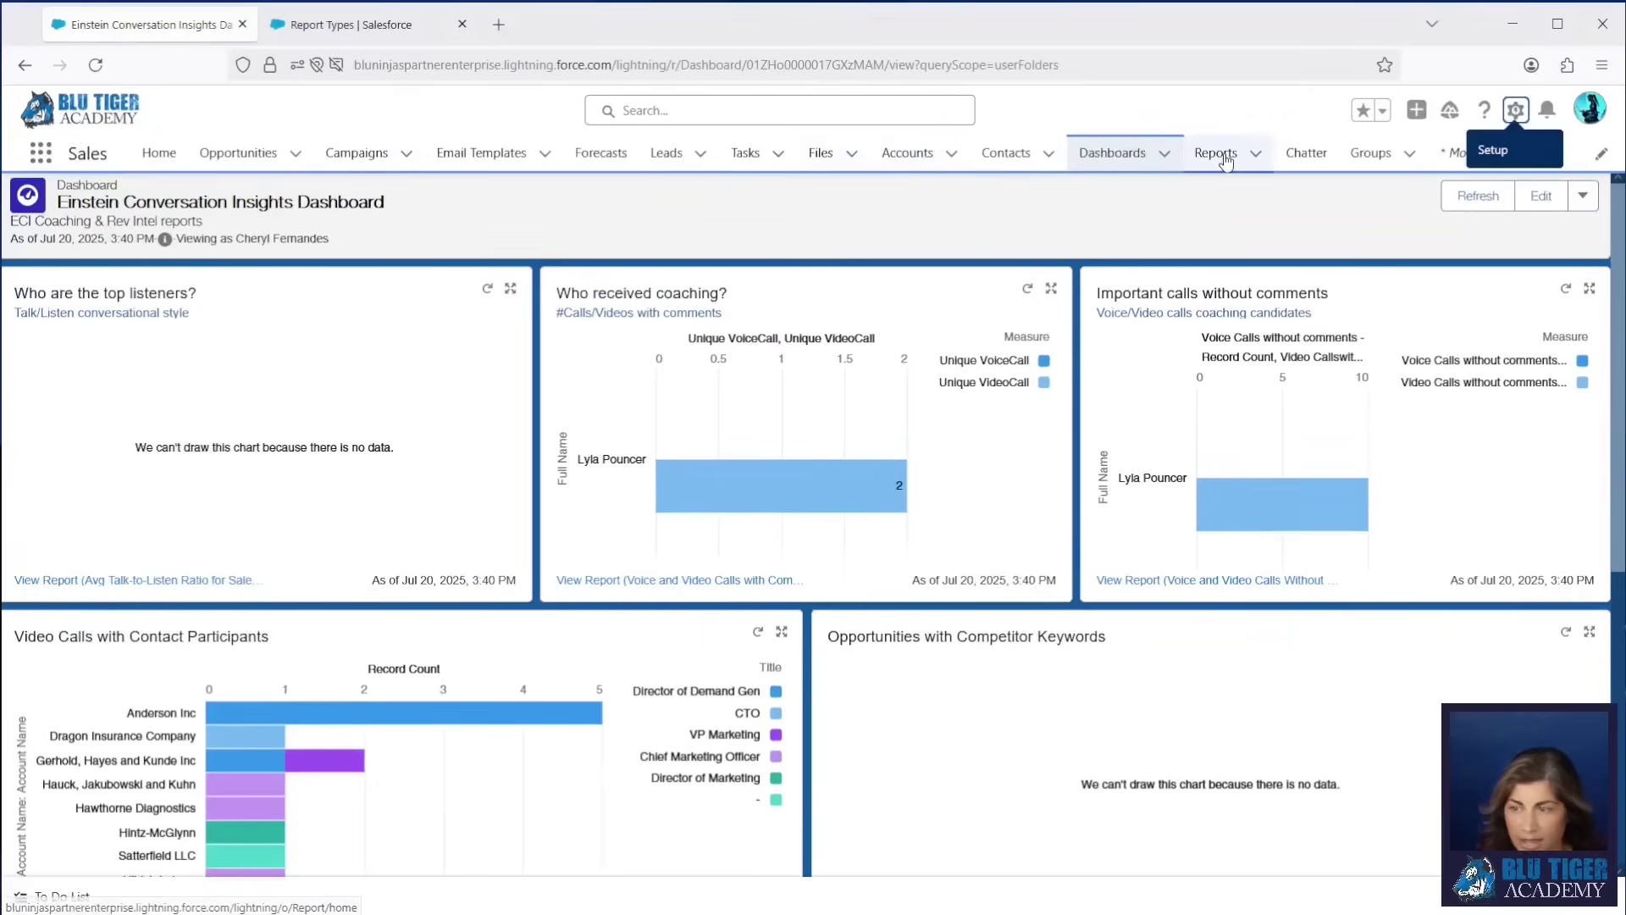
{"action": "left_click", "coordinate": [1406, 224]}
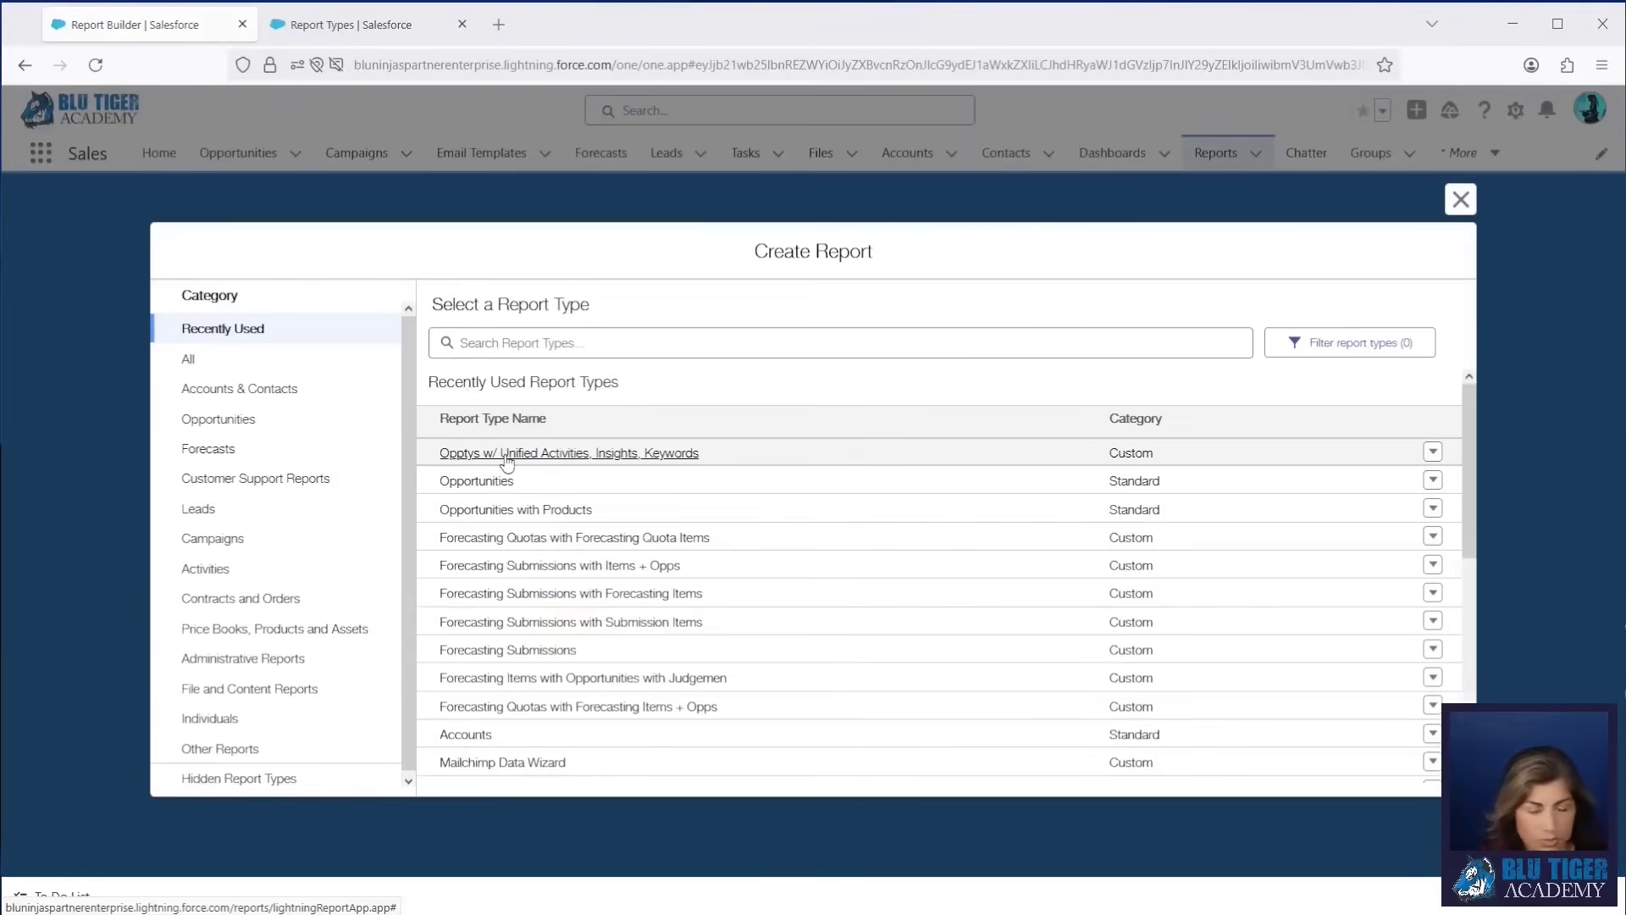
{"action": "left_click", "coordinate": [506, 455]}
{"action": "left_click", "coordinate": [1200, 411]}
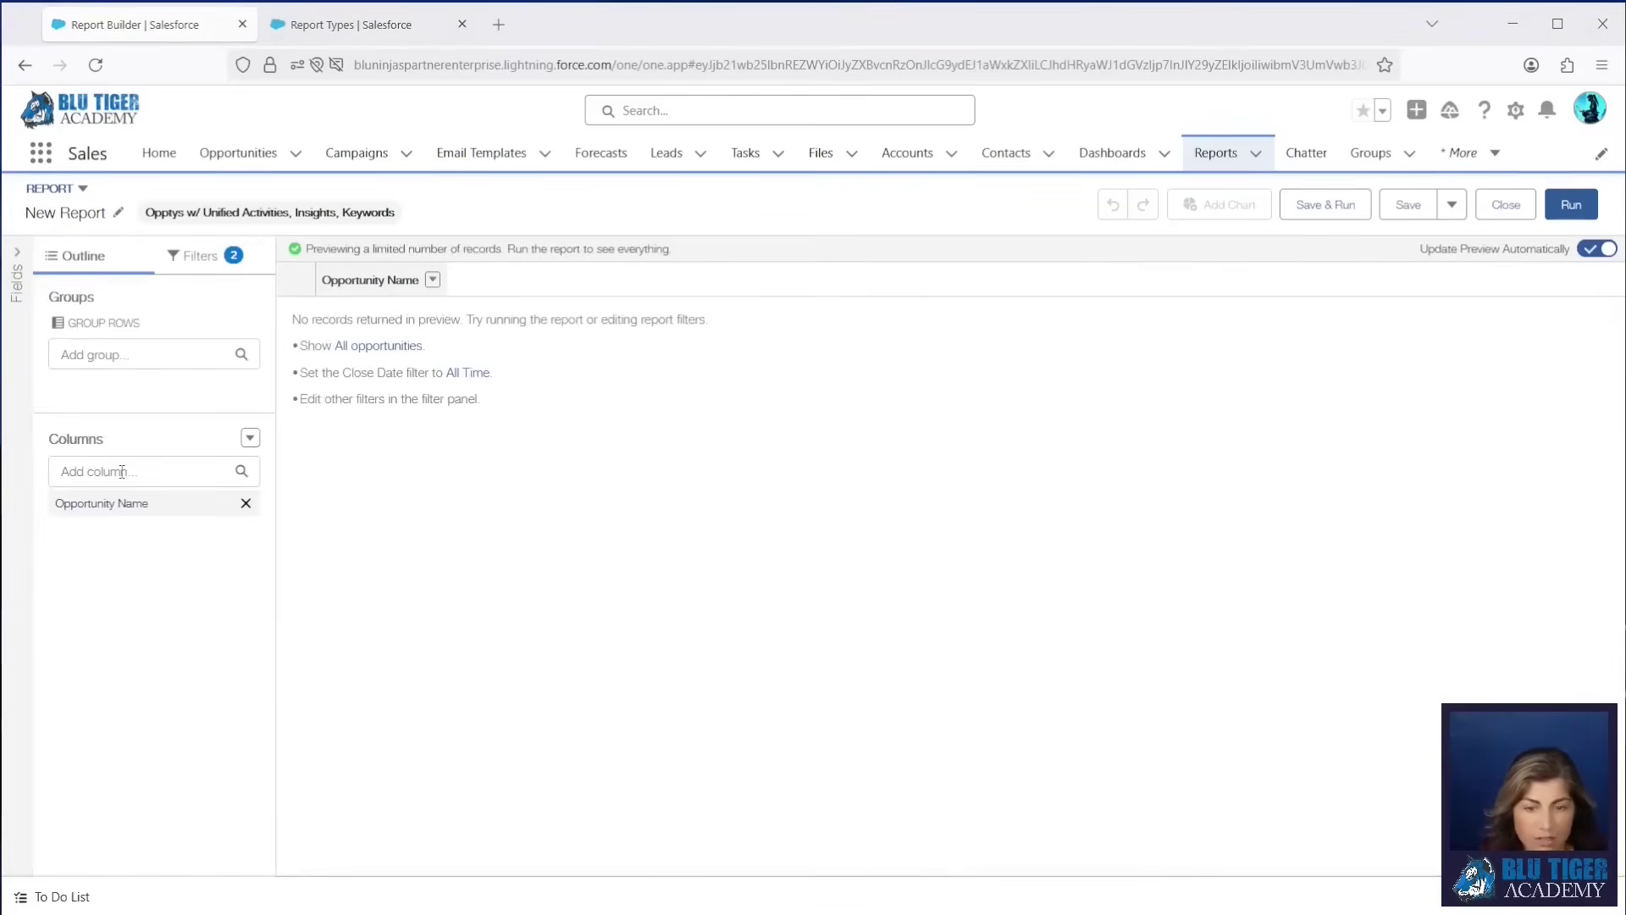
Add the Insight Type and Aggregated Keyword Occurrences columns to the report.
{"action": "left_click", "coordinate": [122, 472]}
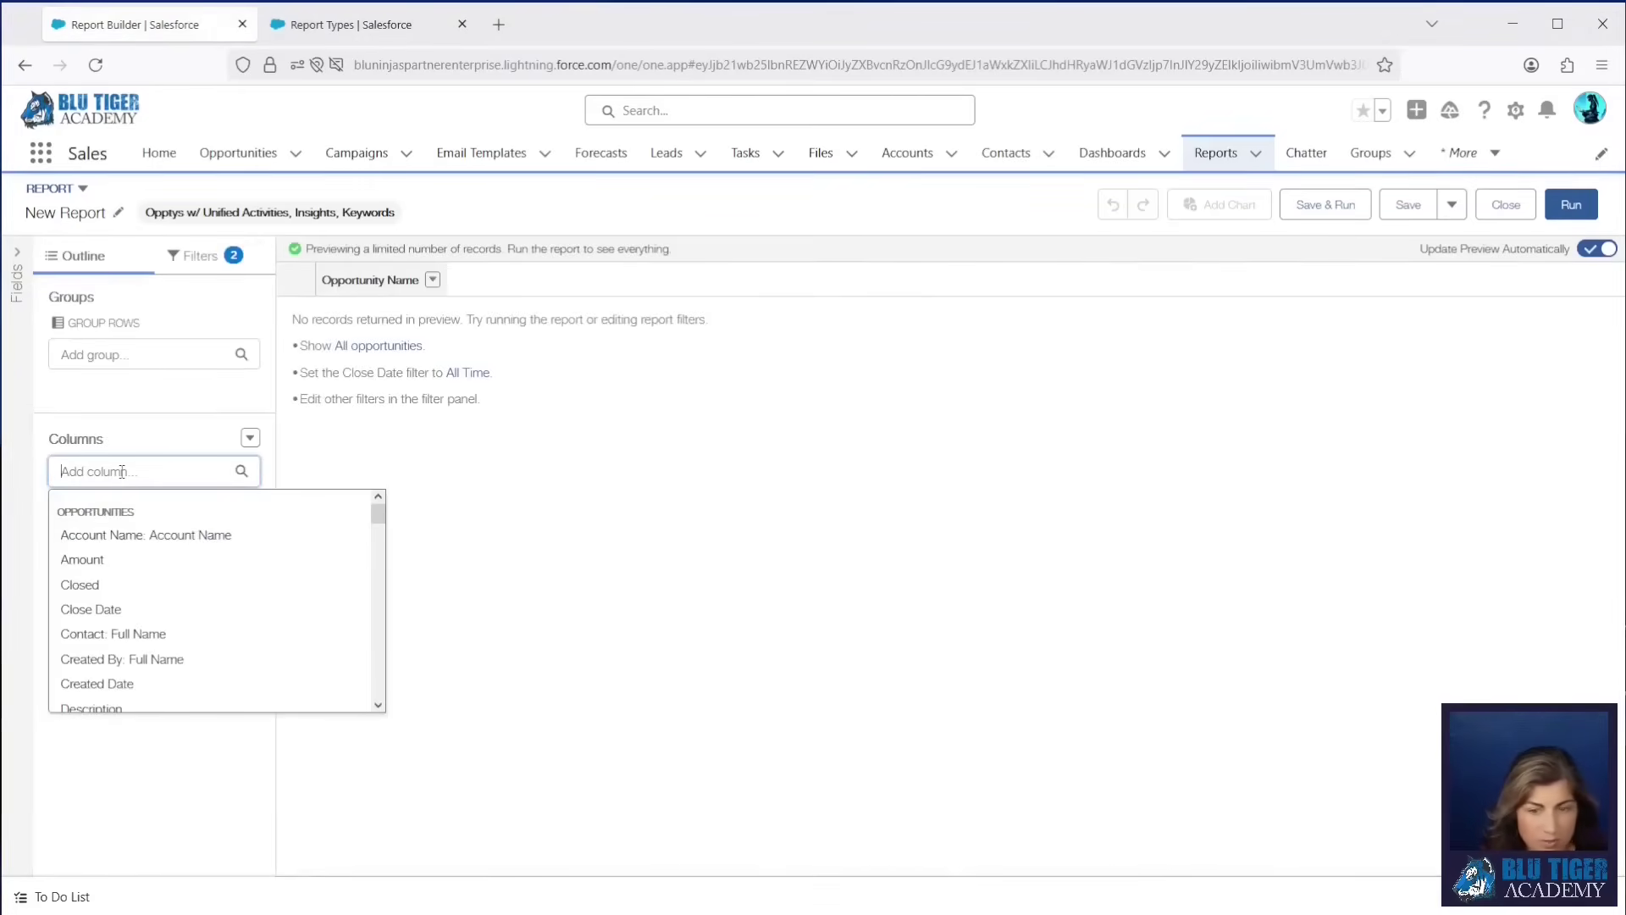
{"action": "type", "text": "insight"}
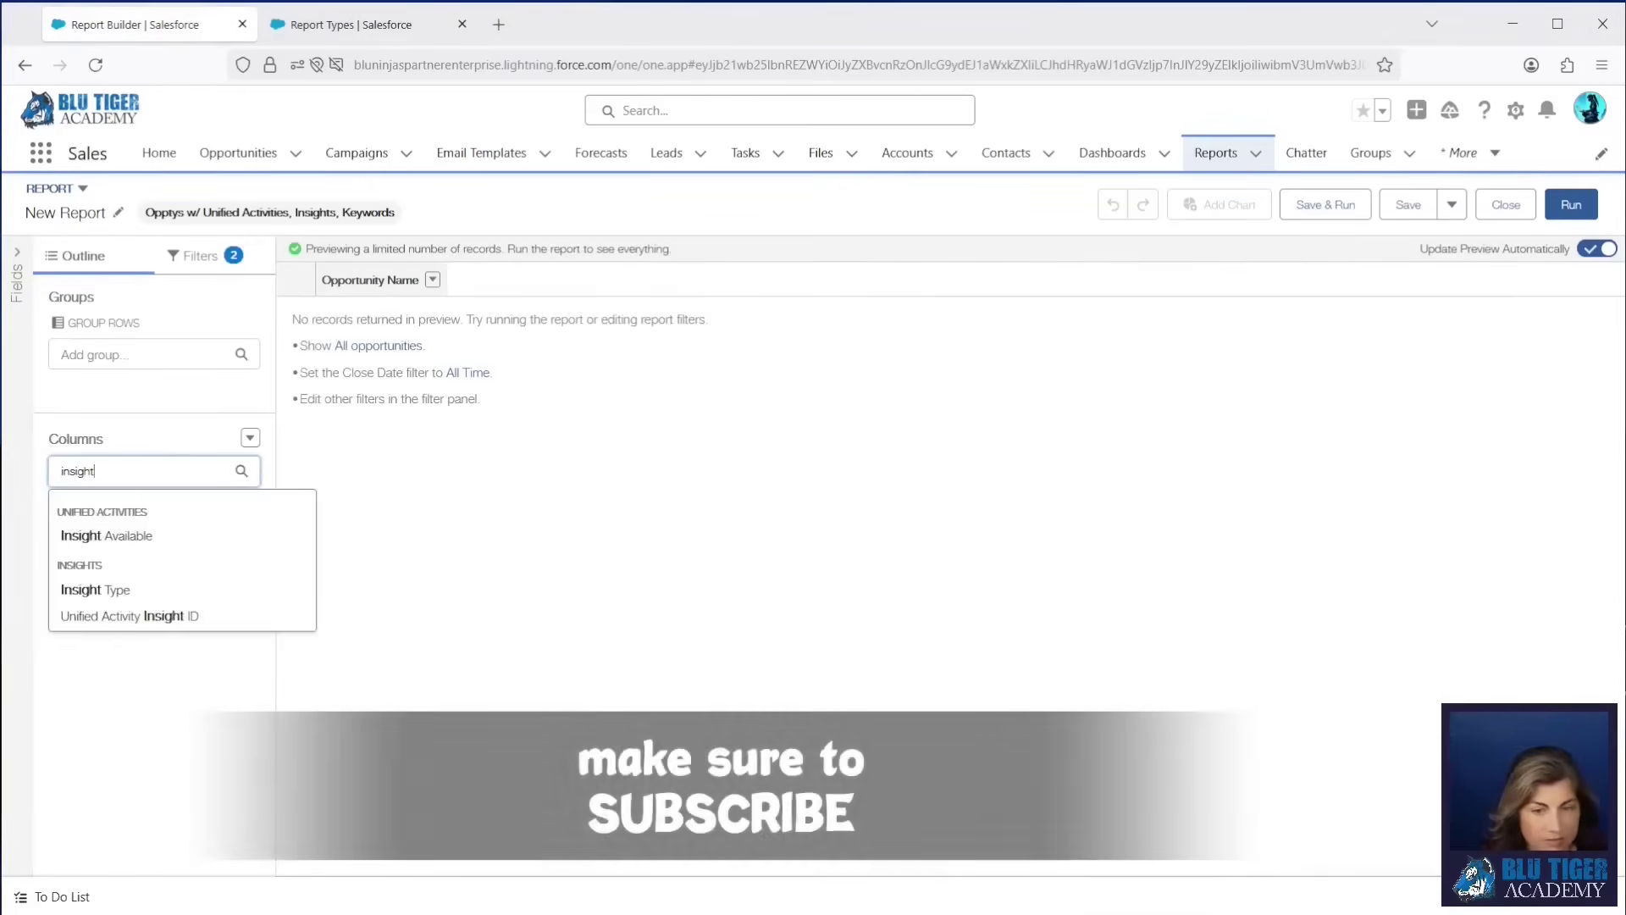
{"action": "left_click", "coordinate": [94, 588]}
{"action": "type", "text": "aggre"}
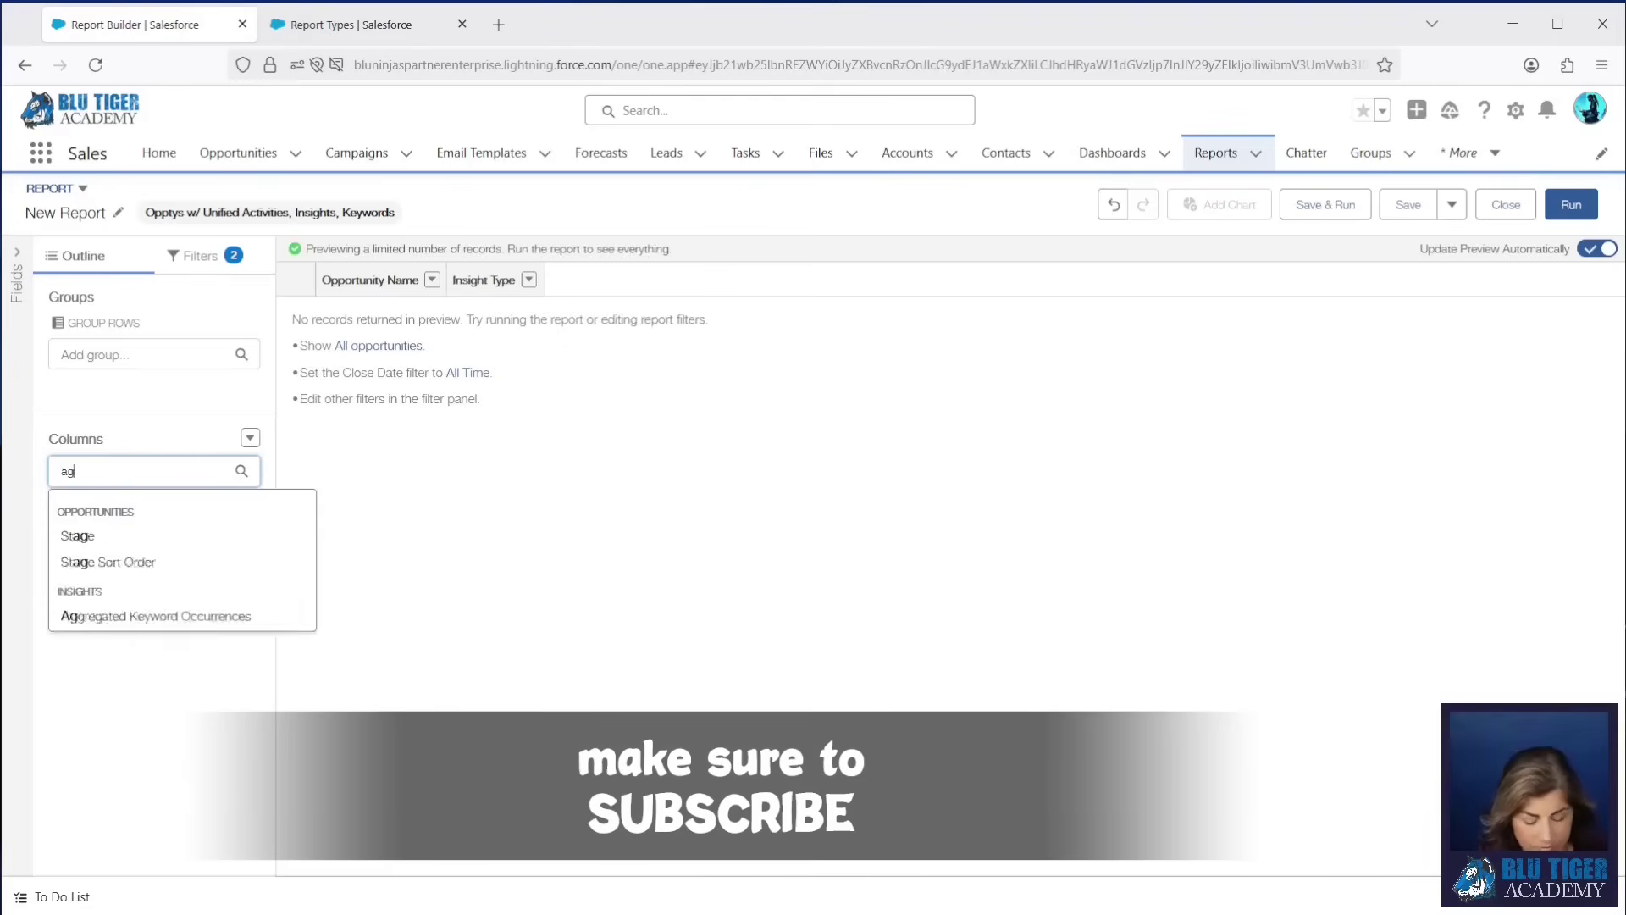
{"action": "left_click", "coordinate": [133, 538]}
Add the Keyword and Occurrences columns from the Unified Activity Insight Keywords fields.
{"action": "type", "text": "keyword"}
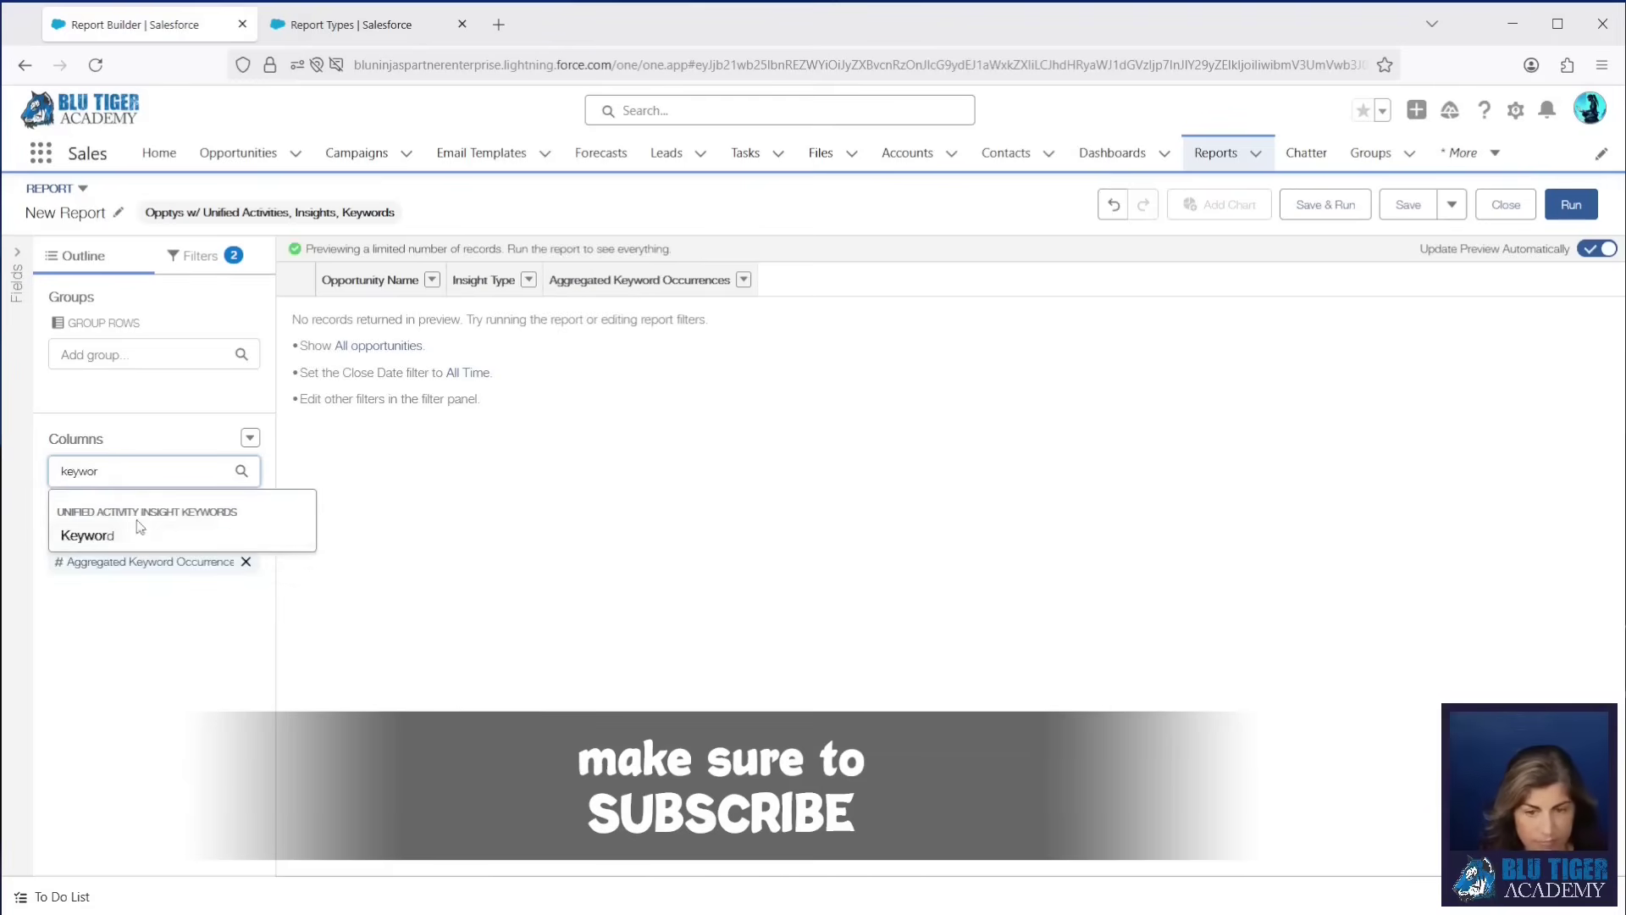
{"action": "left_click", "coordinate": [85, 535]}
{"action": "left_click", "coordinate": [104, 471]}
{"action": "type", "text": "occur"}
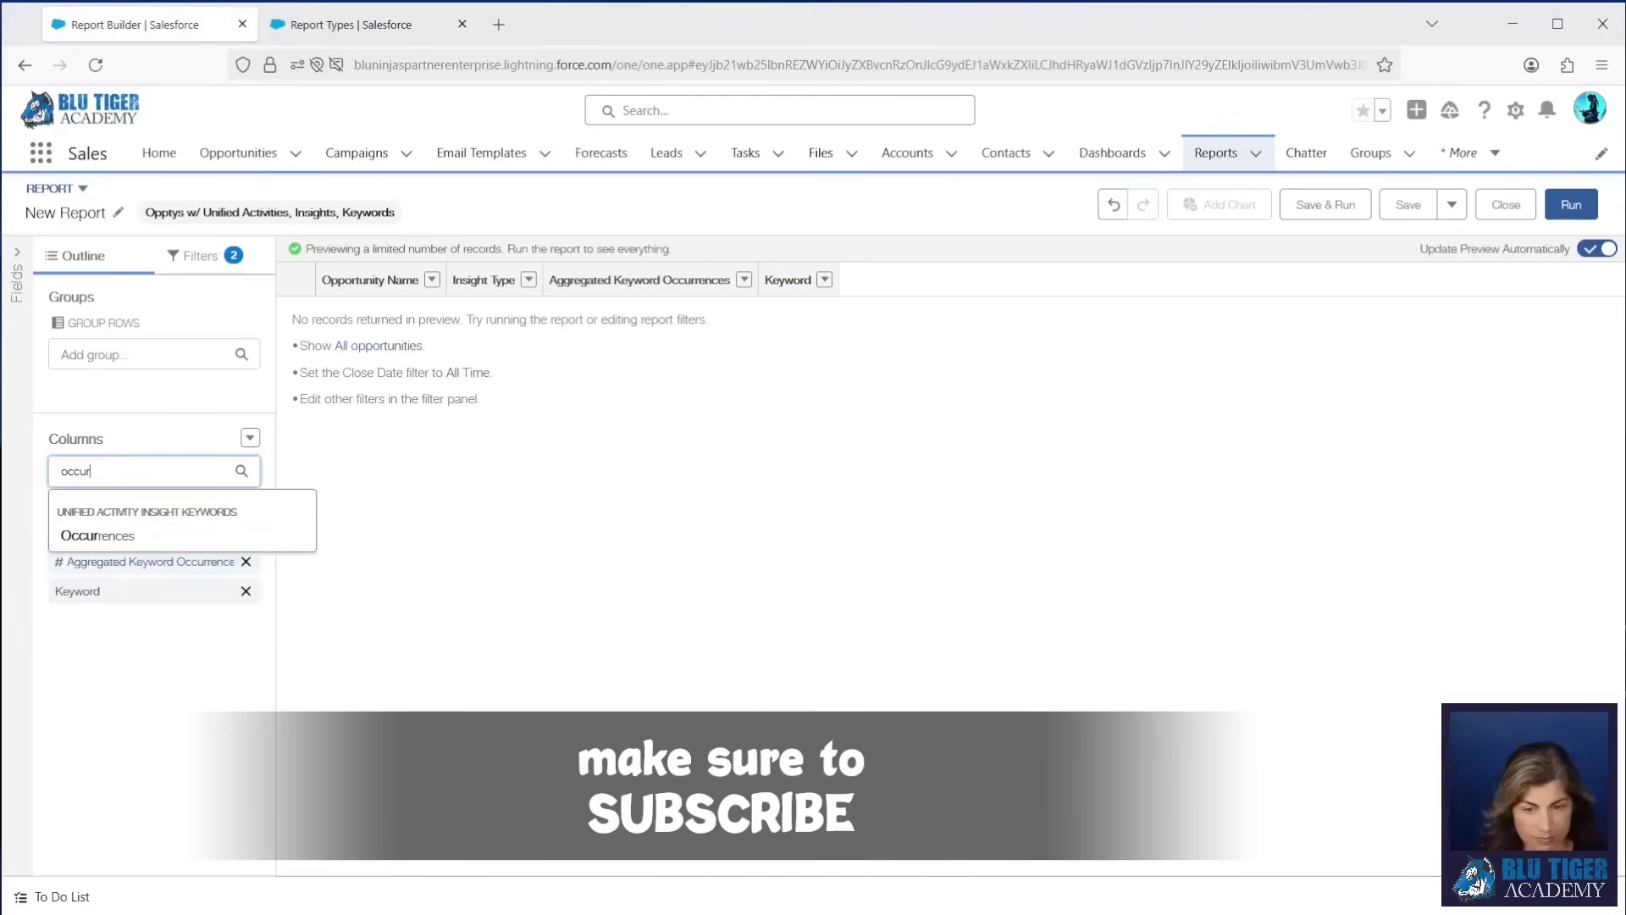
{"action": "left_click", "coordinate": [102, 534]}
Add the Detail (Video Call): Name and Probability (%) columns to the report.
{"action": "type", "text": "detai"}
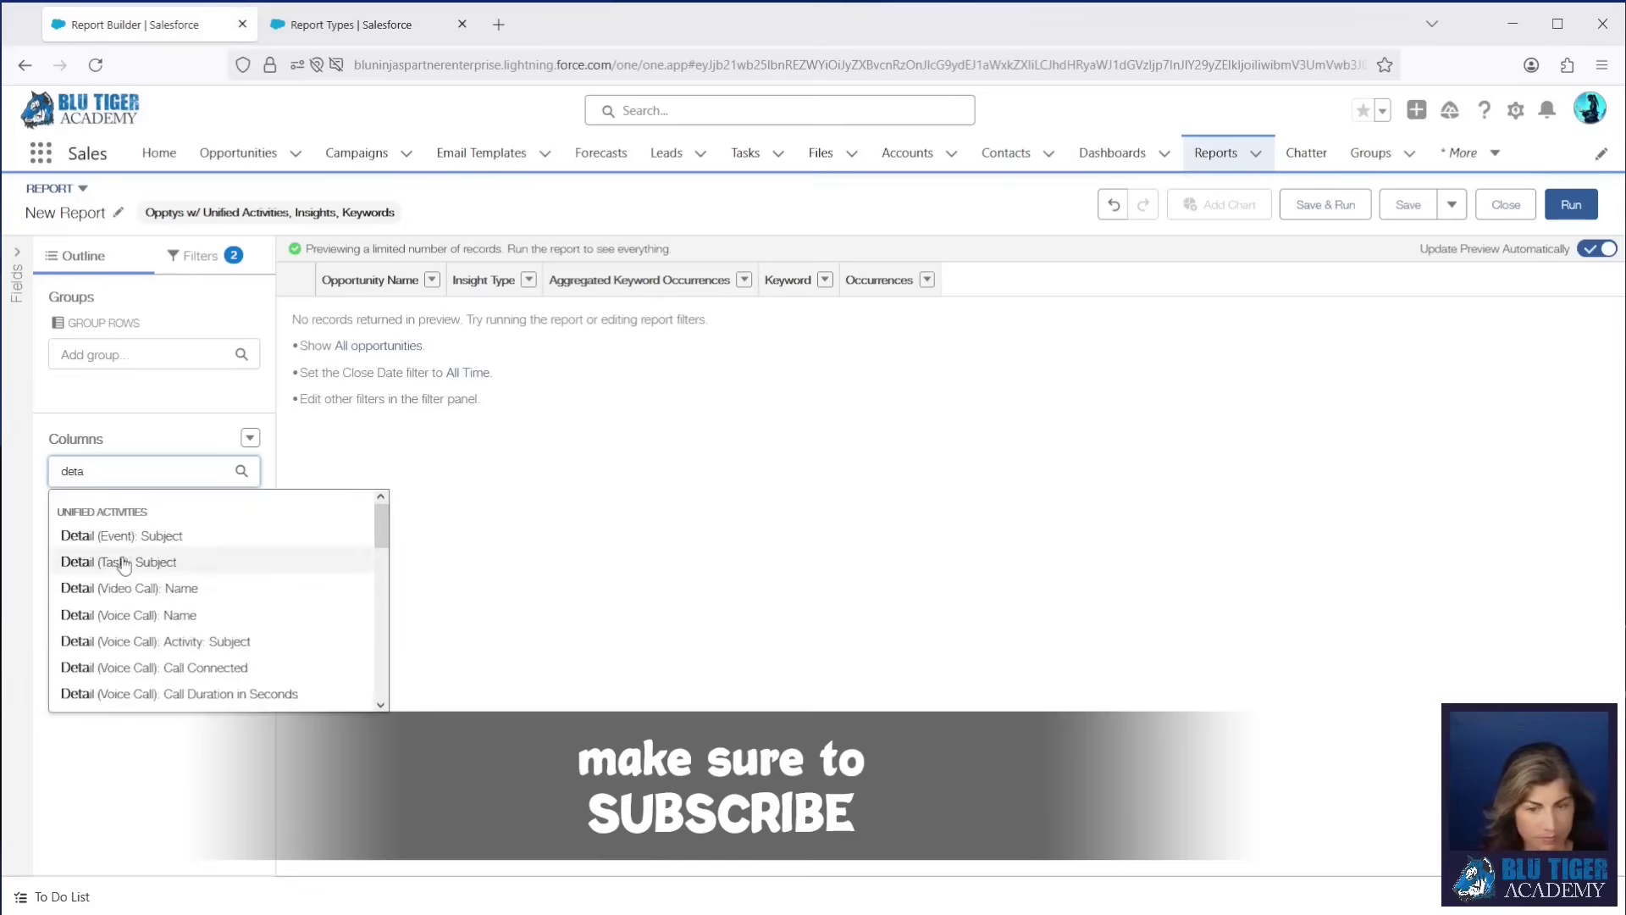
{"action": "left_click", "coordinate": [127, 593]}
{"action": "left_click", "coordinate": [114, 471]}
{"action": "type", "text": "prob"}
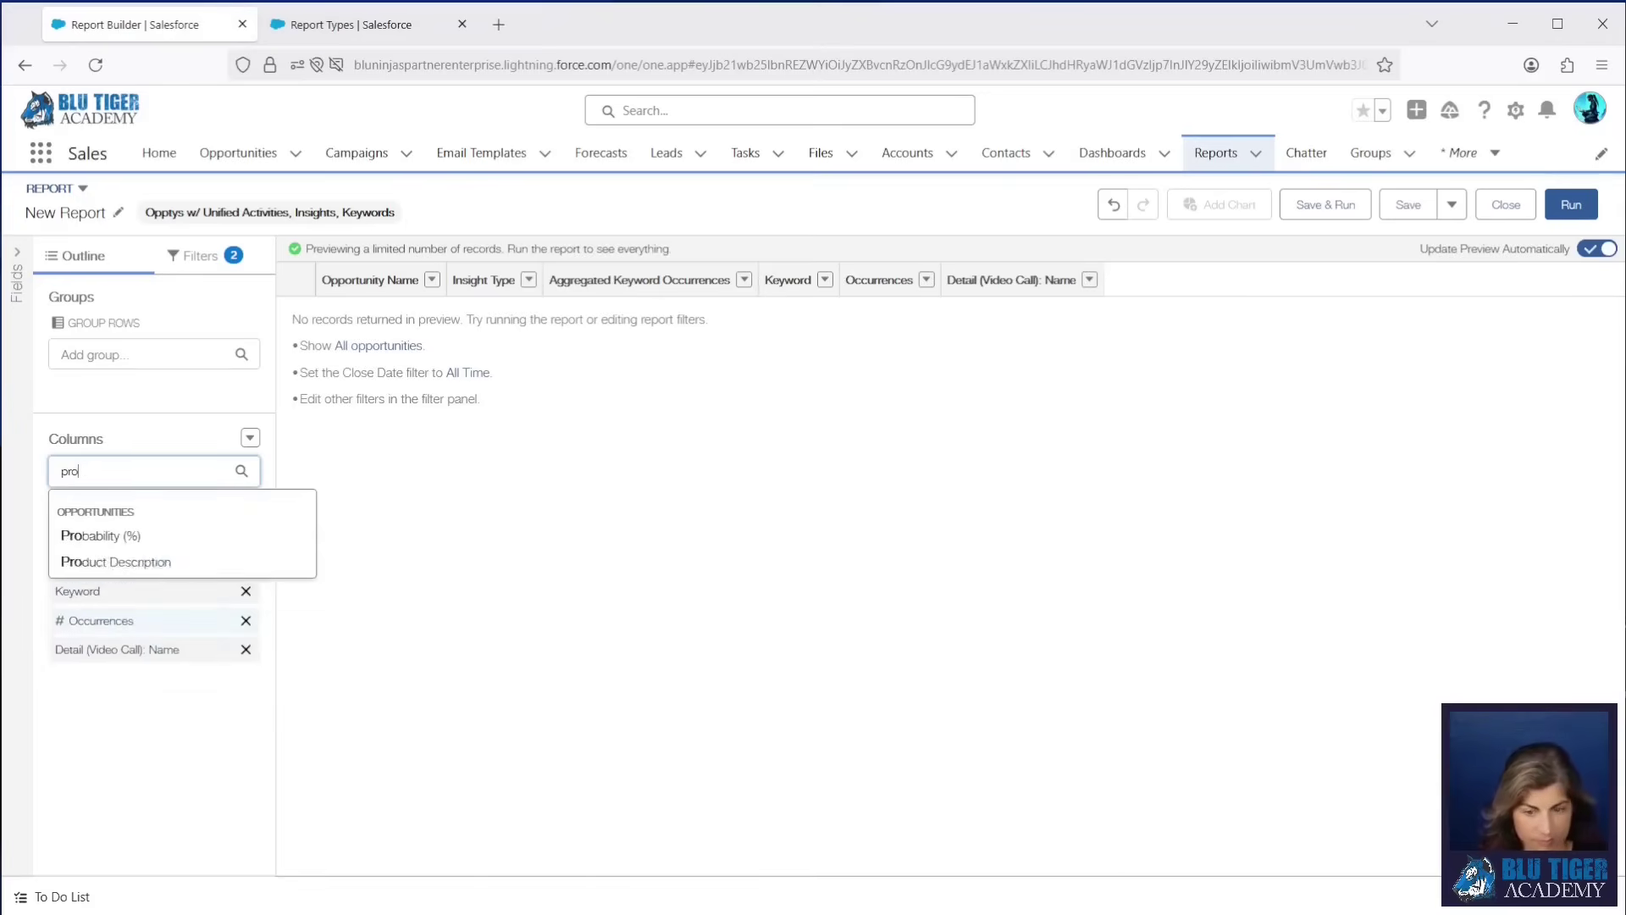
{"action": "left_click", "coordinate": [94, 535]}
Add the Amount and Unified Activity ID columns, and group the report rows by Opportunity Name.
{"action": "left_click", "coordinate": [119, 472]}
{"action": "type", "text": "amount"}
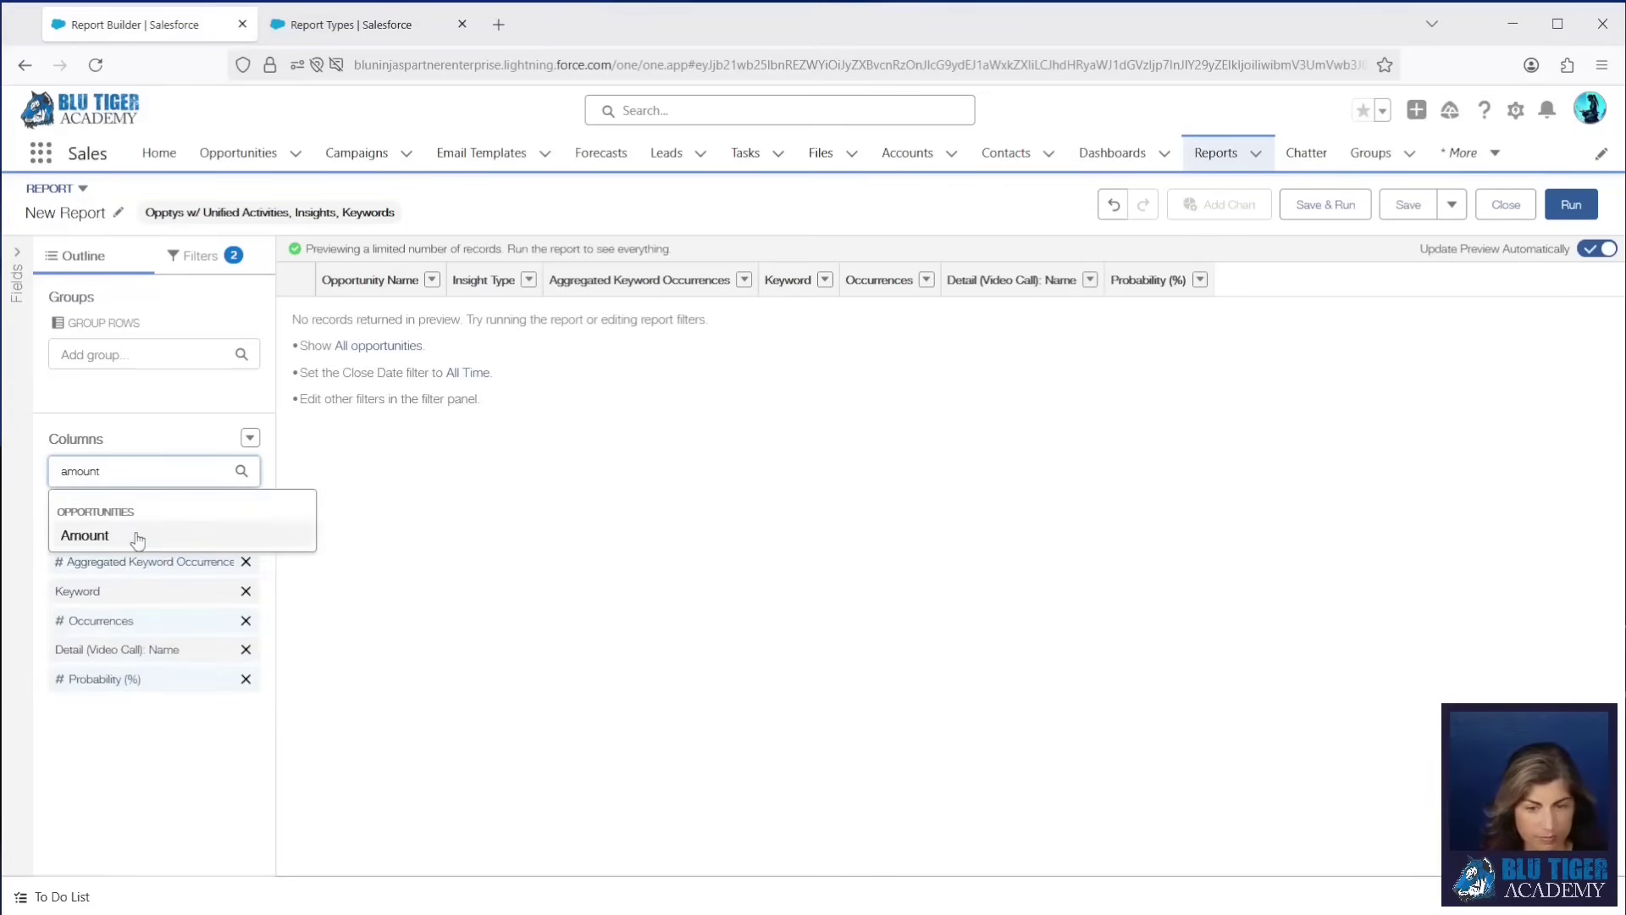
{"action": "left_click", "coordinate": [134, 537]}
{"action": "left_click", "coordinate": [119, 476]}
{"action": "type", "text": "unifi"}
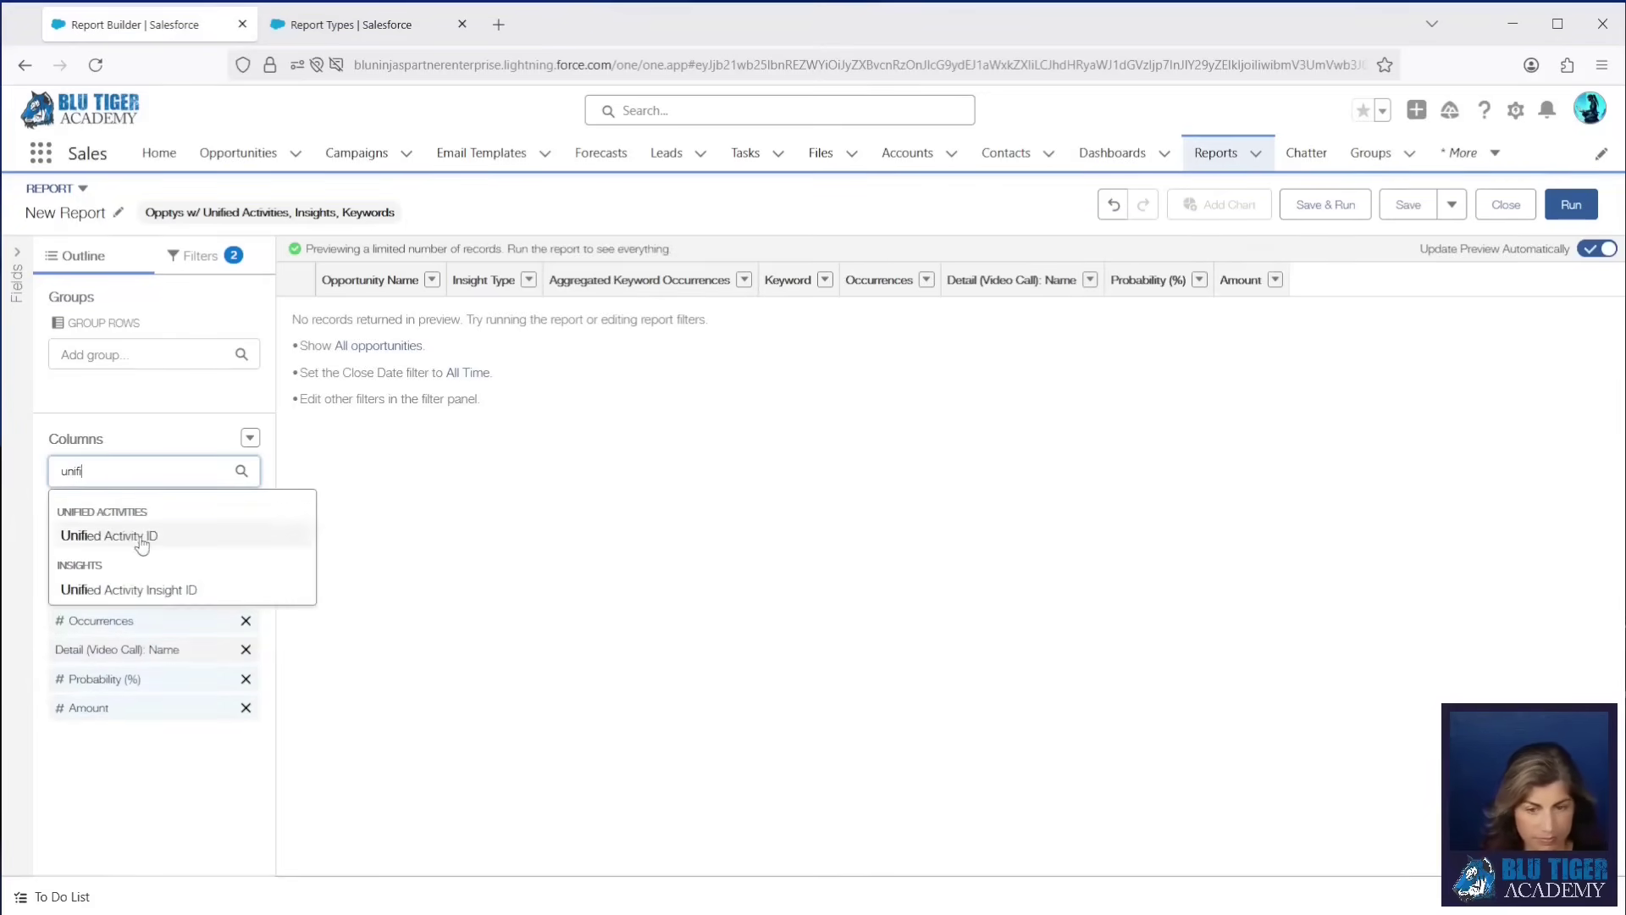
{"action": "left_click", "coordinate": [131, 537]}
{"action": "left_click", "coordinate": [110, 471]}
{"action": "key", "text": "Escape"}
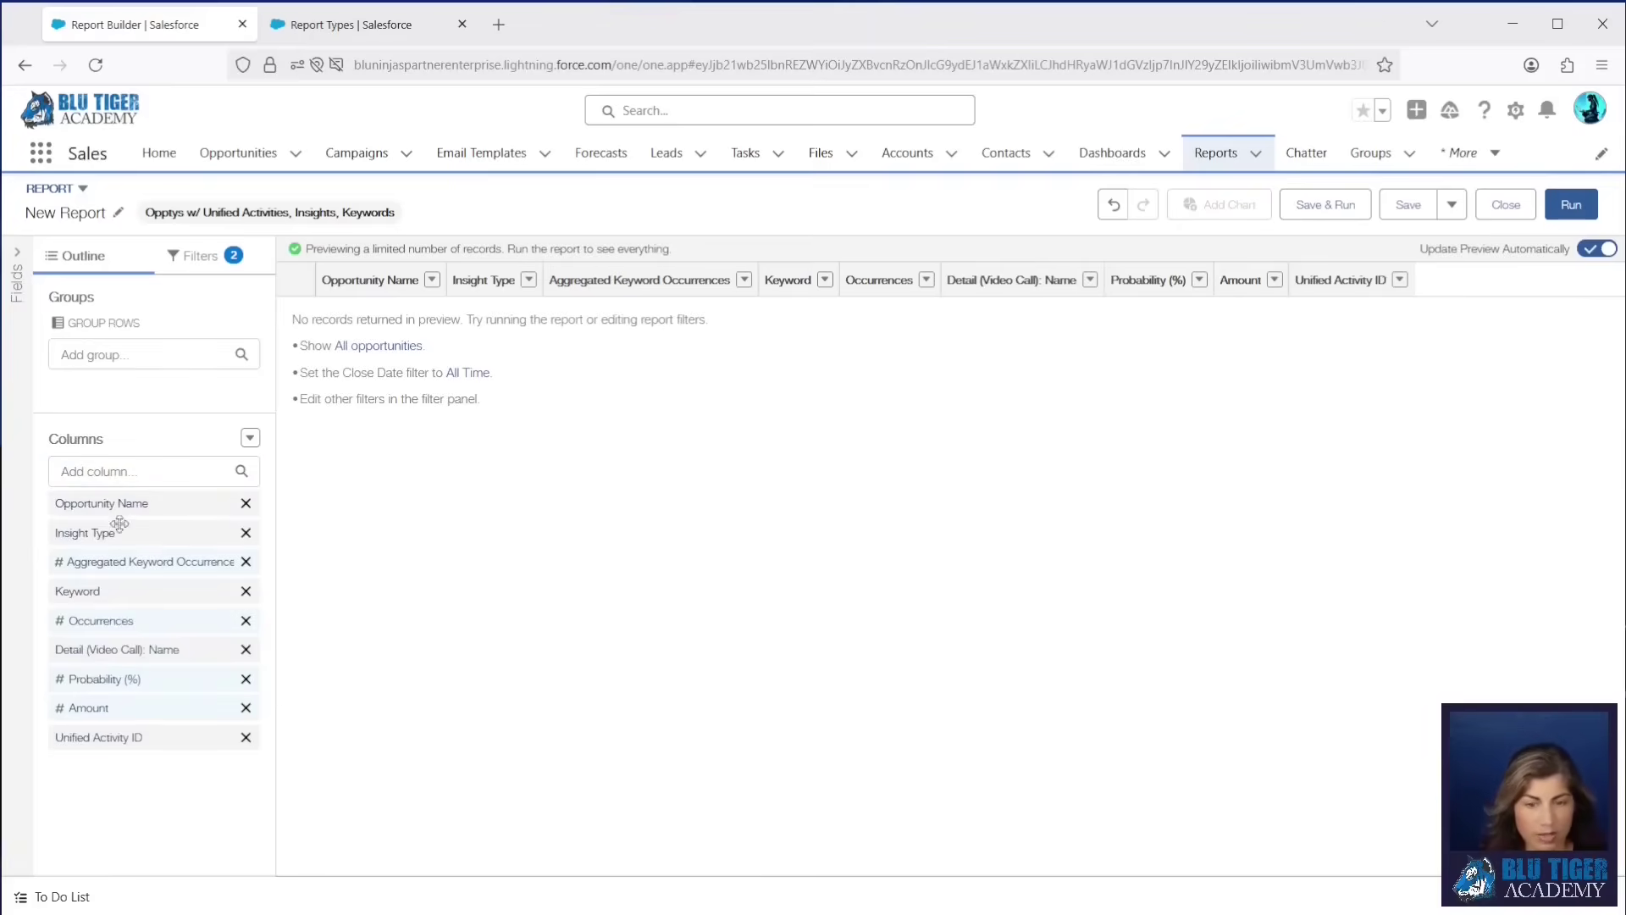
{"action": "left_click_drag", "start_coordinate": [126, 503], "coordinate": [127, 382]}
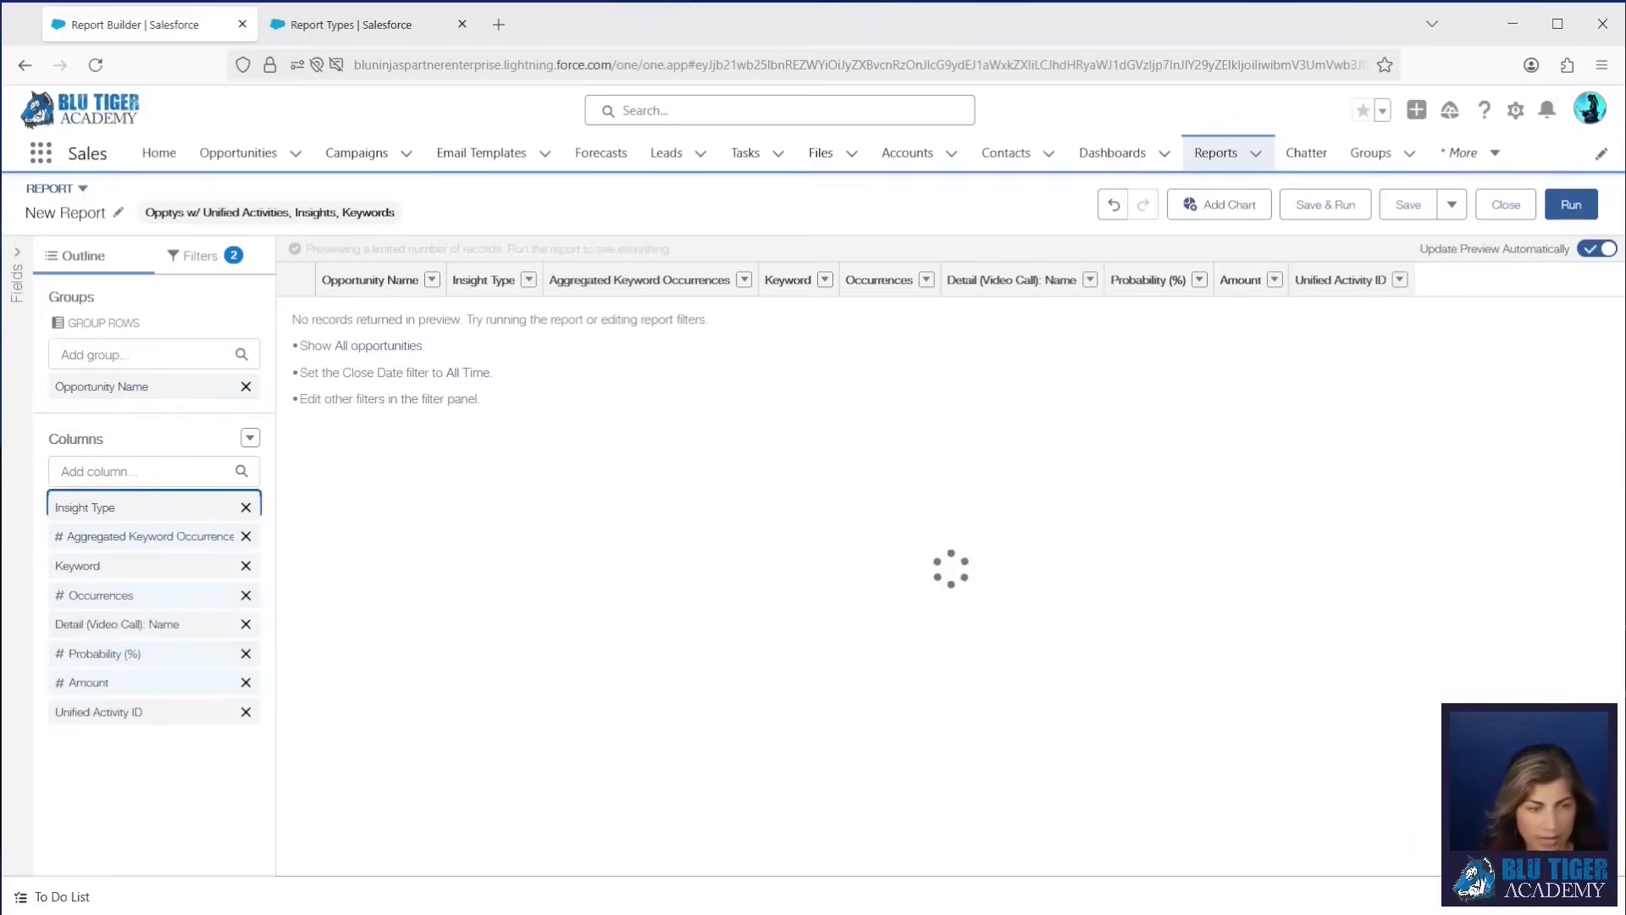
Set the report filters to show all opportunities with a Close Date range of All Time.
{"action": "left_click", "coordinate": [201, 255]}
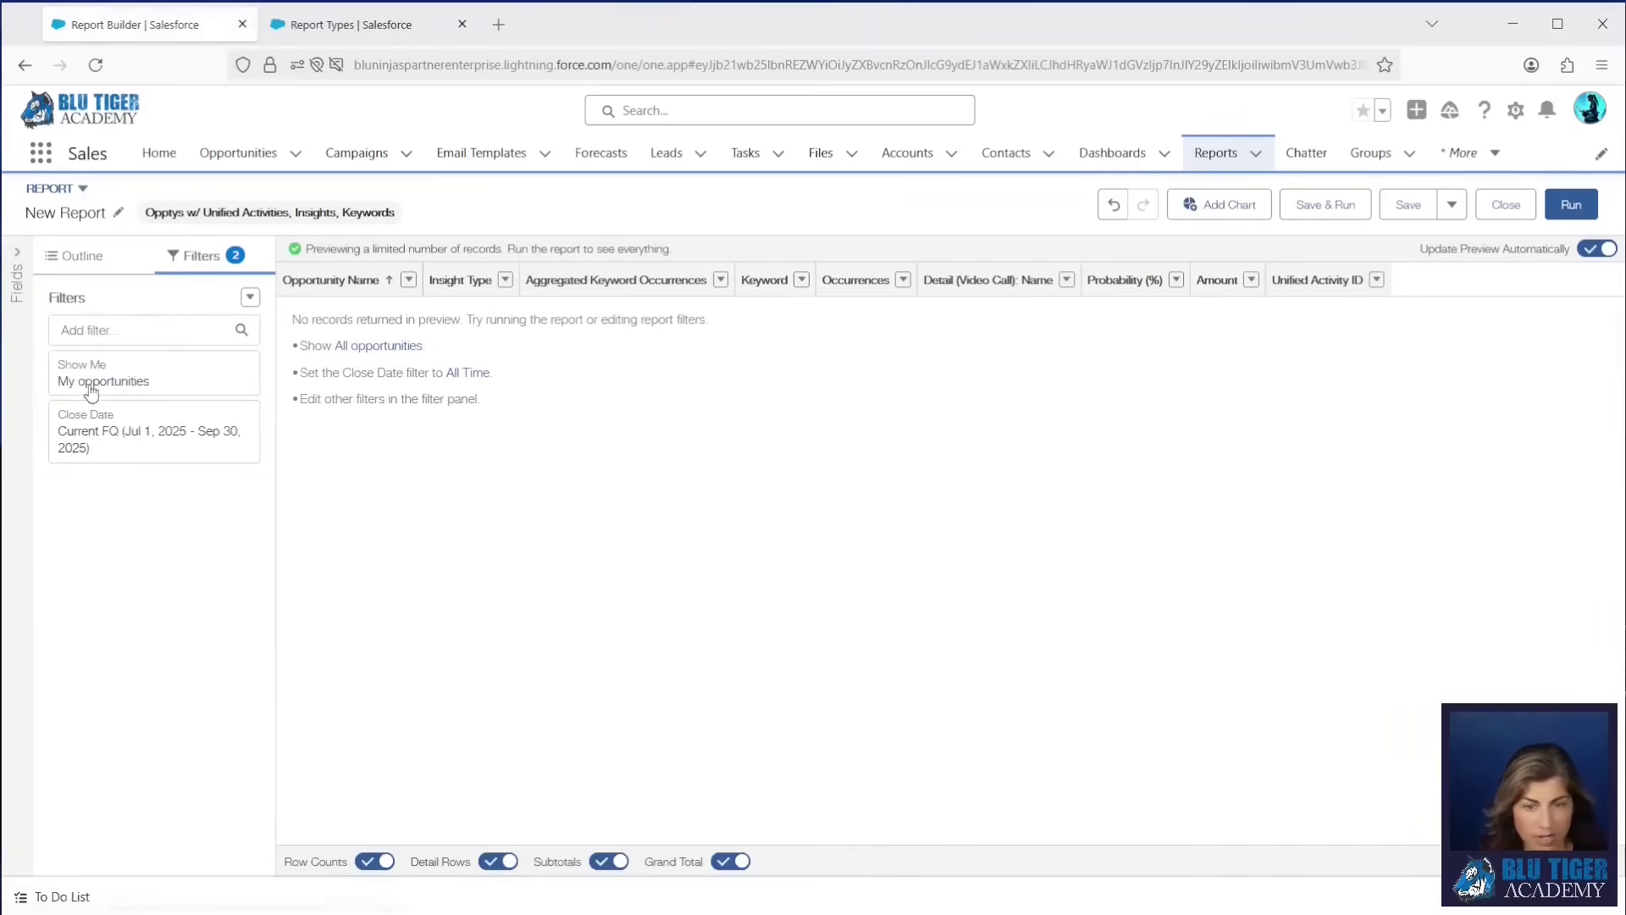
{"action": "left_click", "coordinate": [219, 385]}
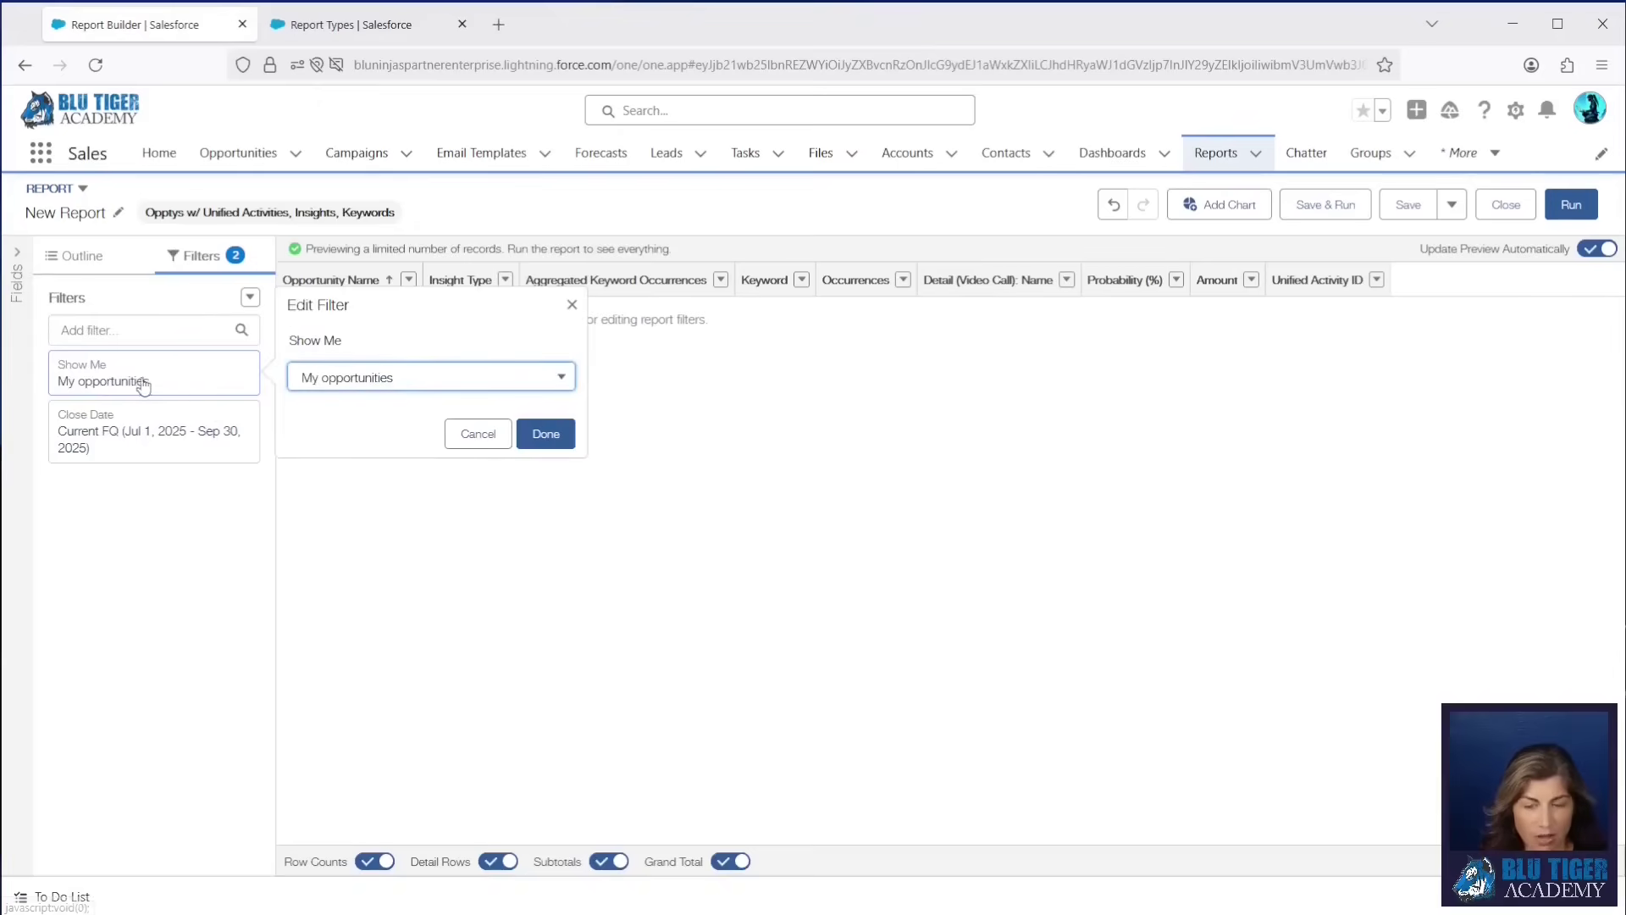
{"action": "left_click", "coordinate": [351, 379]}
{"action": "left_click", "coordinate": [357, 388]}
{"action": "left_click", "coordinate": [718, 722]}
{"action": "left_click", "coordinate": [154, 432]}
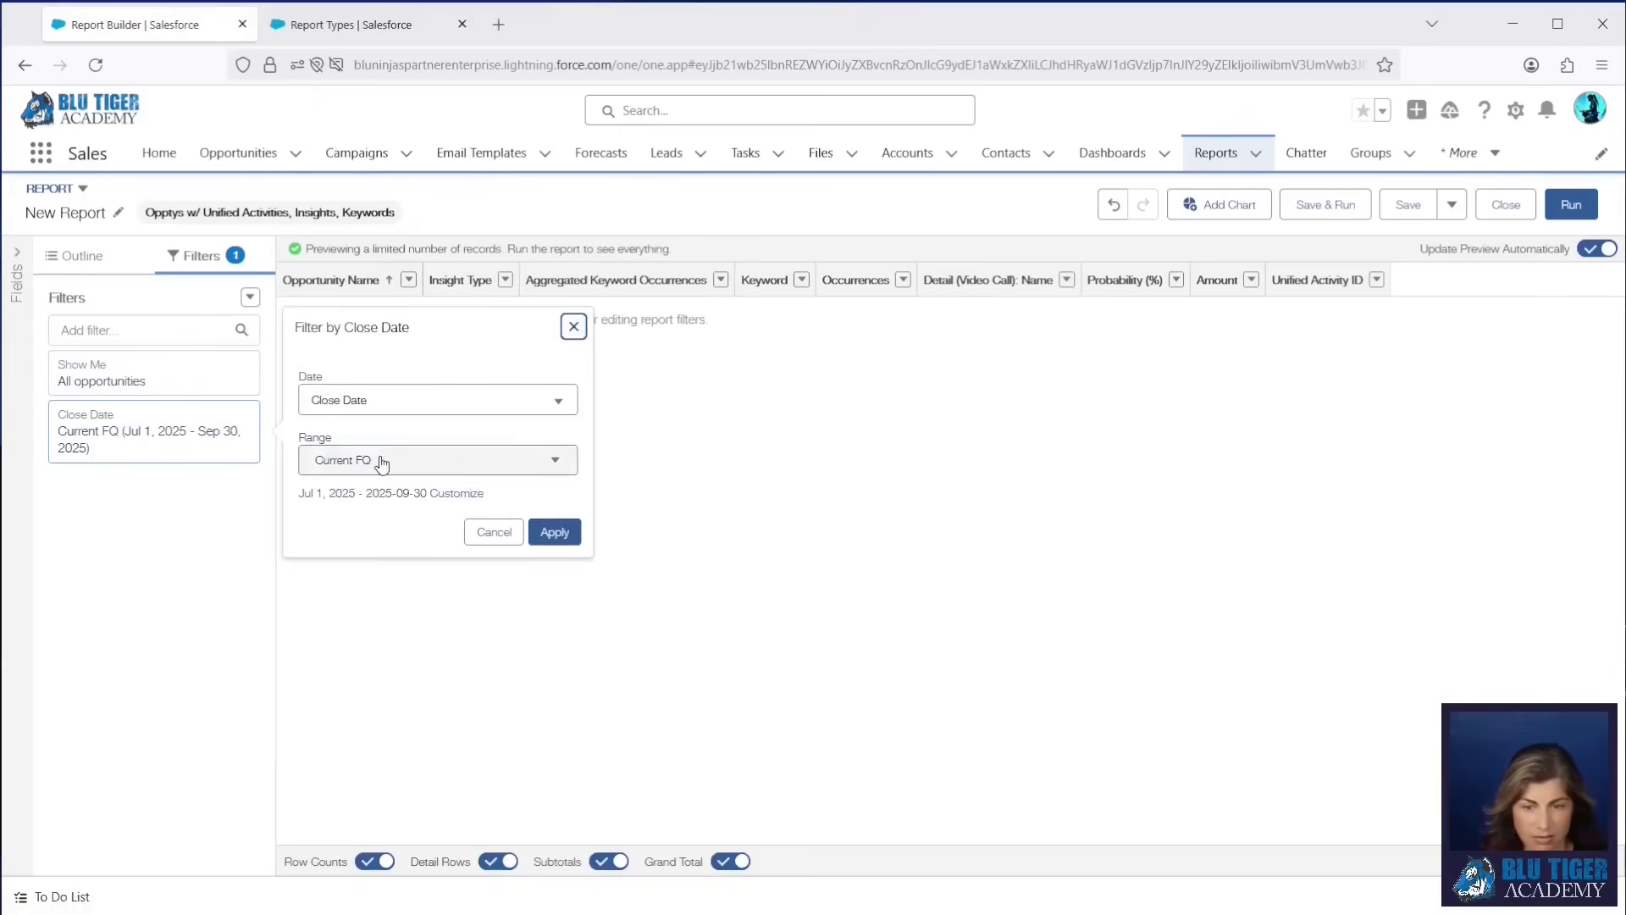
{"action": "left_click", "coordinate": [381, 460]}
{"action": "left_click", "coordinate": [417, 499]}
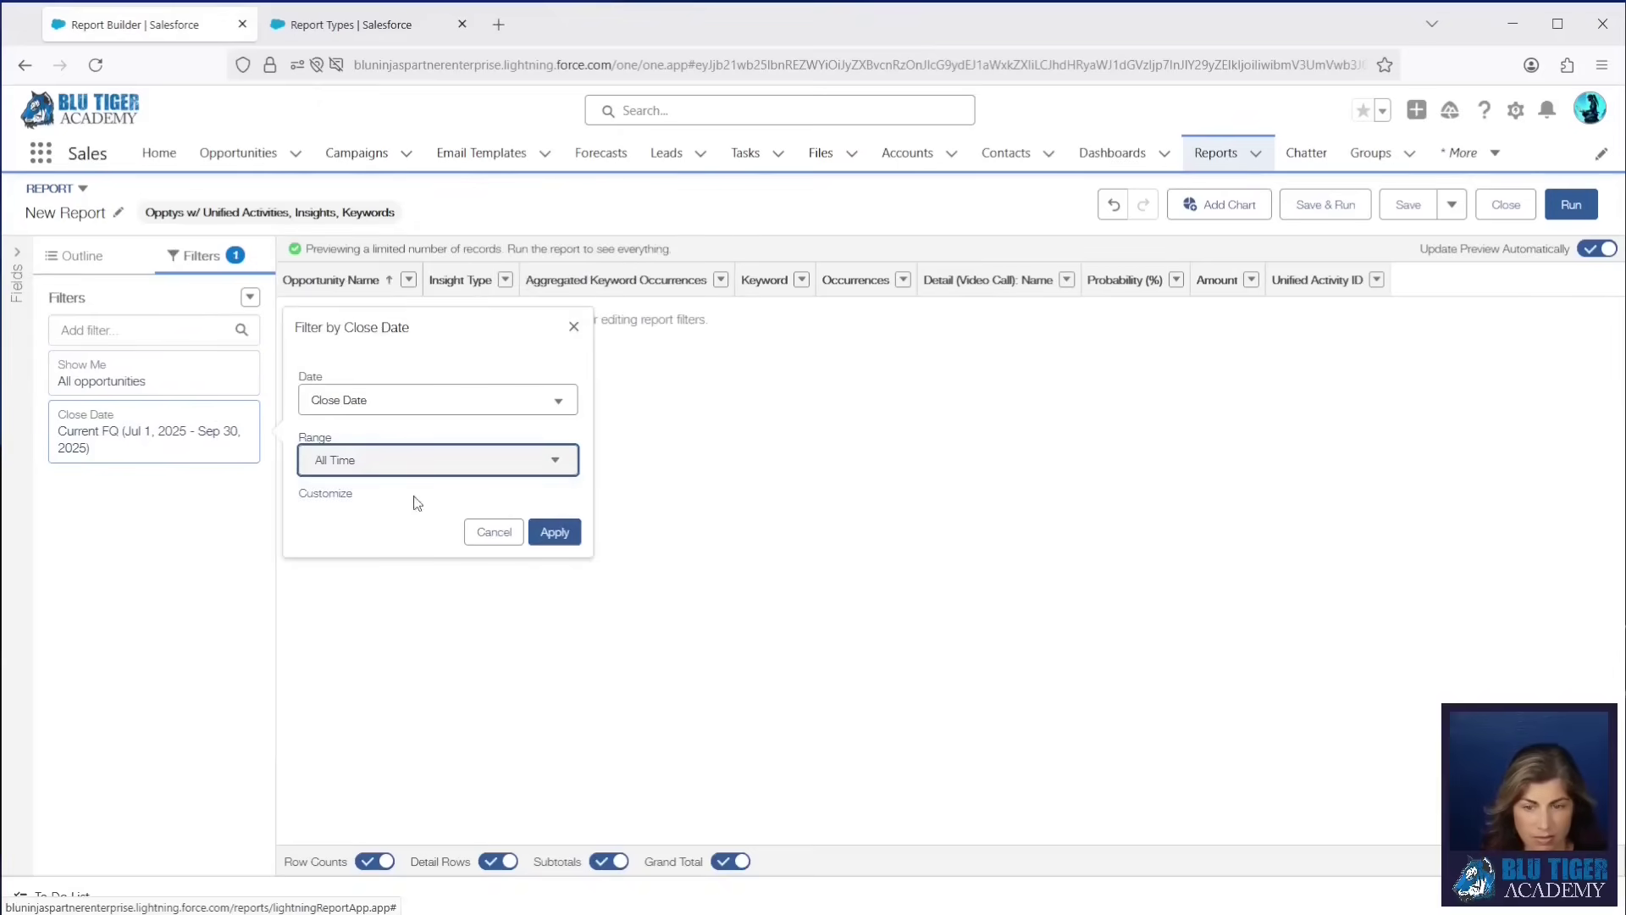
{"action": "left_click", "coordinate": [554, 532]}
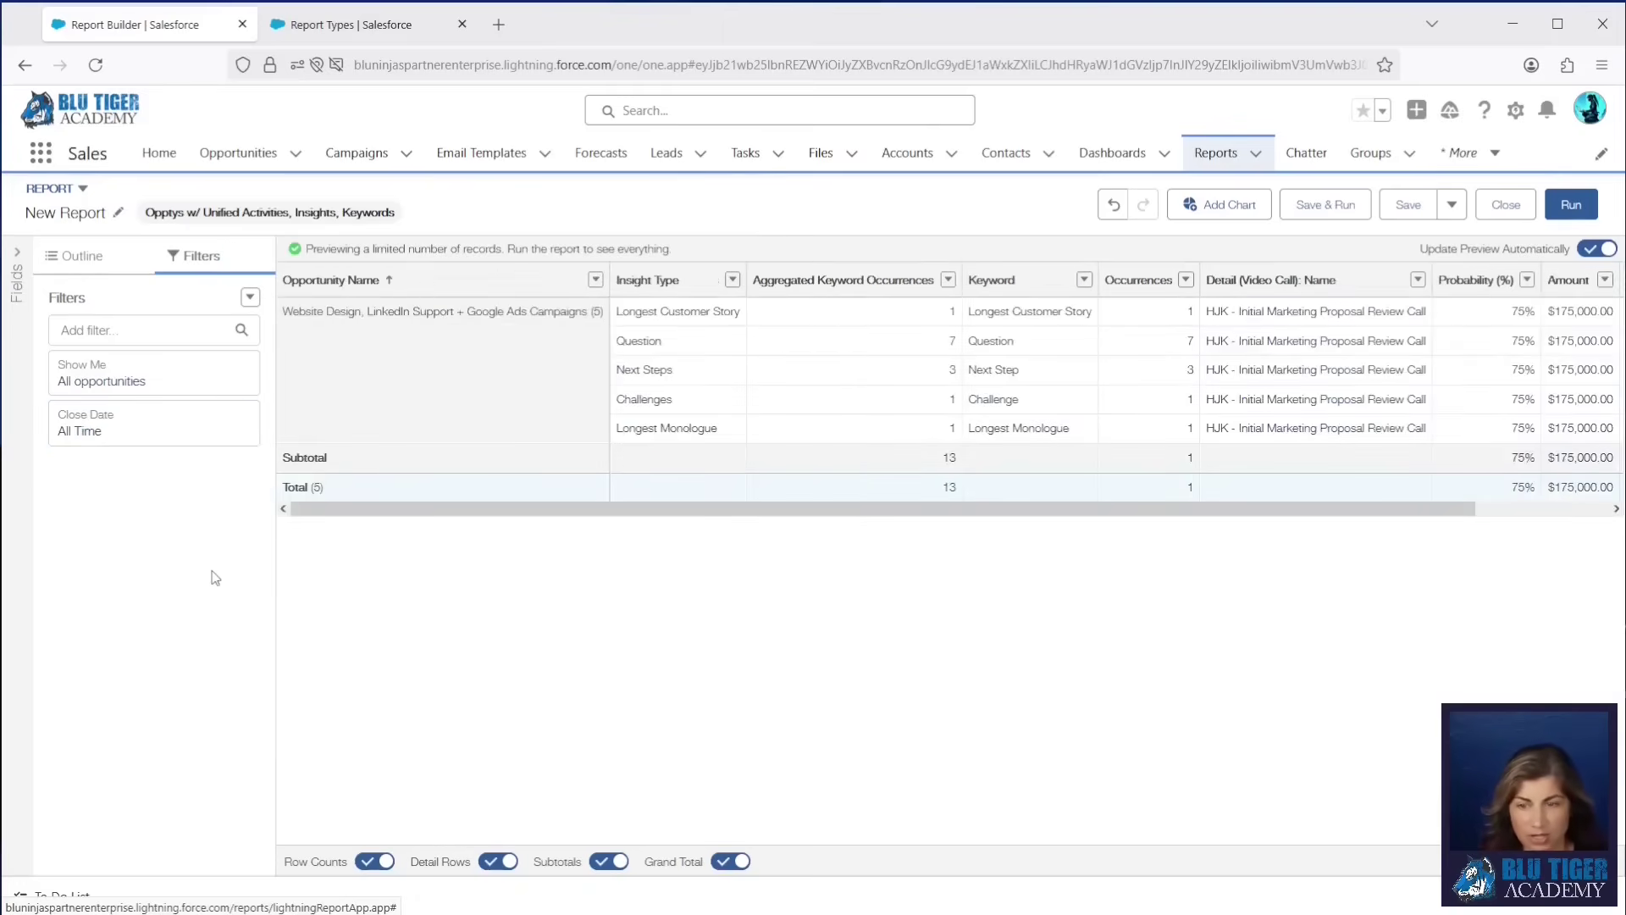
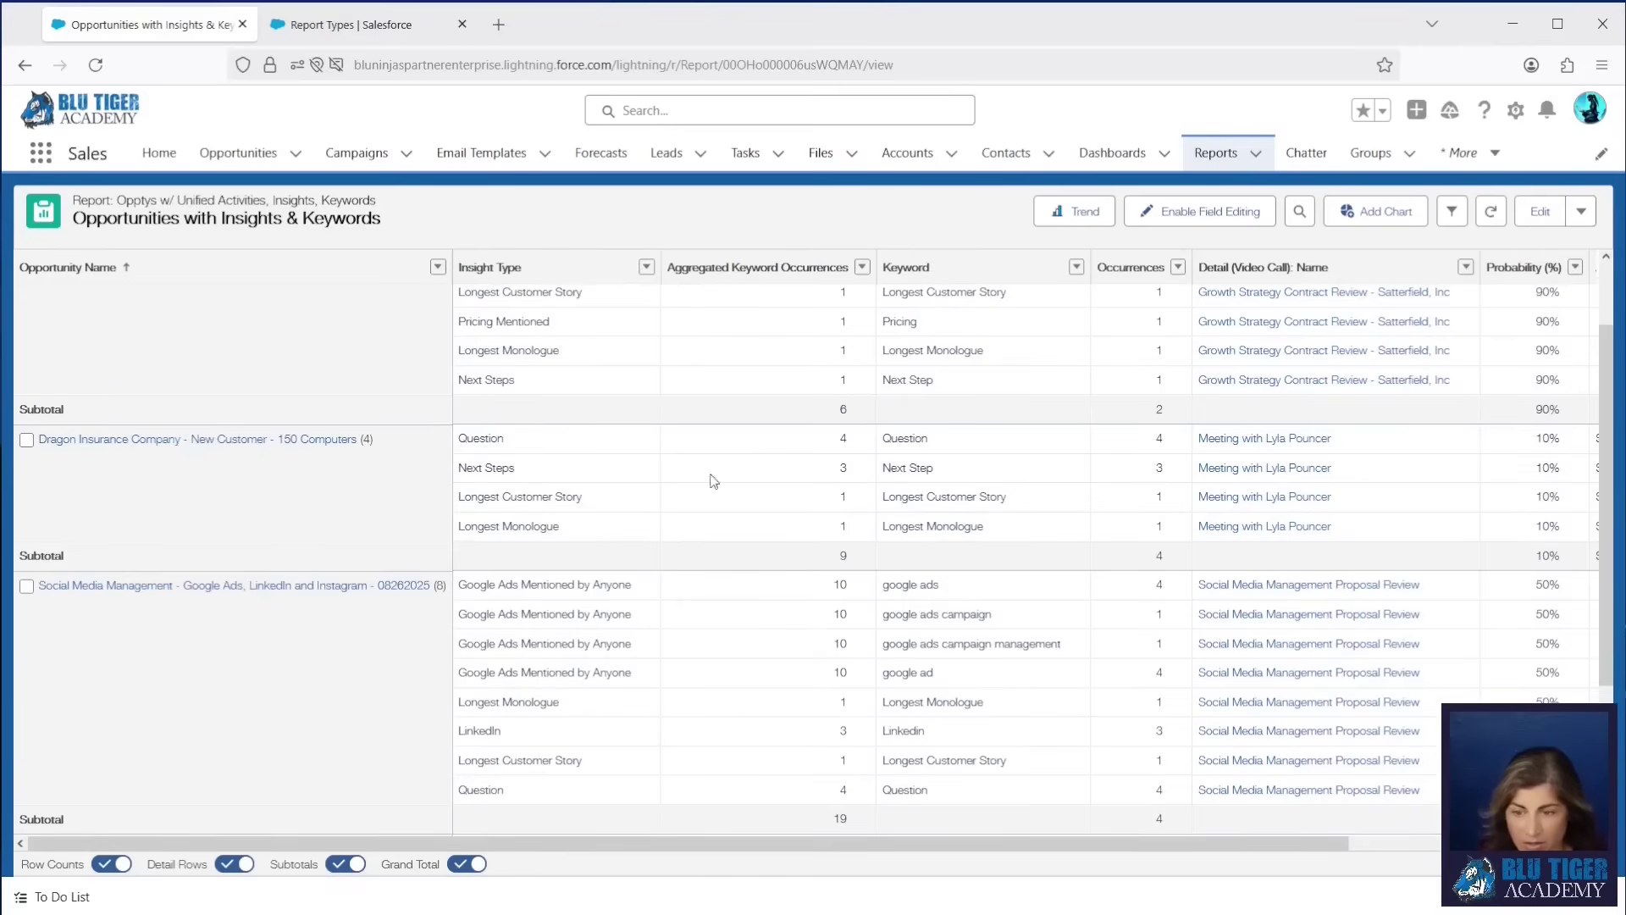
Group the Opportunities with Insights & Keywords report rows by Insight Type as well, and turn off subtotals.
{"action": "left_click", "coordinate": [646, 267]}
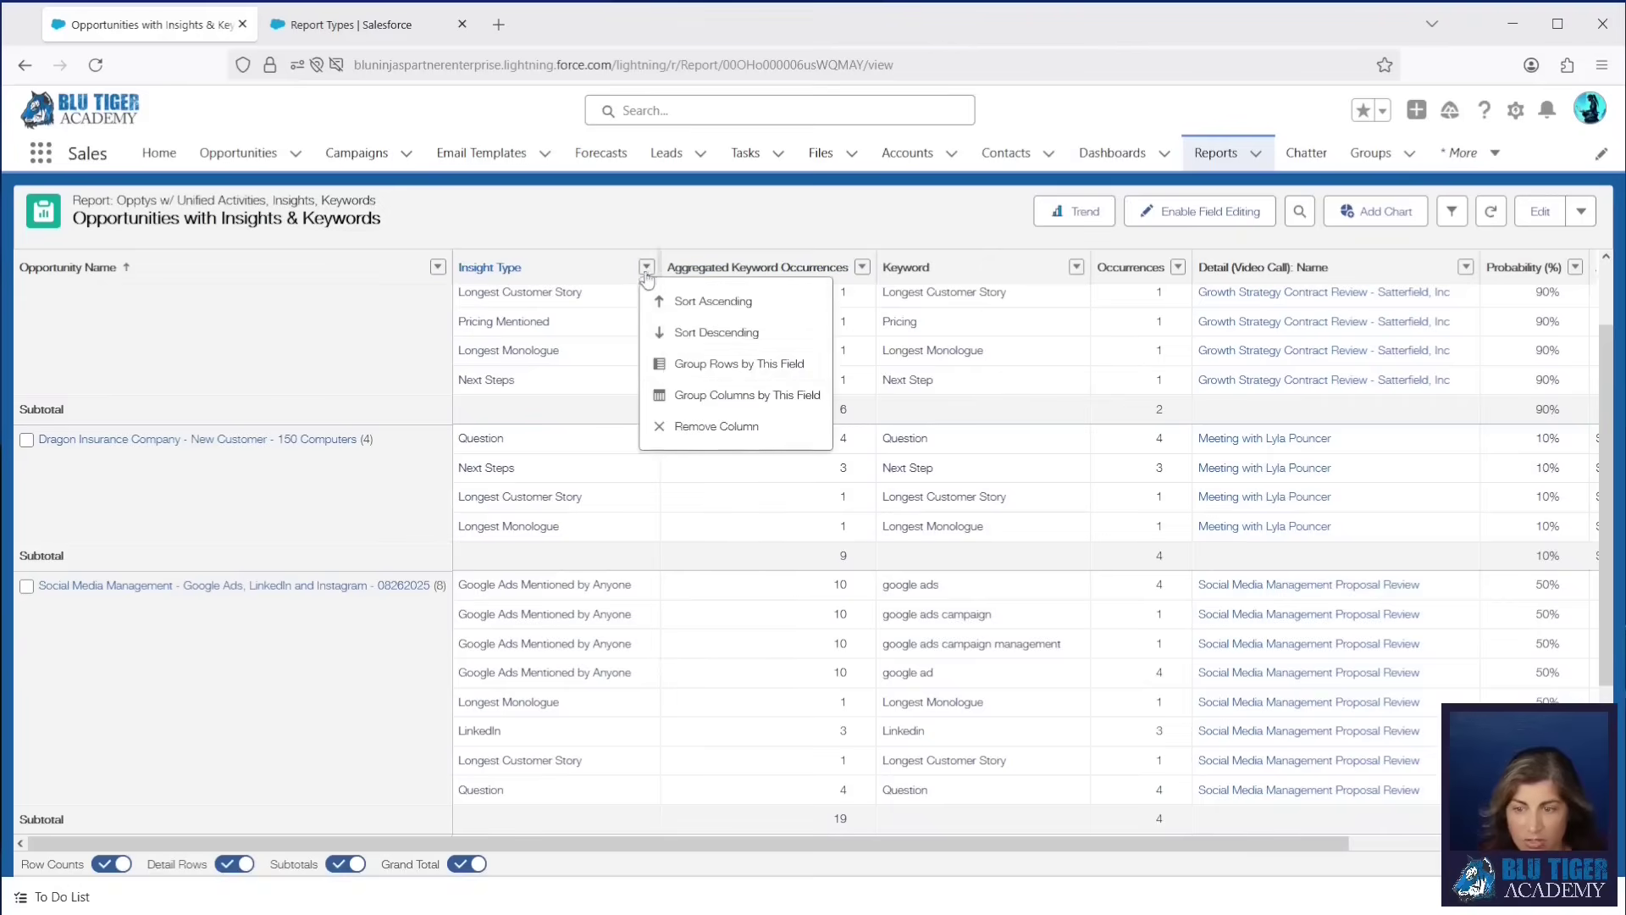
{"action": "left_click", "coordinate": [694, 363]}
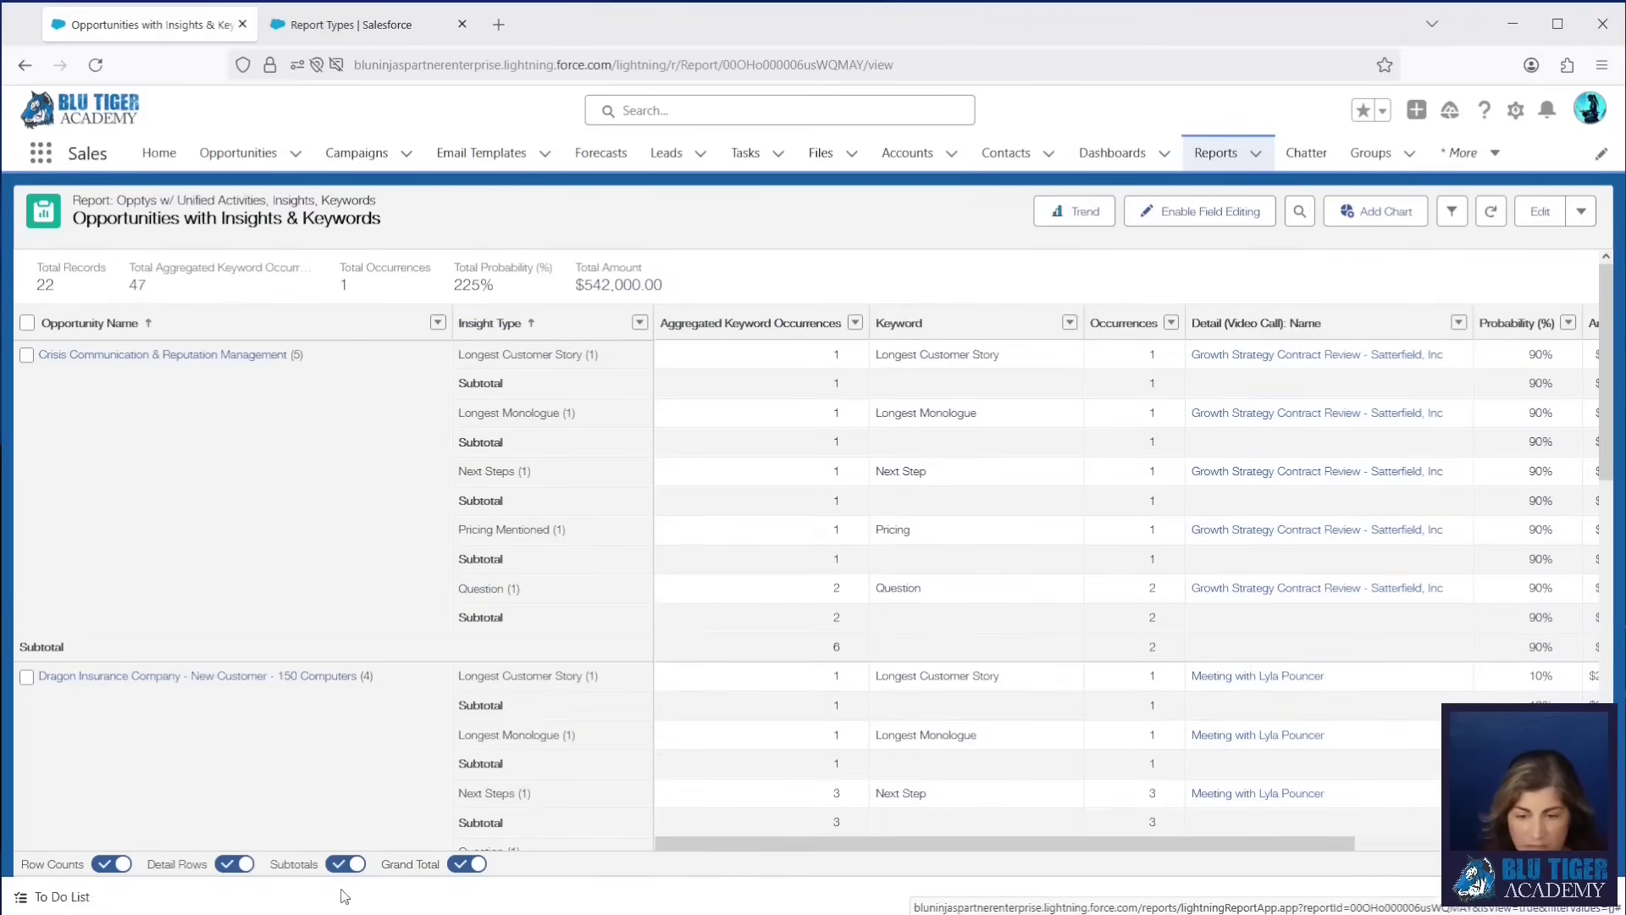
{"action": "left_click", "coordinate": [345, 864]}
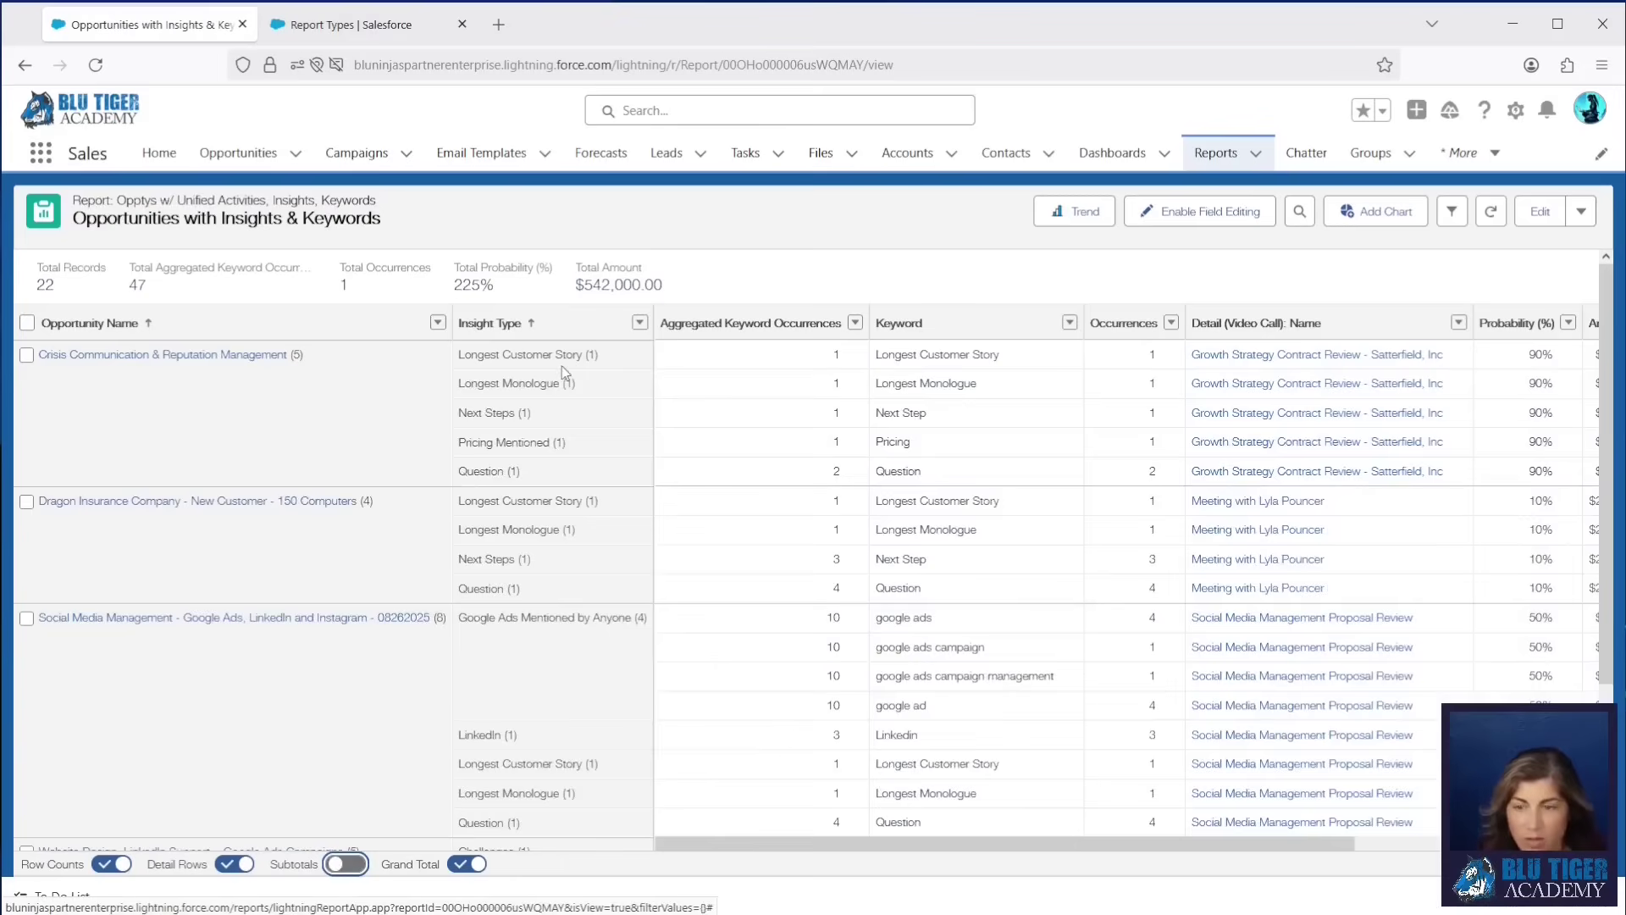
Examine the report's insight types, keywords, aggregated occurrences, video call names, probability, amount and unified activity IDs.
{"action": "left_click_drag", "start_coordinate": [500, 613], "coordinate": [688, 628]}
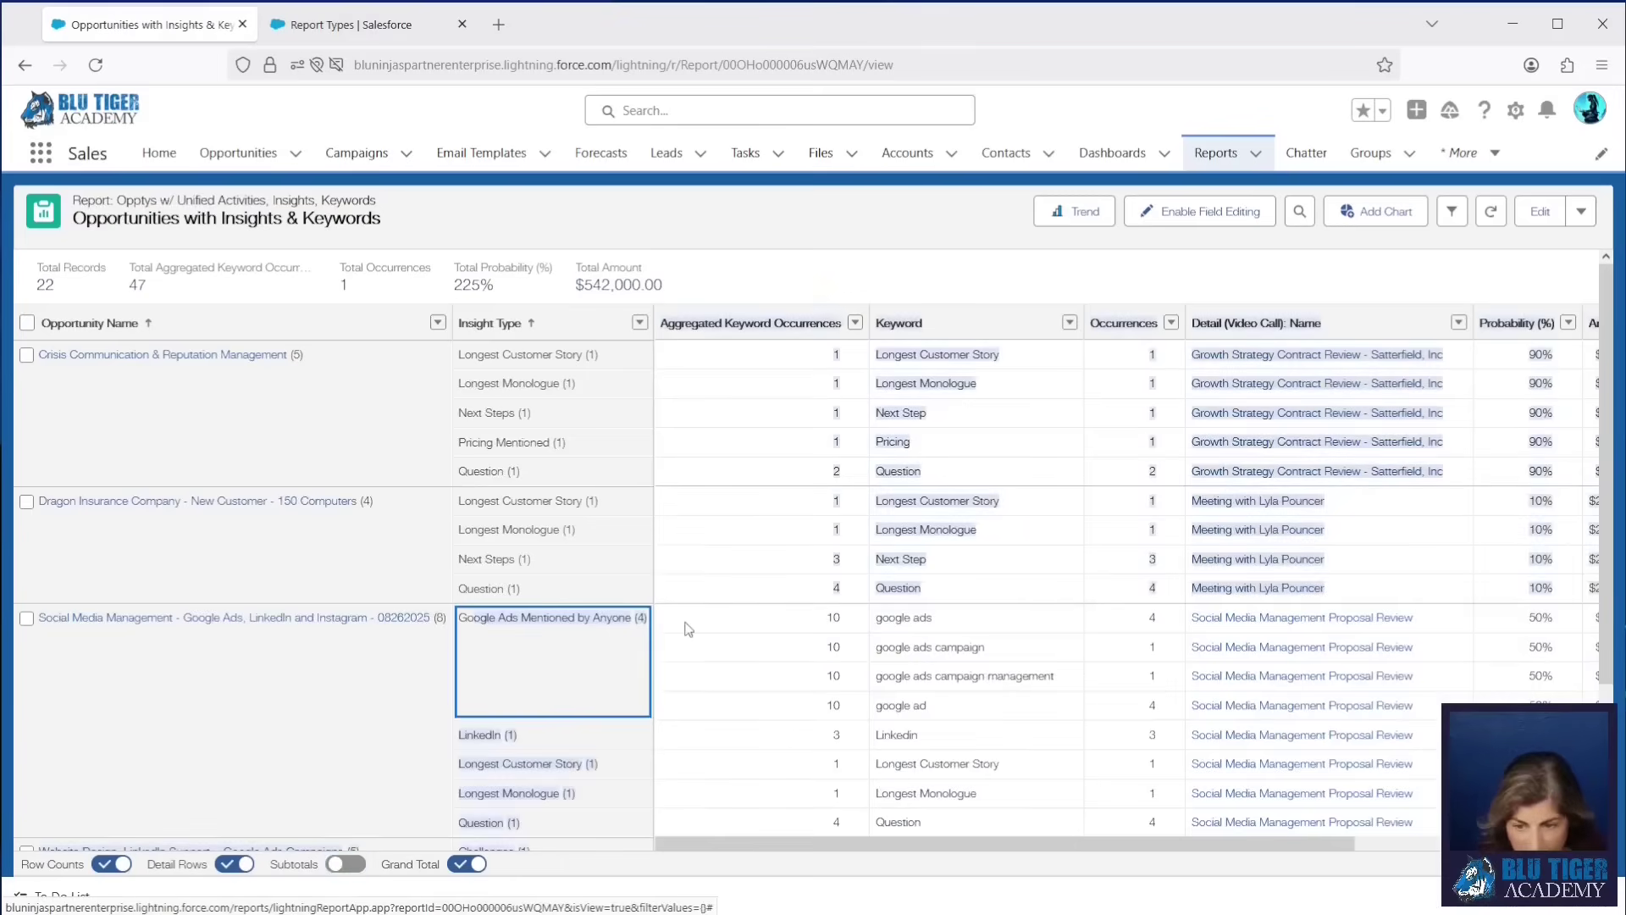
{"action": "left_click", "coordinate": [932, 625]}
{"action": "left_click", "coordinate": [545, 730]}
{"action": "left_click", "coordinate": [932, 733]}
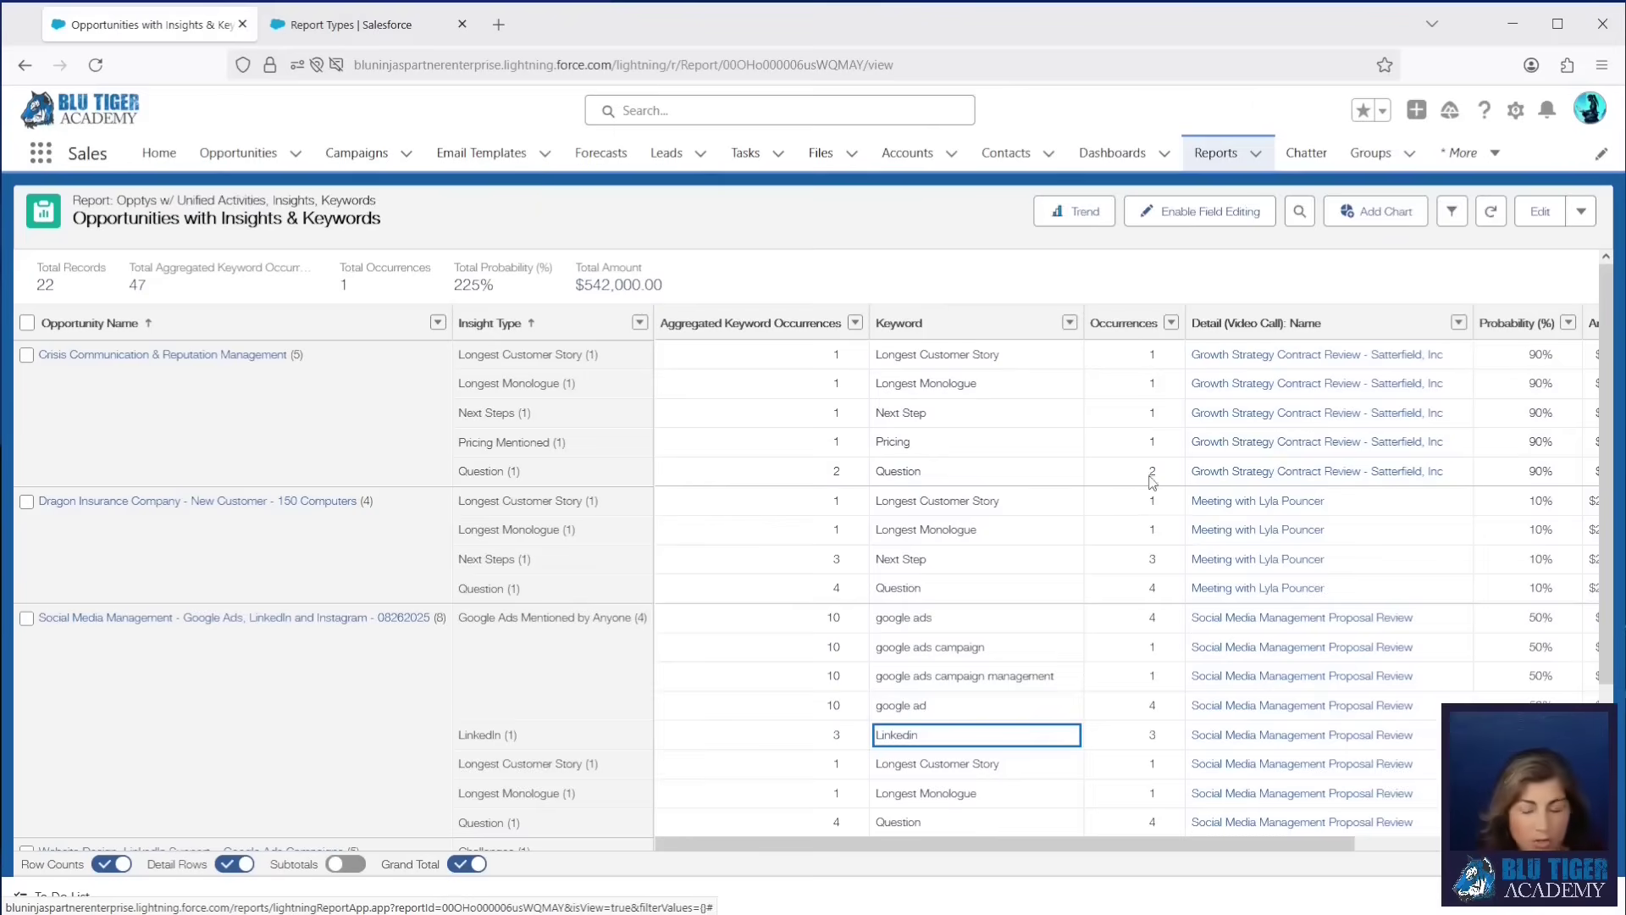
{"action": "left_click", "coordinate": [987, 363]}
{"action": "left_click_drag", "start_coordinate": [986, 364], "coordinate": [881, 368]}
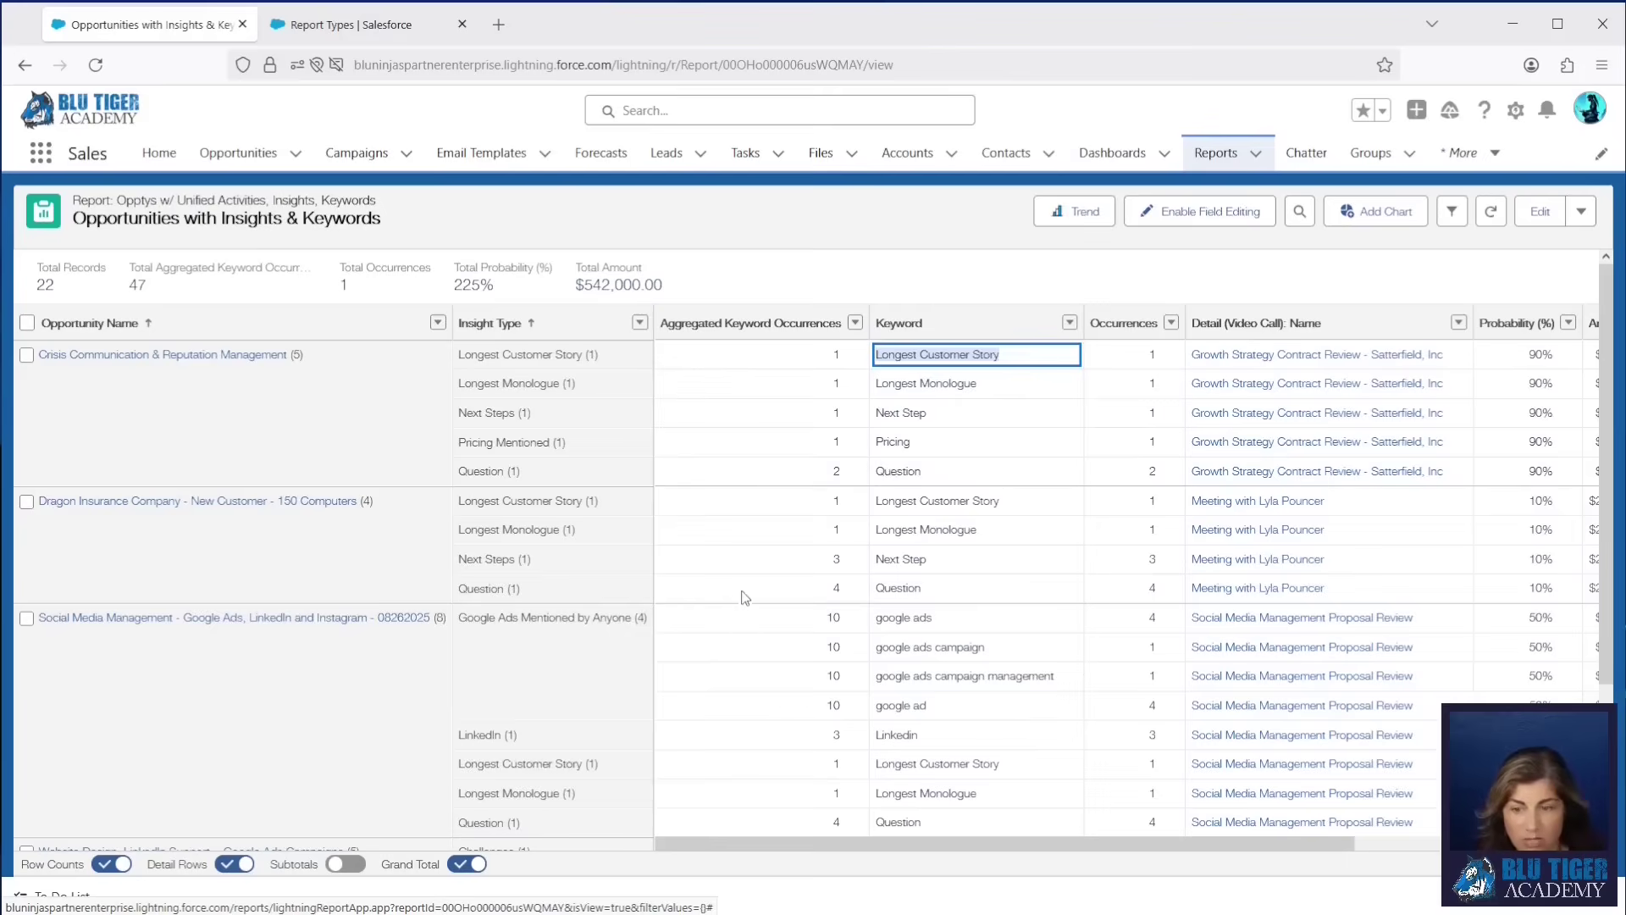
{"action": "double_click", "coordinate": [834, 618]}
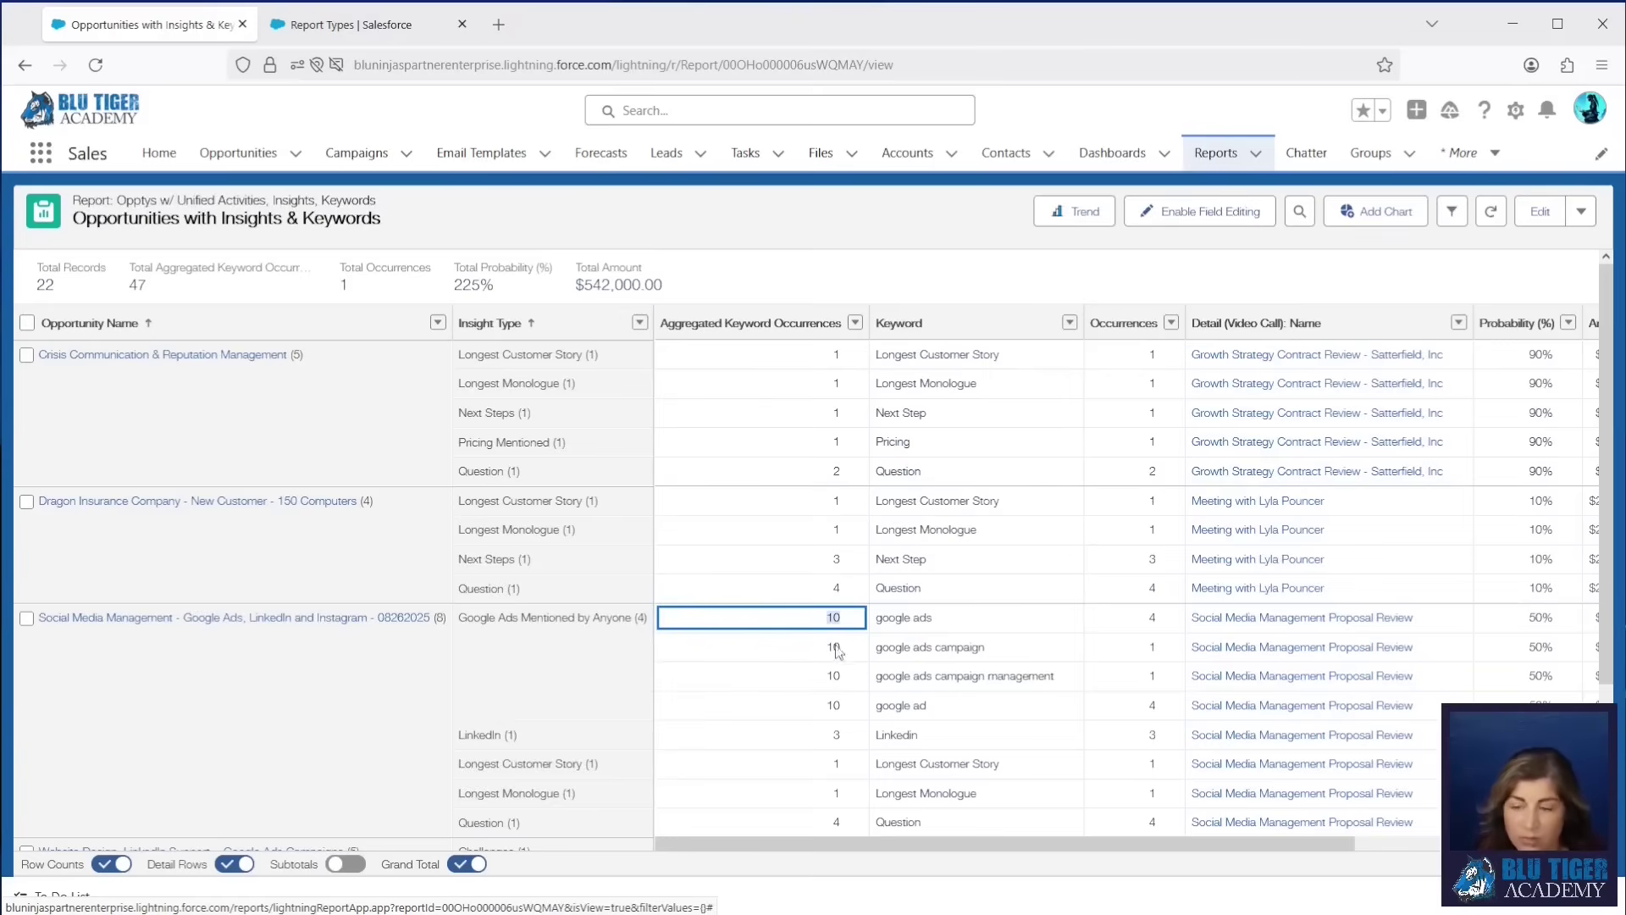
{"action": "left_click_drag", "start_coordinate": [975, 856], "coordinate": [1222, 859]}
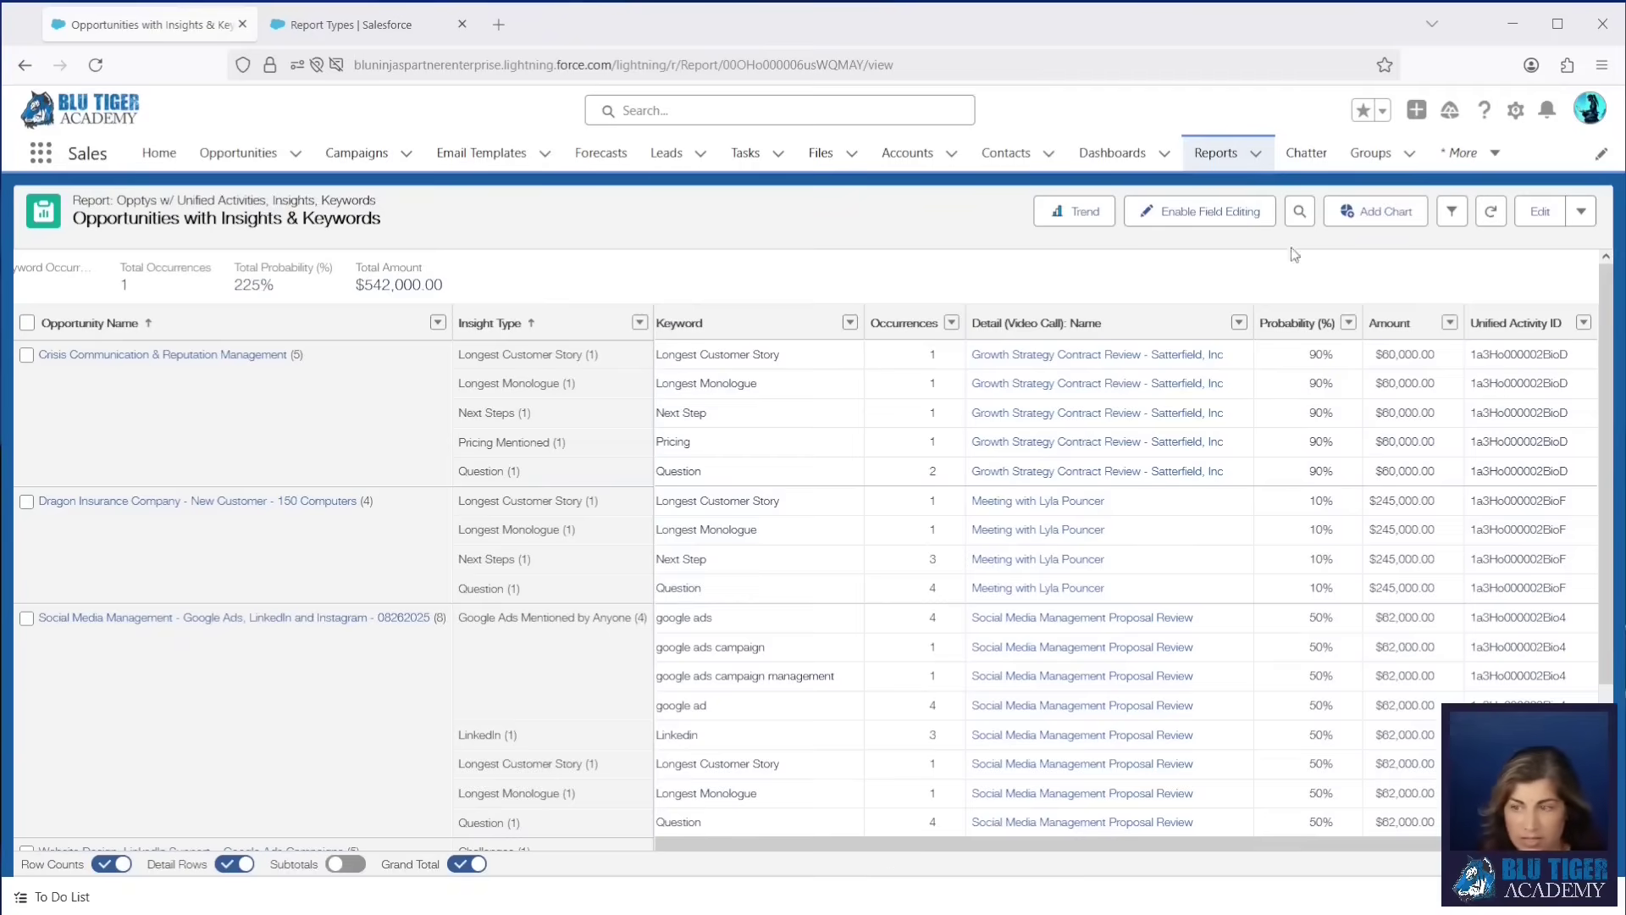
Start another report by searching all report types for "opportunities w/" and choosing Opportunities w/ Videos w/ Insights.
{"action": "left_click", "coordinate": [1217, 155]}
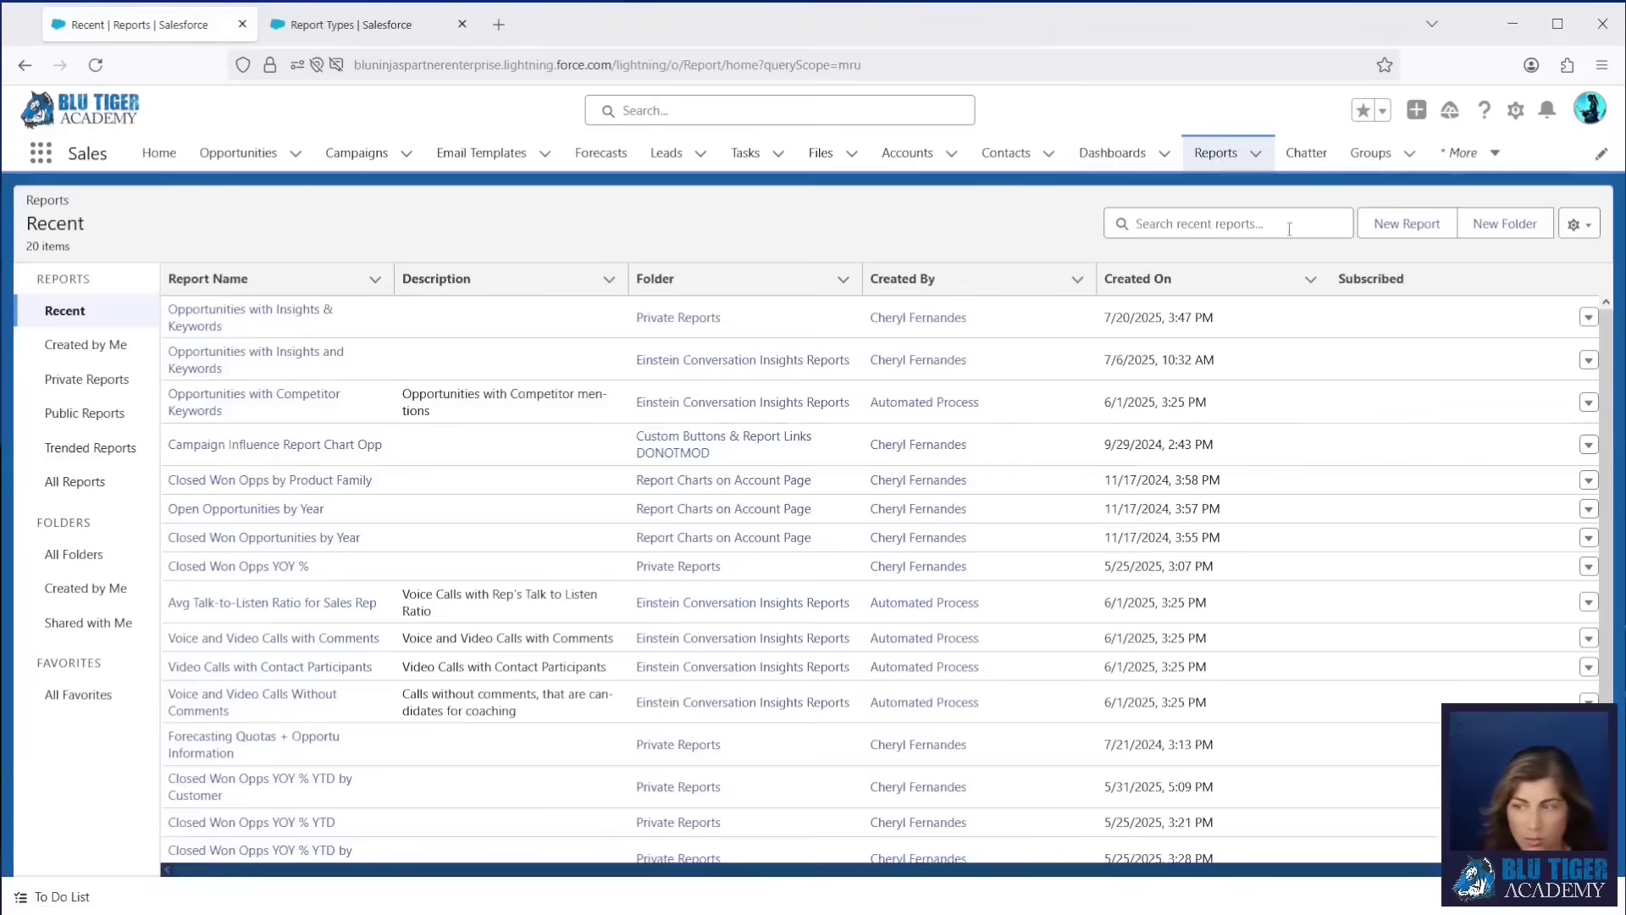
{"action": "left_click", "coordinate": [1398, 226]}
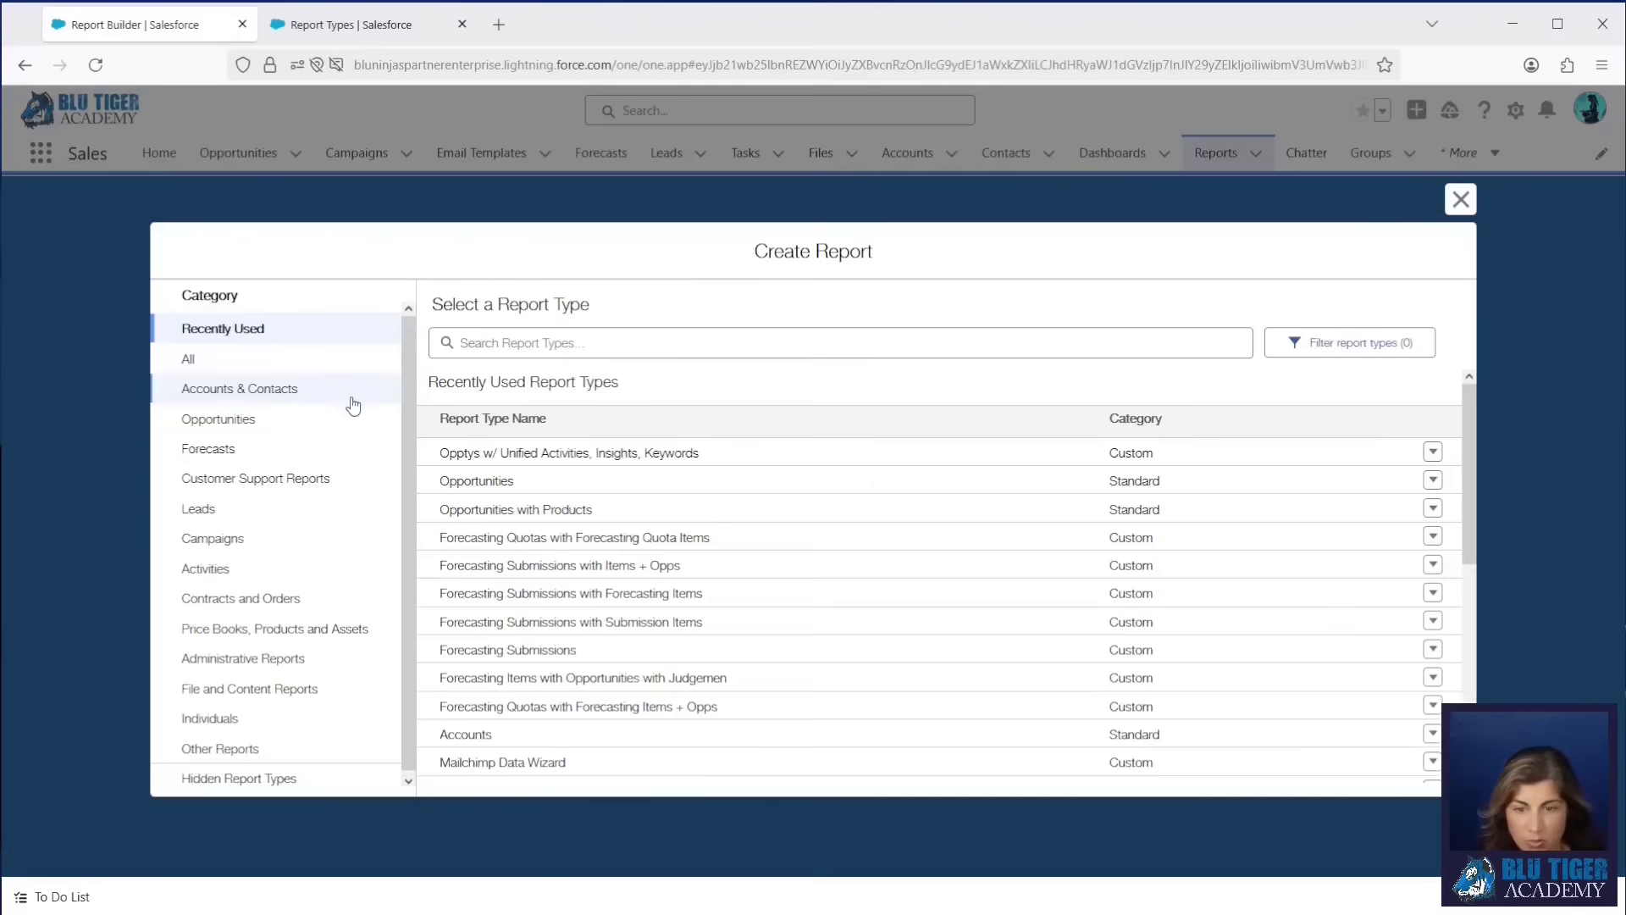
{"action": "left_click", "coordinate": [327, 359]}
{"action": "type", "text": "opportunities w/"}
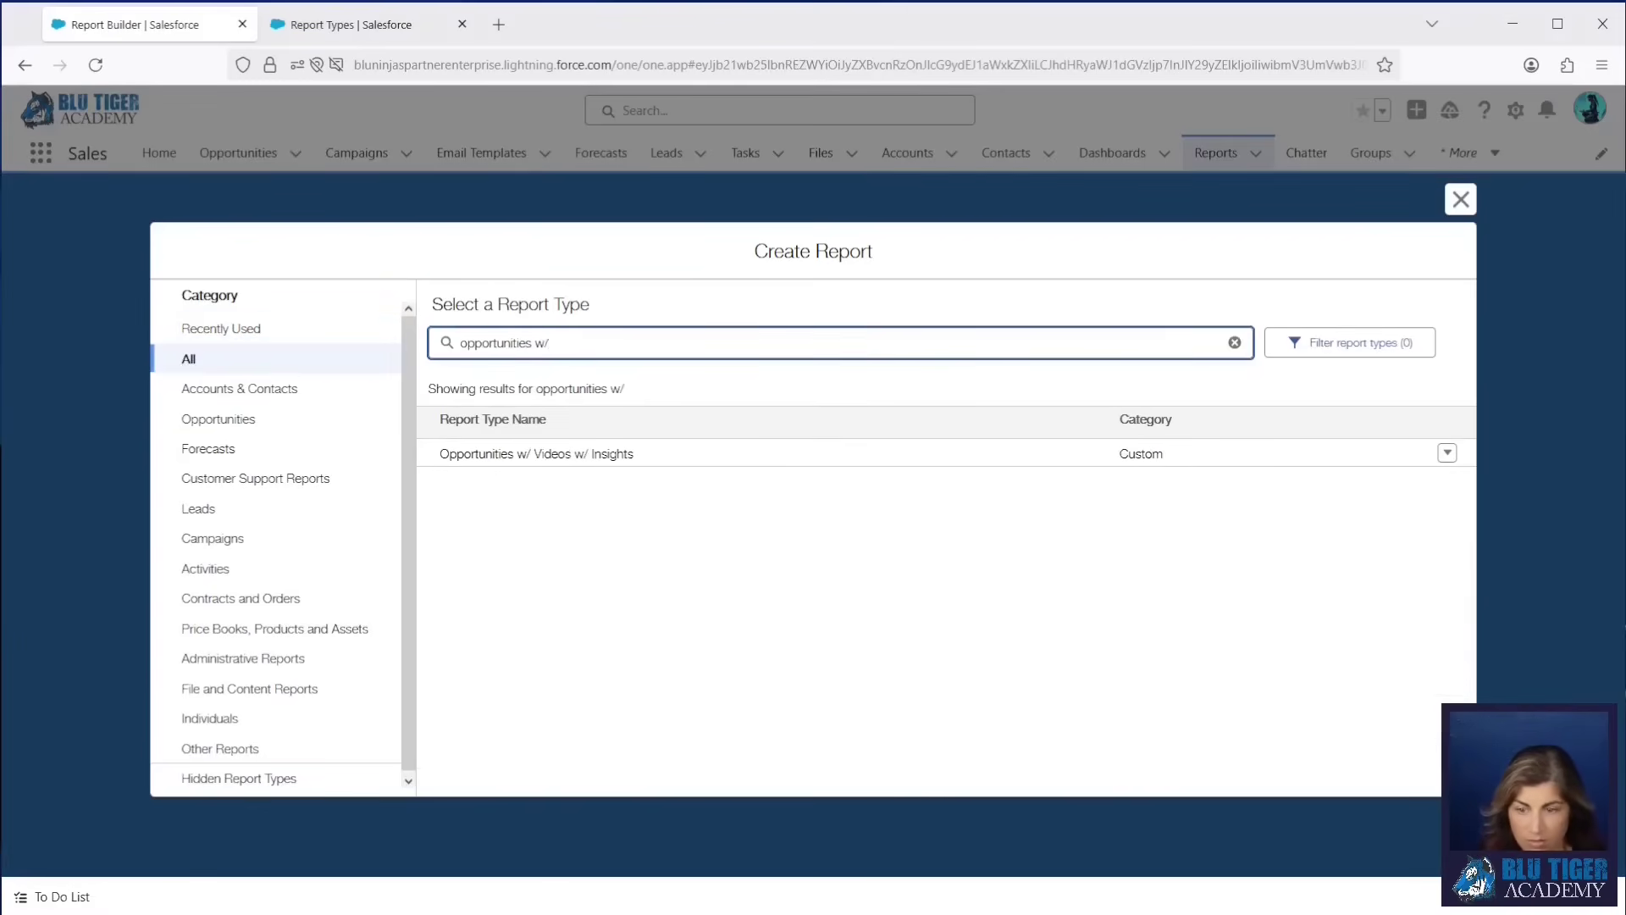
{"action": "double_click", "coordinate": [532, 455]}
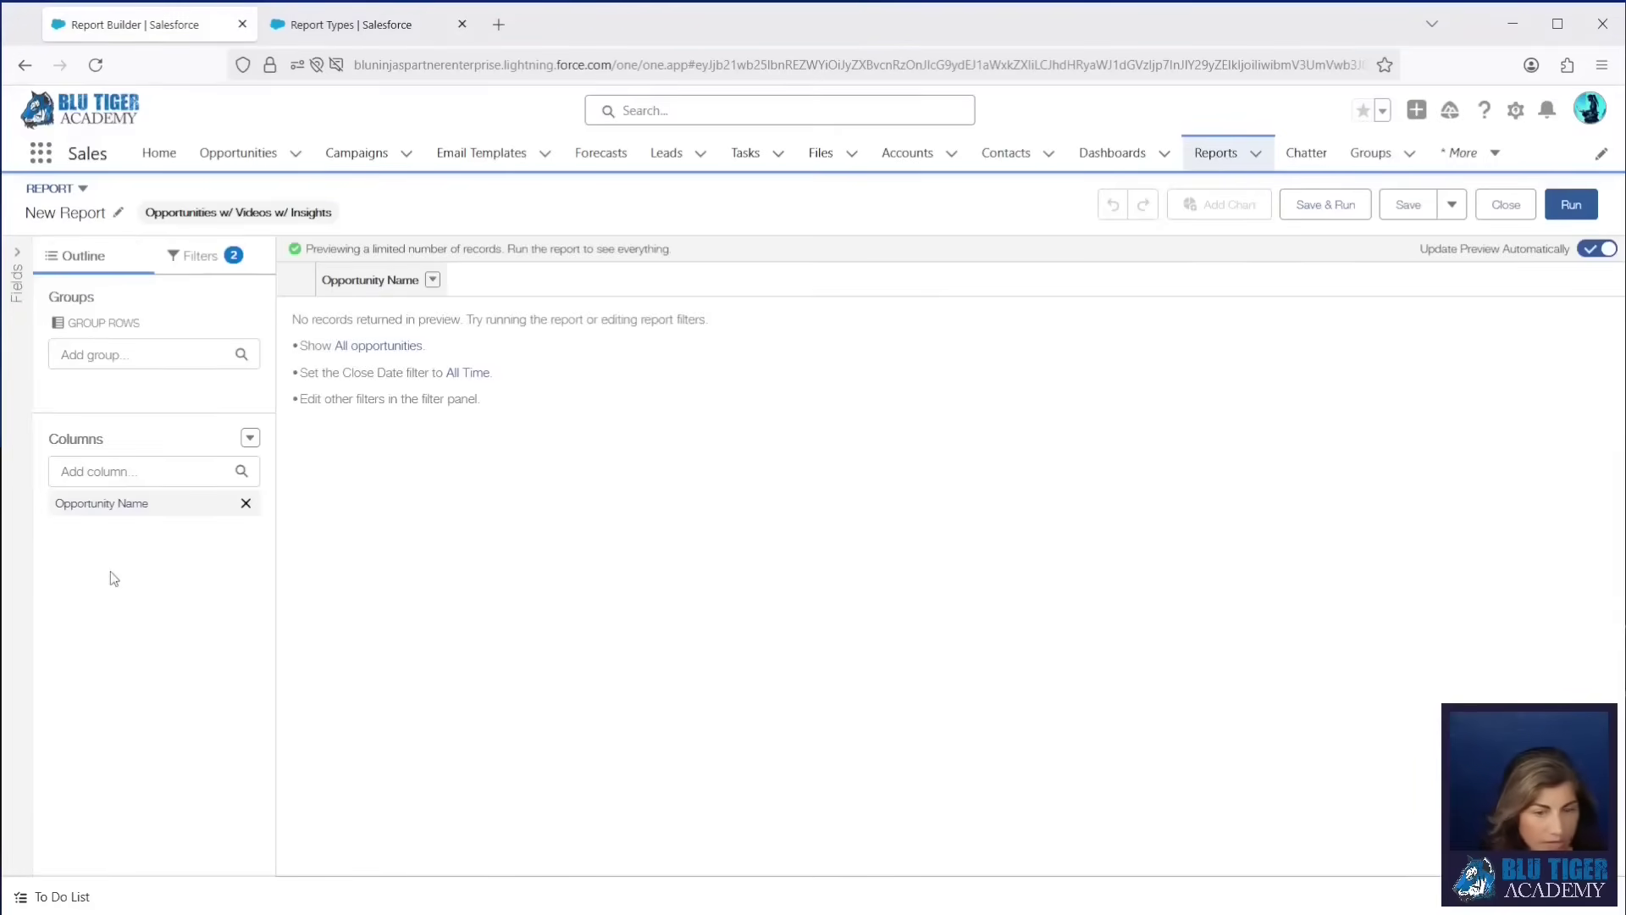
Add the Stage, Amount, Video Call: Name and Activity Date and Time columns to the Opportunities w/ Videos w/ Insights report.
{"action": "left_click", "coordinate": [116, 475]}
{"action": "type", "text": "stage"}
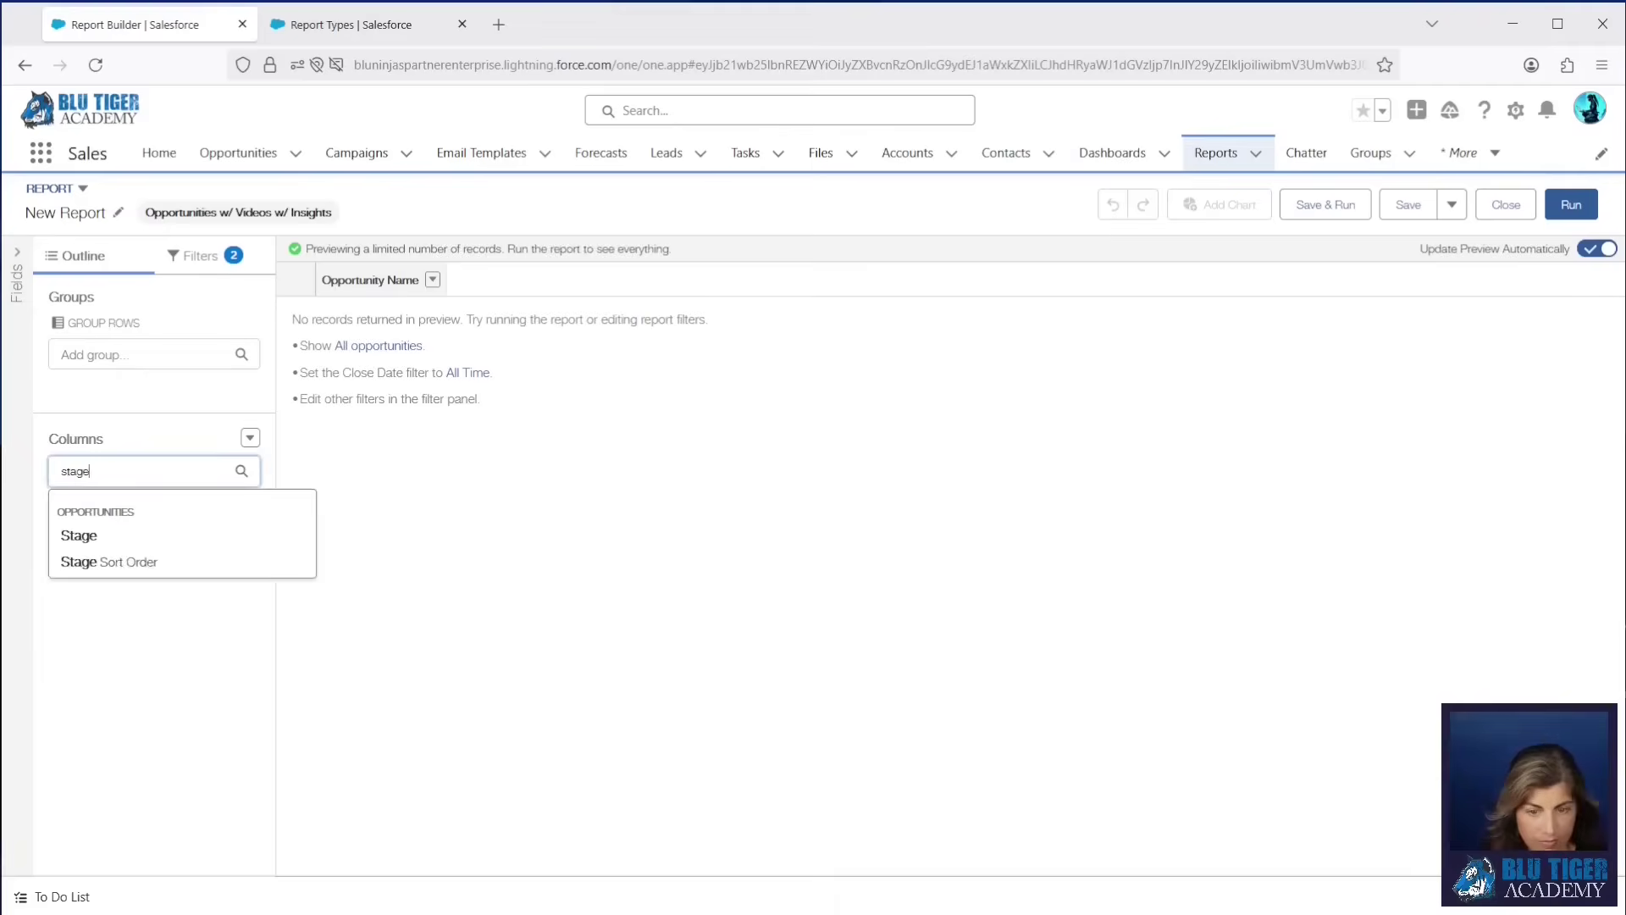
{"action": "left_click", "coordinate": [134, 534]}
{"action": "type", "text": "amount"}
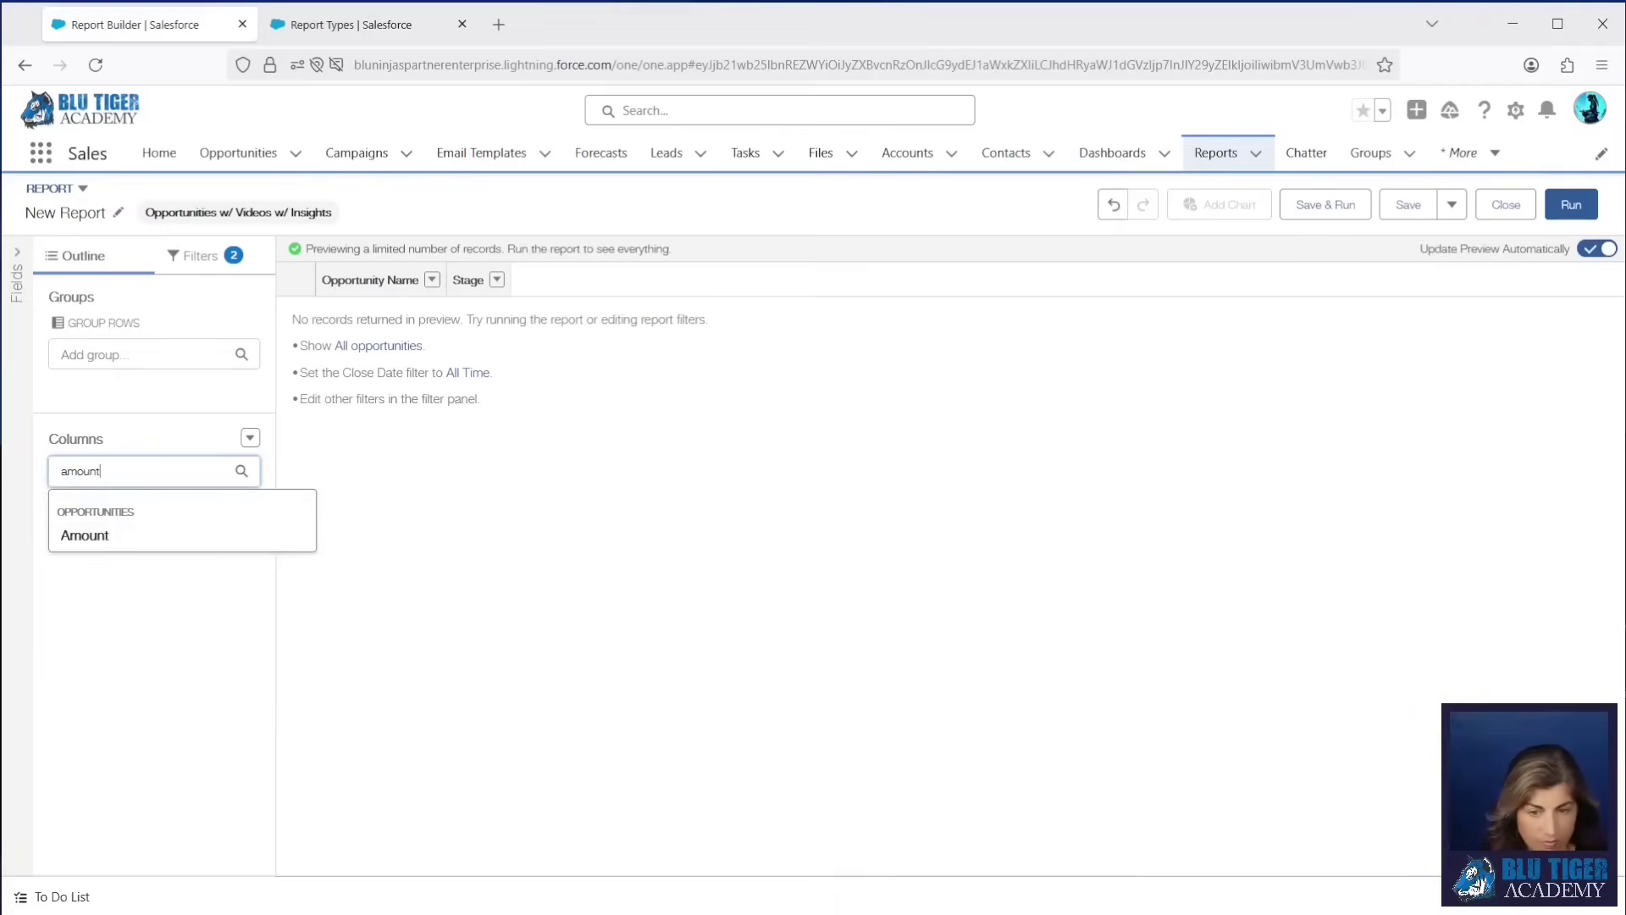
{"action": "left_click", "coordinate": [134, 535]}
{"action": "type", "text": "video"}
{"action": "left_click", "coordinate": [144, 562]}
{"action": "type", "text": "activity"}
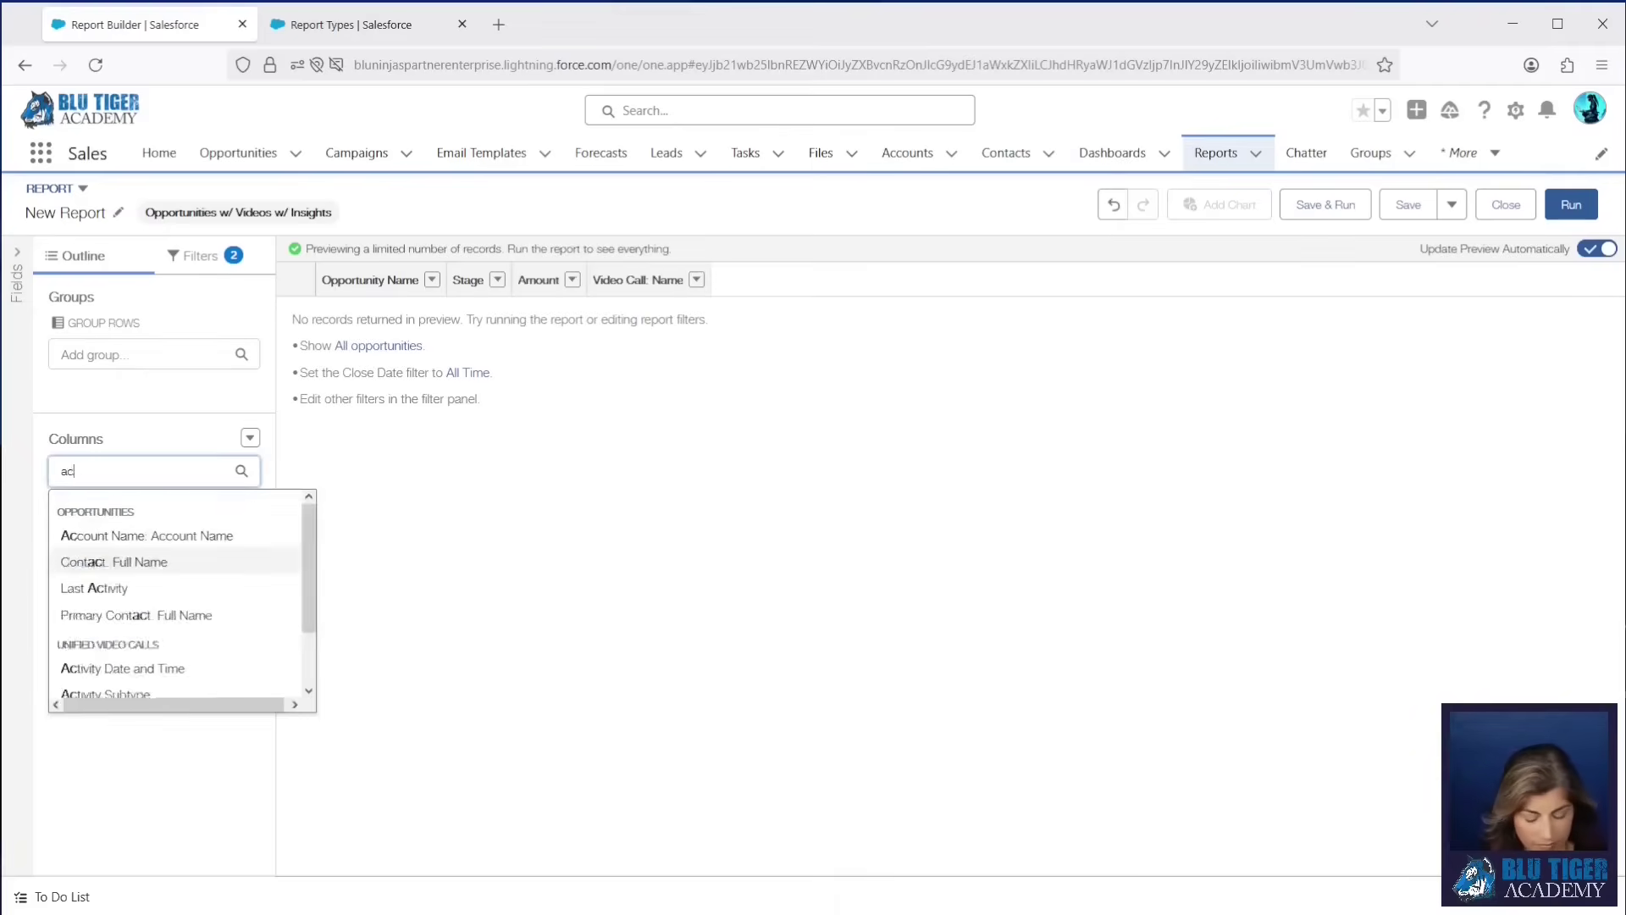
{"action": "left_click", "coordinate": [161, 591]}
Add the Call Duration, Video Call: Intelligence Score, Insight Type and Aggregated Keyword Occurrences columns, and group the rows by Opportunity Name.
{"action": "type", "text": "call"}
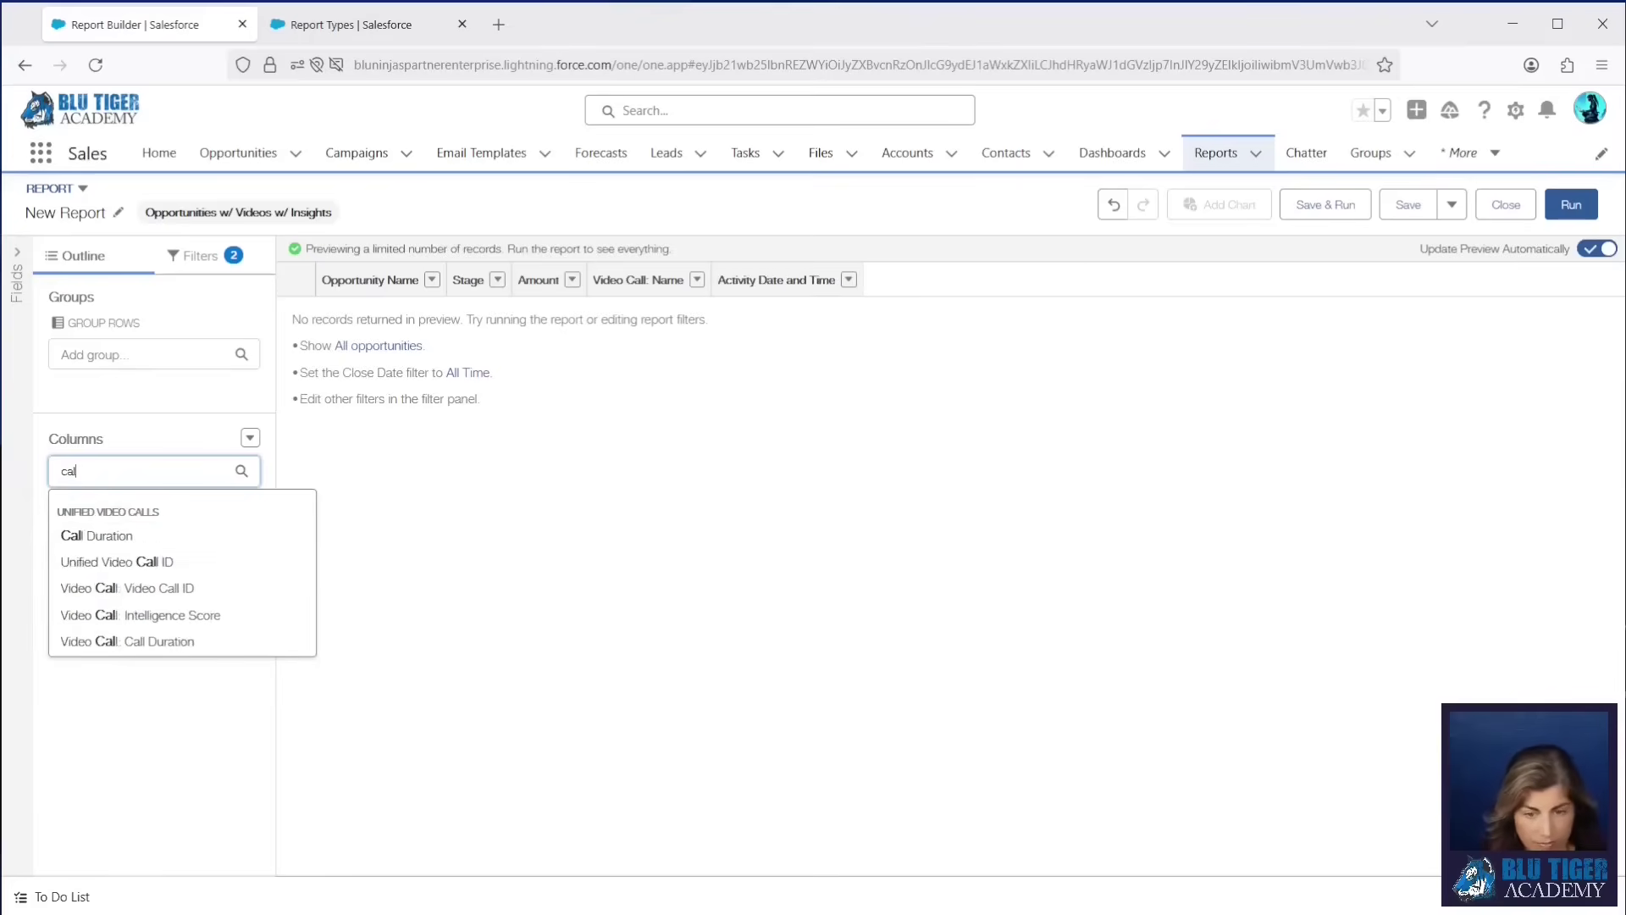
{"action": "left_click", "coordinate": [119, 533]}
{"action": "type", "text": "intell"}
{"action": "left_click", "coordinate": [120, 532]}
{"action": "type", "text": "insight"}
{"action": "left_click", "coordinate": [95, 590]}
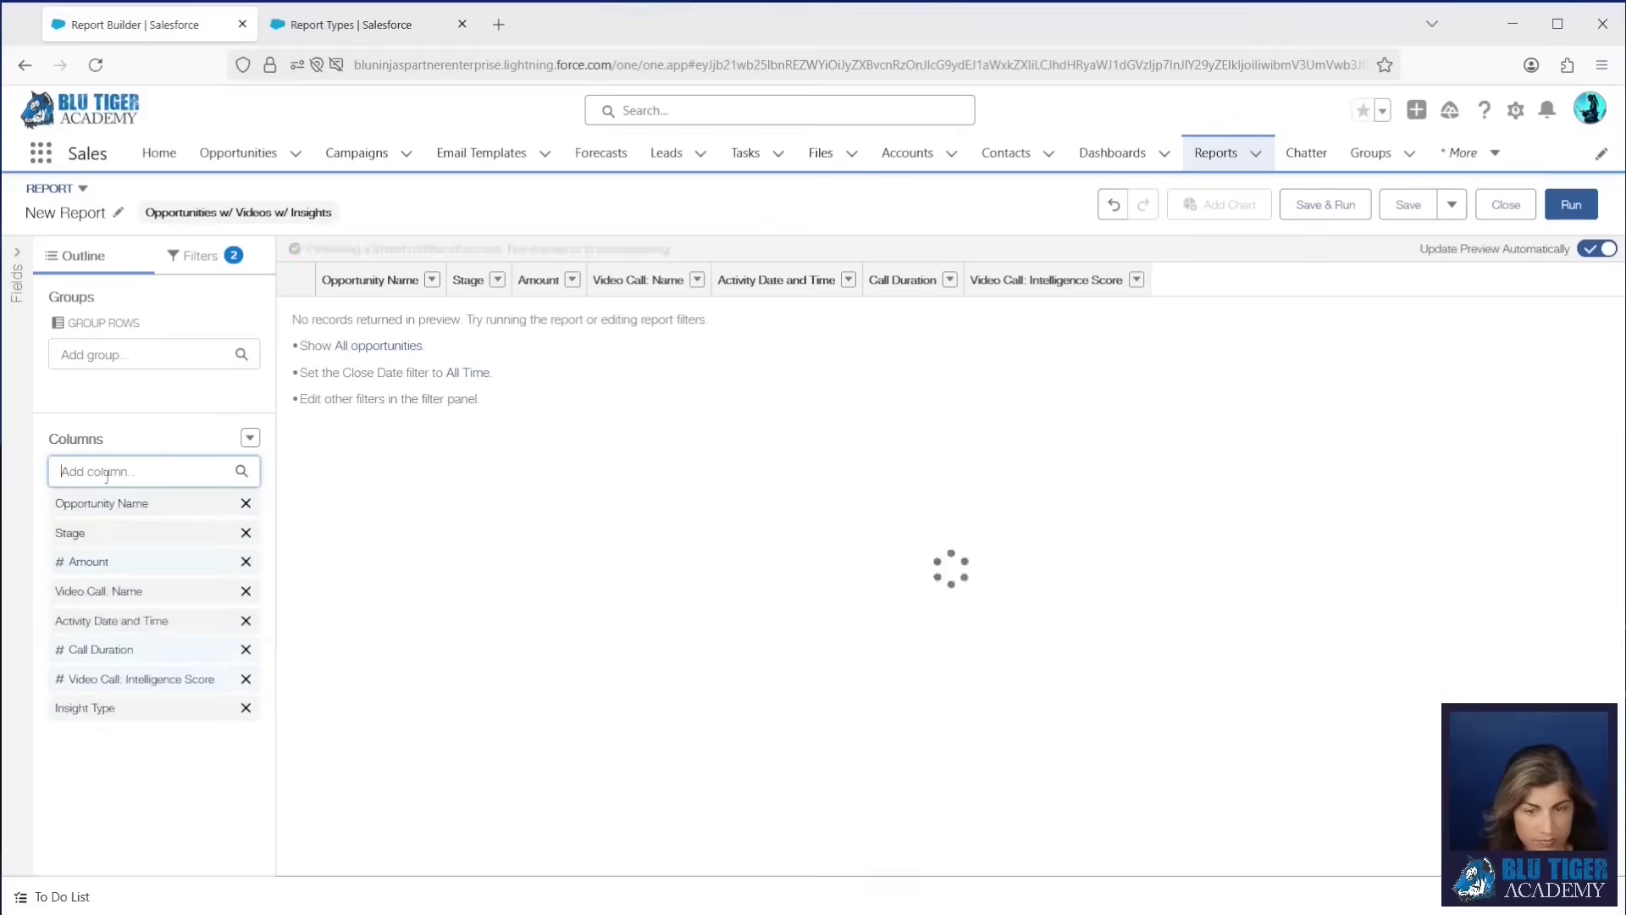
{"action": "type", "text": "aggr"}
{"action": "left_click", "coordinate": [127, 535]}
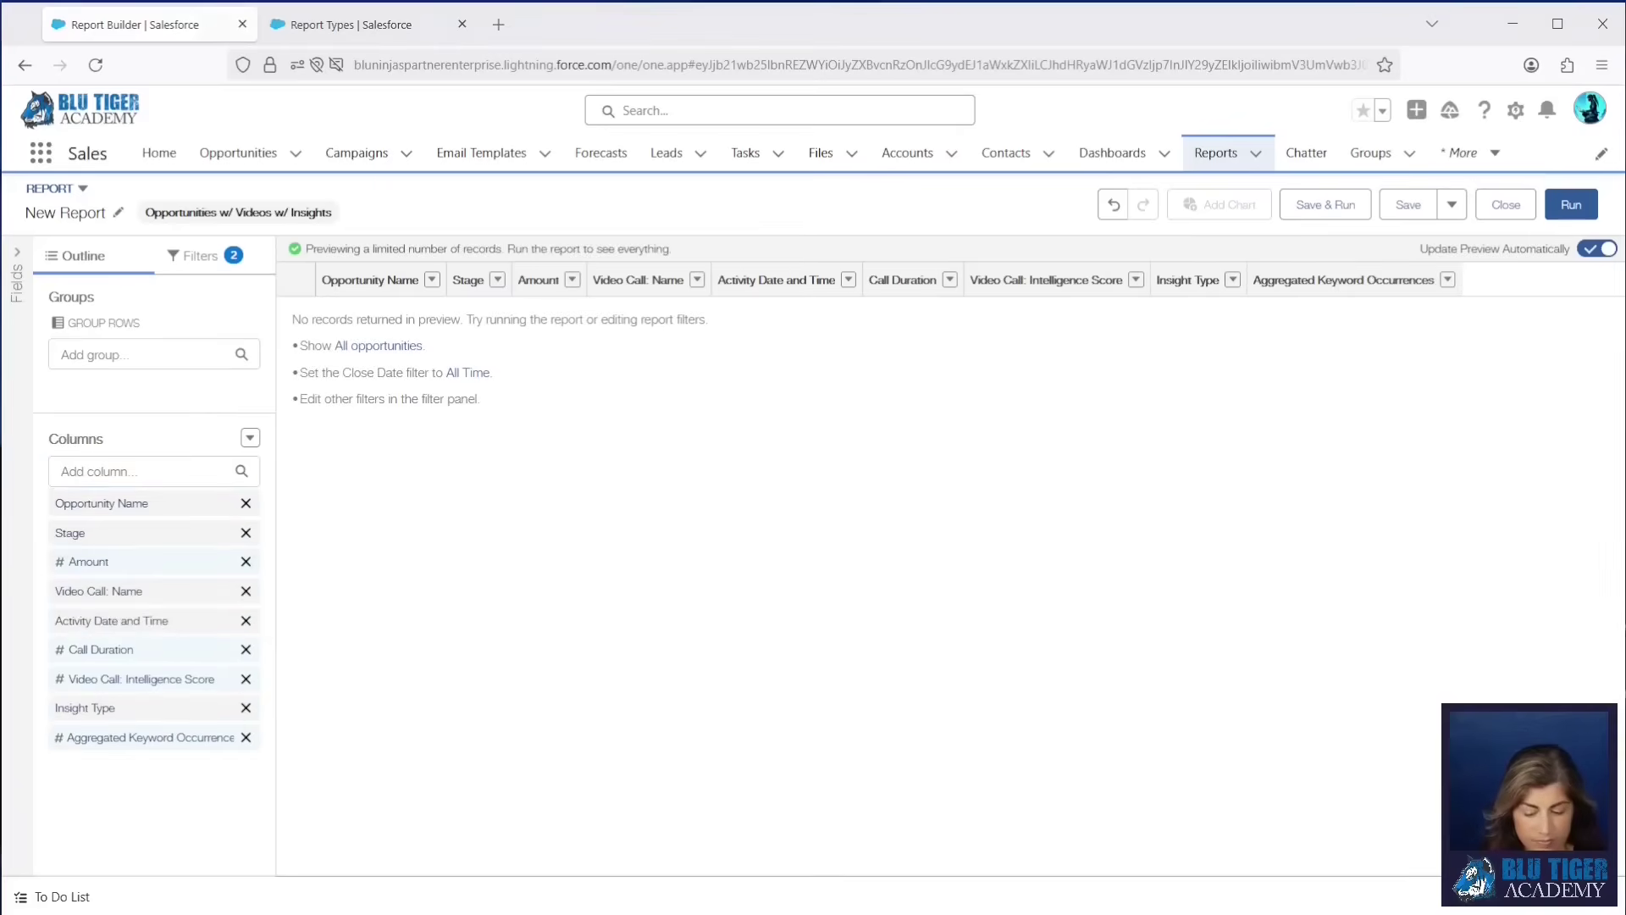
{"action": "left_click_drag", "start_coordinate": [160, 511], "coordinate": [156, 377]}
Filter the report to all opportunities and set the Close Date range to All Time.
{"action": "left_click", "coordinate": [193, 257]}
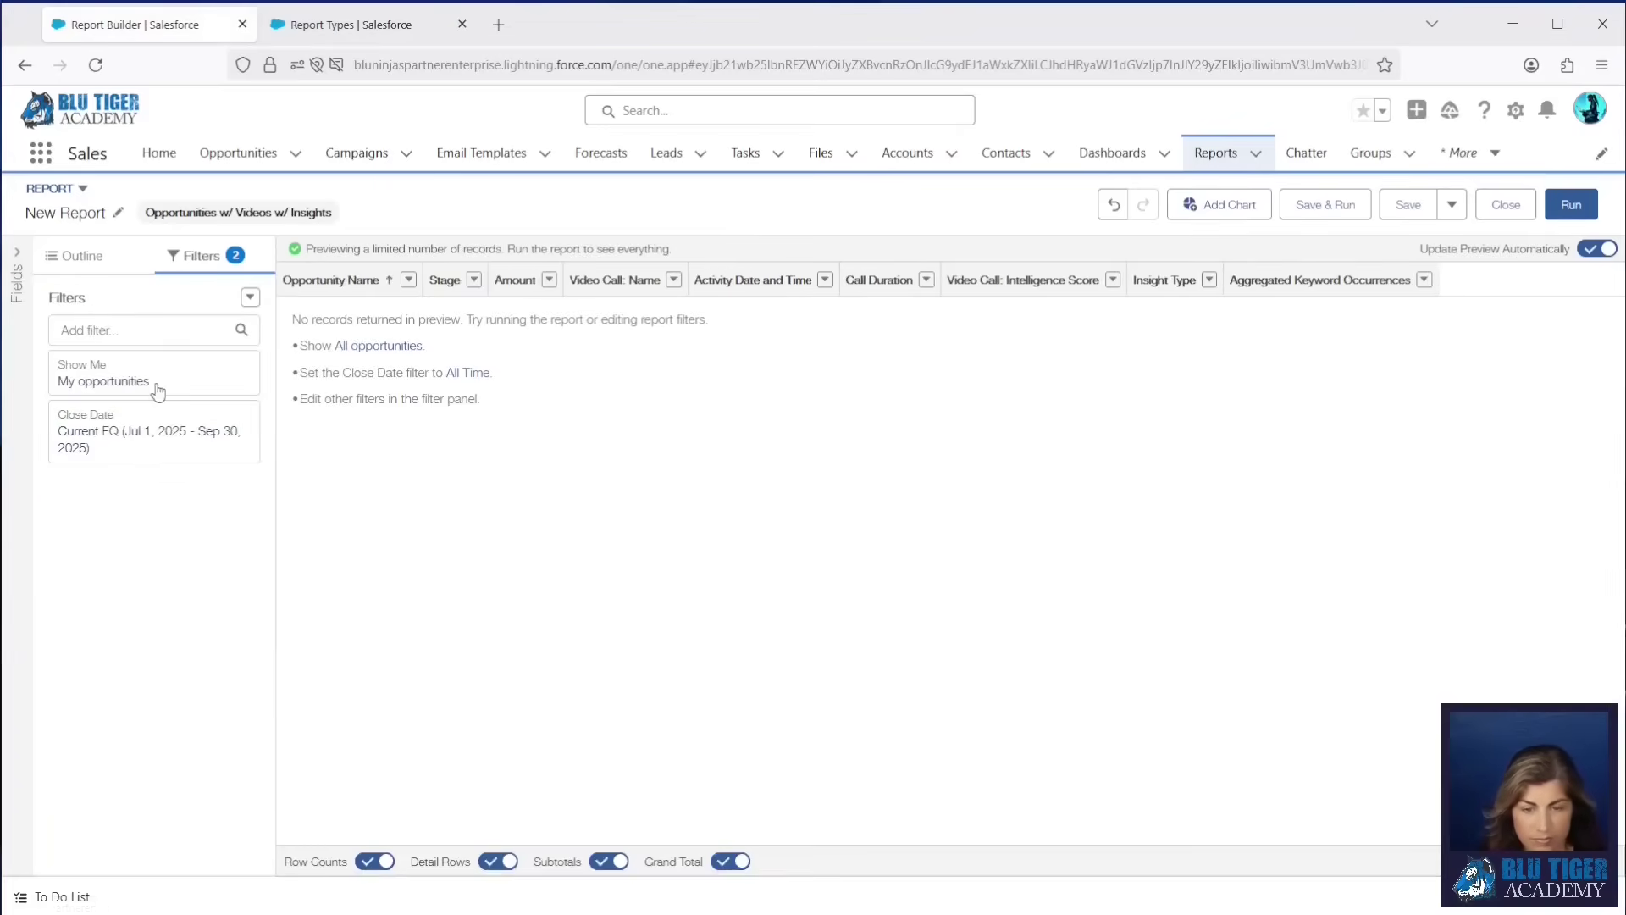
{"action": "left_click", "coordinate": [156, 381]}
{"action": "left_click", "coordinate": [320, 378]}
{"action": "left_click", "coordinate": [354, 391]}
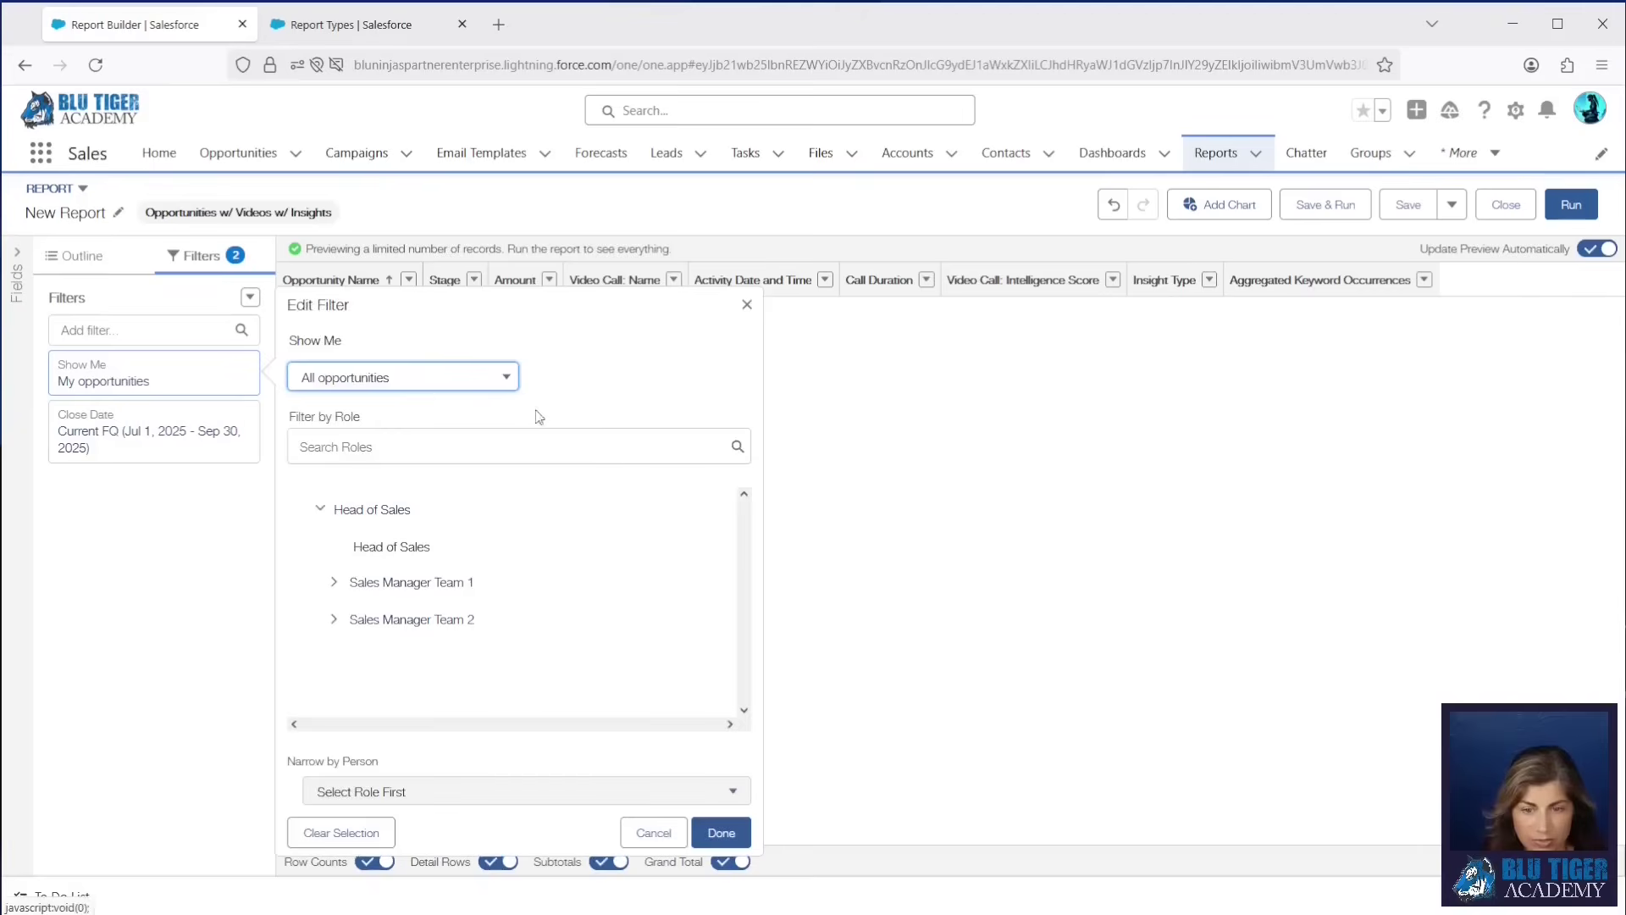
{"action": "left_click", "coordinate": [722, 831]}
{"action": "left_click", "coordinate": [150, 437]}
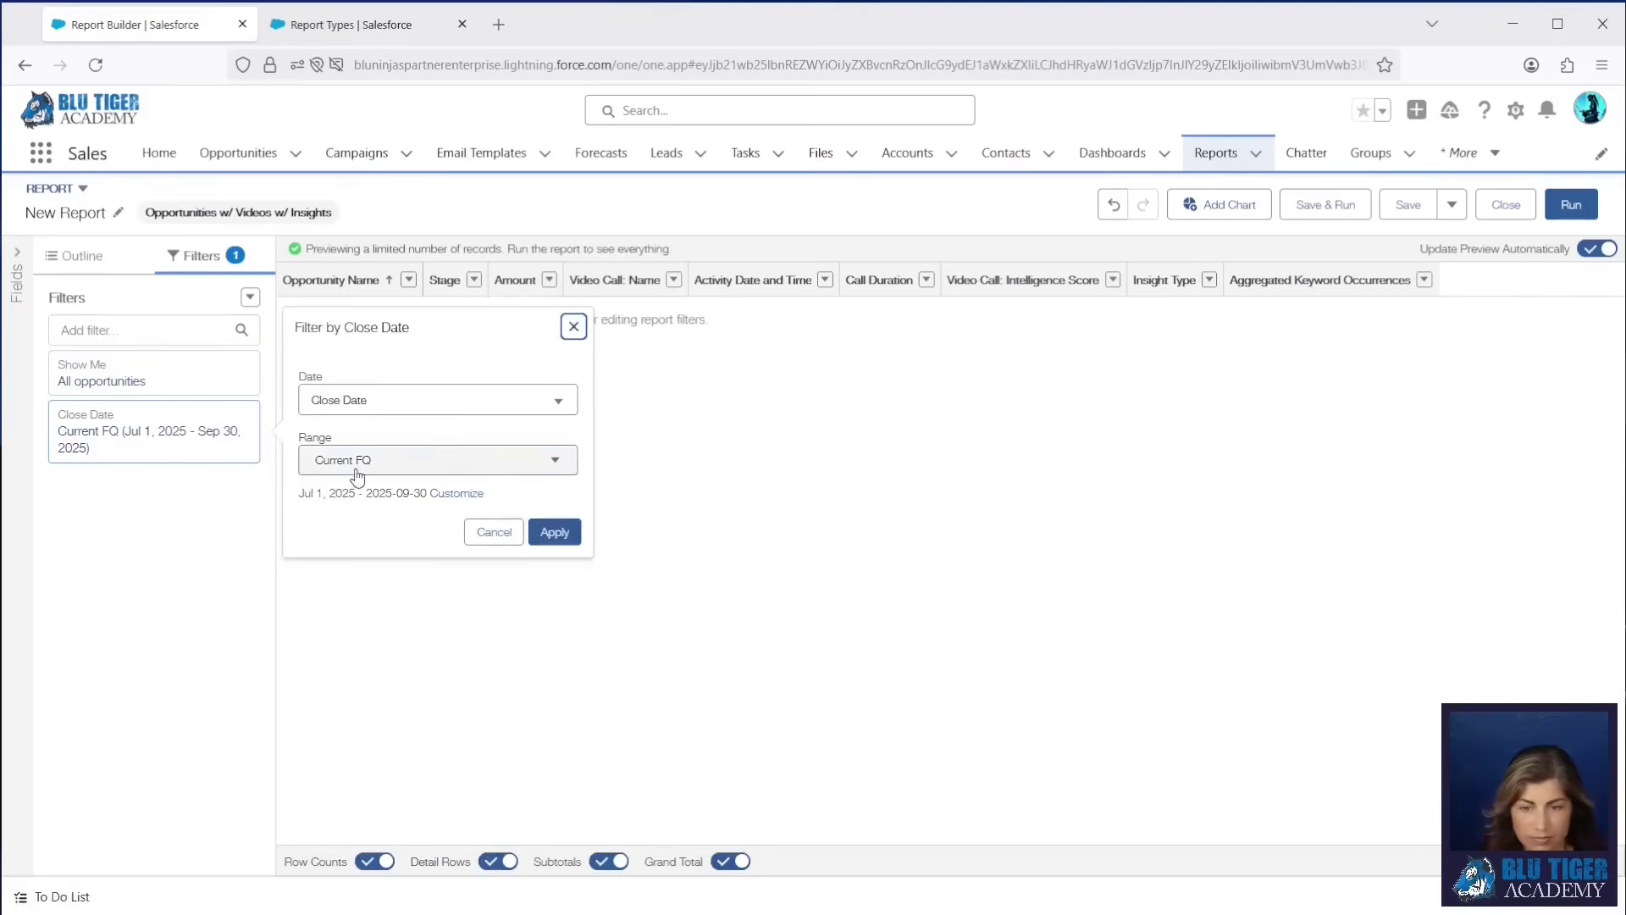
{"action": "left_click", "coordinate": [432, 458]}
{"action": "left_click", "coordinate": [345, 501]}
{"action": "left_click", "coordinate": [555, 531]}
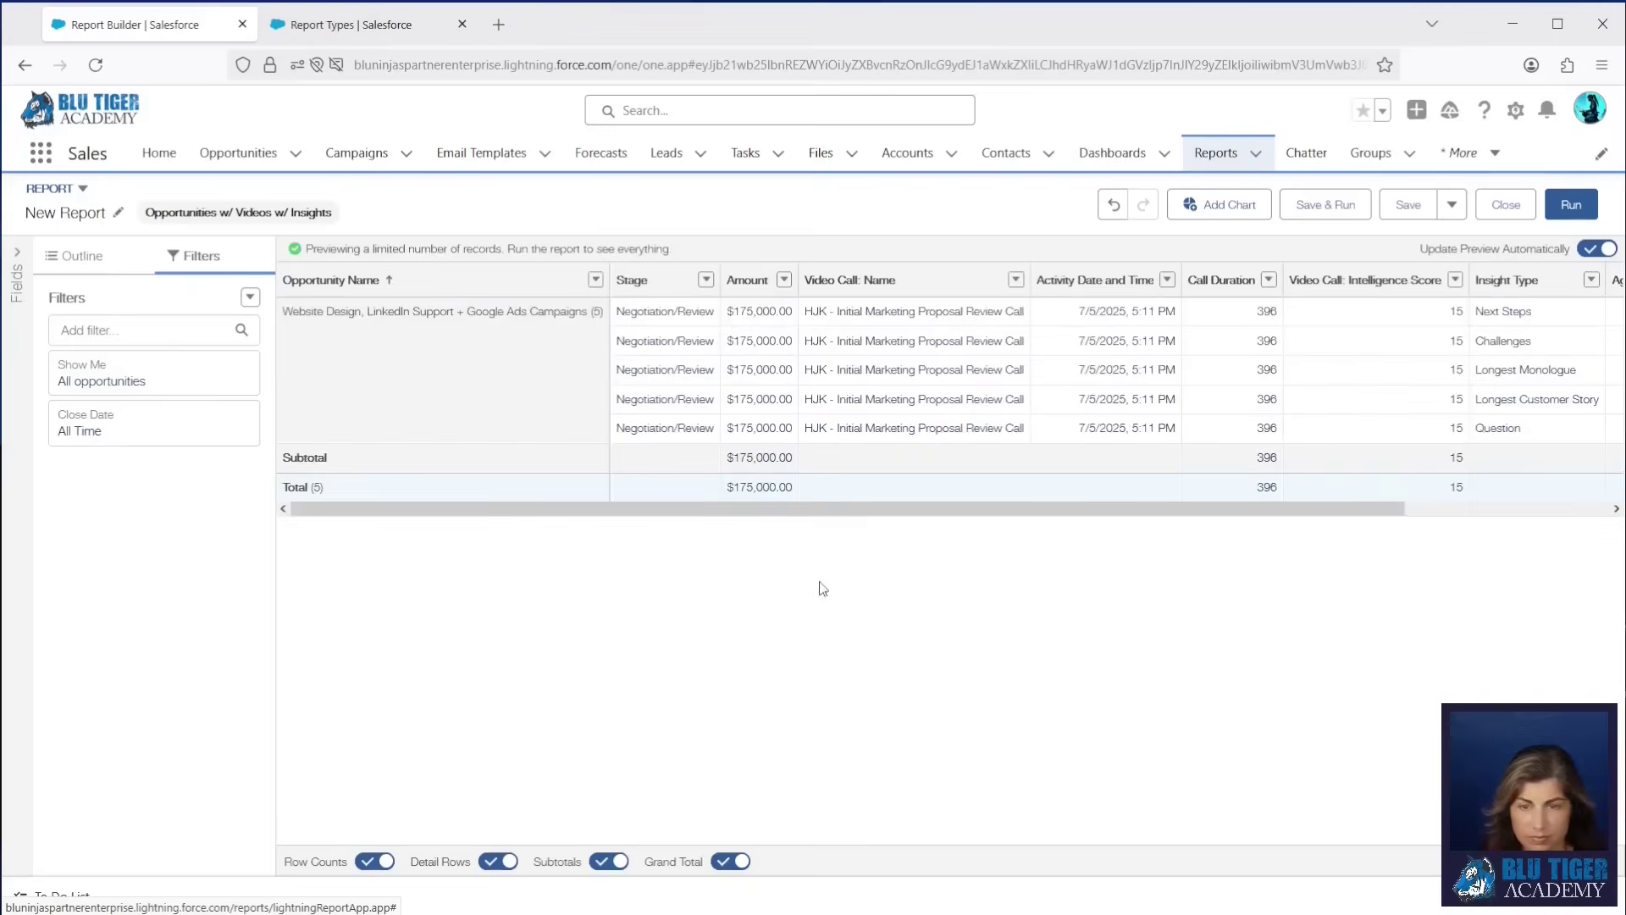
Save the report as "Opportunities w/ Videos w/ Insights" and run it.
{"action": "left_click", "coordinate": [1326, 204]}
{"action": "left_click", "coordinate": [410, 388]}
{"action": "key", "text": "ctrl+a"}
{"action": "type", "text": "Opportunities w/ Videos w/ Insights"}
{"action": "left_click", "coordinate": [1330, 719]}
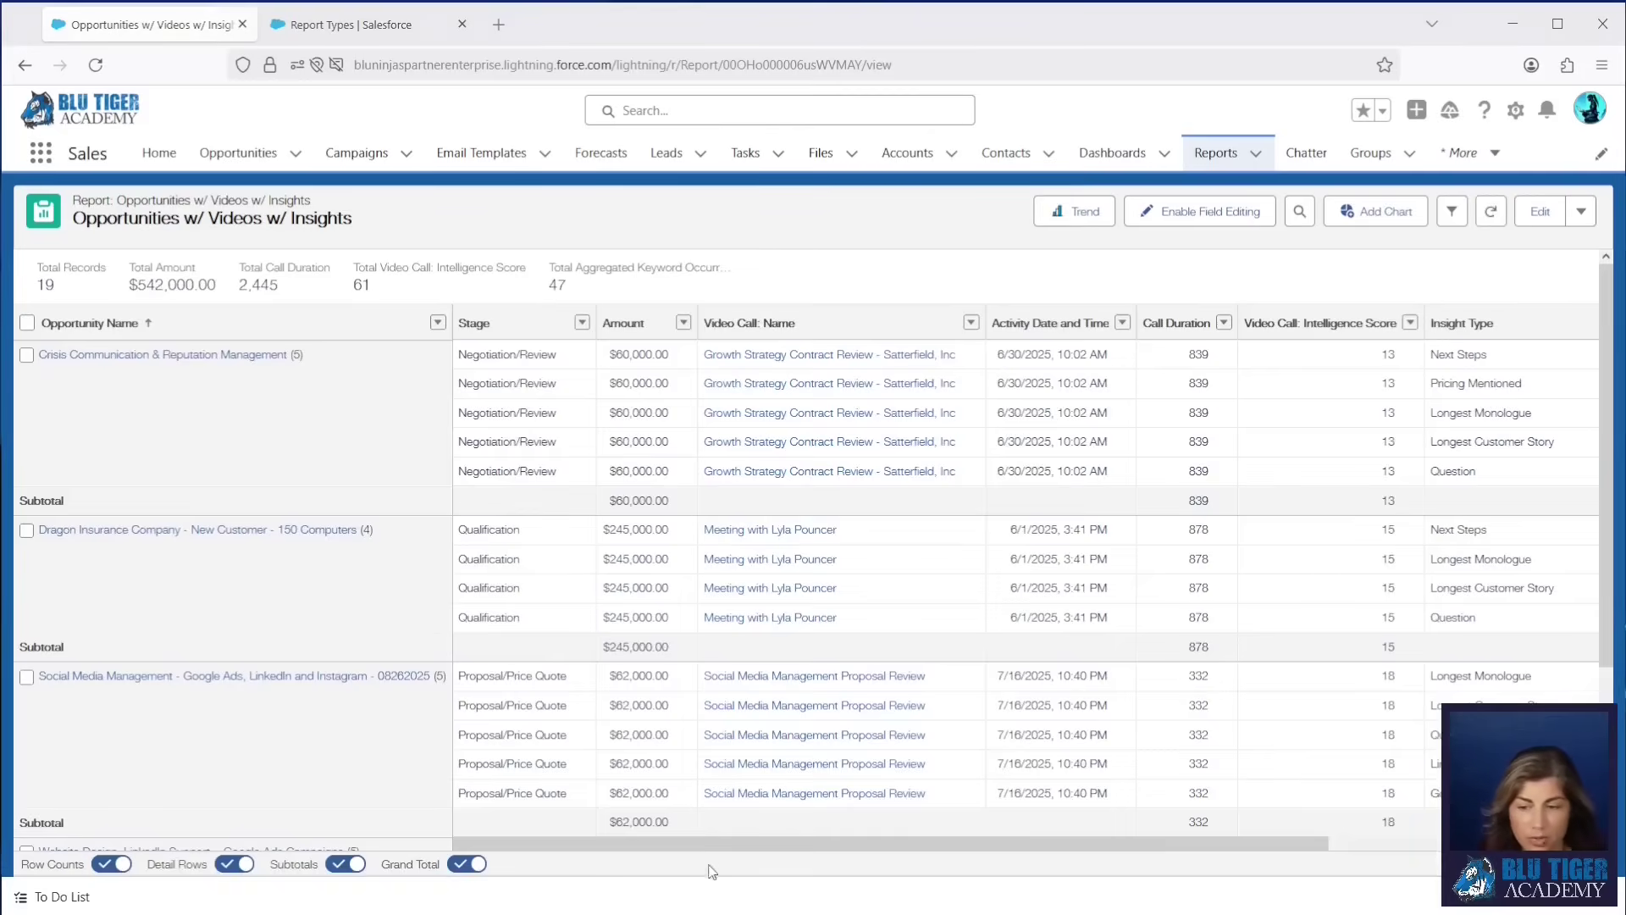
Examine the call durations, intelligence scores, insight types and keyword occurrences for each opportunity in the report.
{"action": "left_click_drag", "start_coordinate": [718, 846], "coordinate": [1040, 860]}
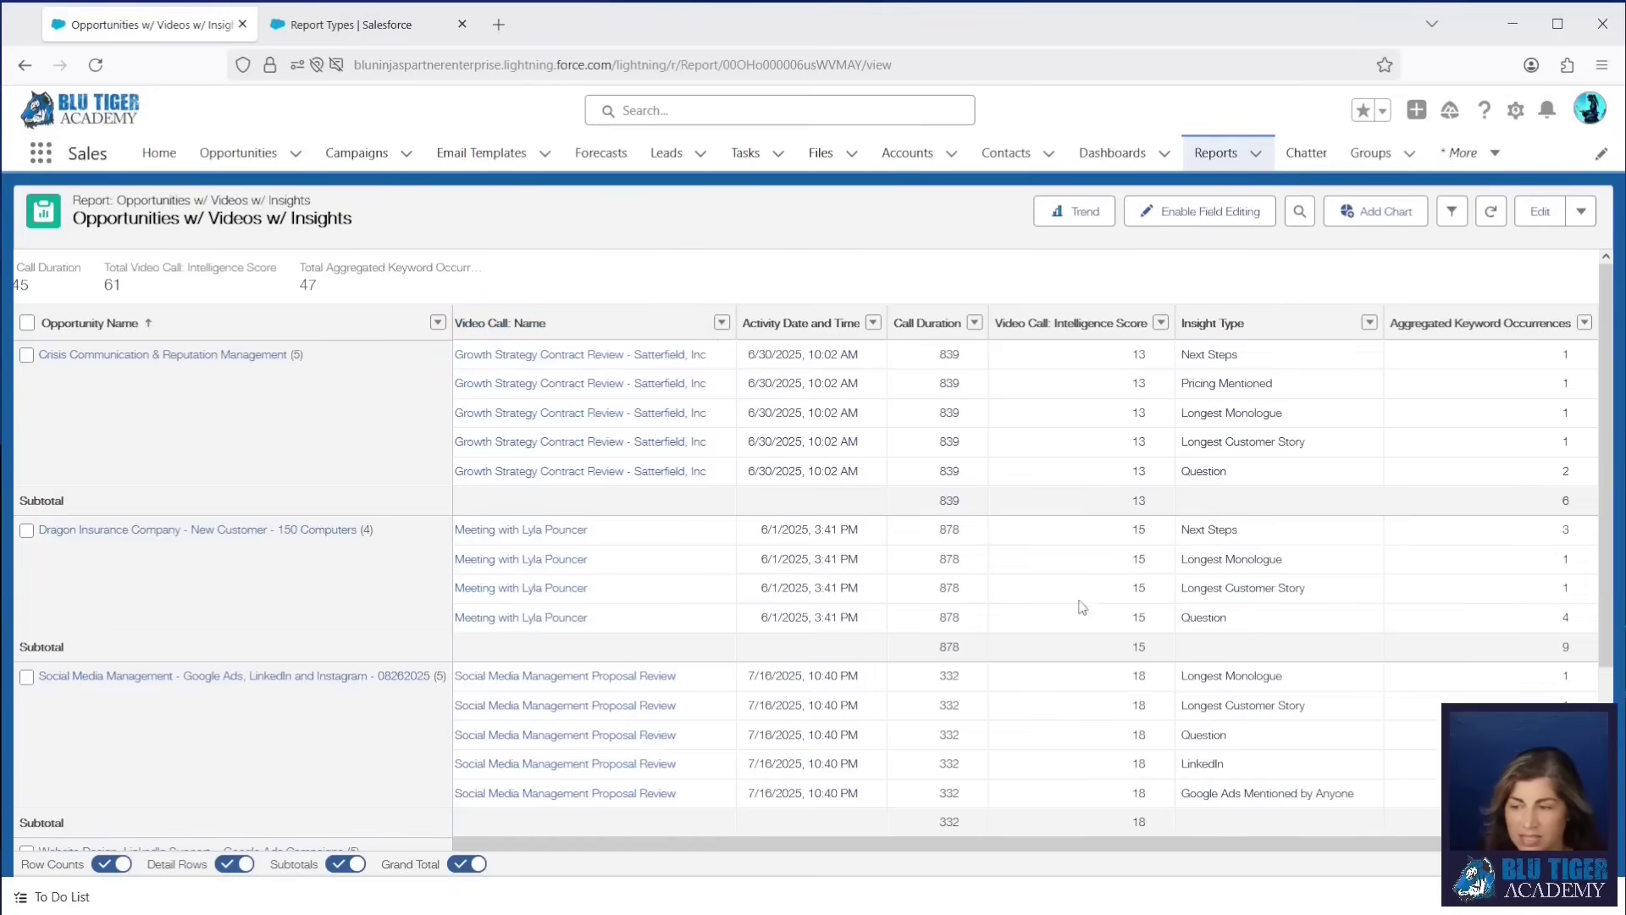
{"action": "scroll", "coordinate": [1081, 529], "scroll_direction": "down", "scroll_amount": 5}
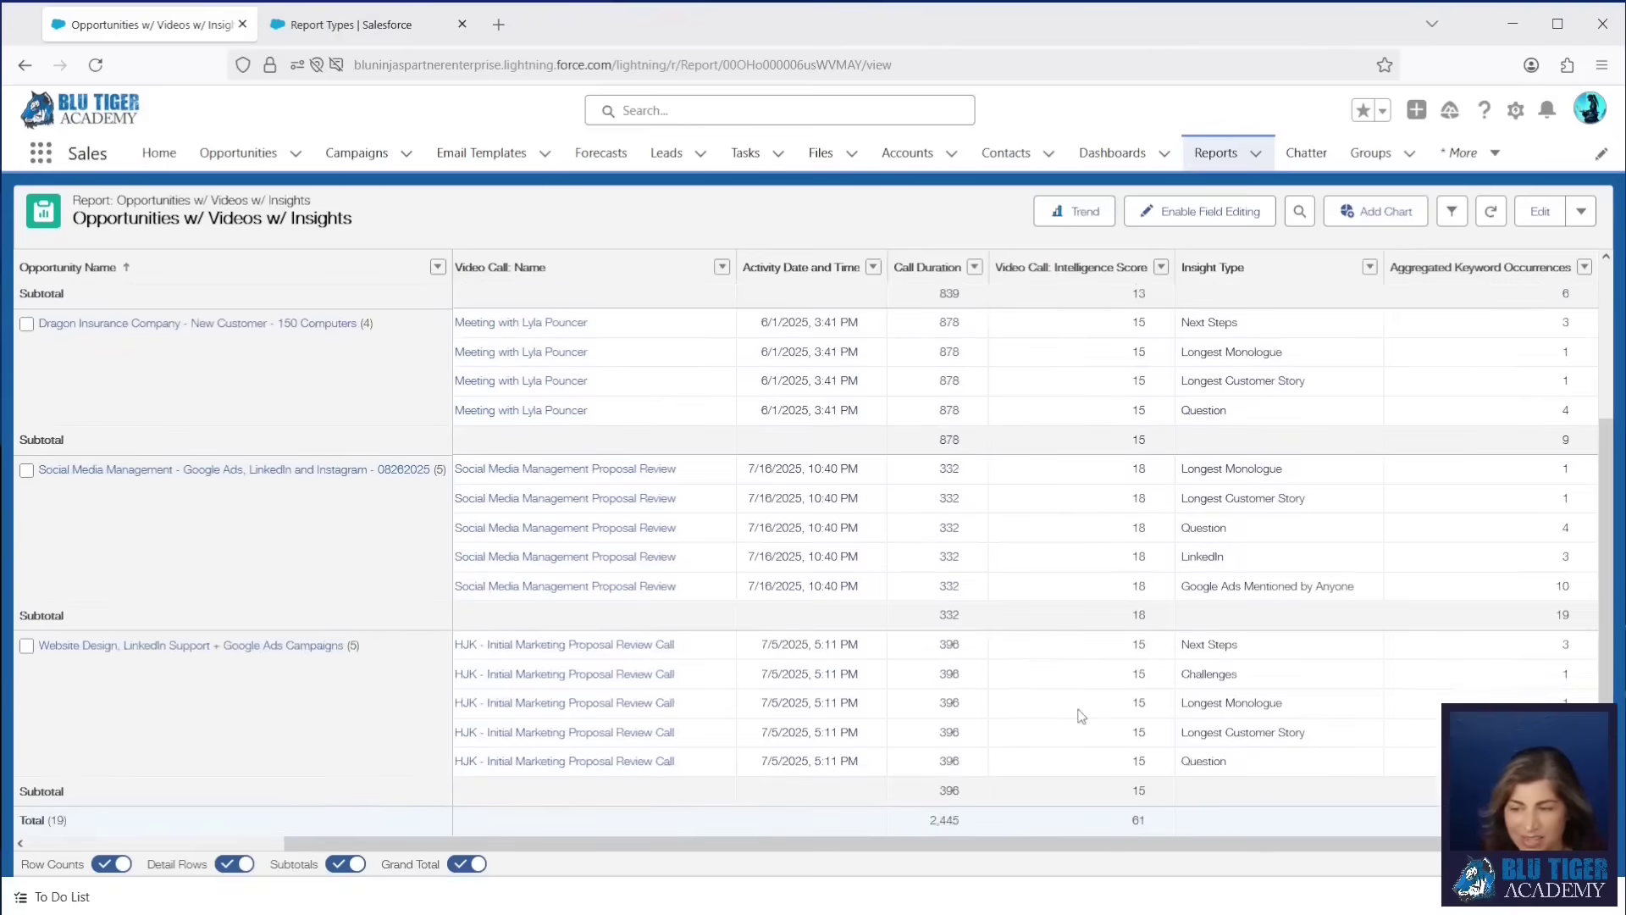
{"action": "scroll", "coordinate": [1082, 716], "scroll_direction": "up", "scroll_amount": 5}
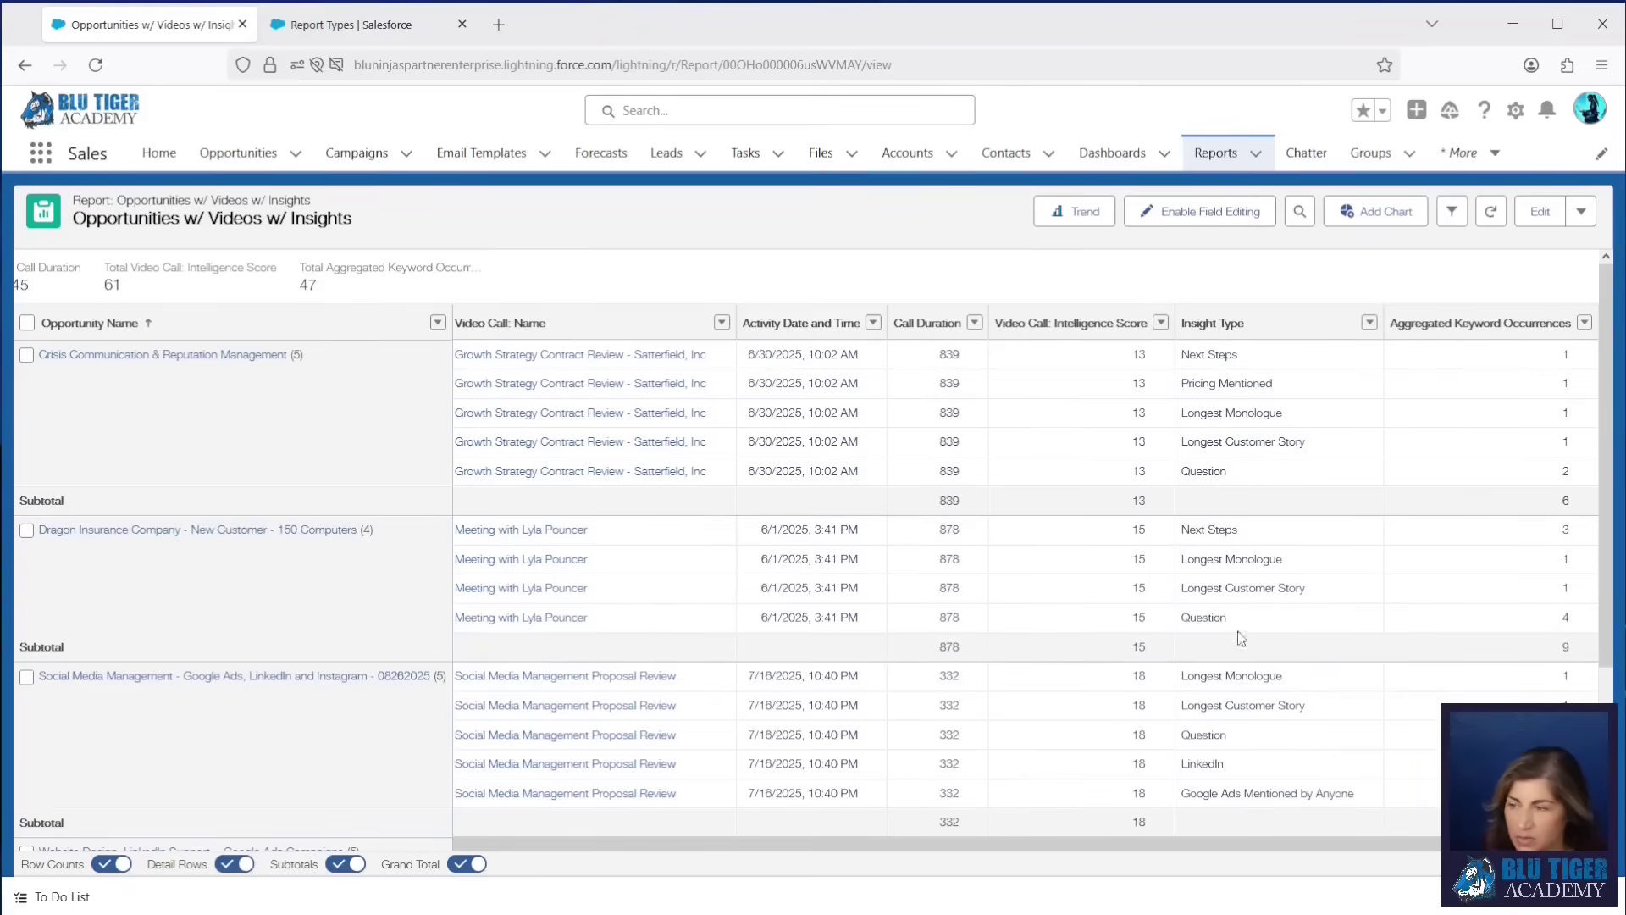
{"action": "left_click_drag", "start_coordinate": [1083, 845], "coordinate": [781, 845]}
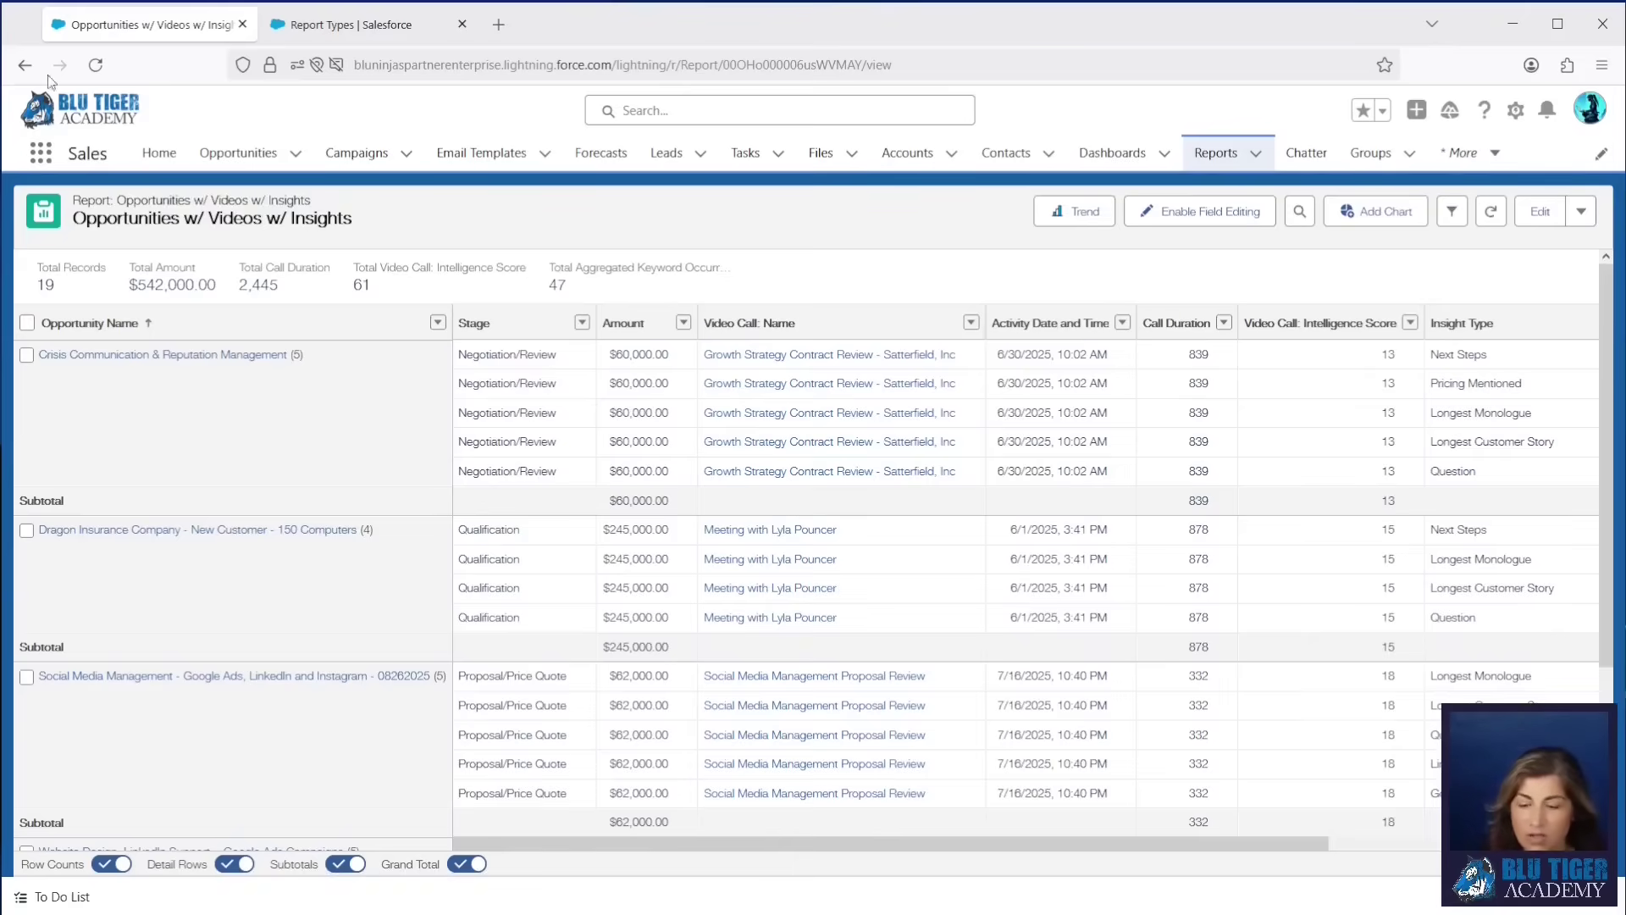
Open the fields and relationships of the Video Call object in Setup's Object Manager.
{"action": "left_click", "coordinate": [1522, 110]}
{"action": "left_click", "coordinate": [1389, 203]}
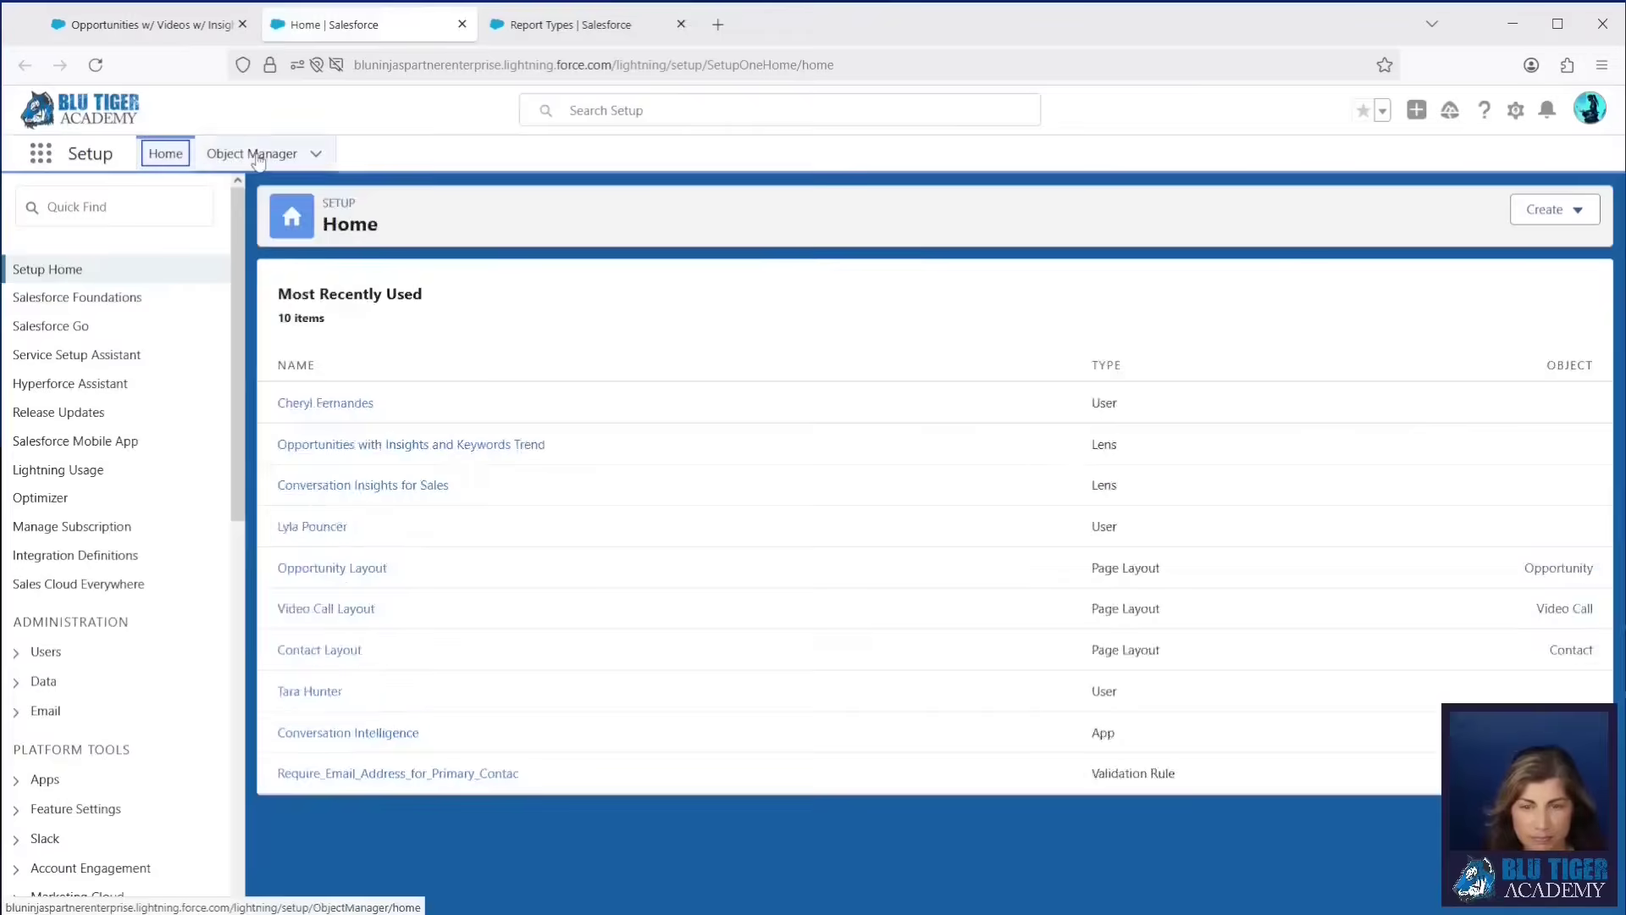
{"action": "left_click", "coordinate": [251, 154]}
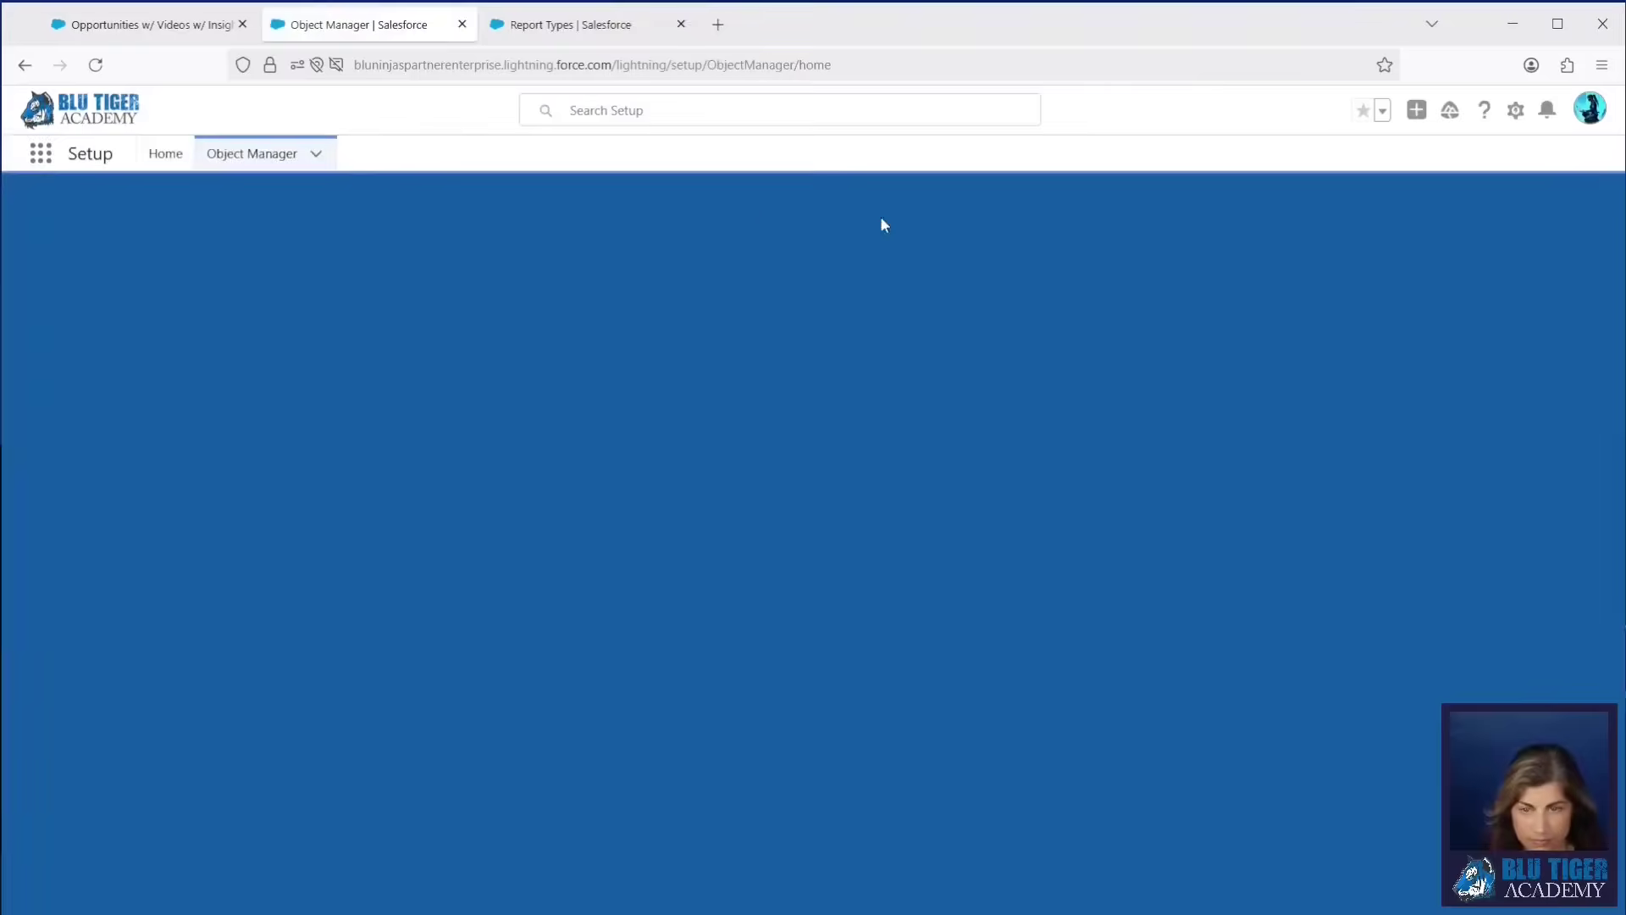
{"action": "type", "text": "video"}
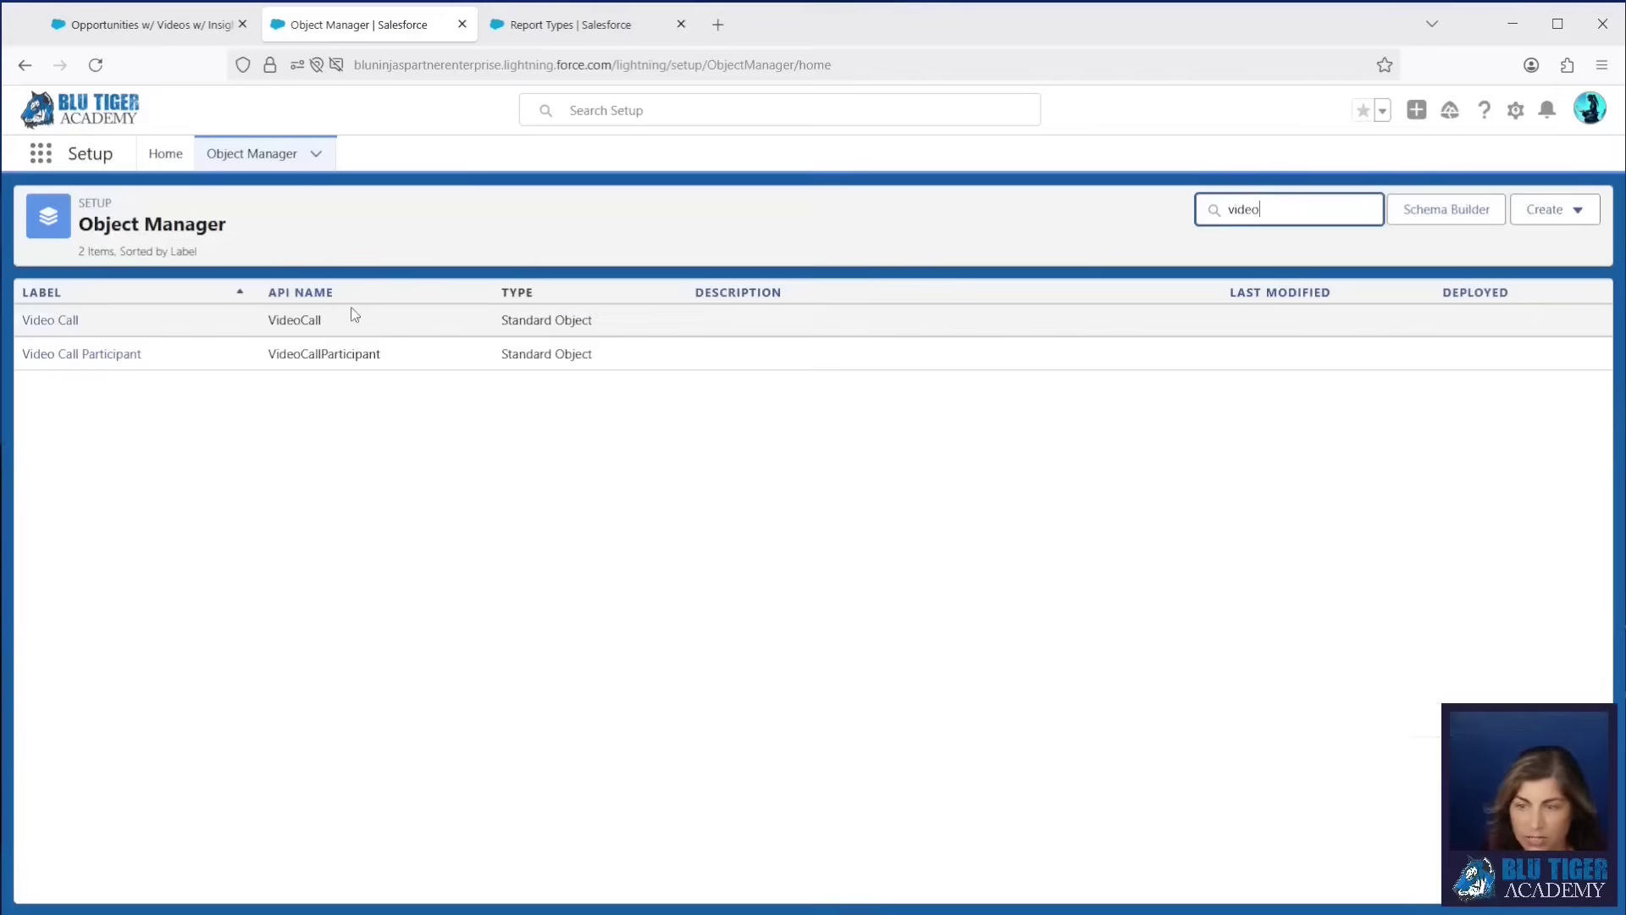
{"action": "left_click", "coordinate": [64, 320]}
{"action": "left_click", "coordinate": [111, 323]}
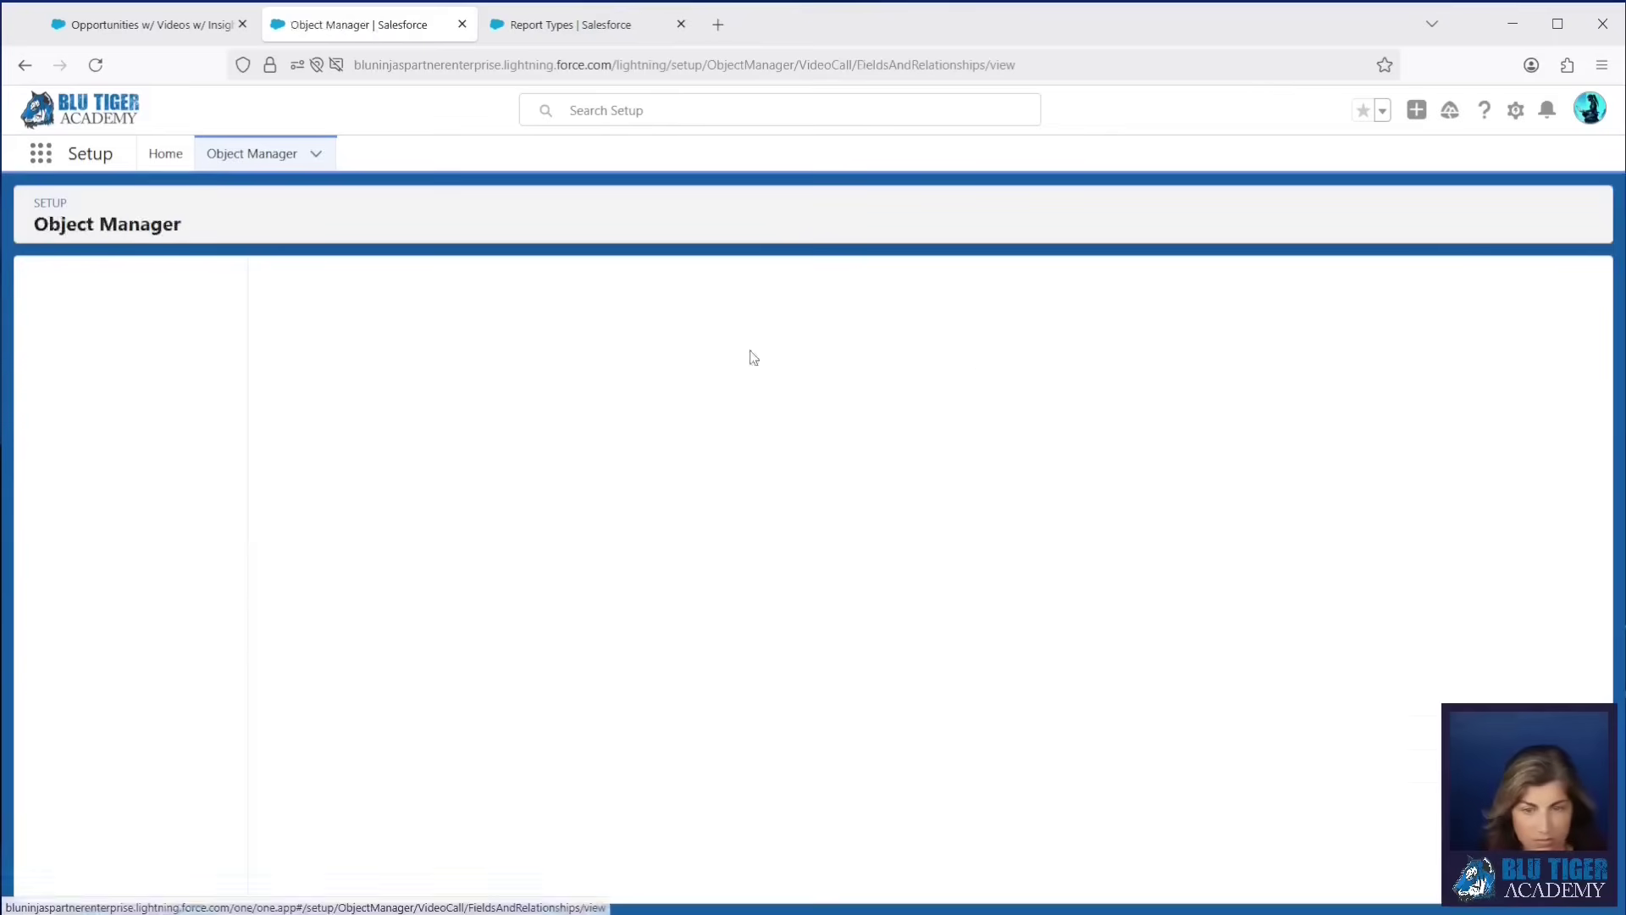
Start a custom formula field labelled "Call Duration in Minutes" on Video Call, with Number as its return type.
{"action": "left_click", "coordinate": [1324, 279]}
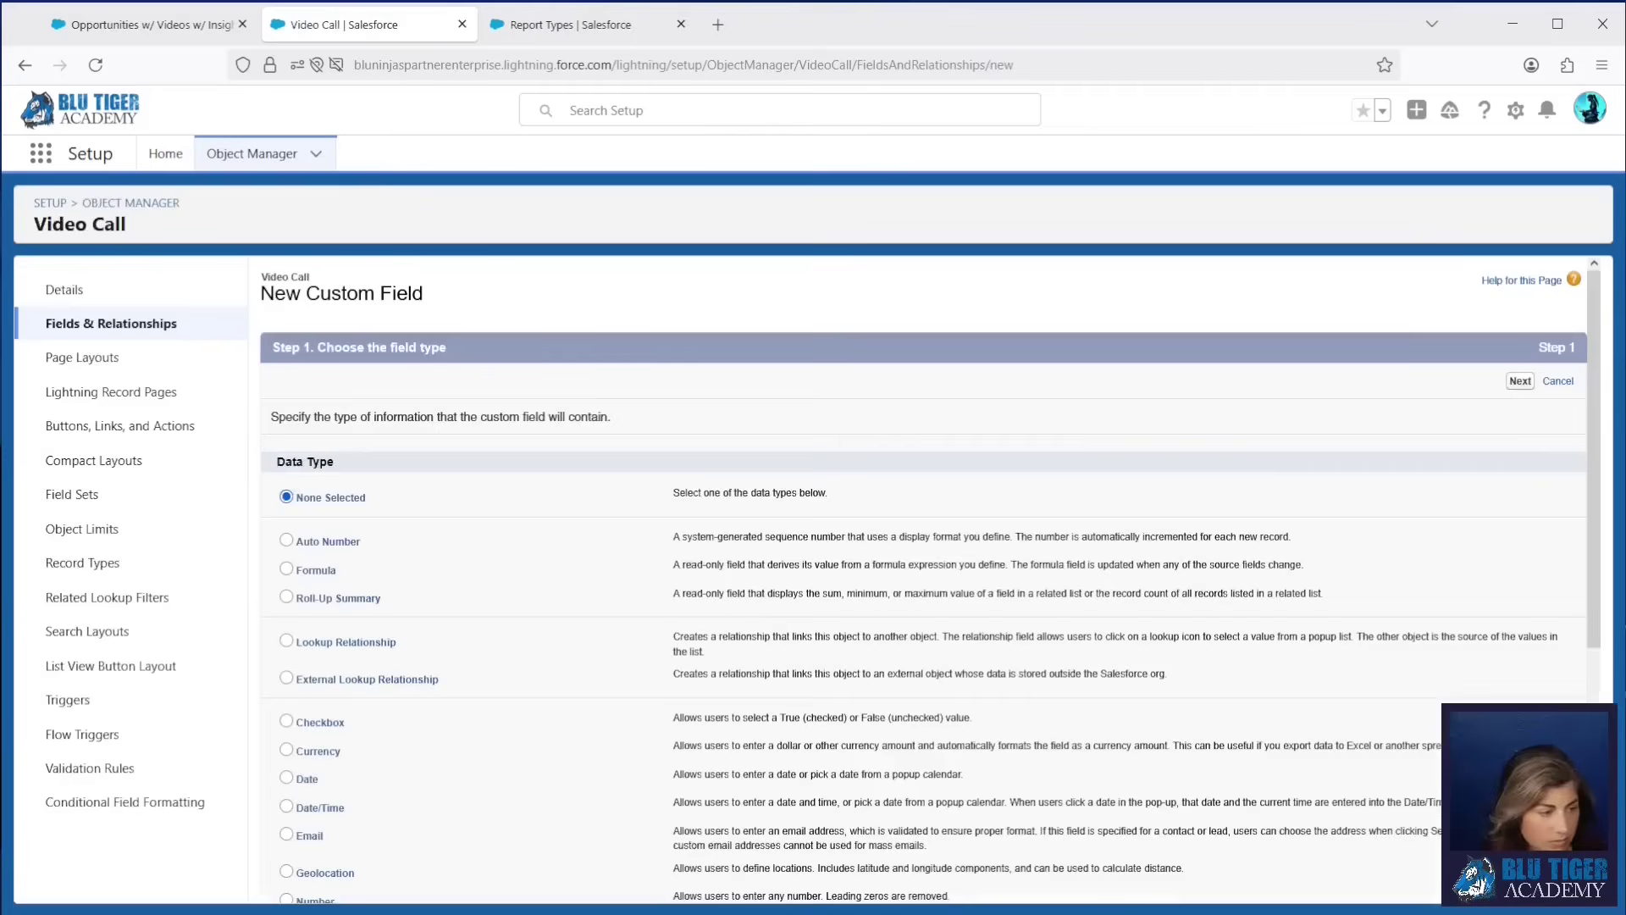
{"action": "left_click", "coordinate": [325, 572]}
{"action": "left_click", "coordinate": [1519, 381]}
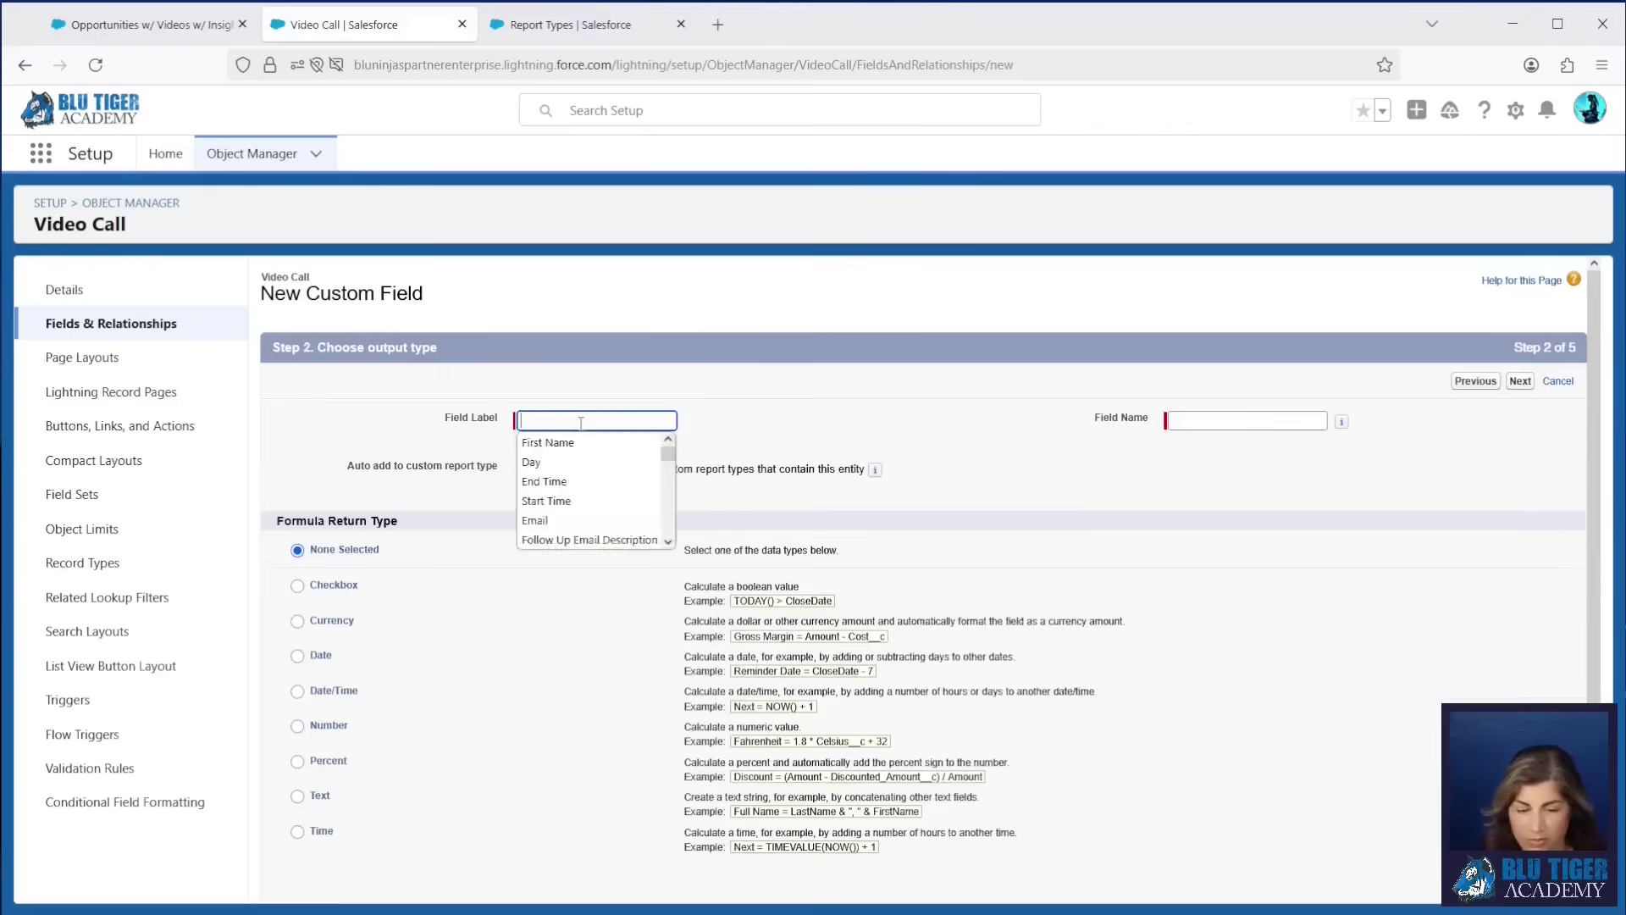
{"action": "type", "text": "Call Duration in Minutes"}
{"action": "key", "text": "Tab"}
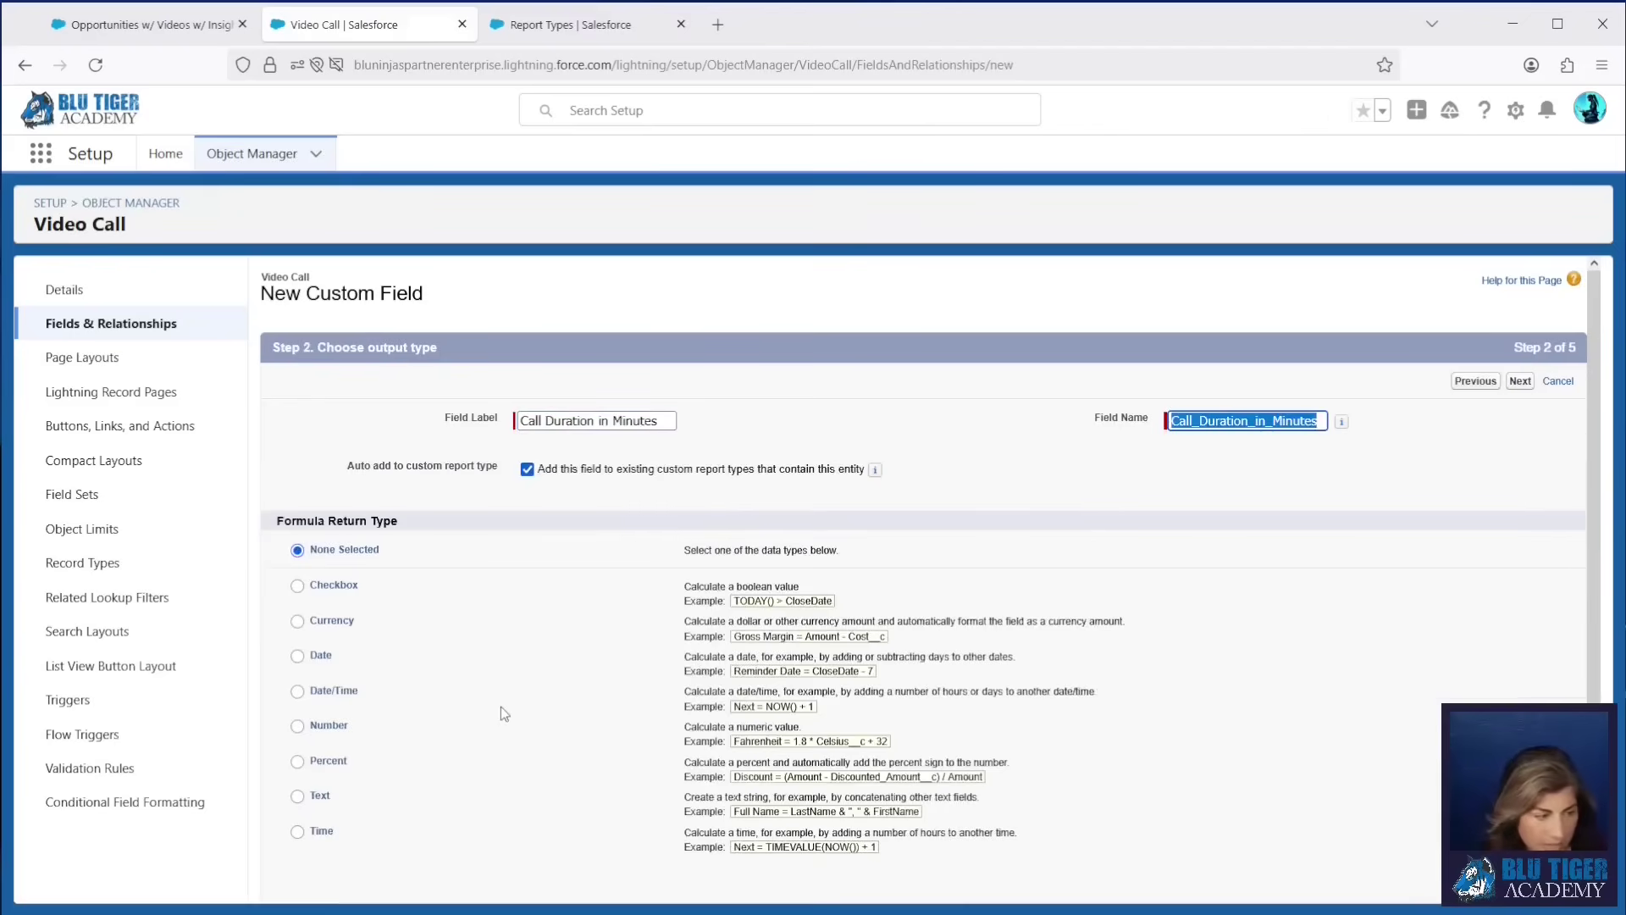
{"action": "left_click", "coordinate": [297, 726]}
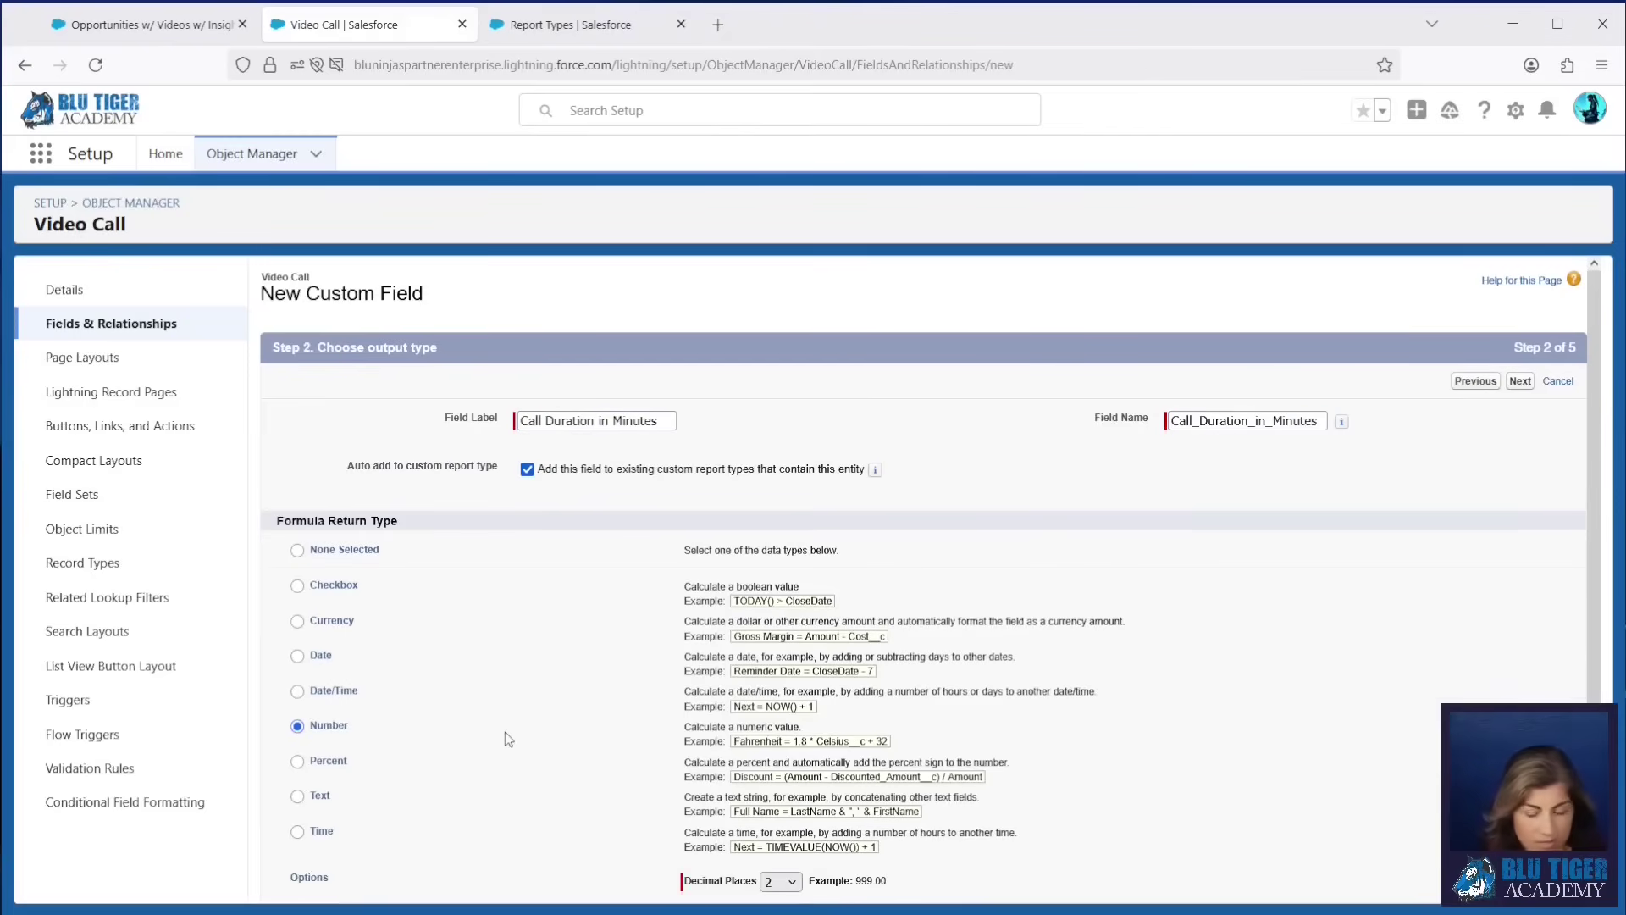
{"action": "scroll", "coordinate": [522, 718], "scroll_direction": "down", "scroll_amount": 1}
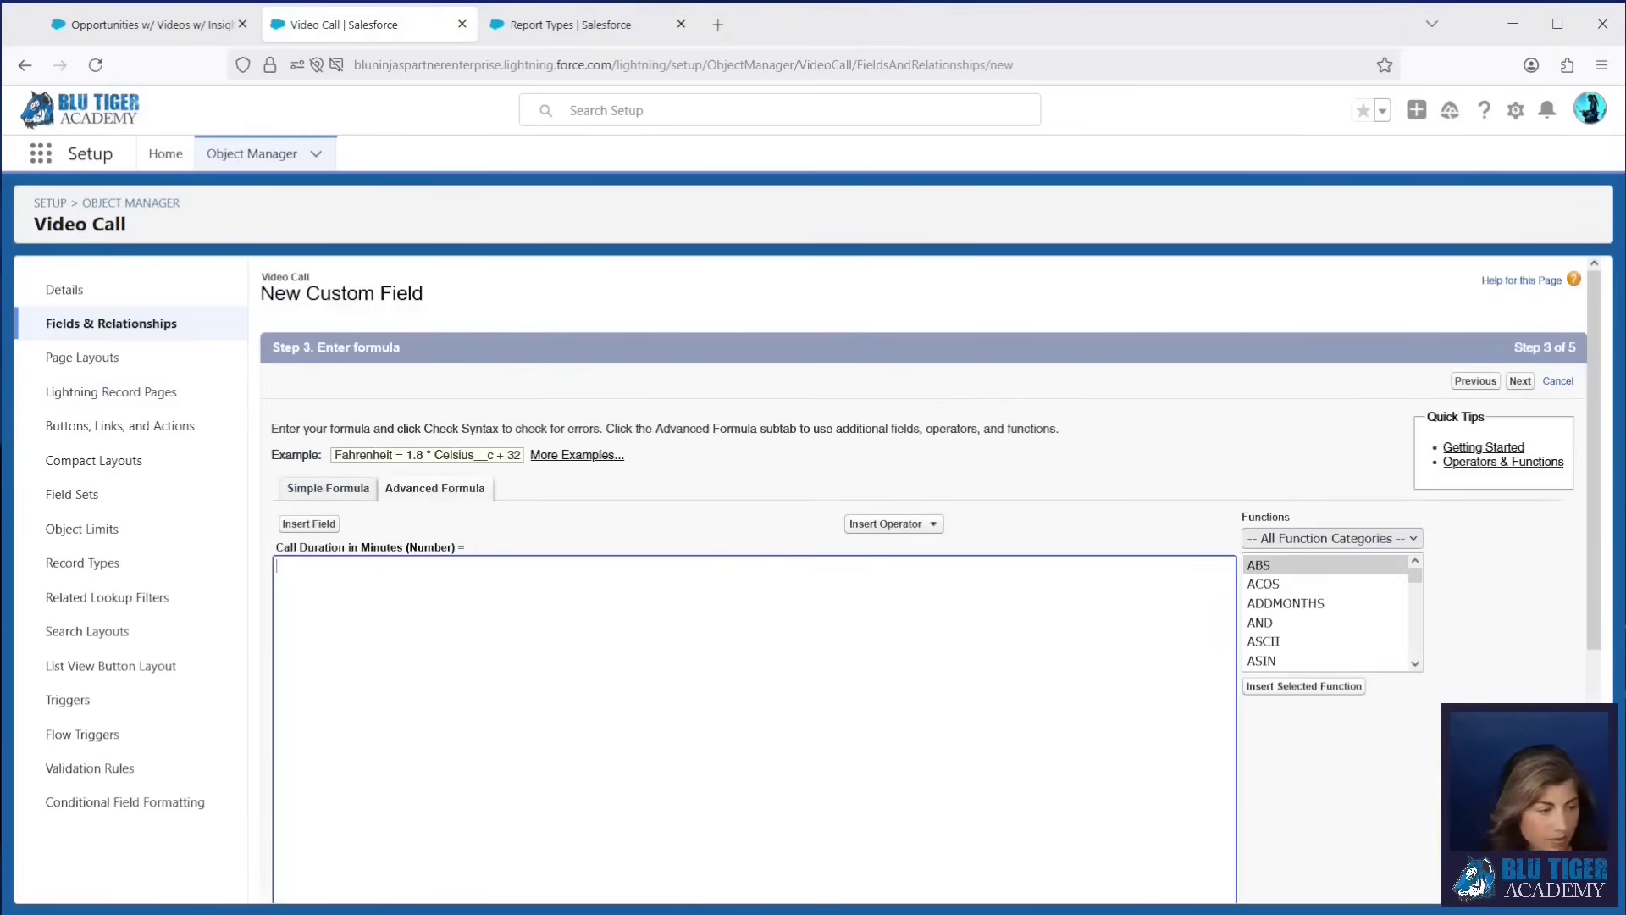
Insert the Call Duration field into the formula and divide it by 60, giving DurationInSeconds / 60.
{"action": "left_click", "coordinate": [312, 524]}
{"action": "scroll", "coordinate": [828, 566], "scroll_direction": "down", "scroll_amount": 2}
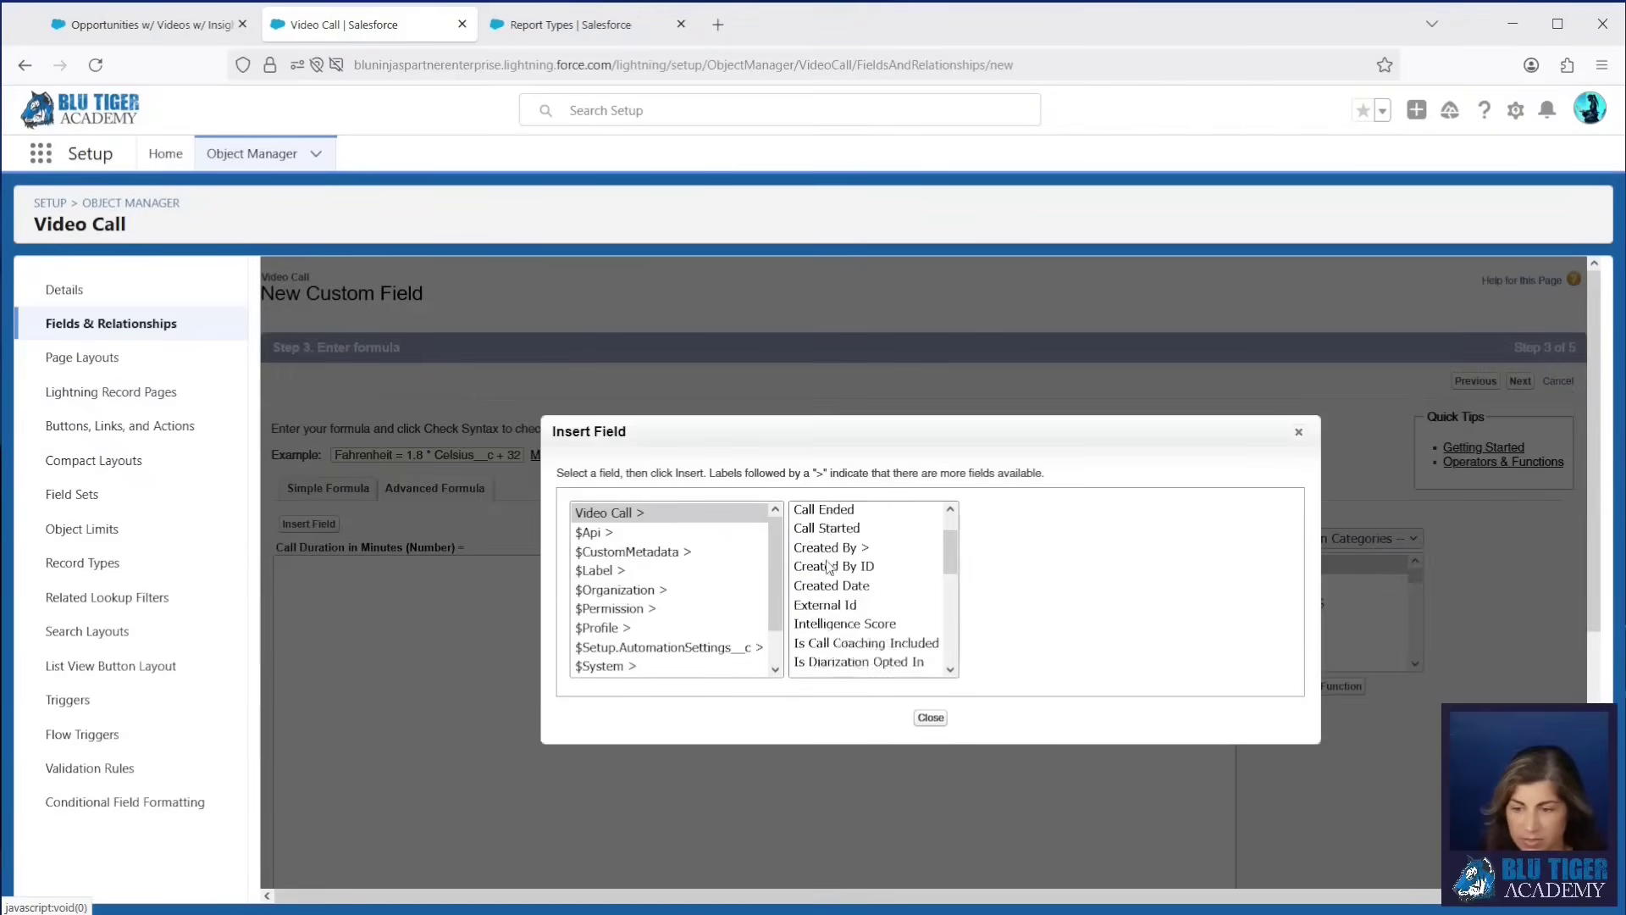
{"action": "scroll", "coordinate": [827, 559], "scroll_direction": "up", "scroll_amount": 2}
{"action": "left_click", "coordinate": [830, 532]}
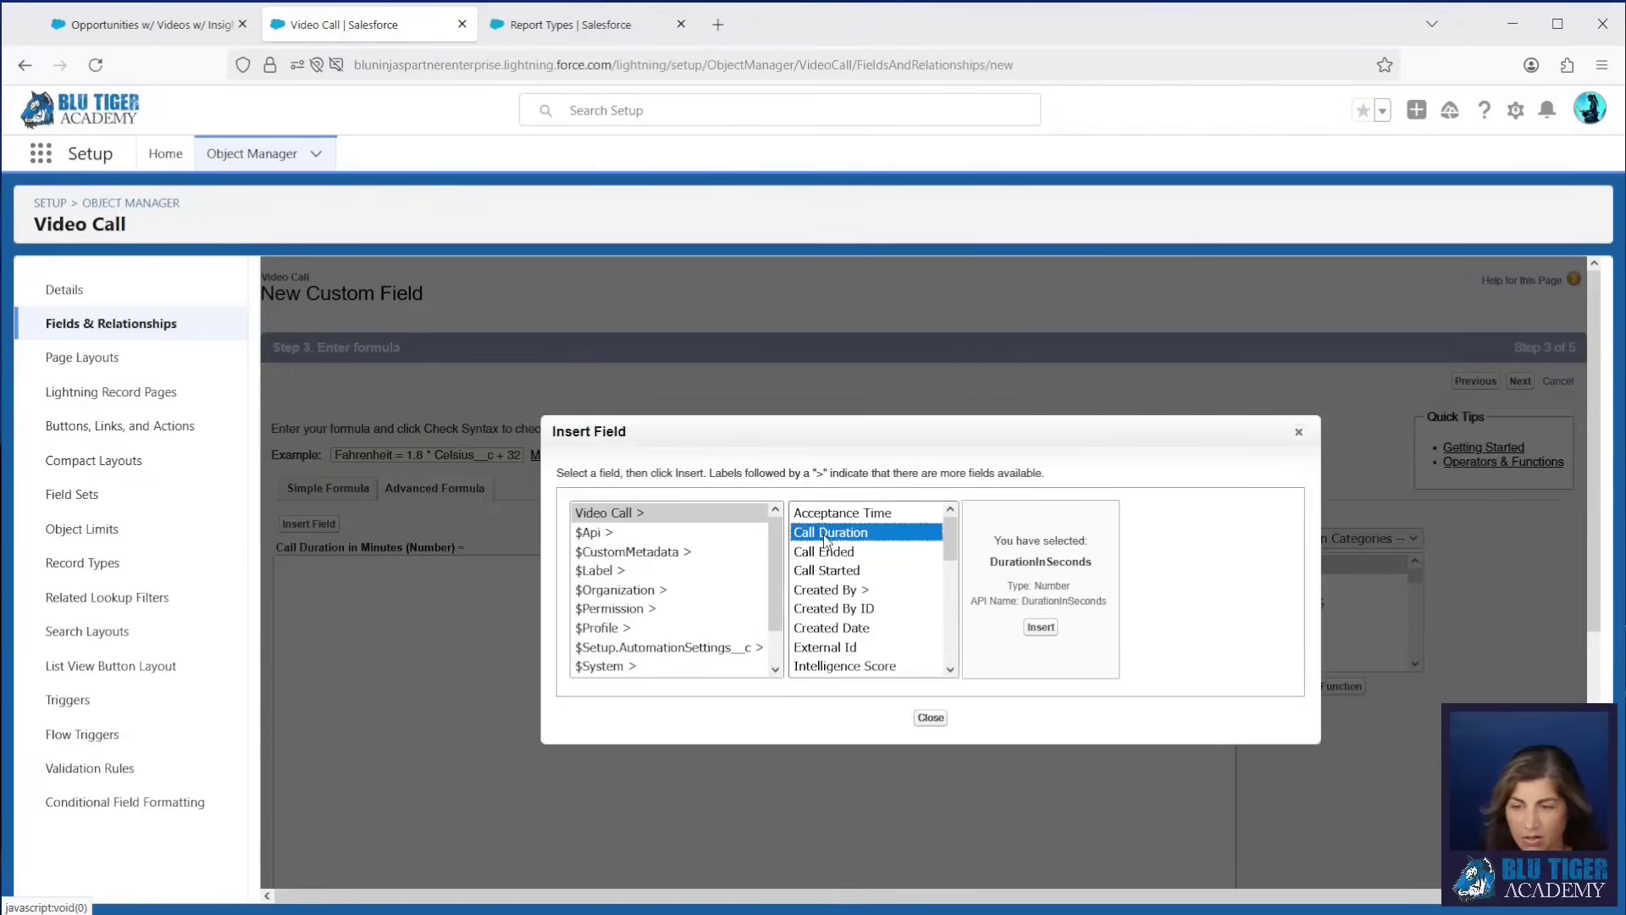
{"action": "left_click", "coordinate": [1040, 627]}
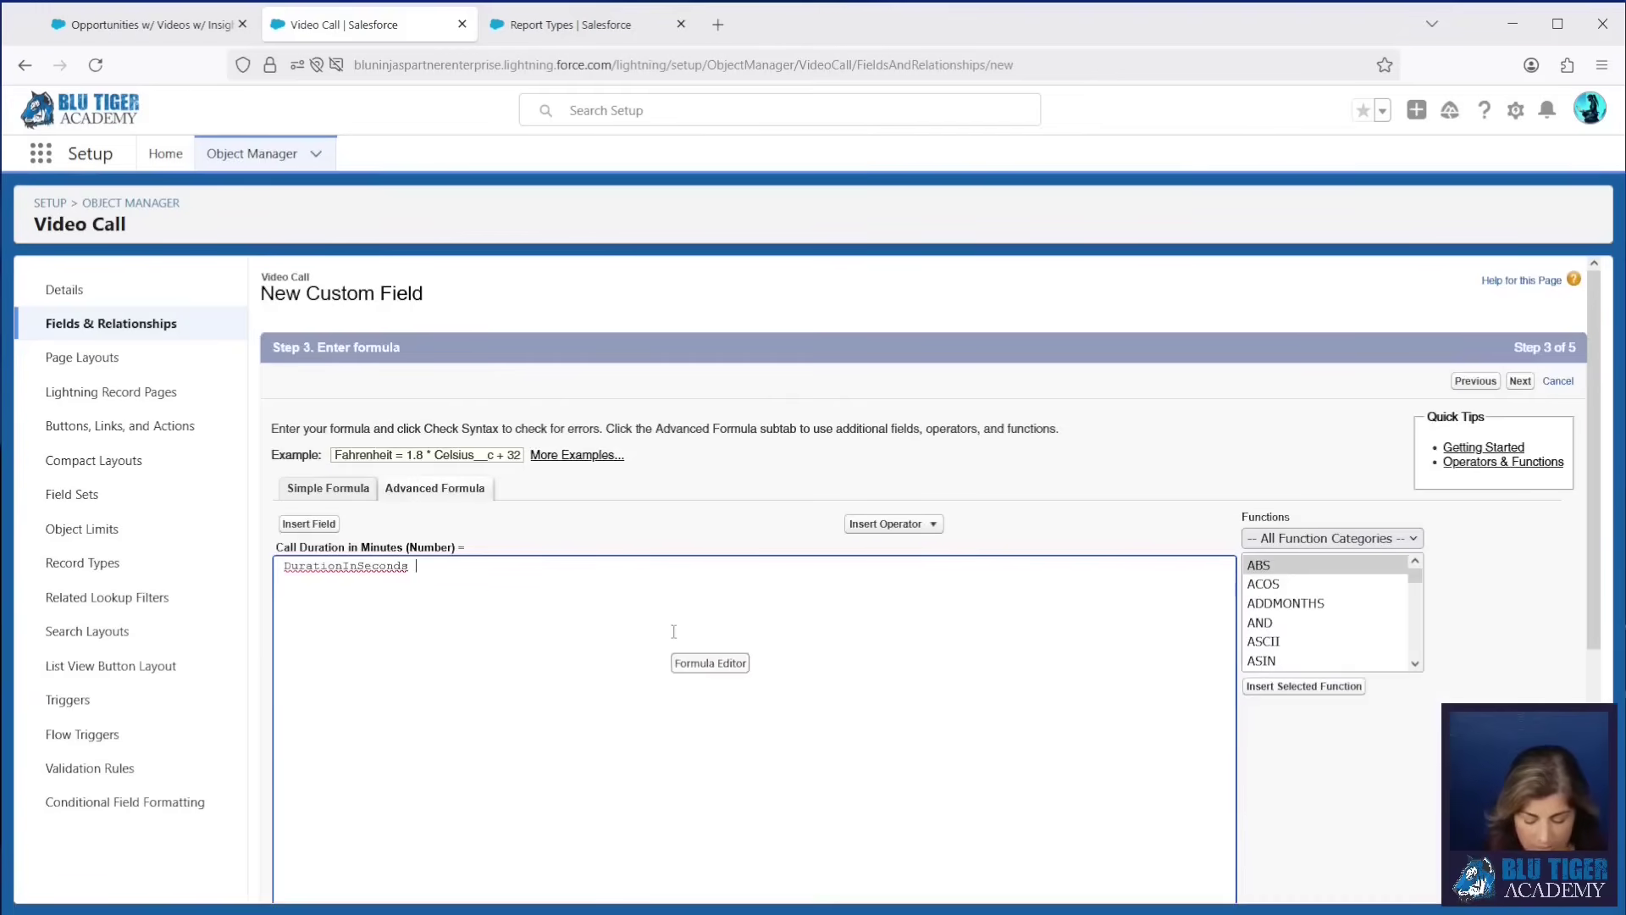
{"action": "scroll", "coordinate": [413, 828], "scroll_direction": "down", "scroll_amount": 1}
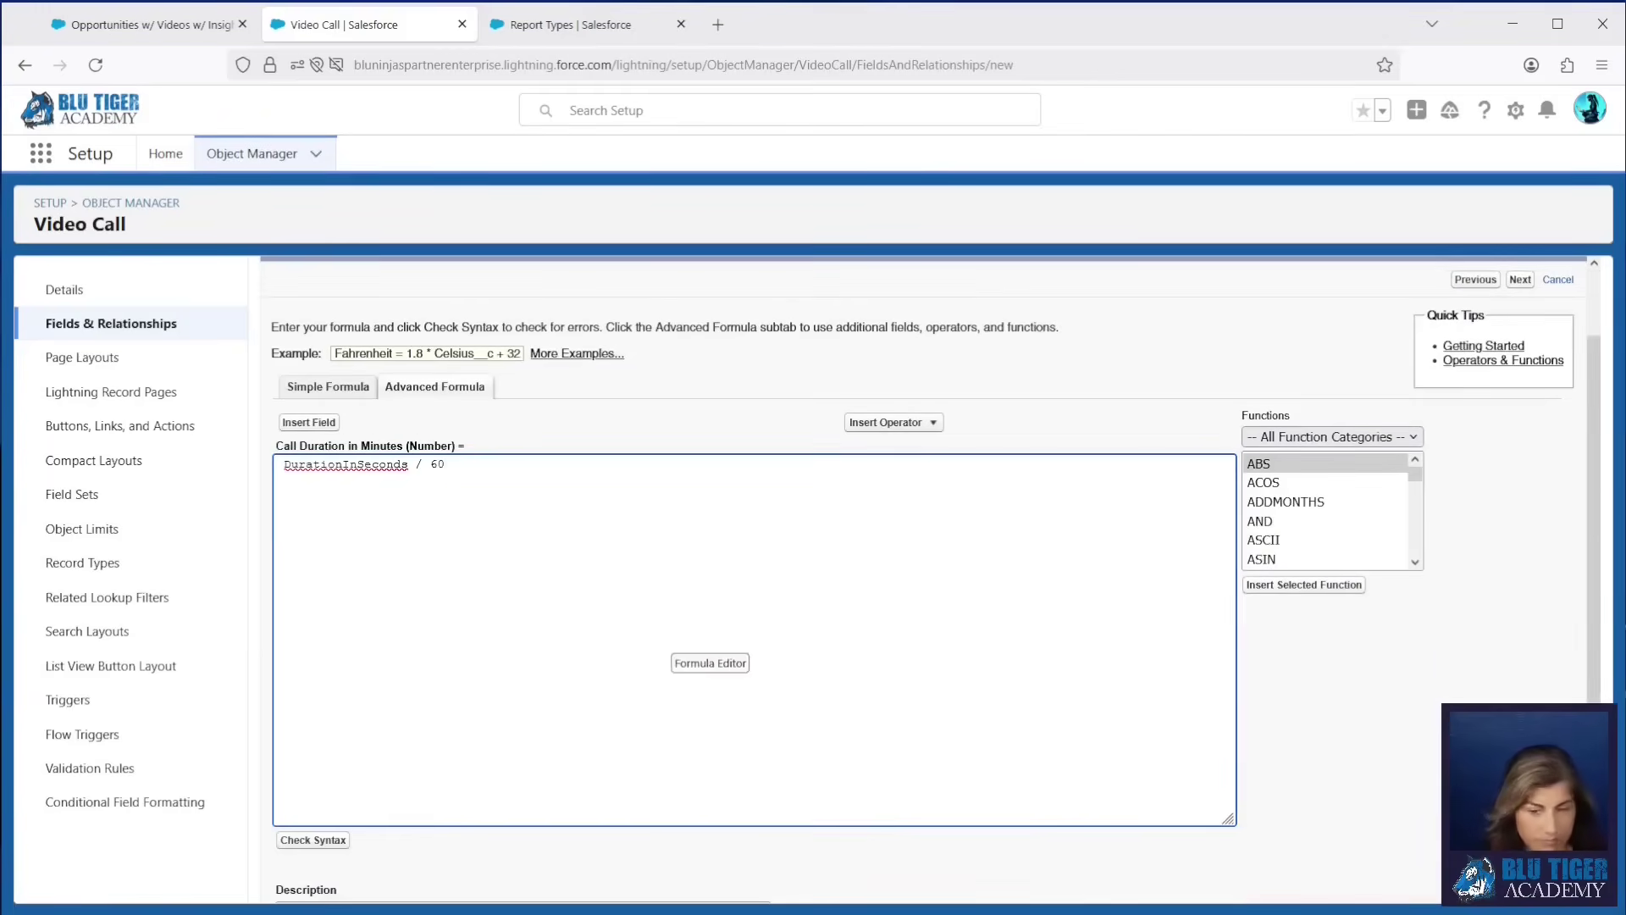
Enter the help text "Call Duration in Seconds / 60", treat blank fields as blanks, and save the field with the default visibility and page layout.
{"action": "scroll", "coordinate": [413, 827], "scroll_direction": "down", "scroll_amount": 3}
{"action": "left_click", "coordinate": [326, 702]}
{"action": "type", "text": "Call Duration in Seconds / 60"}
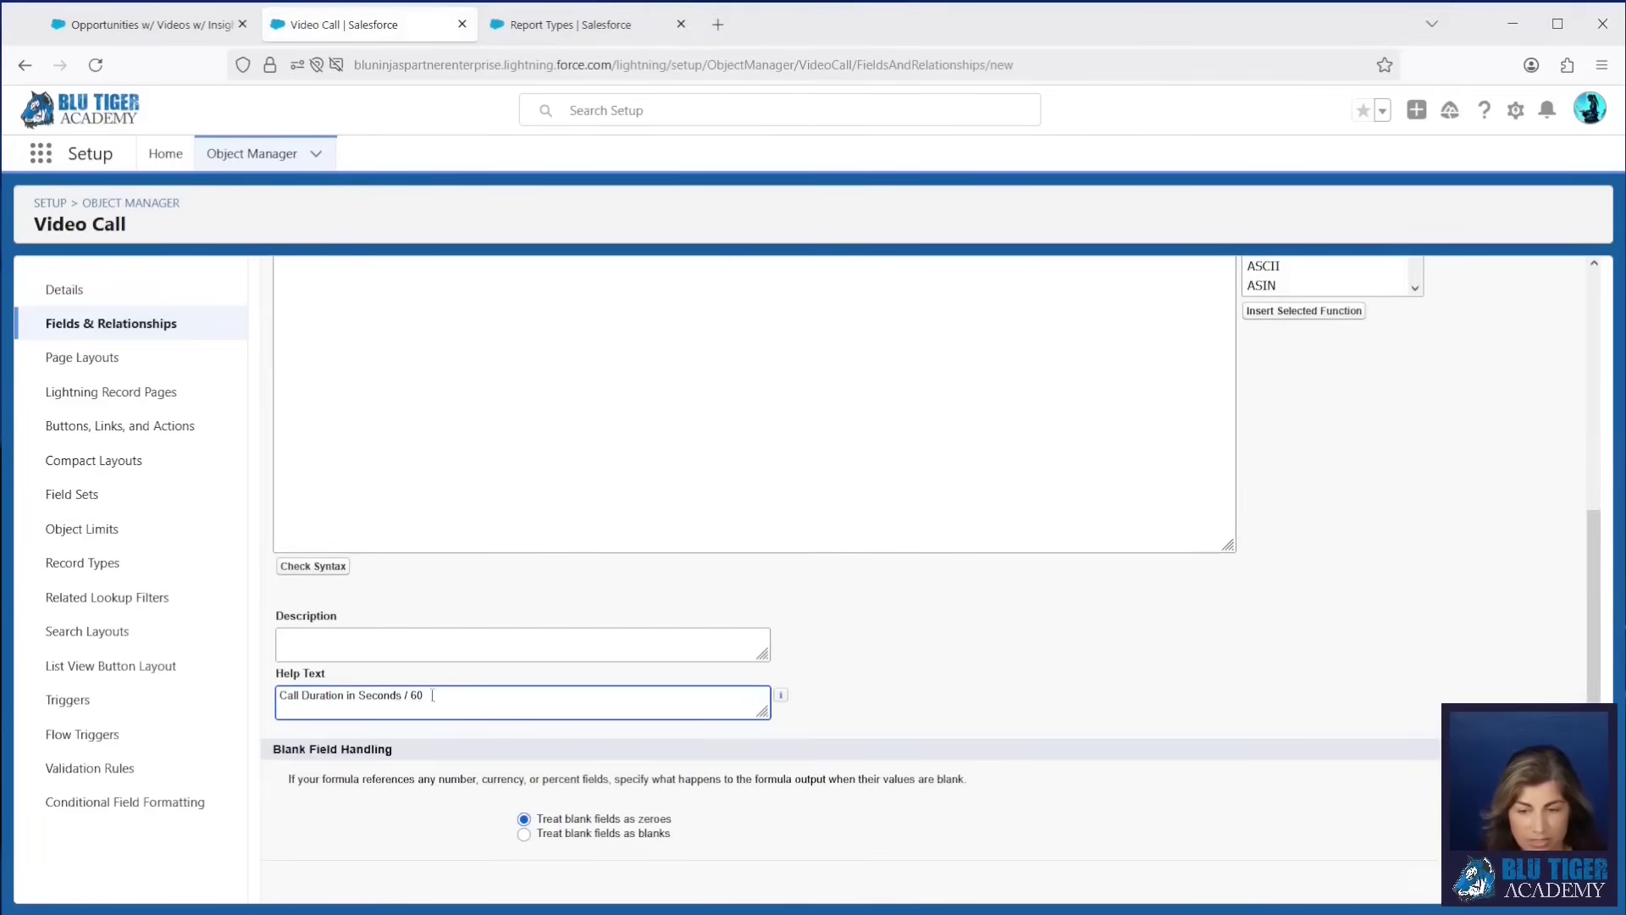
{"action": "left_click", "coordinate": [525, 838]}
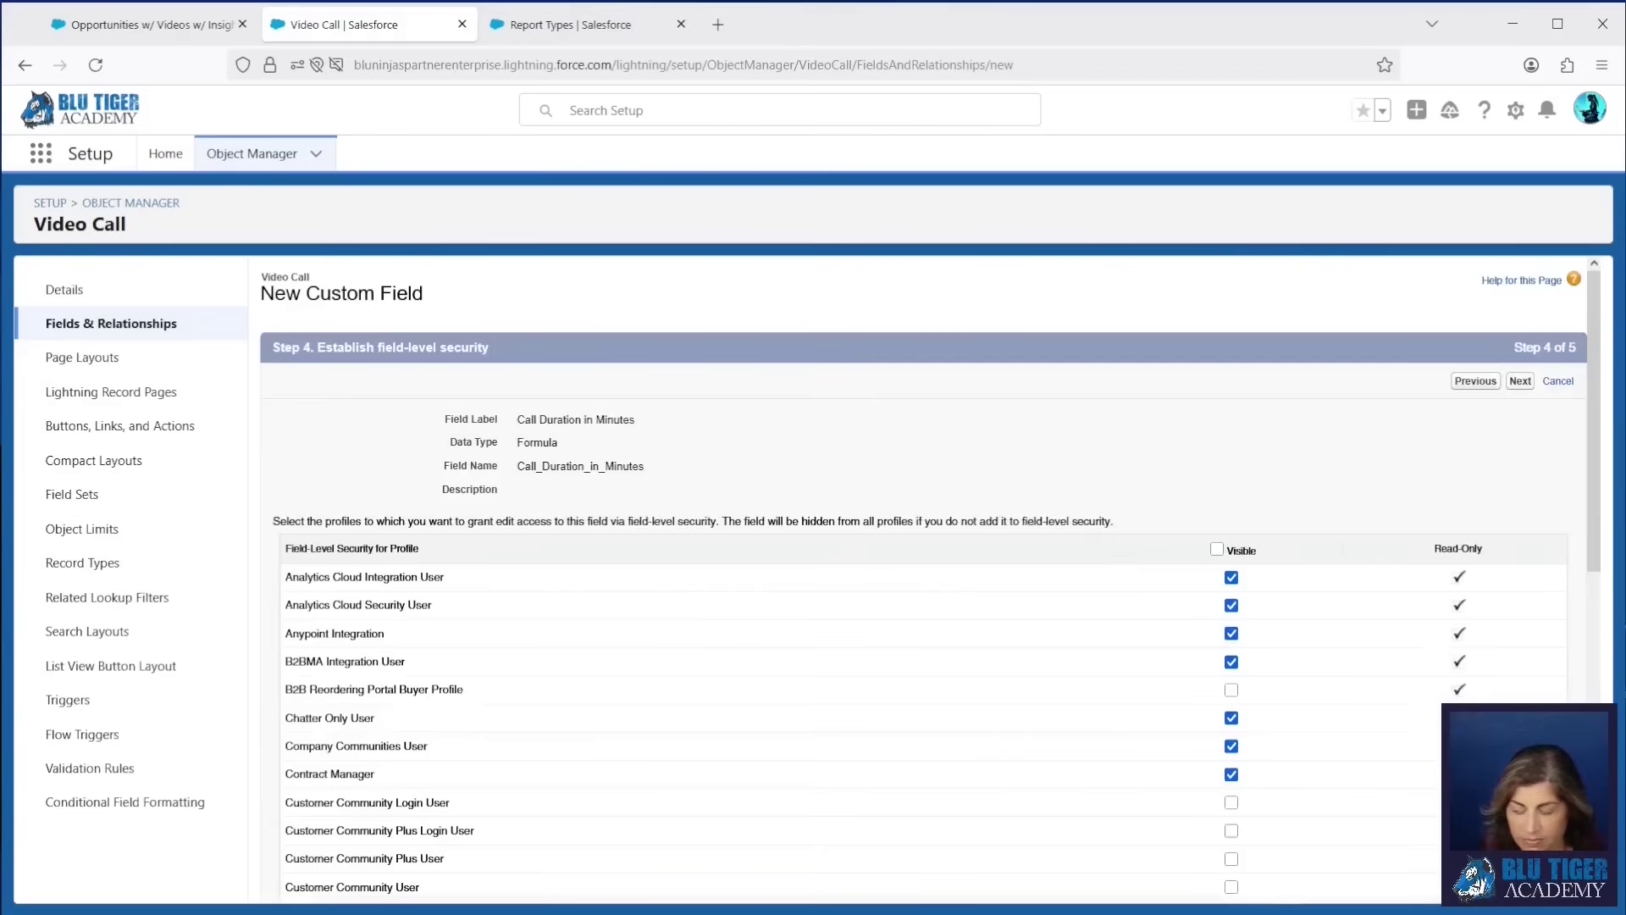
{"action": "left_click", "coordinate": [1520, 381]}
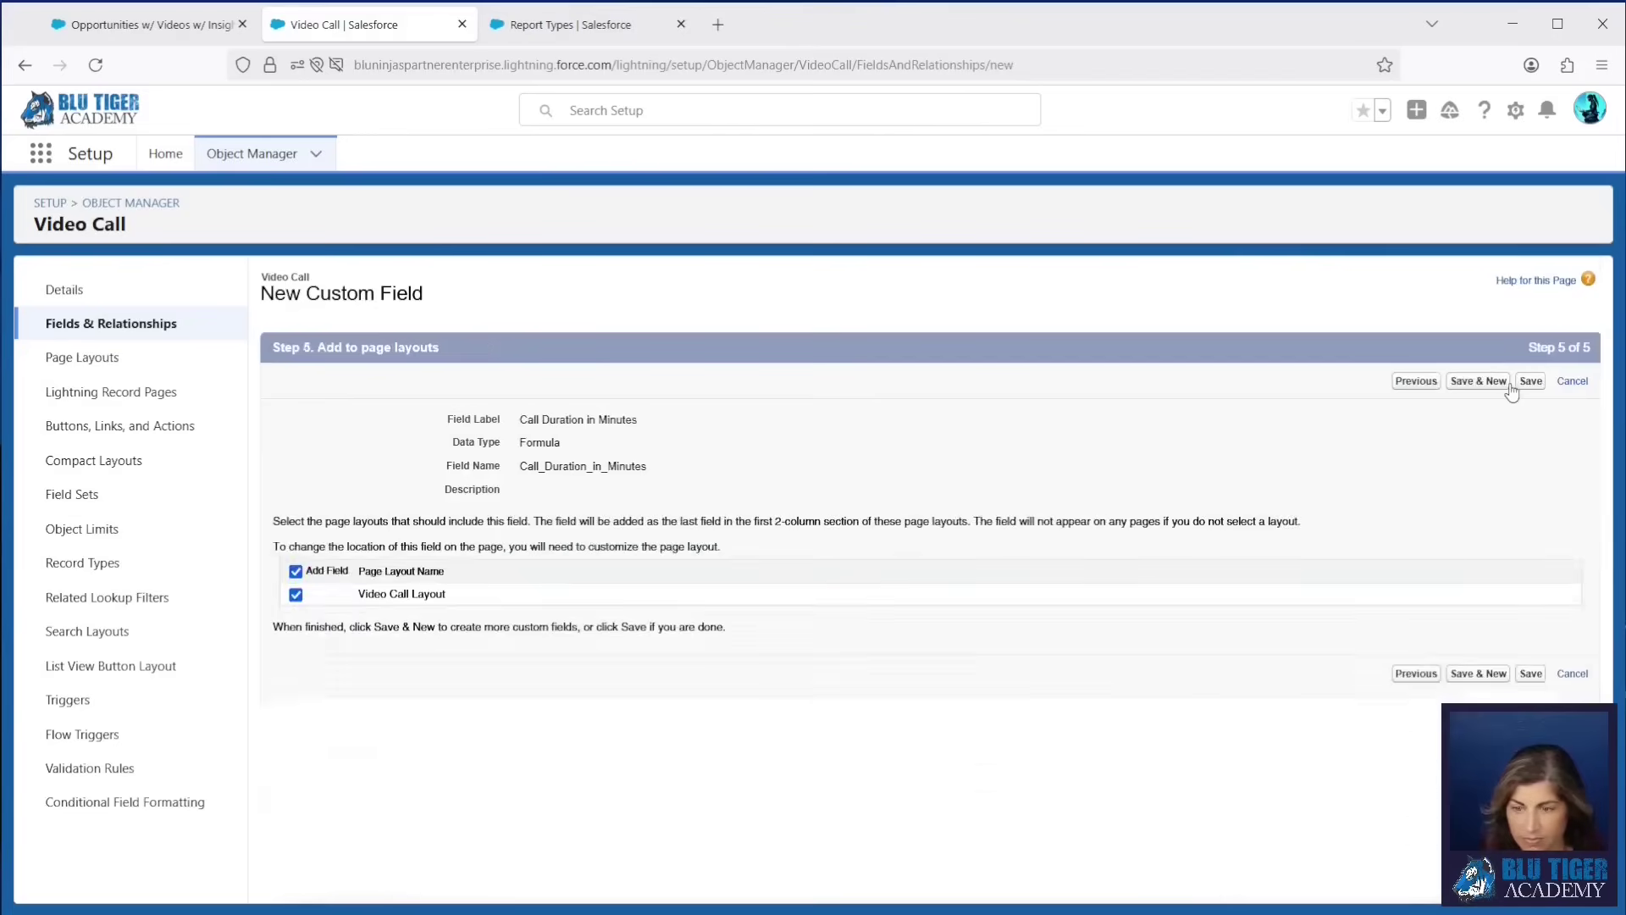
{"action": "left_click", "coordinate": [1527, 382]}
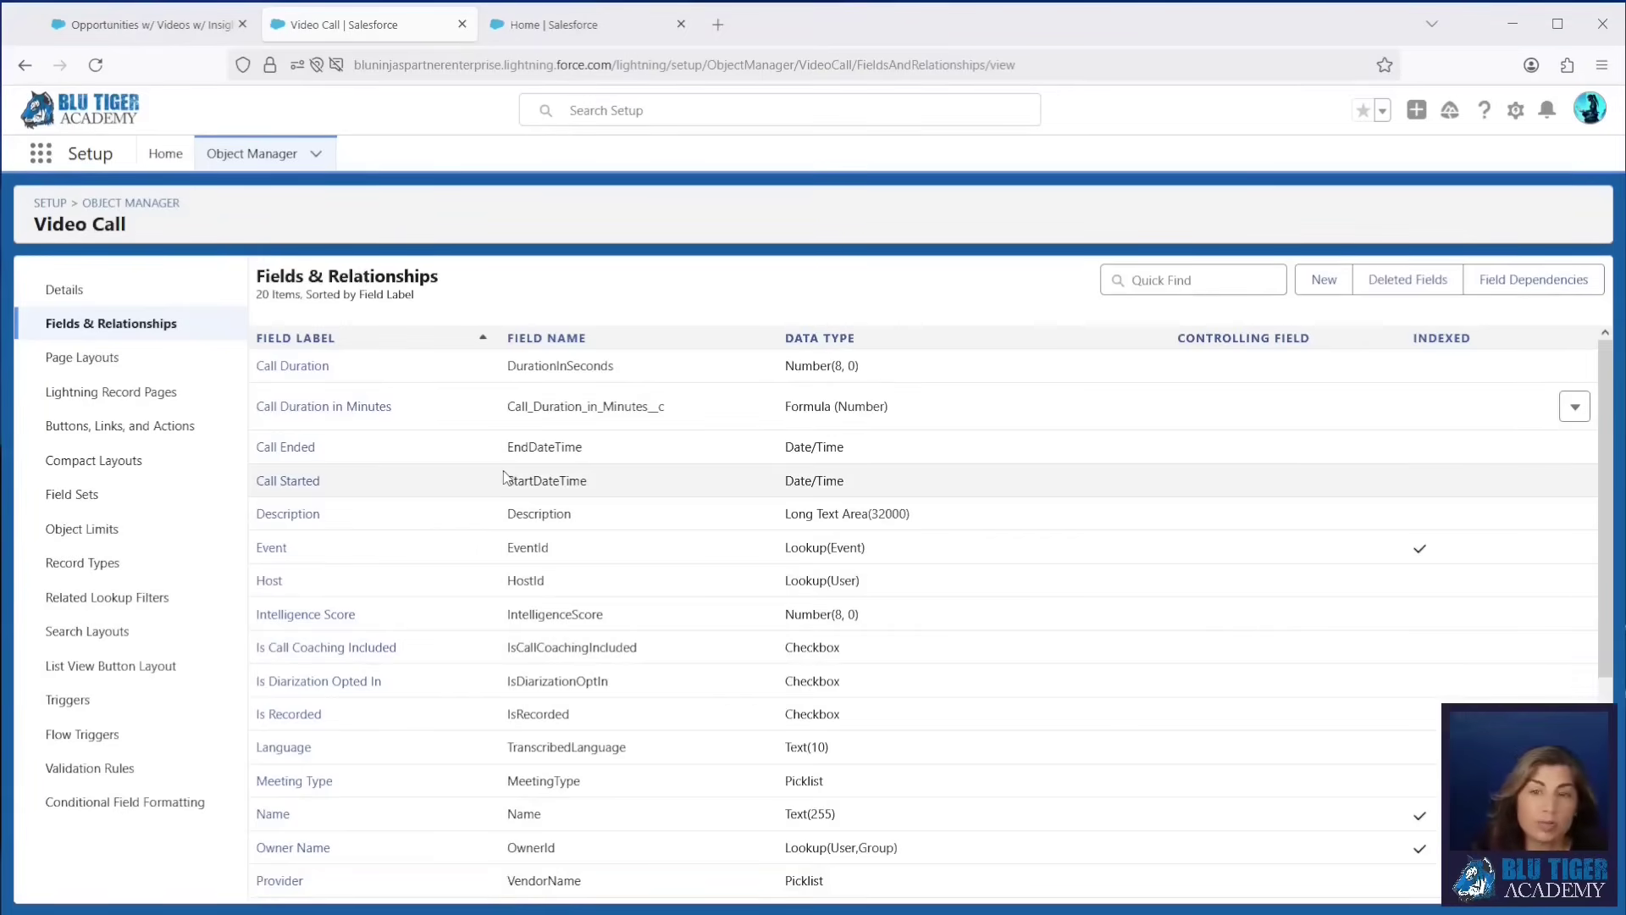
Open Report Types in Setup and start a new custom report type.
{"action": "left_click", "coordinate": [161, 25]}
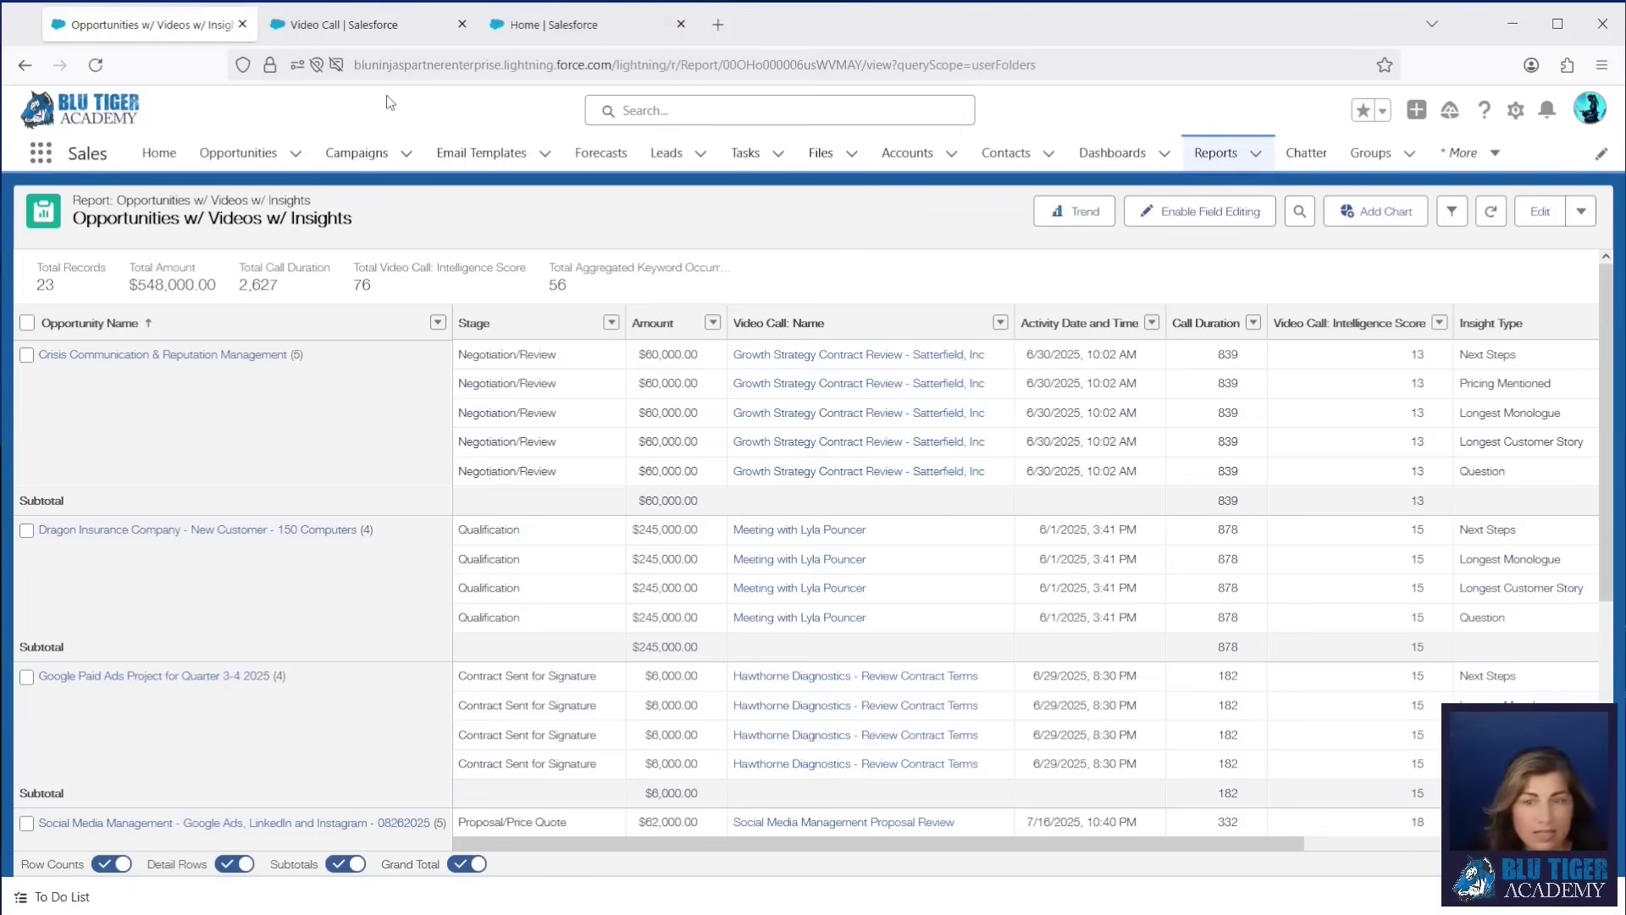
{"action": "left_click", "coordinate": [530, 37]}
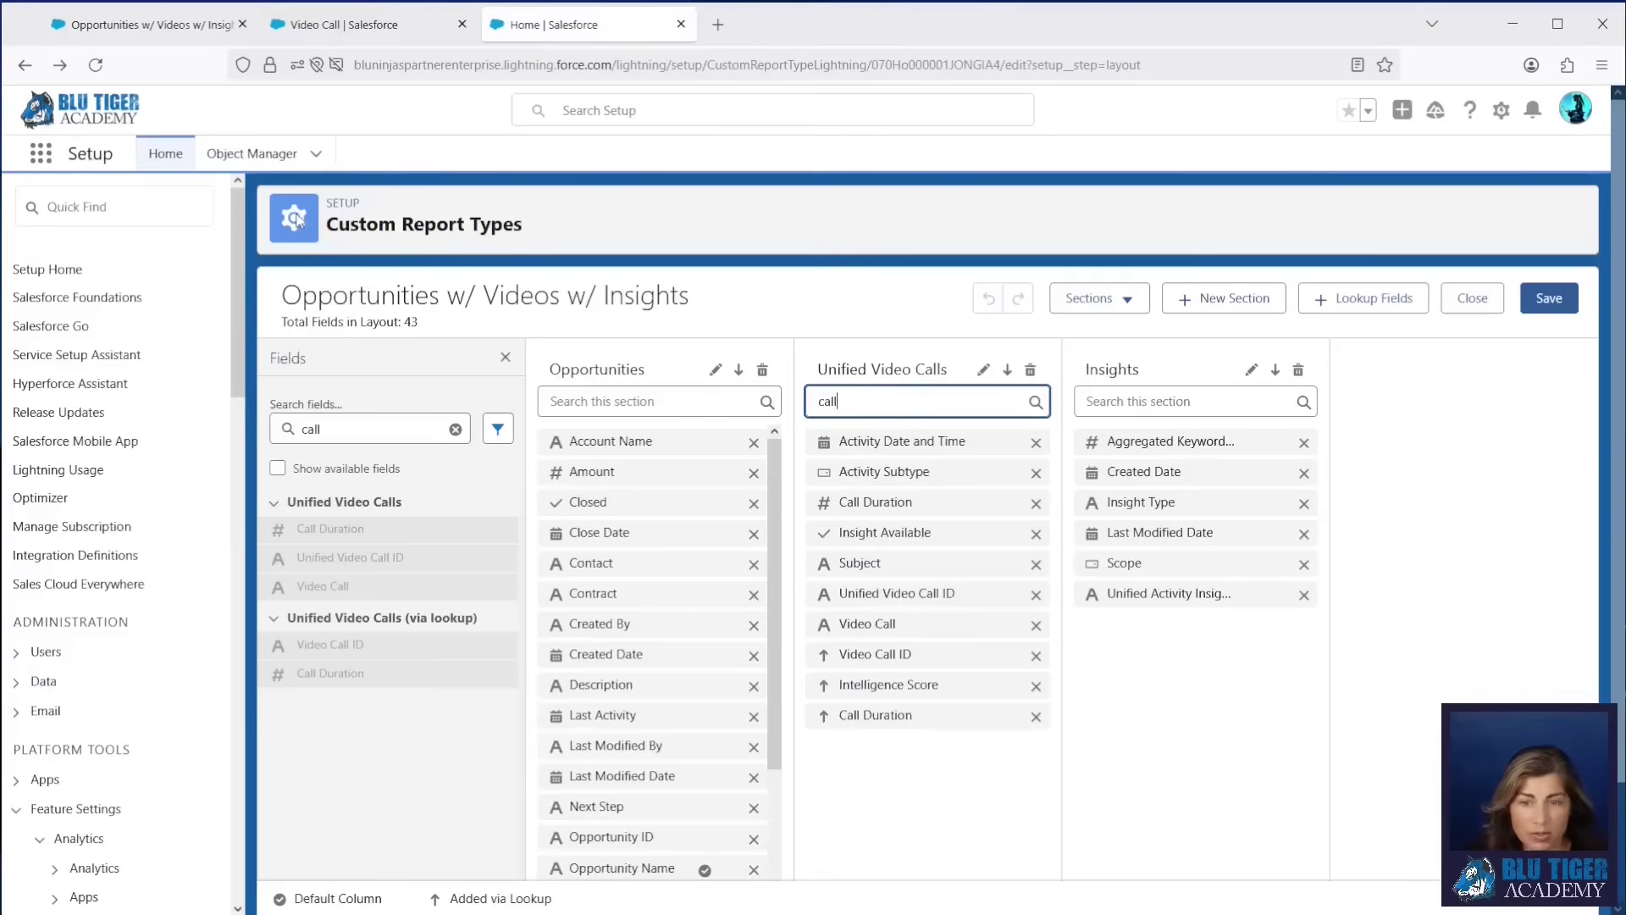
{"action": "left_click", "coordinate": [175, 214]}
{"action": "type", "text": "report typ"}
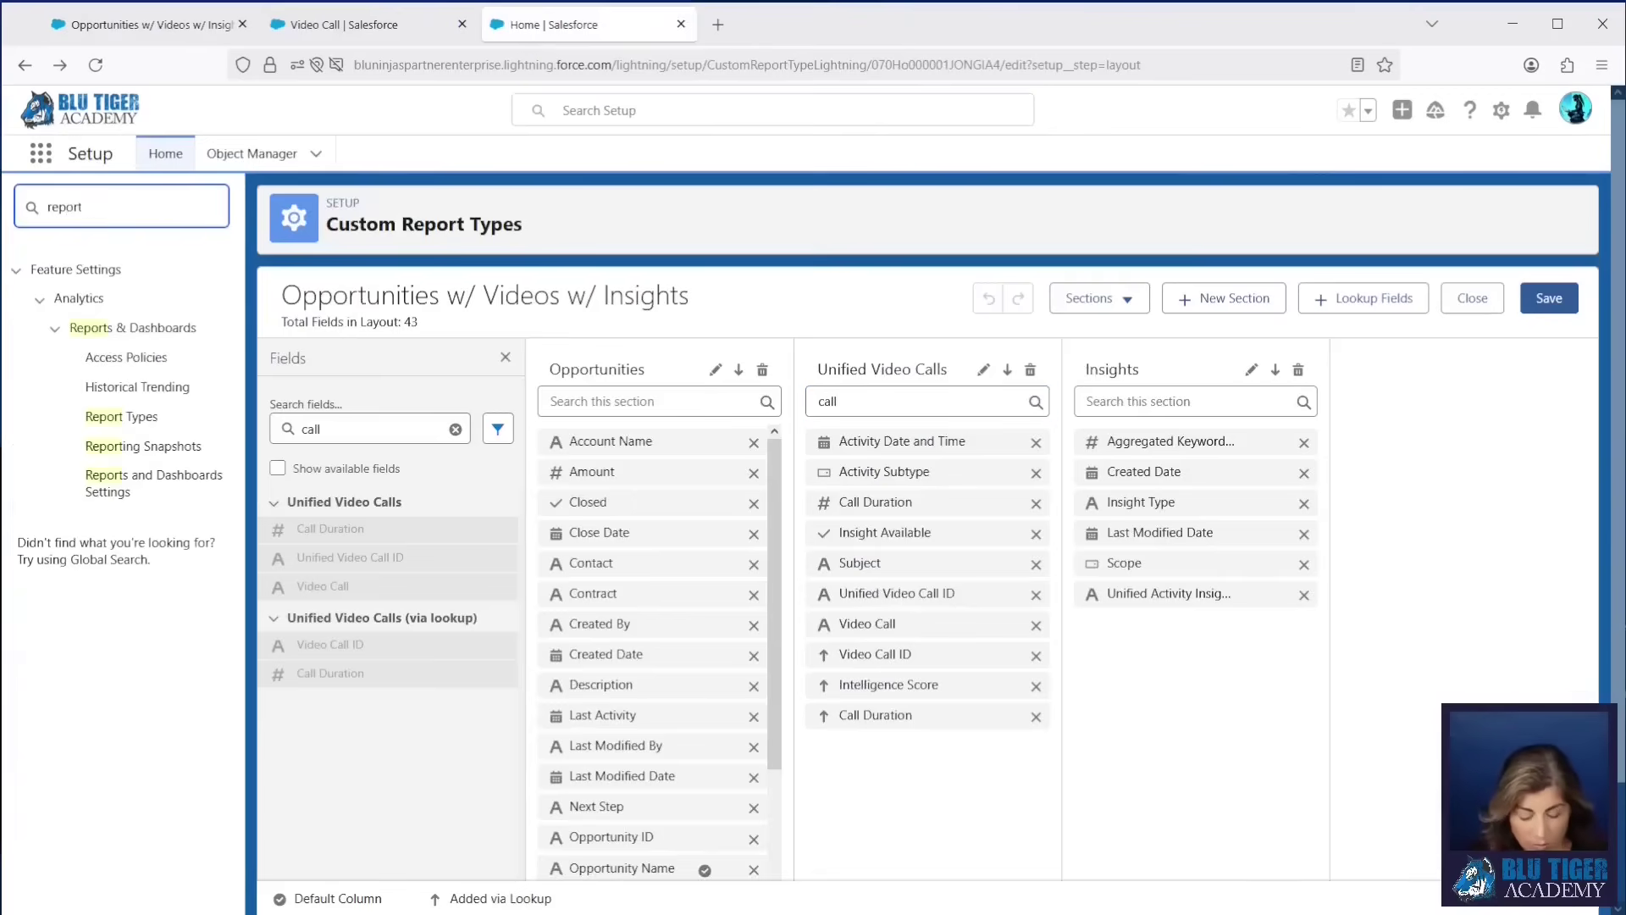
{"action": "type", "text": "e"}
{"action": "left_click", "coordinate": [136, 362]}
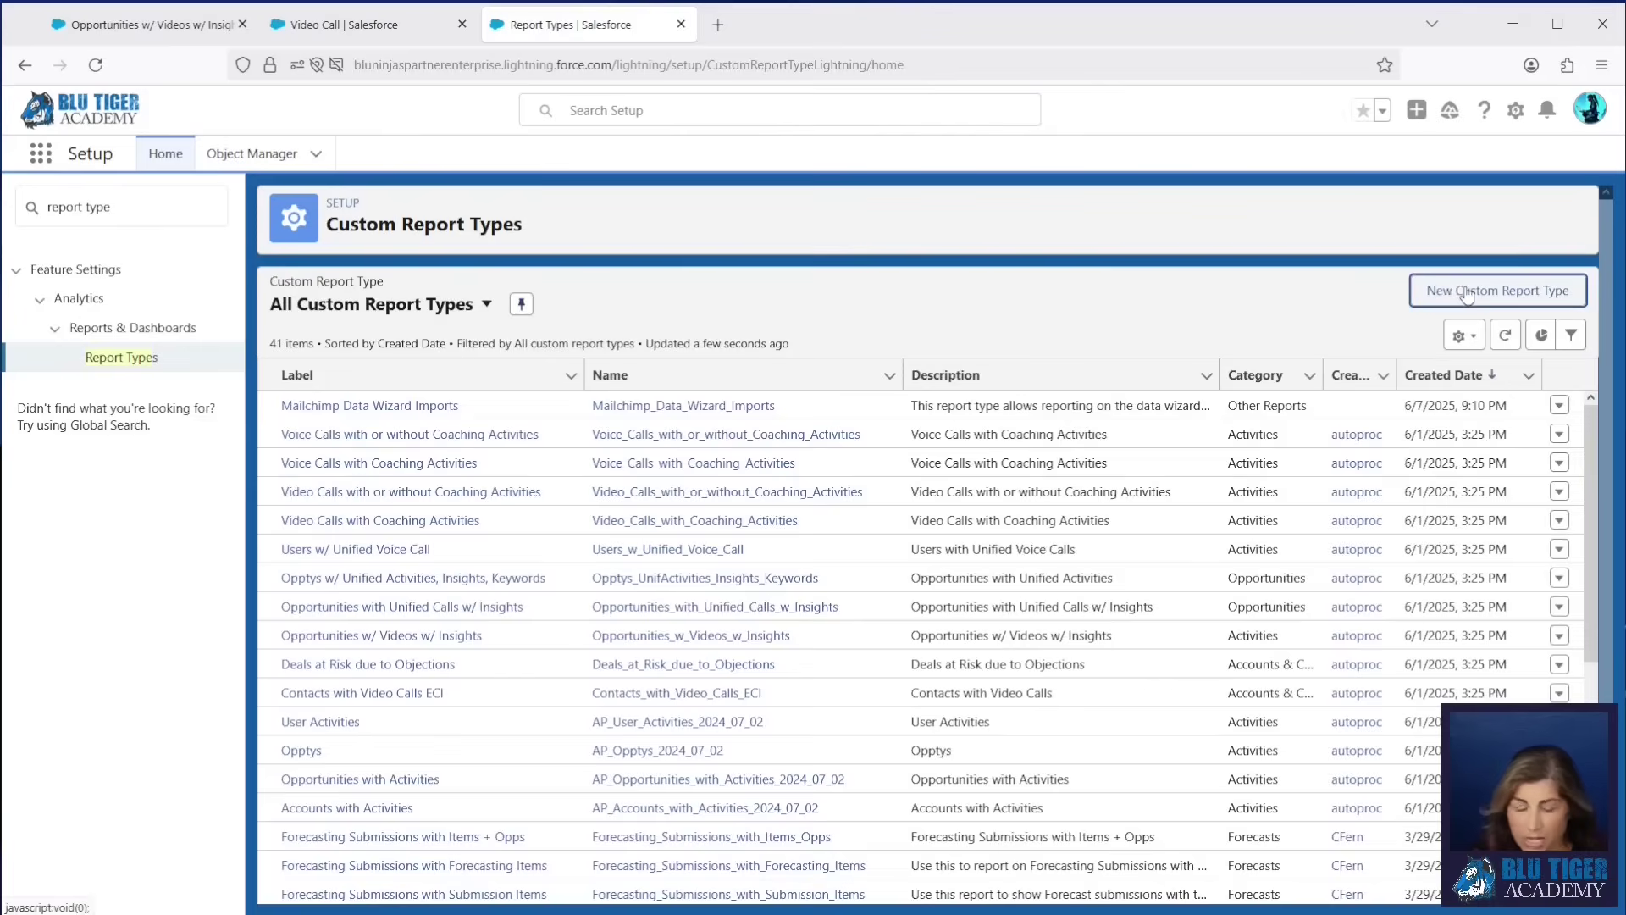
{"action": "left_click", "coordinate": [1496, 291]}
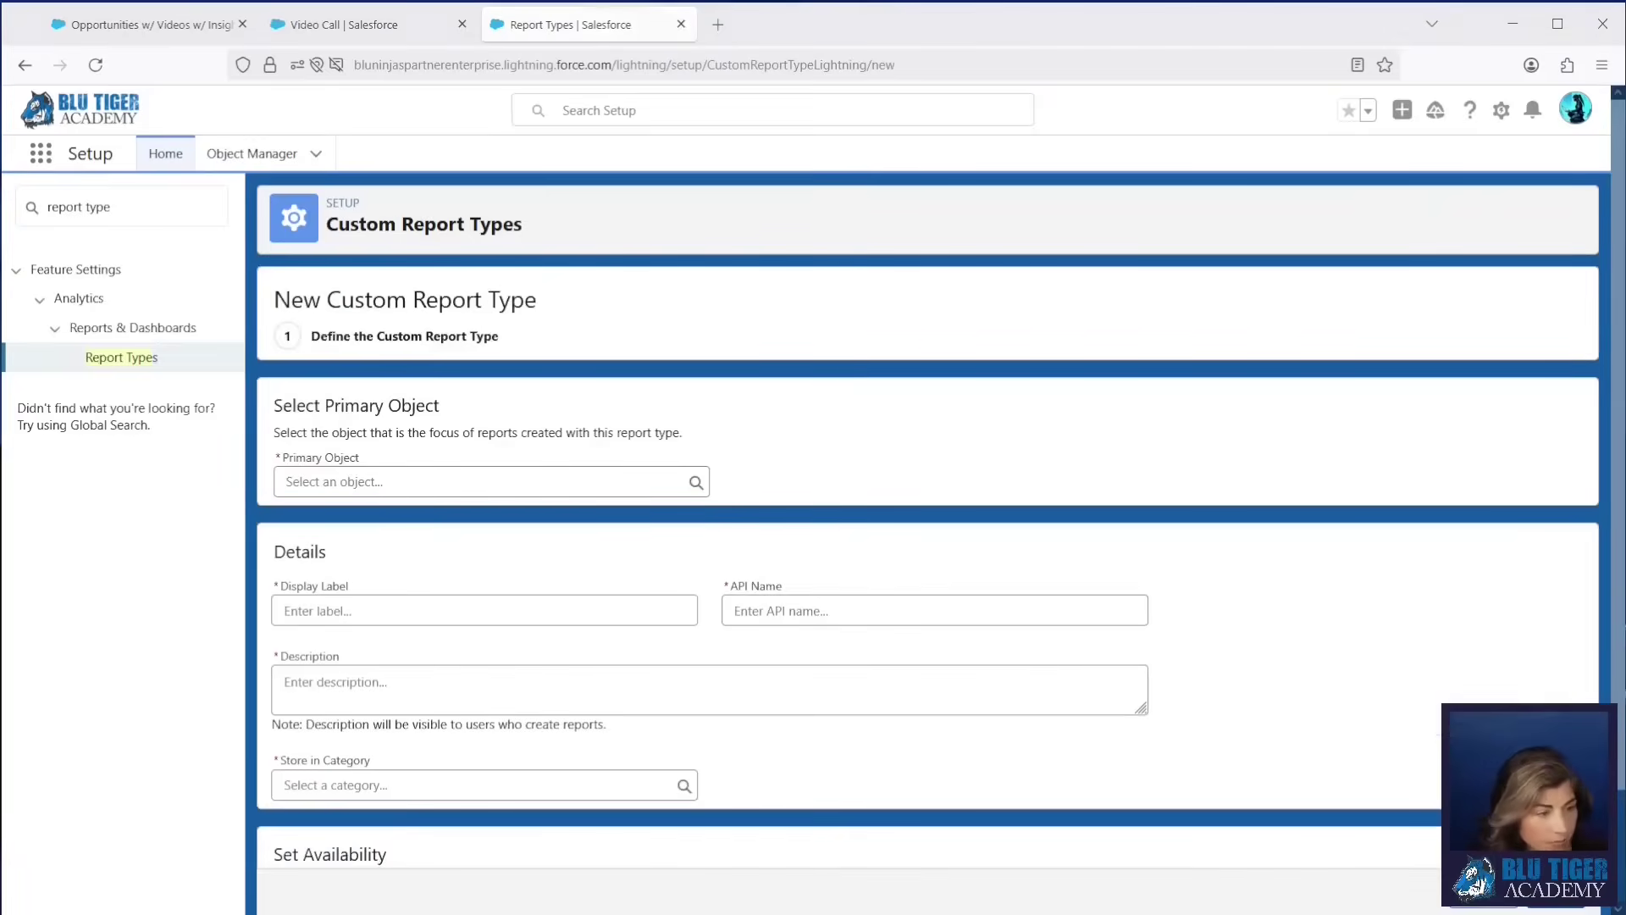
Set Video Calls as the report type's primary object and enter the display label "Video Calls with or without Video Participants".
{"action": "left_click", "coordinate": [390, 482]}
{"action": "type", "text": "video"}
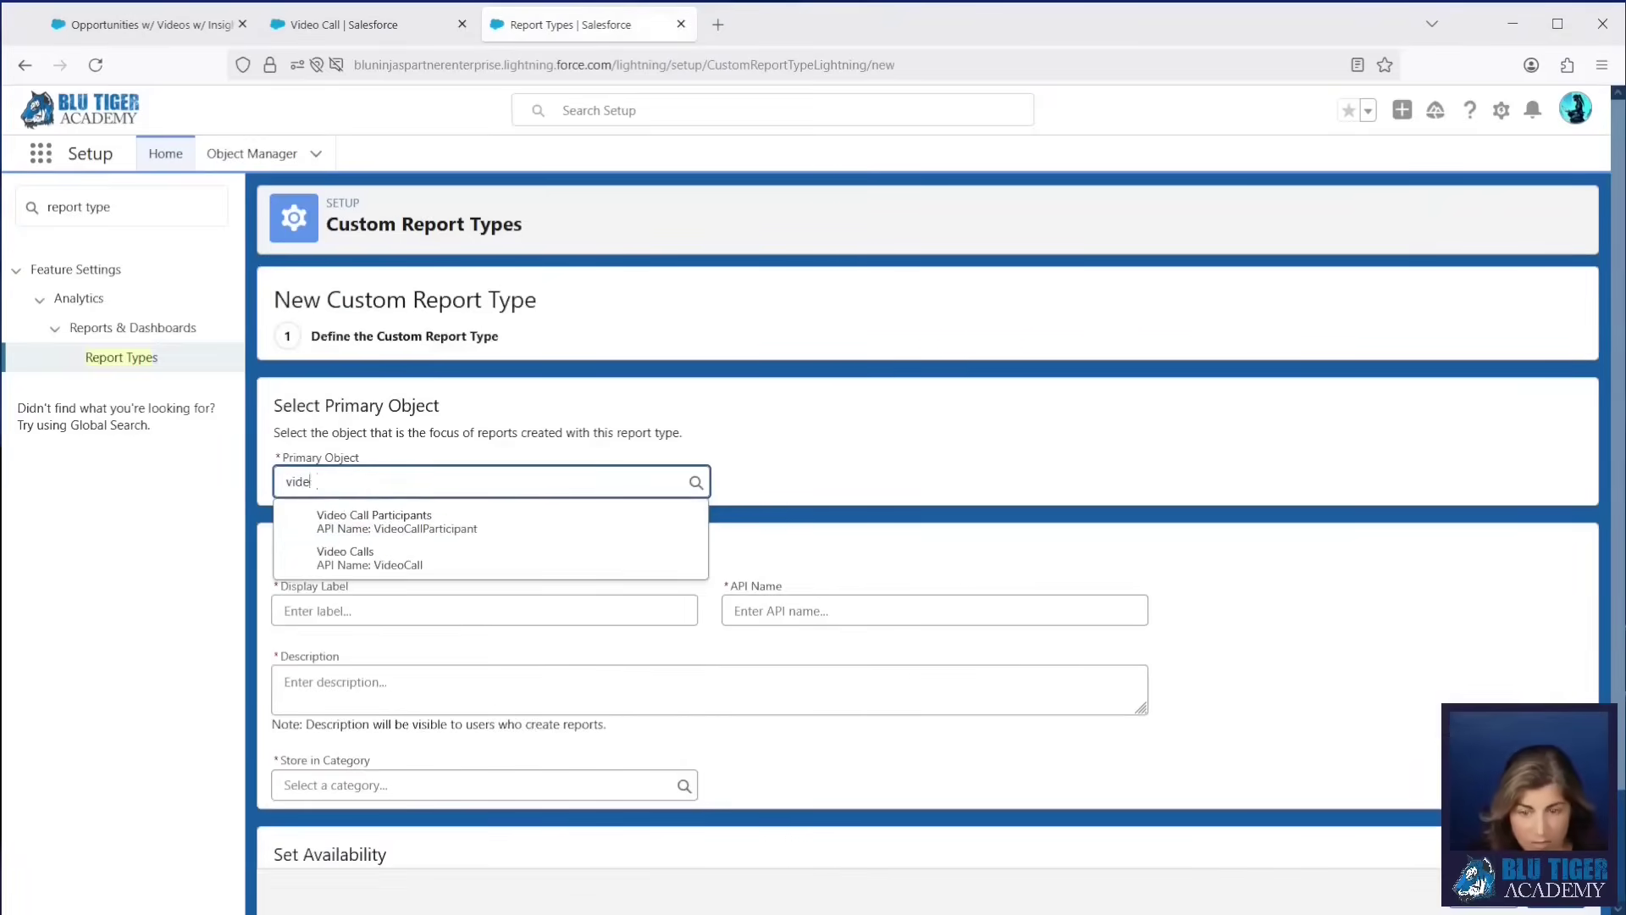
{"action": "left_click", "coordinate": [389, 557]}
{"action": "left_click", "coordinate": [370, 611]}
{"action": "type", "text": "Video Calls with or without Video Participants"}
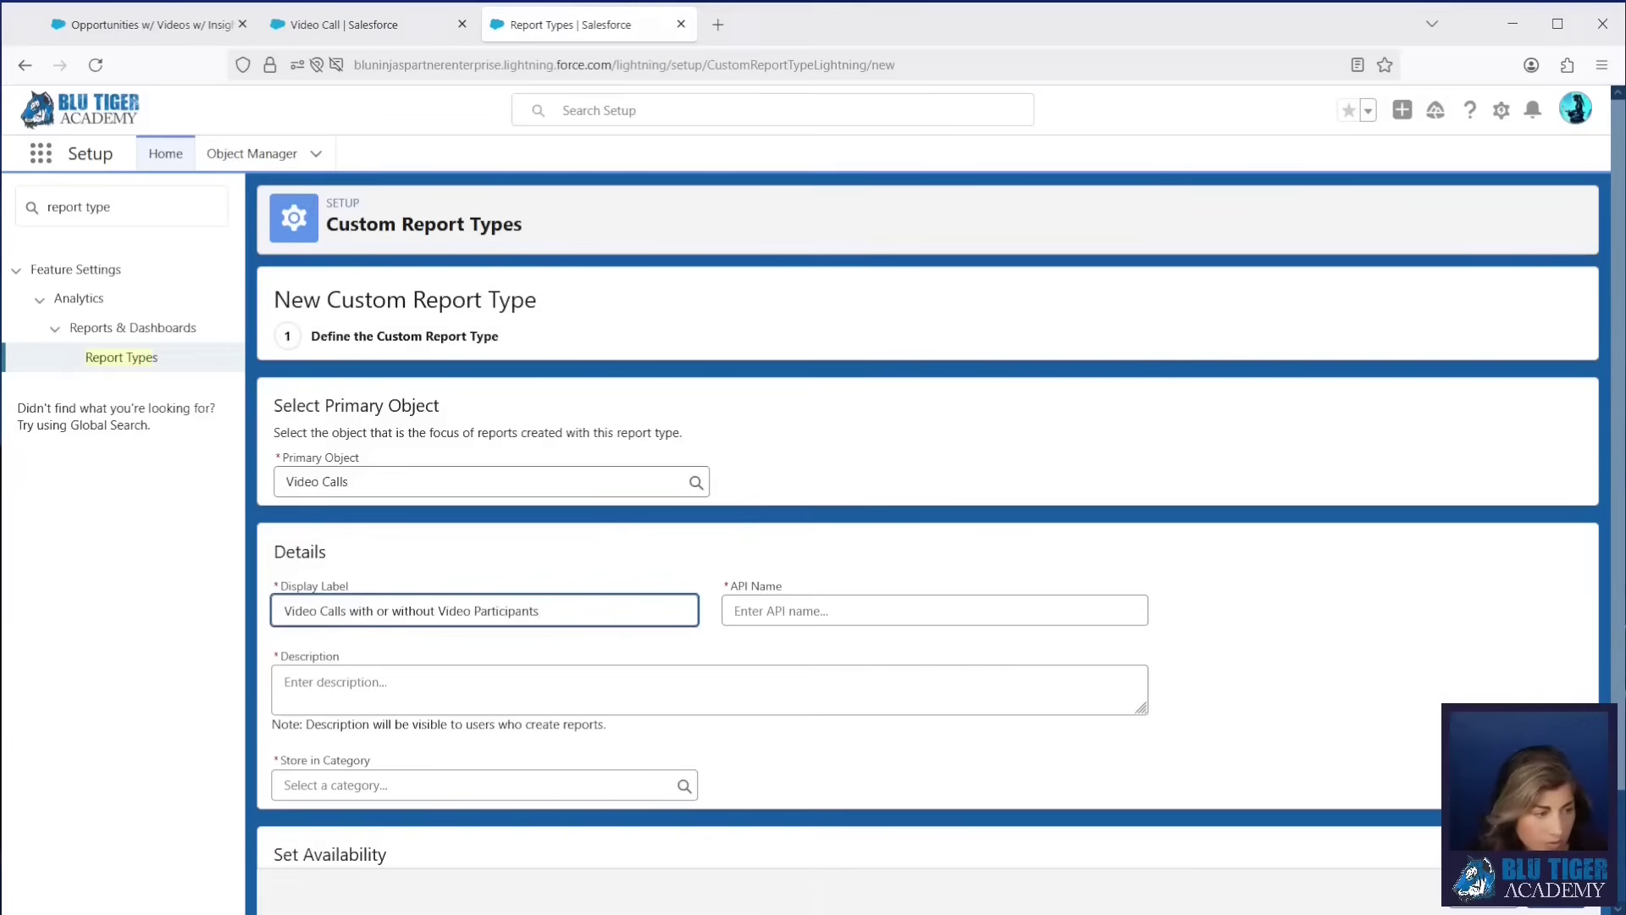
{"action": "key", "text": "Tab"}
Describe the report type as showing all video calls and their Lead, Contact or User participants, store it under Activities, and set it to Deployed.
{"action": "left_click", "coordinate": [338, 690]}
{"action": "type", "text": "Use this report to see all video calls and their related participants whether they are a Lead, Contact or User."}
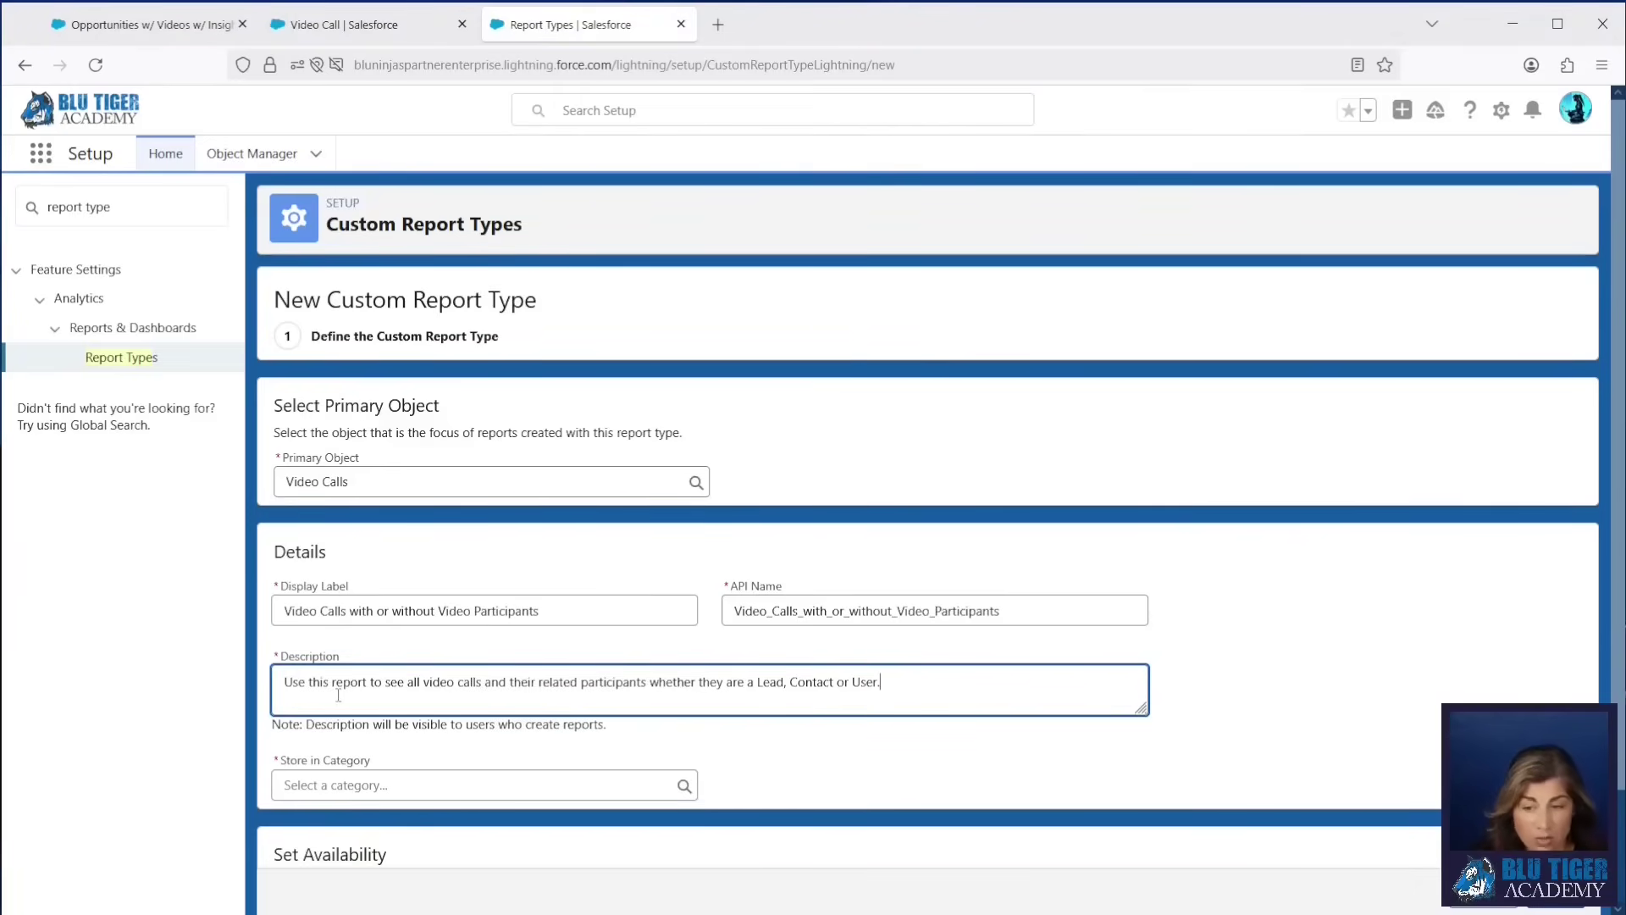
{"action": "left_click", "coordinate": [335, 777]}
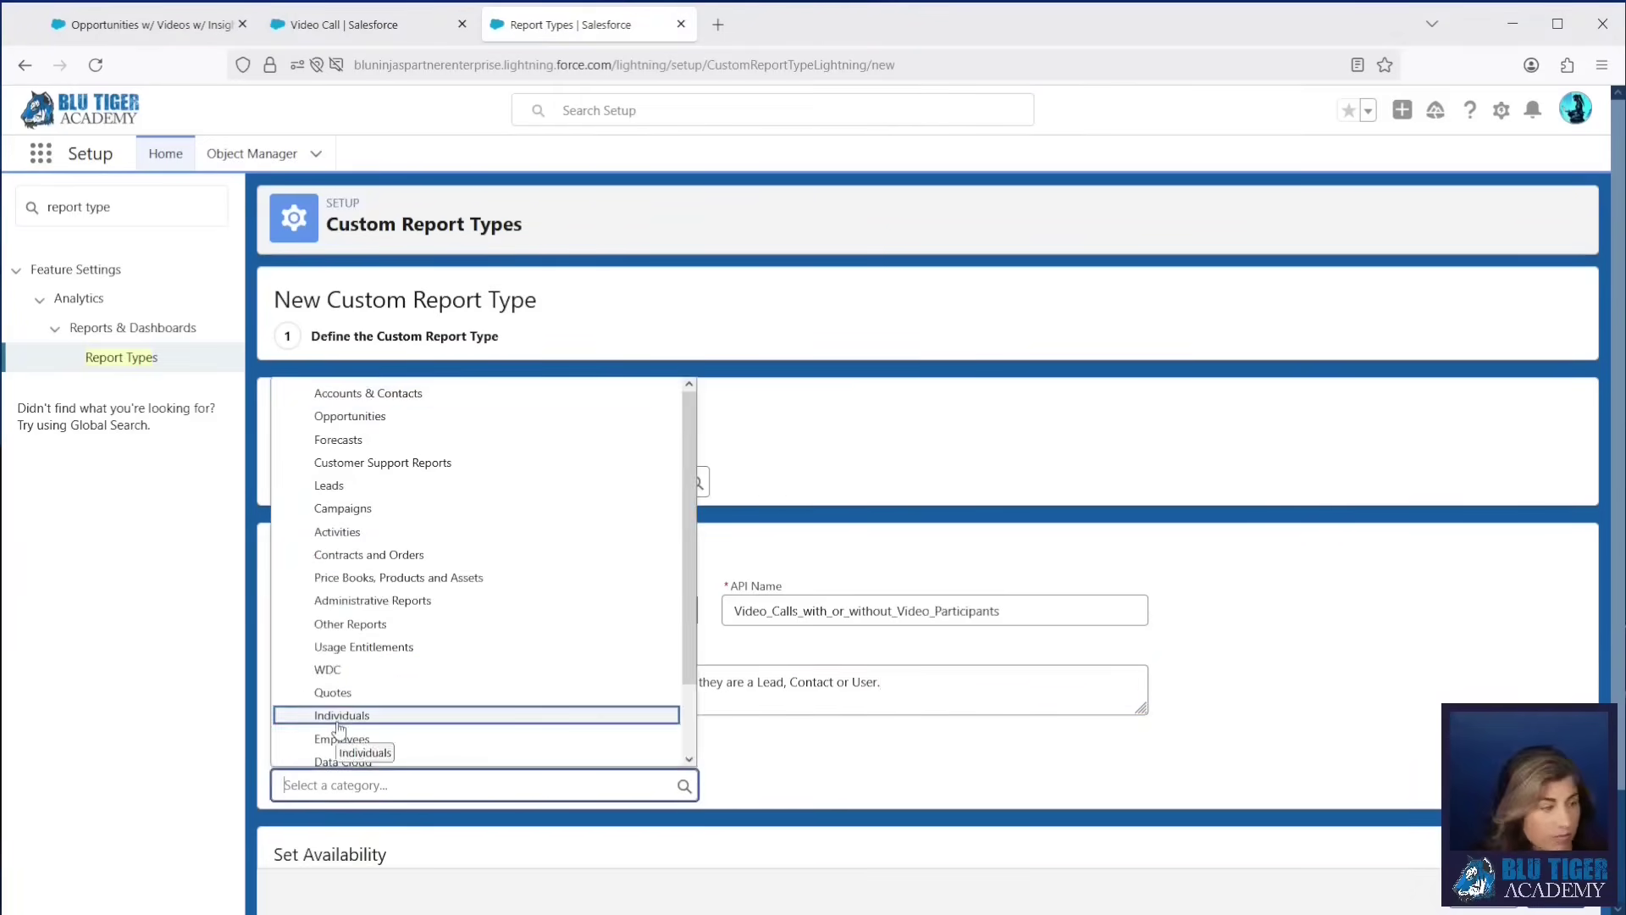
{"action": "left_click", "coordinate": [334, 522]}
{"action": "scroll", "coordinate": [364, 810], "scroll_direction": "down", "scroll_amount": 2}
{"action": "left_click", "coordinate": [281, 820]}
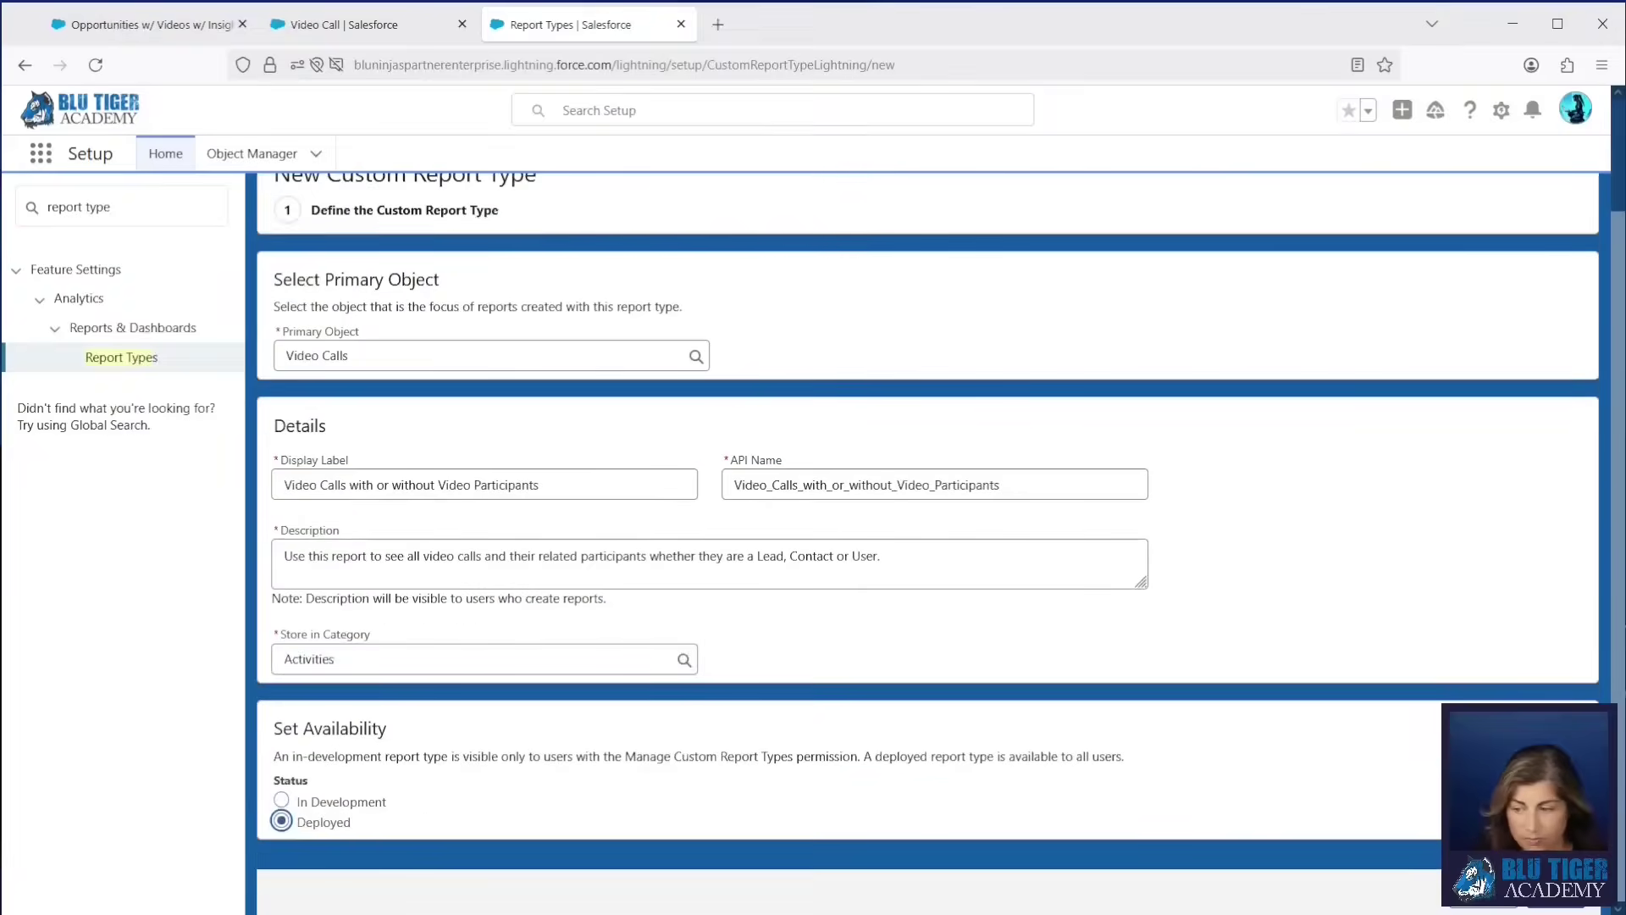
{"action": "left_click", "coordinate": [1567, 908]}
Relate Video Call Participants to Video Calls so that "A" records may or may not have related "B" records, and save the report type.
{"action": "left_click", "coordinate": [581, 531]}
{"action": "left_click", "coordinate": [582, 575]}
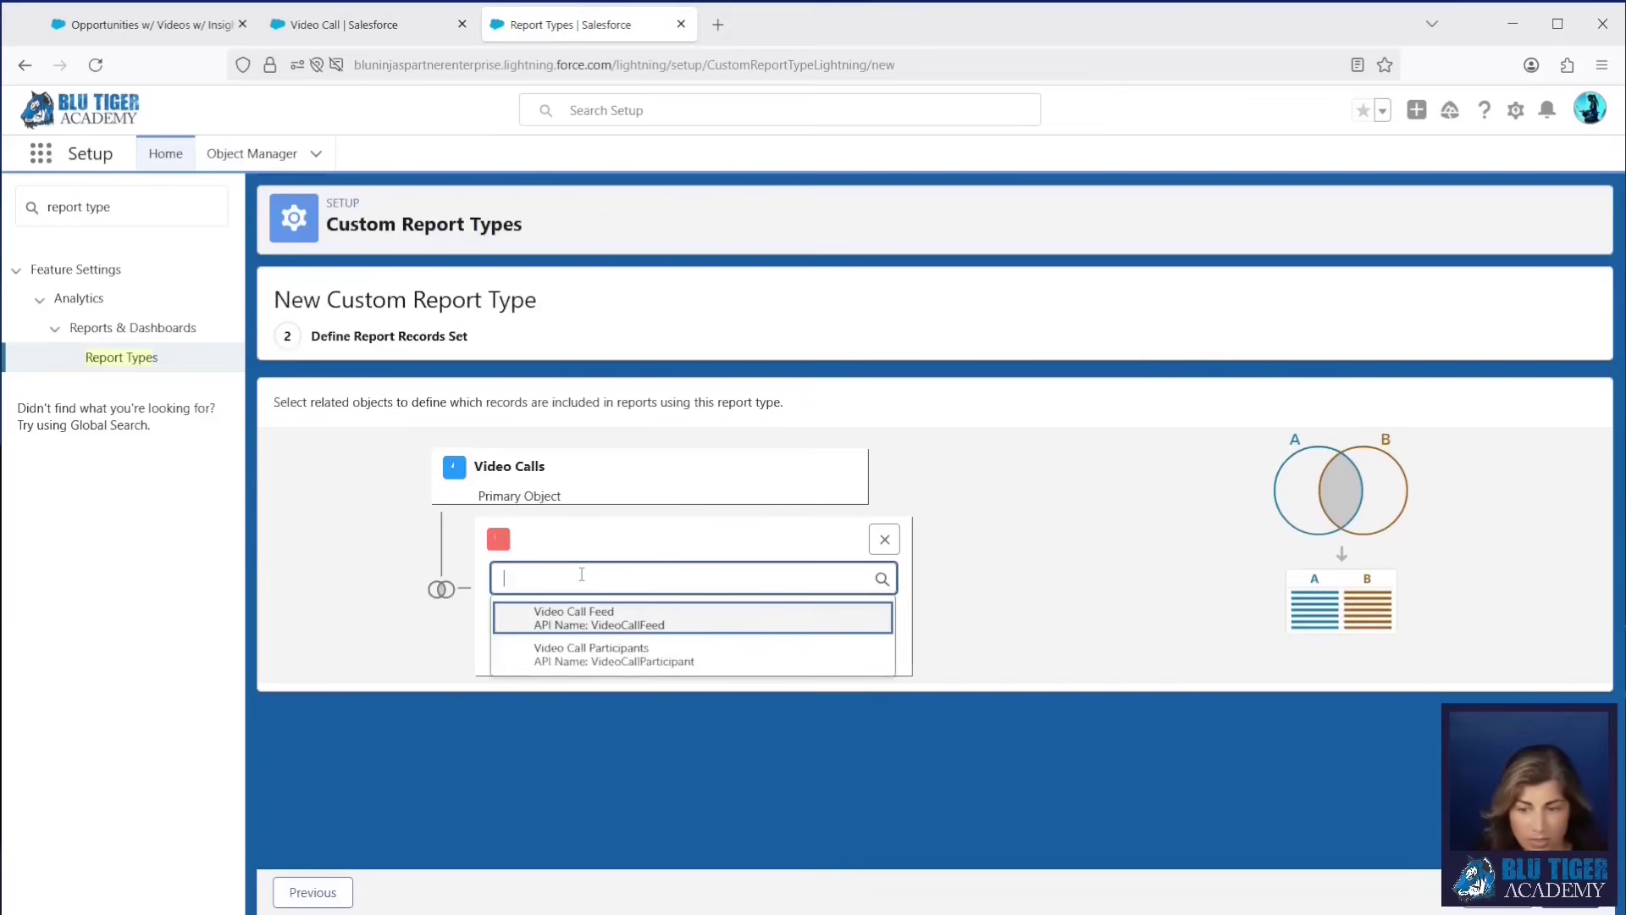
{"action": "left_click", "coordinate": [631, 657]}
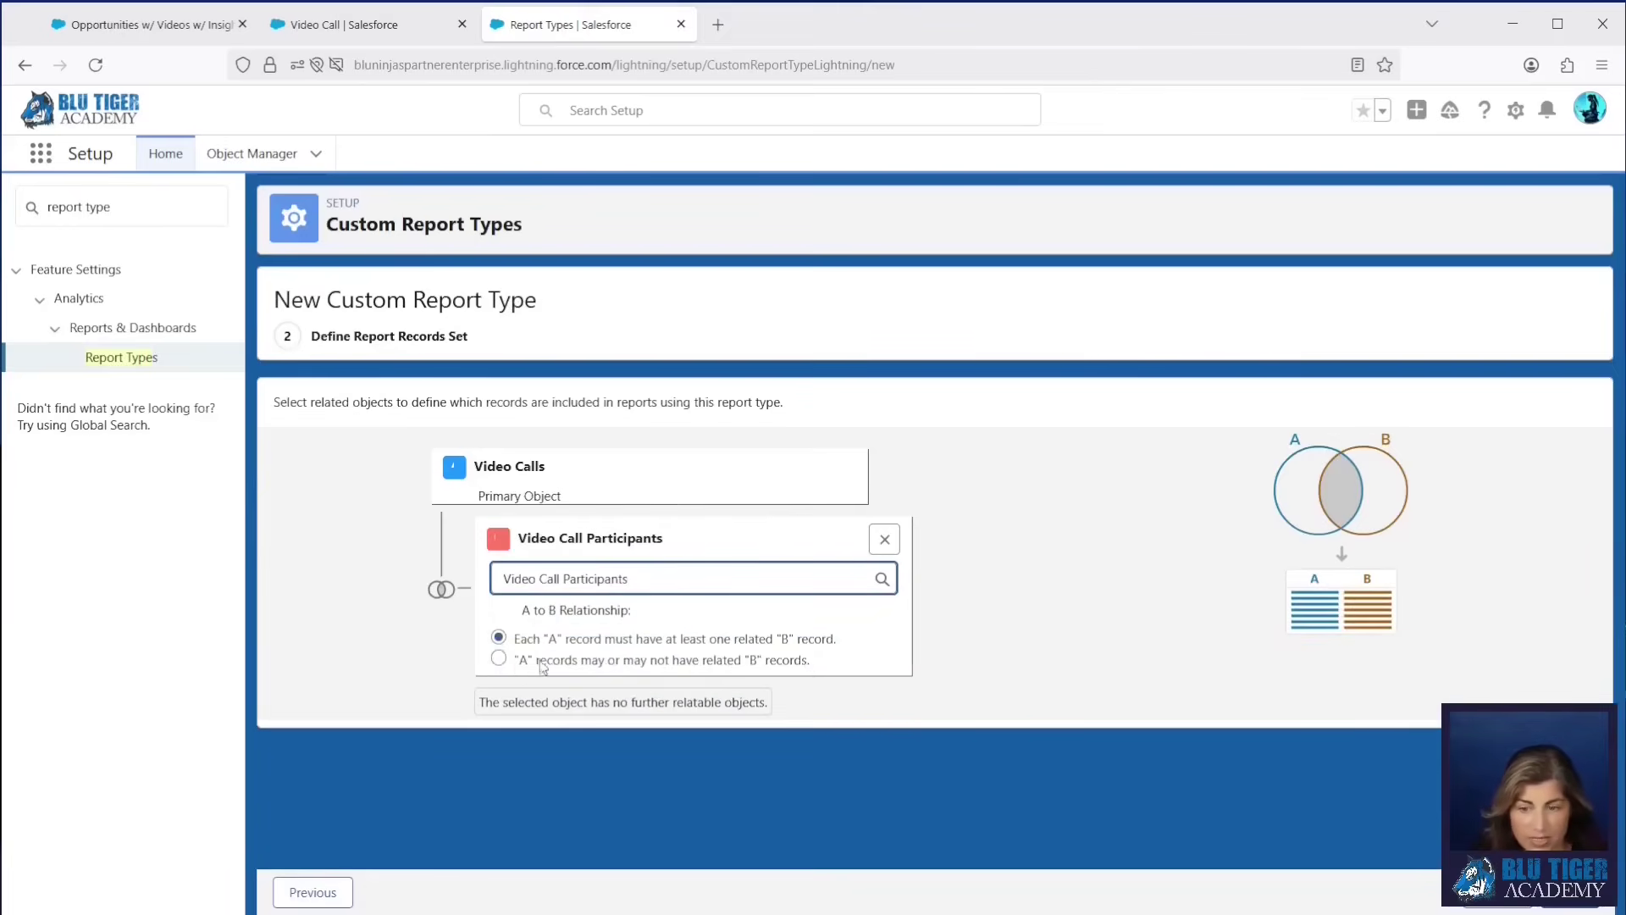
{"action": "left_click", "coordinate": [498, 660]}
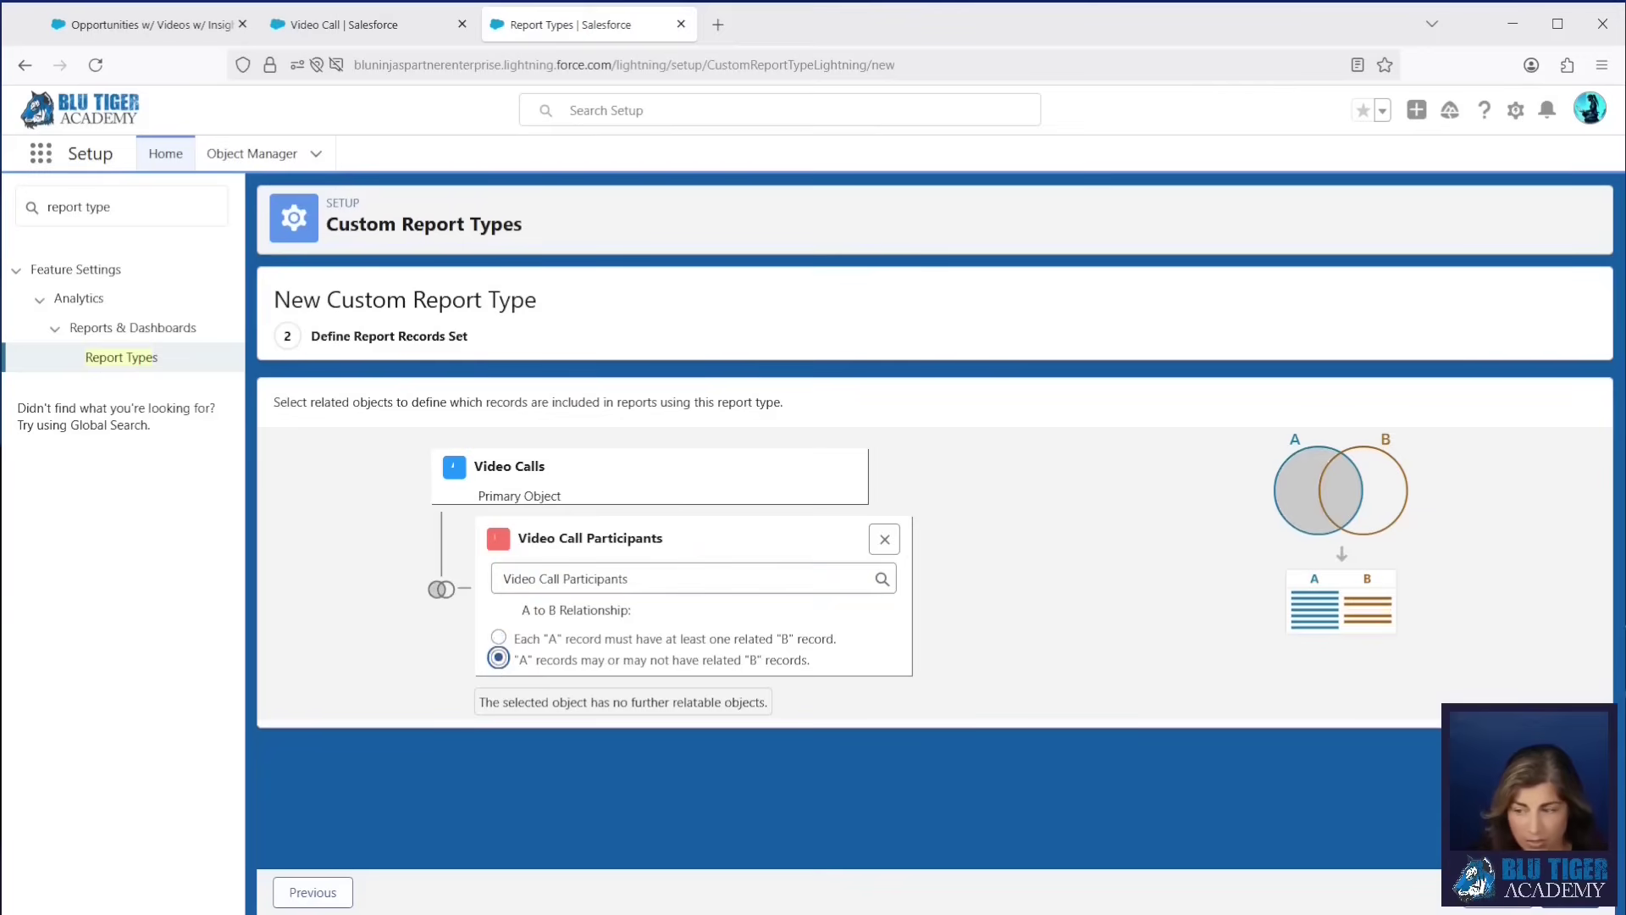
{"action": "left_click", "coordinate": [1567, 903]}
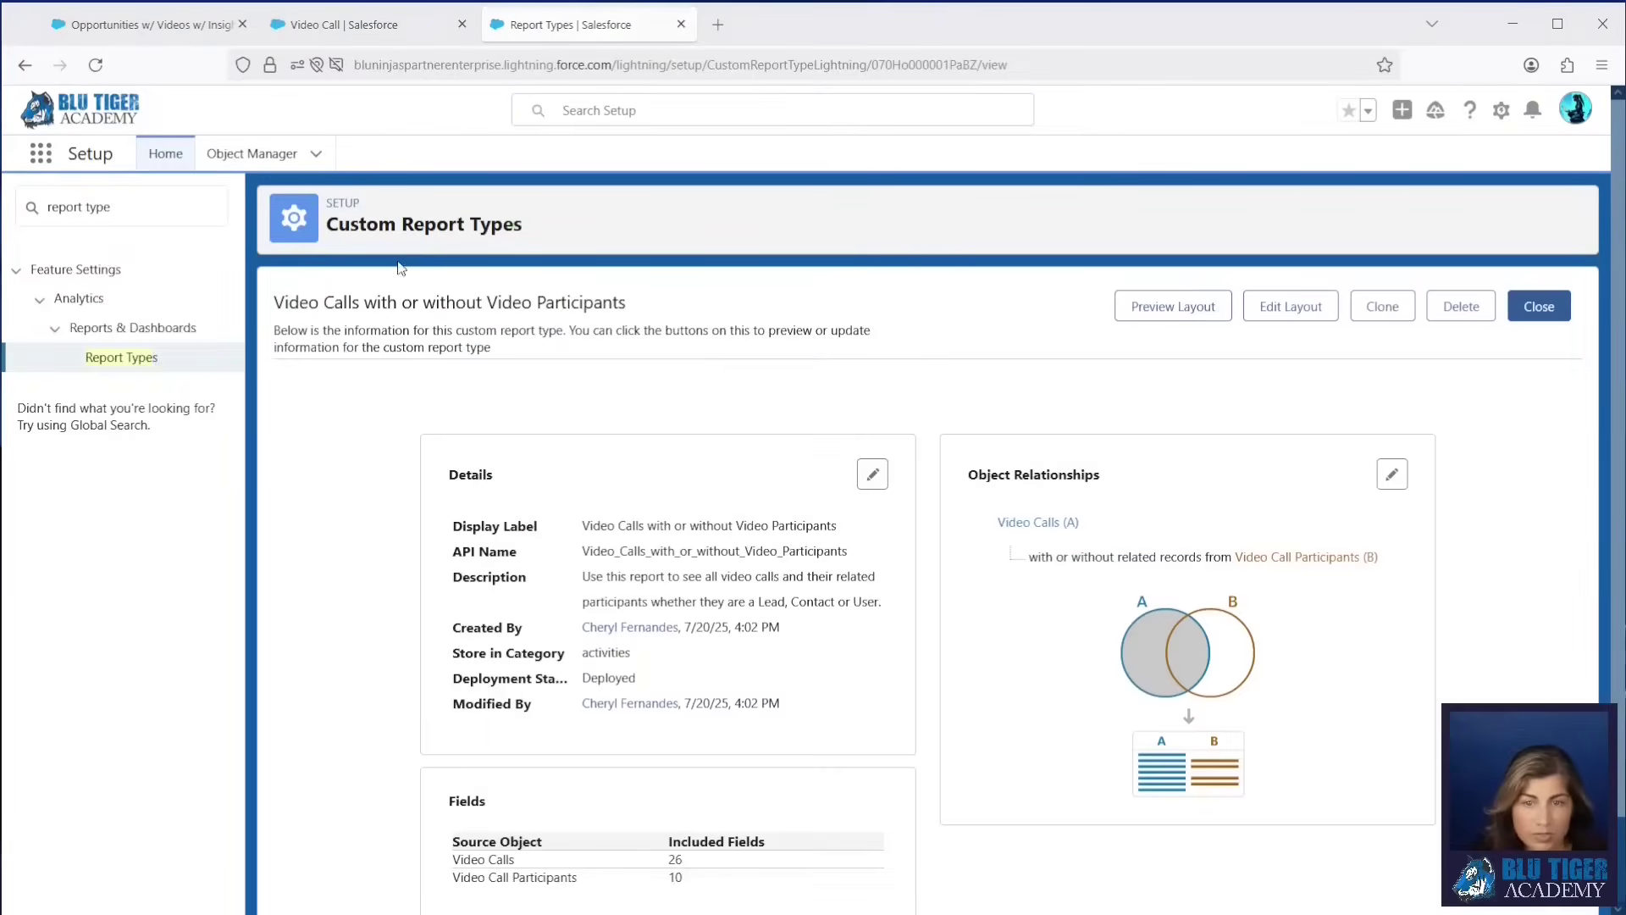
Start a new report in the Sales app from the Video Calls with or without Video Participants report type.
{"action": "left_click", "coordinate": [182, 26]}
{"action": "left_click", "coordinate": [1245, 187]}
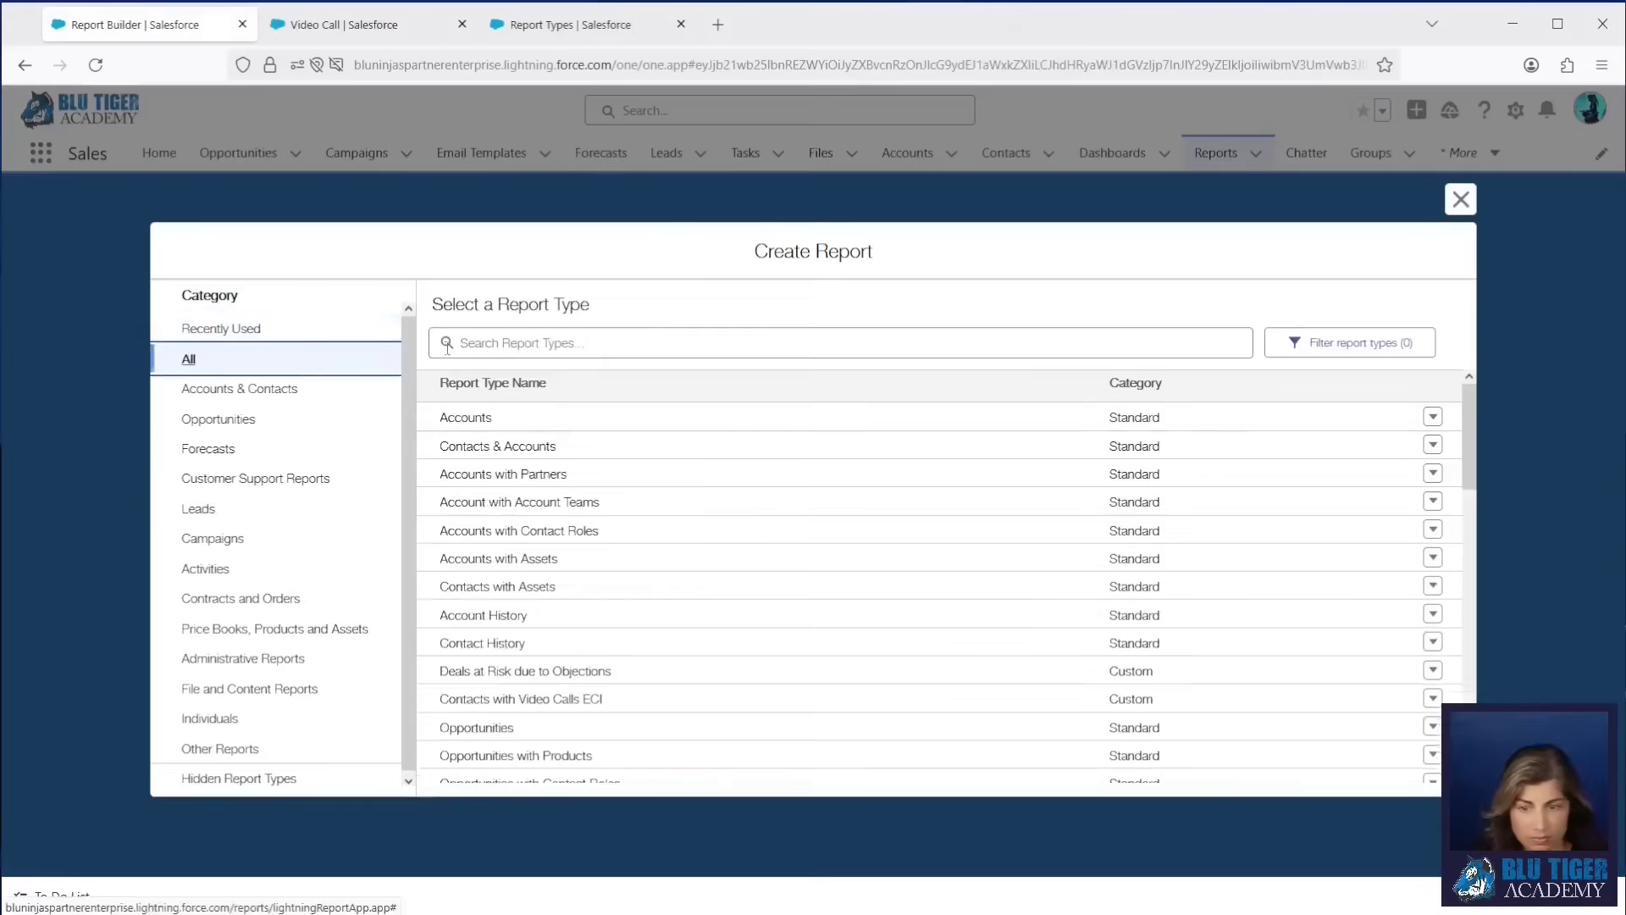
{"action": "left_click", "coordinate": [448, 344]}
{"action": "type", "text": "video call"}
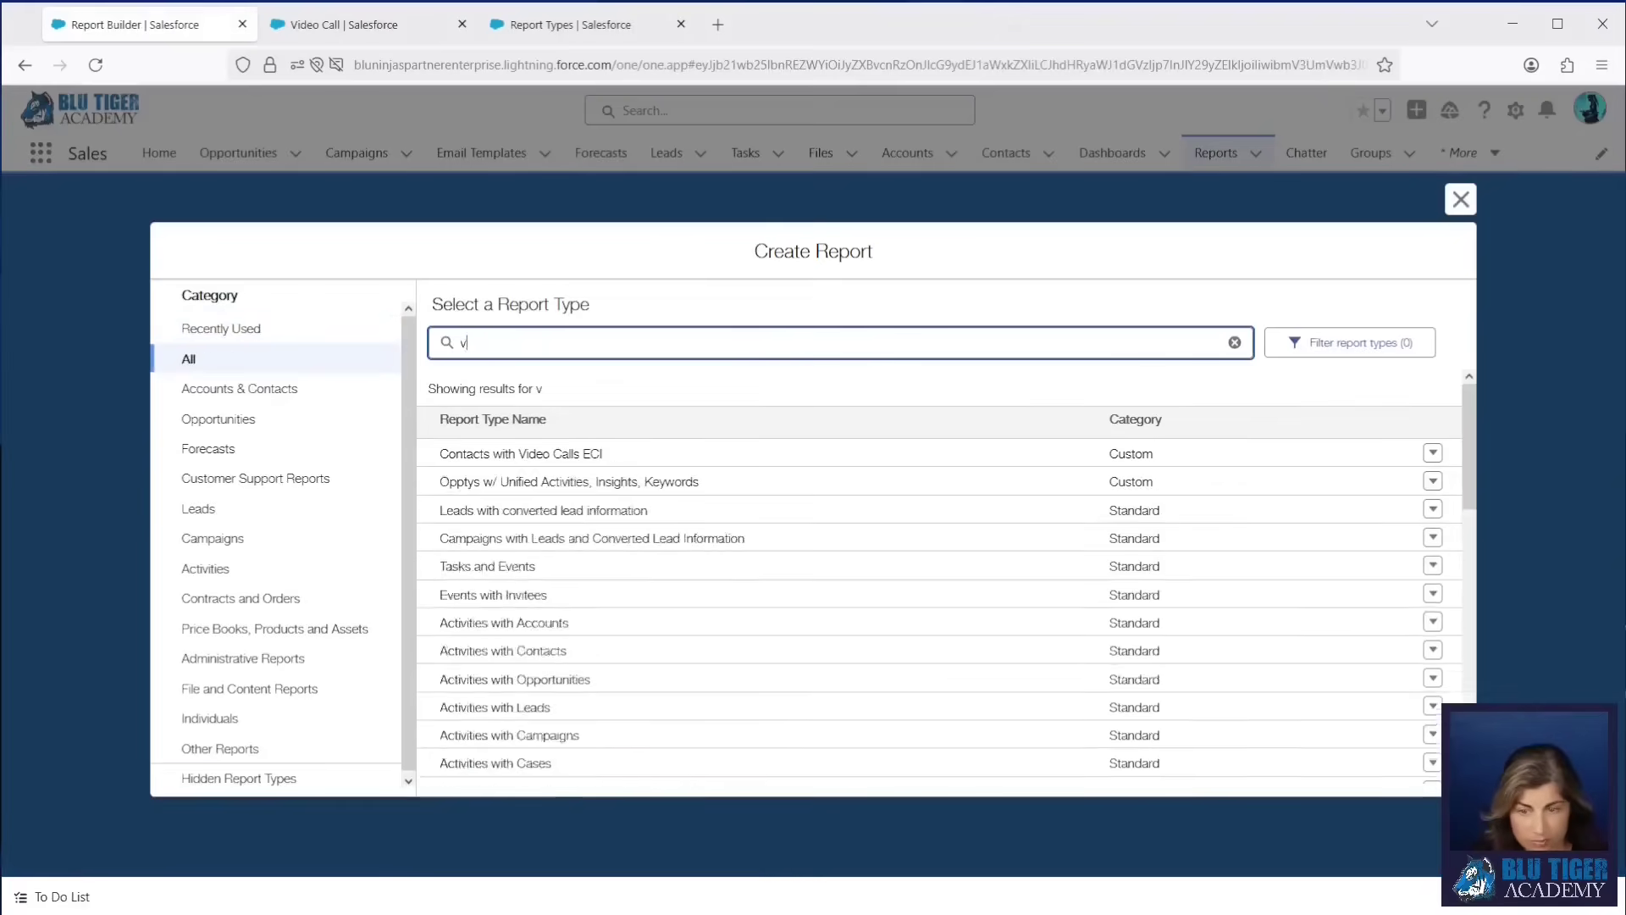
{"action": "left_click", "coordinate": [492, 540]}
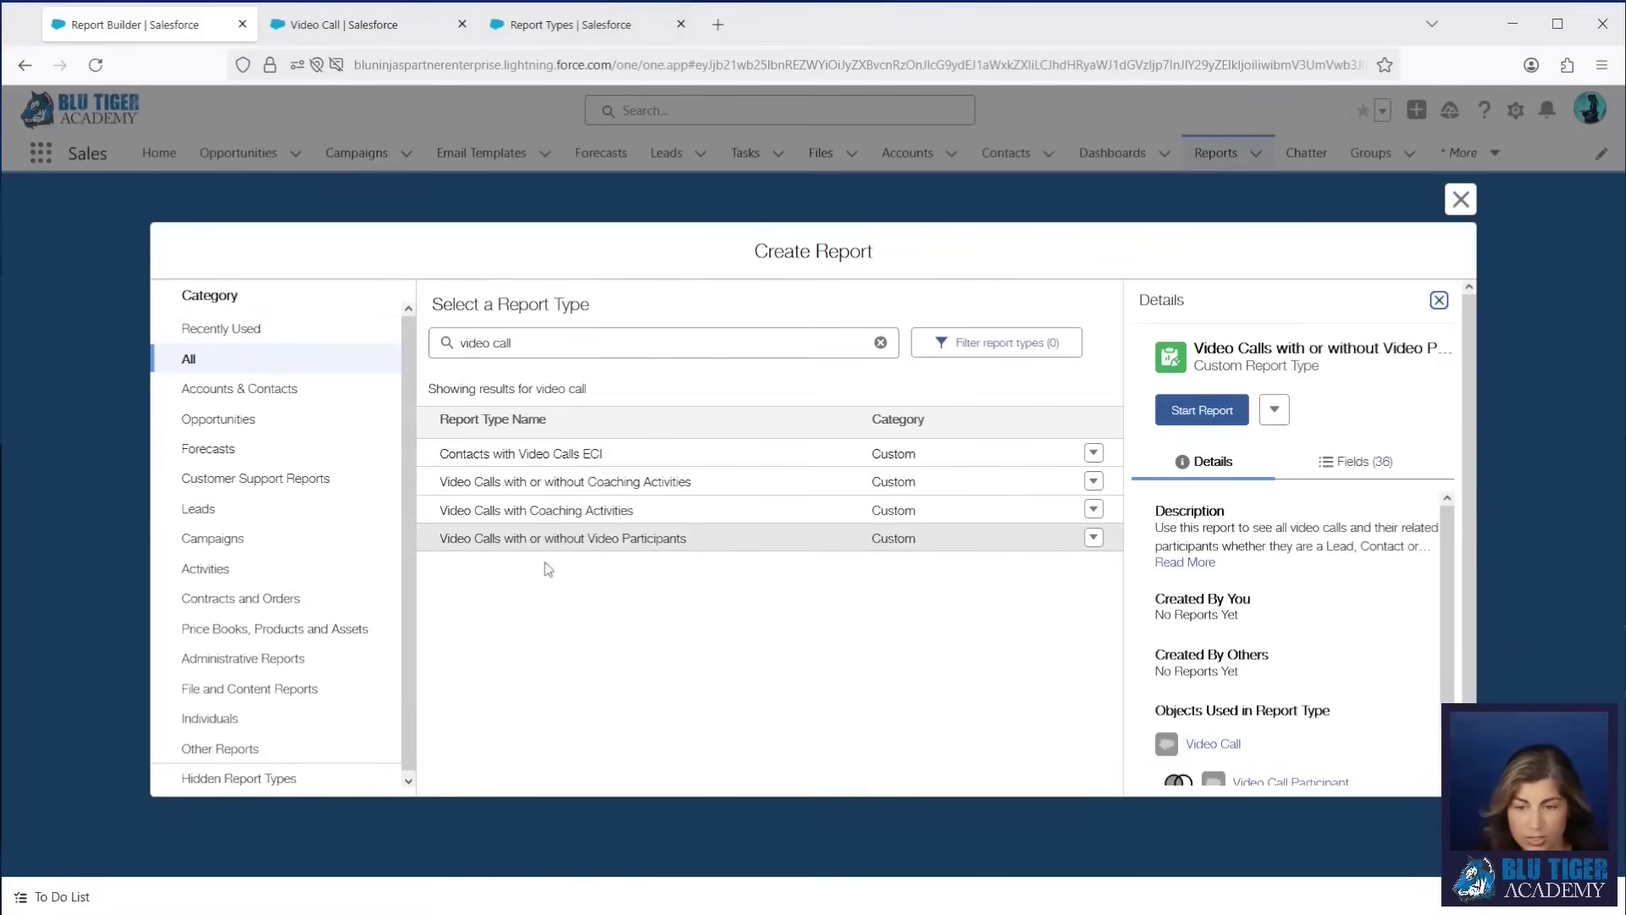
{"action": "left_click", "coordinate": [1206, 411]}
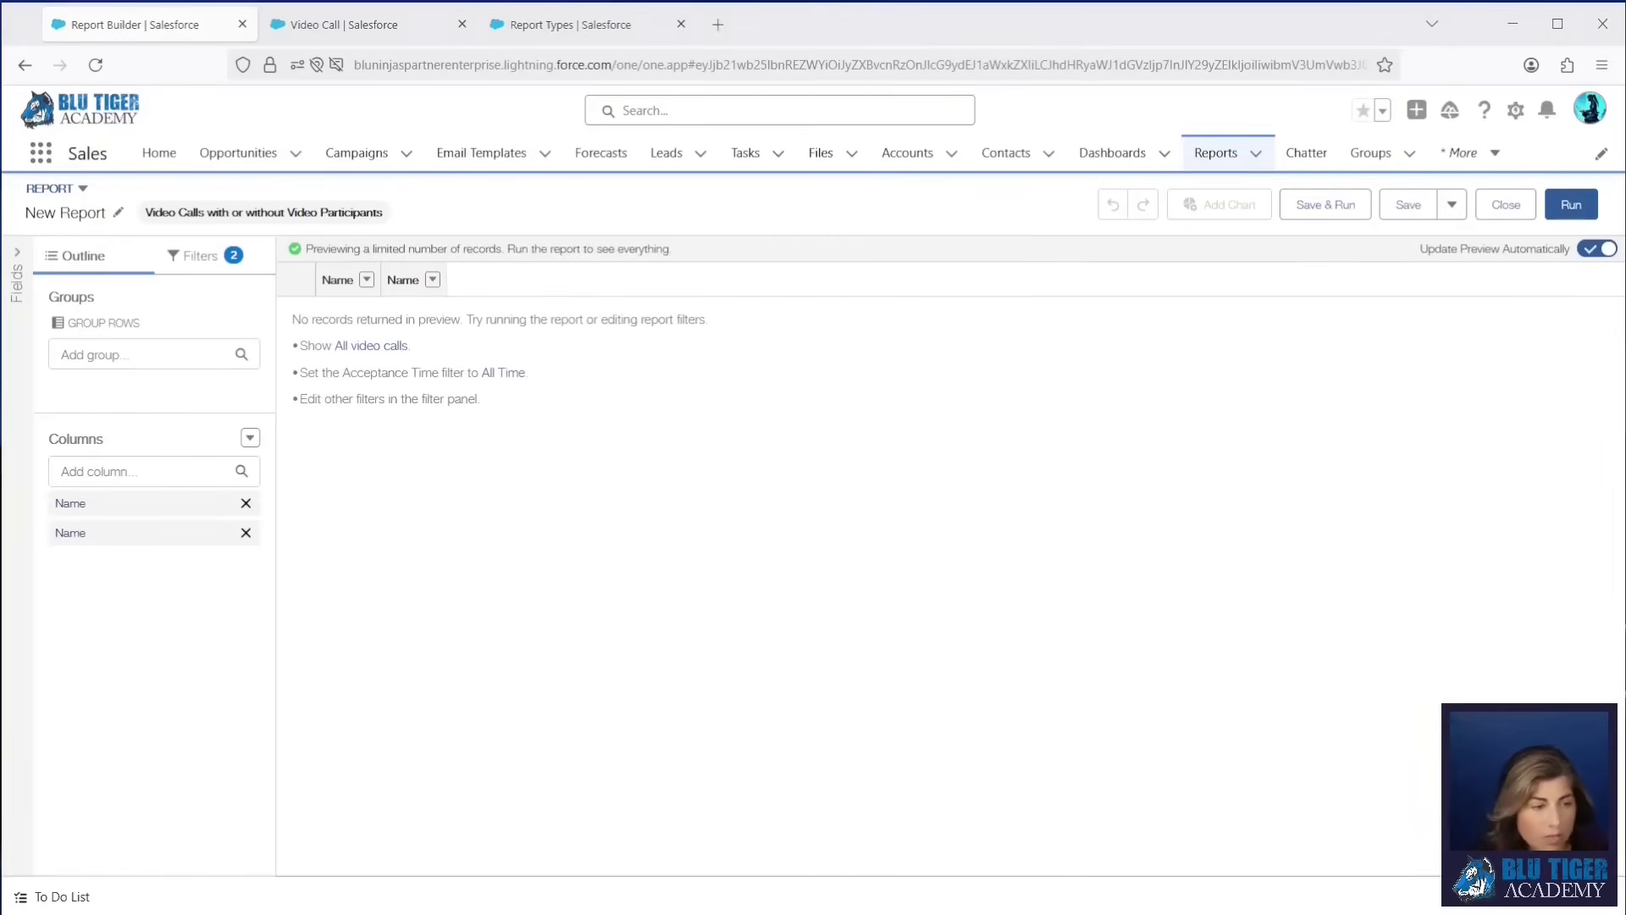
Add the columns Call Started, Call Ended, Intelligence Score, Is Call Coaching Included and Is Diarization Opted In to the report.
{"action": "left_click", "coordinate": [114, 464]}
{"action": "type", "text": "callst"}
{"action": "left_click", "coordinate": [120, 535]}
{"action": "type", "text": "end"}
{"action": "left_click", "coordinate": [119, 535]}
{"action": "type", "text": "inte"}
{"action": "left_click", "coordinate": [119, 536]}
{"action": "type", "text": "is"}
{"action": "left_click", "coordinate": [119, 536]}
{"action": "type", "text": "is"}
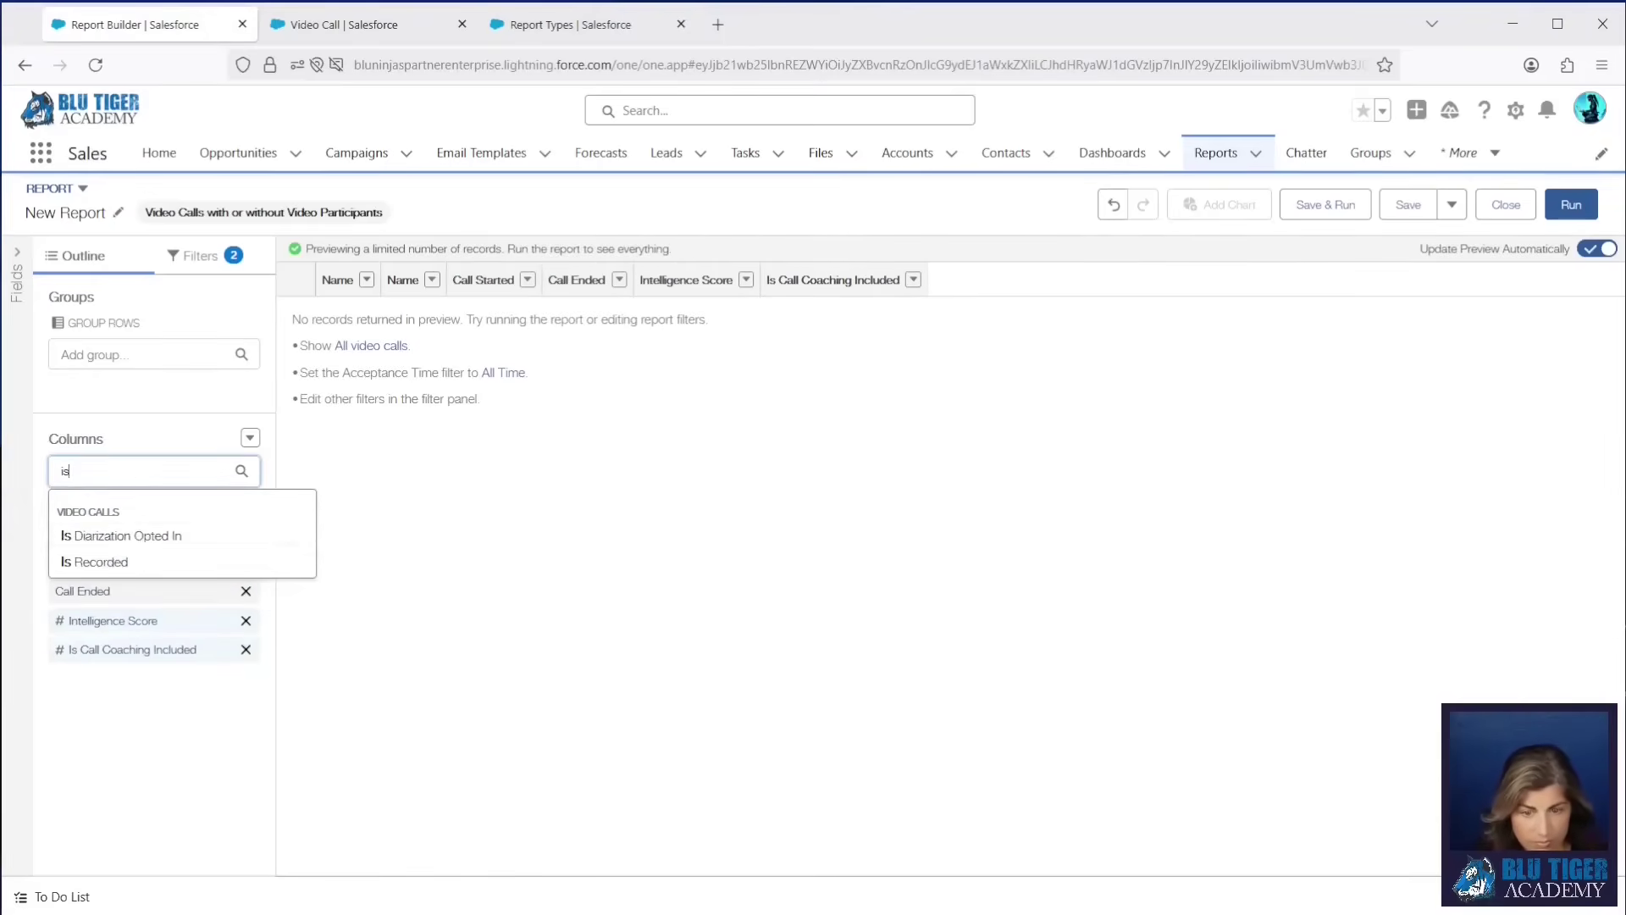
{"action": "left_click", "coordinate": [119, 535]}
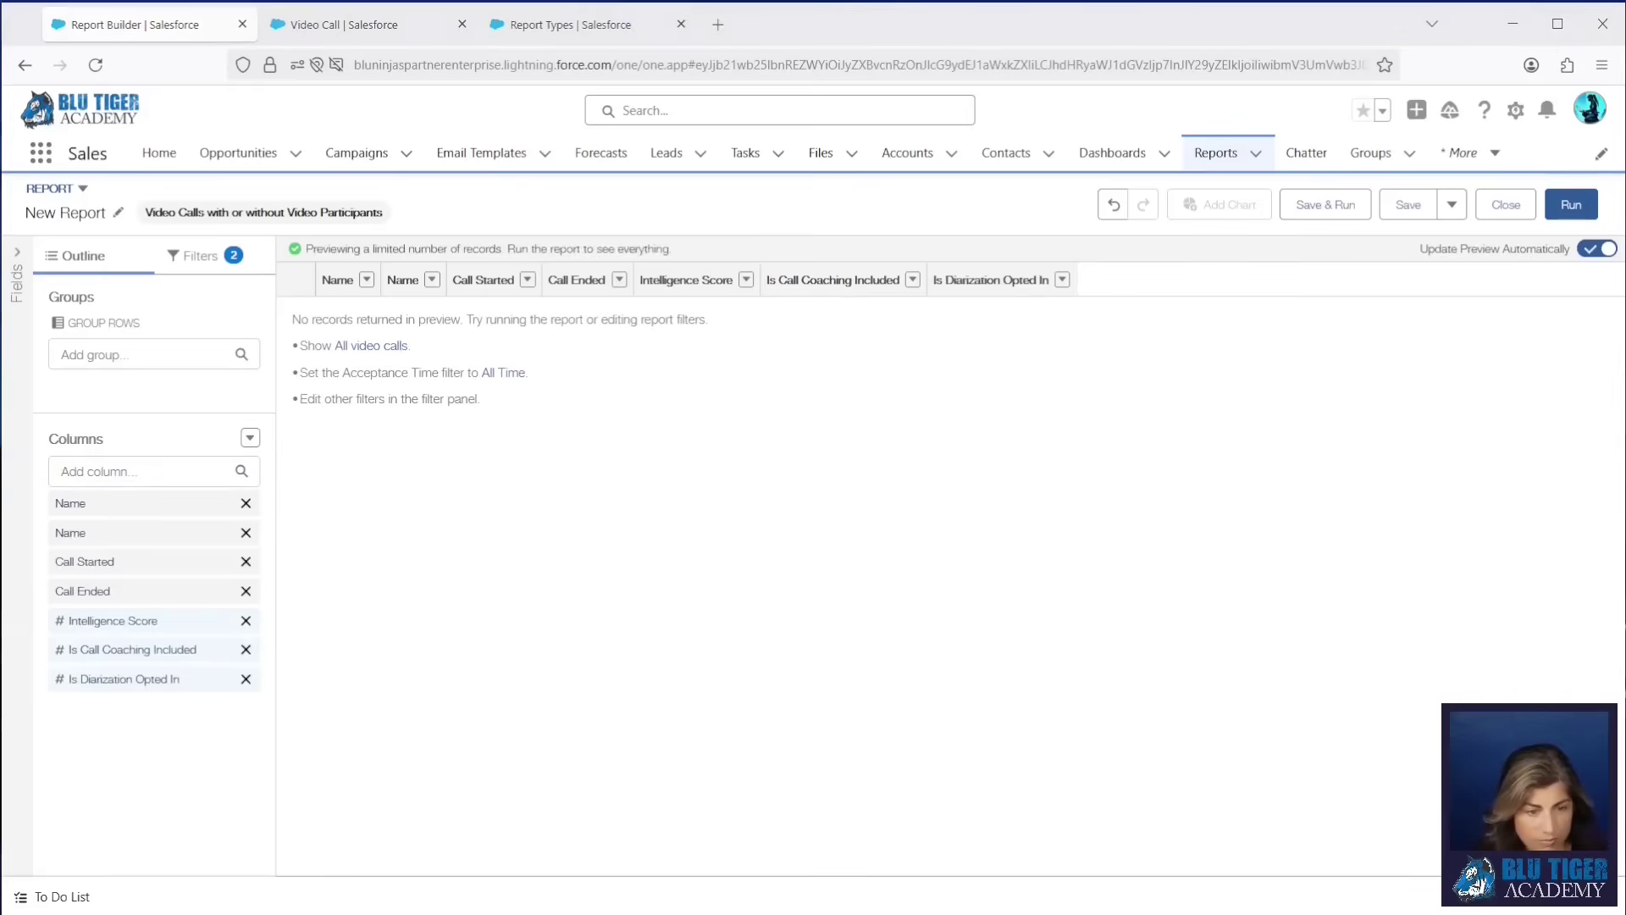
Add the full-name columns of the Contact, User and Lead plus the Meeting Type column to the report.
{"action": "left_click", "coordinate": [123, 474]}
{"action": "type", "text": "cont"}
{"action": "left_click", "coordinate": [101, 531]}
{"action": "type", "text": "use"}
{"action": "left_click", "coordinate": [105, 584]}
{"action": "type", "text": "lea"}
{"action": "left_click", "coordinate": [105, 535]}
{"action": "type", "text": "part"}
{"action": "key", "text": "BackSpace"}
{"action": "key", "text": "BackSpace"}
{"action": "key", "text": "BackSpace"}
{"action": "key", "text": "BackSpace"}
{"action": "type", "text": "meet"}
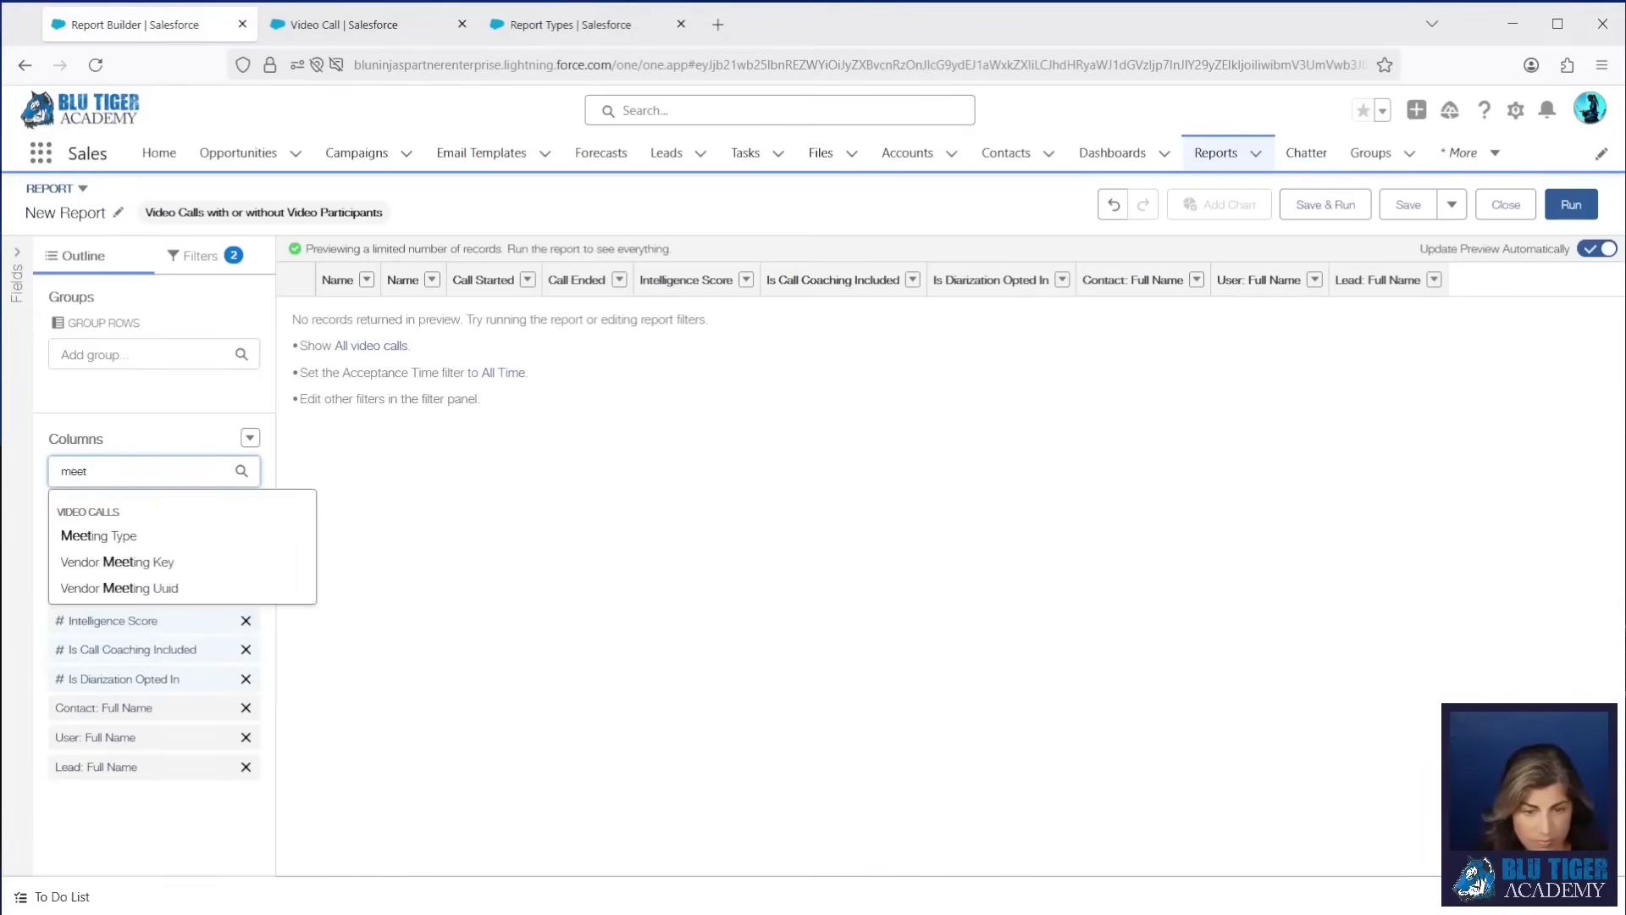
{"action": "left_click", "coordinate": [93, 536]}
Group the report rows by Video Call ID.
{"action": "left_click", "coordinate": [81, 349]}
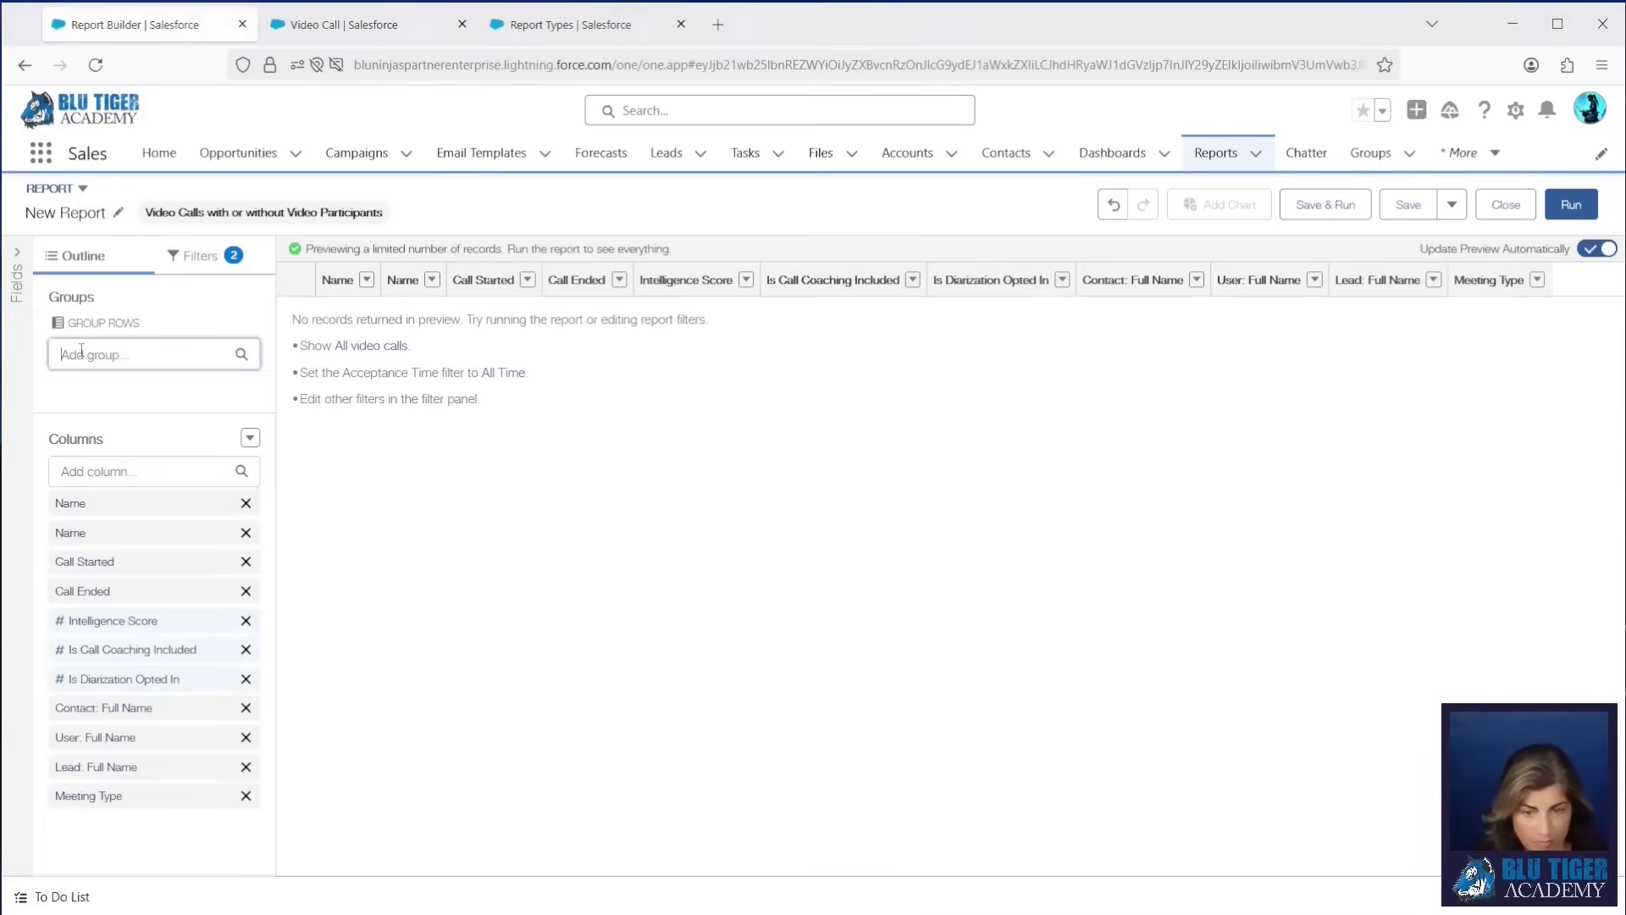
{"action": "type", "text": "video"}
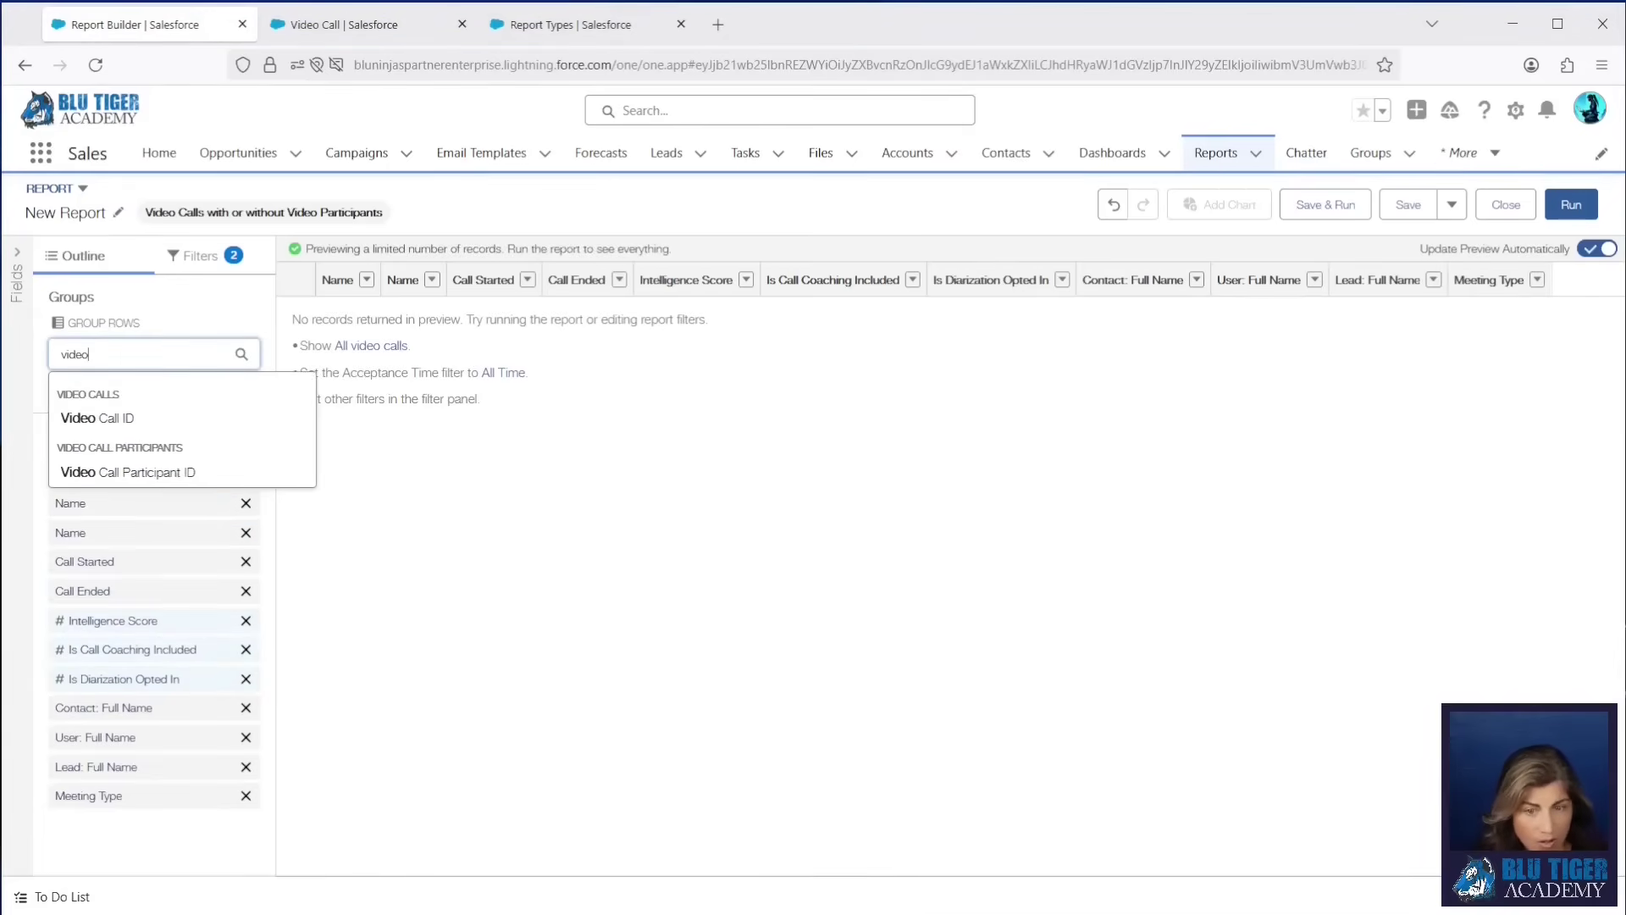
{"action": "left_click", "coordinate": [94, 418]}
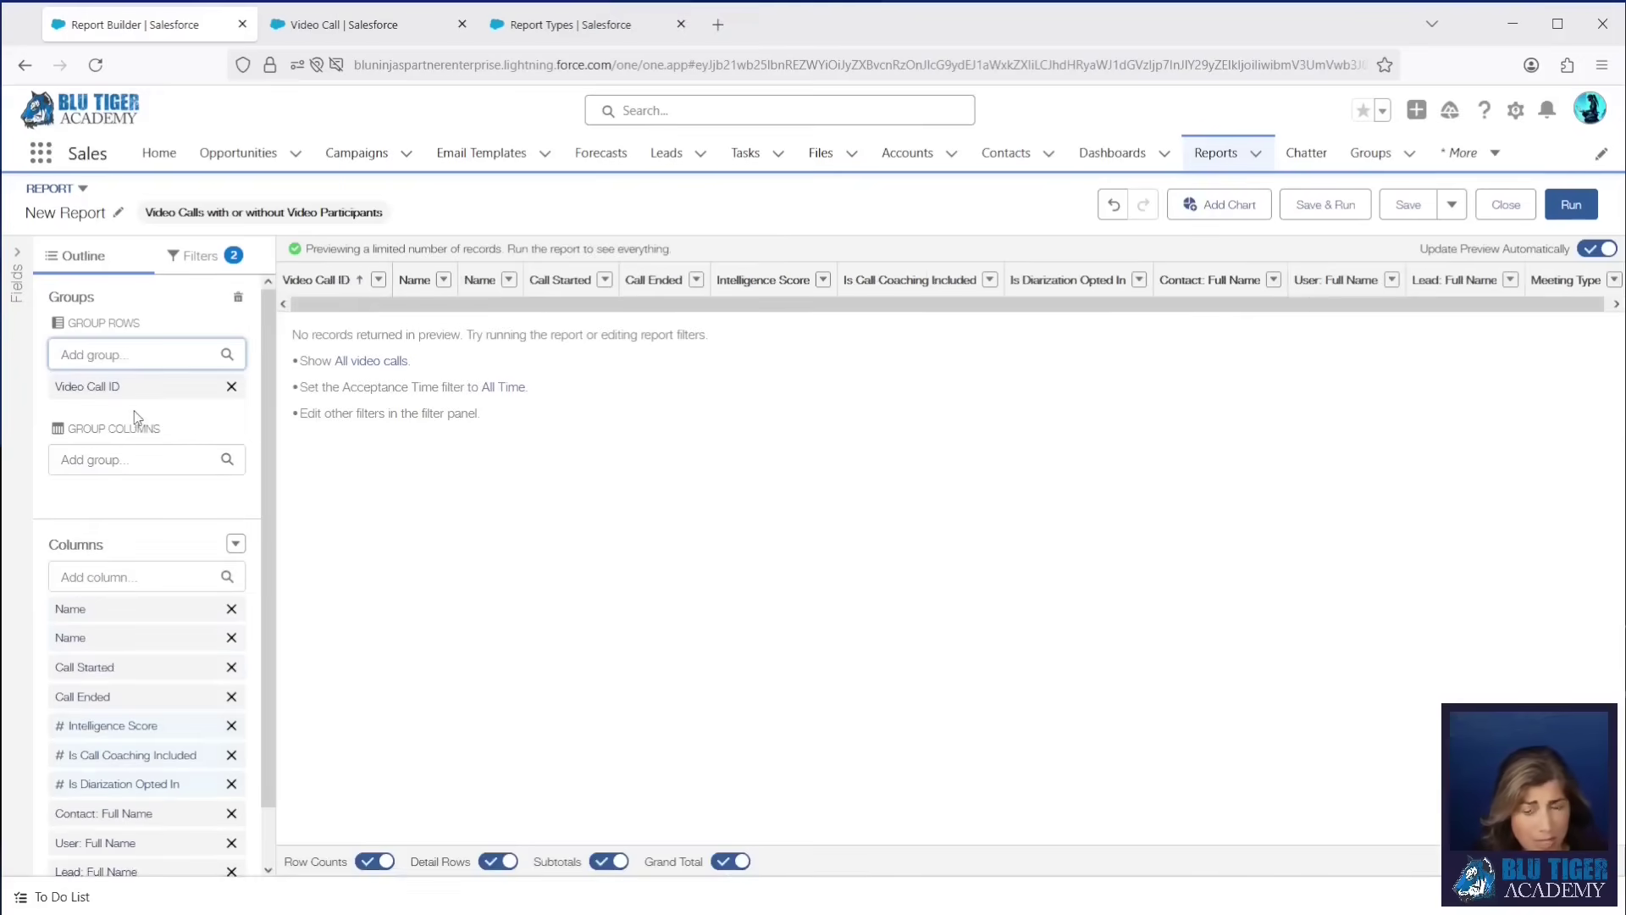
Filter the report to show all video calls with an Acceptance Time range of All Time.
{"action": "left_click", "coordinate": [194, 257]}
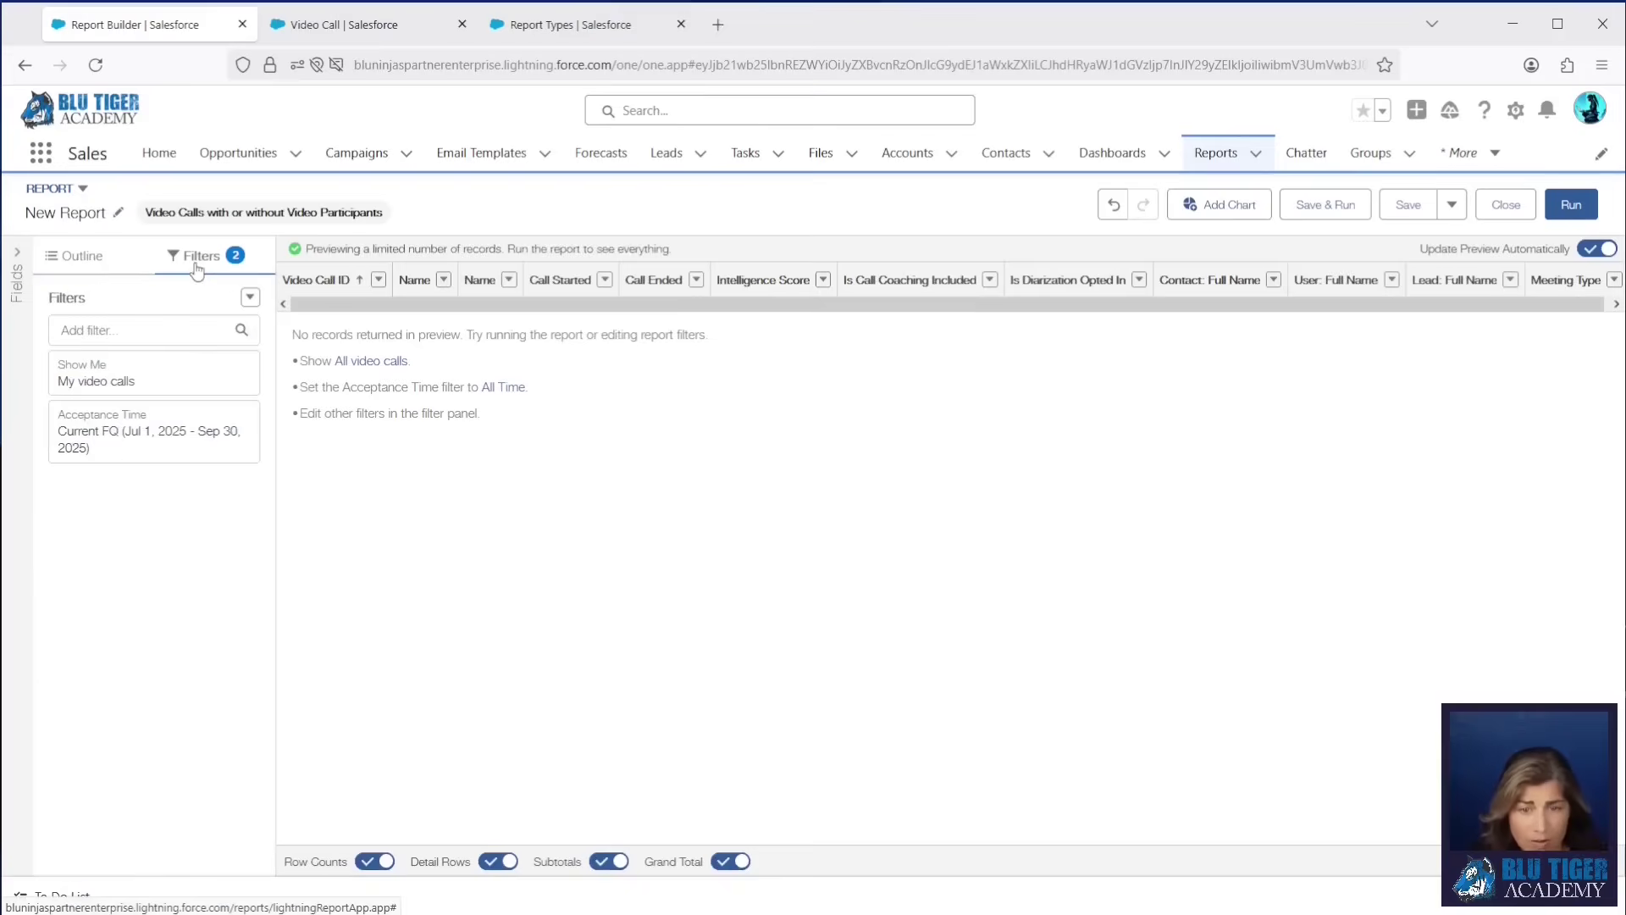
{"action": "left_click", "coordinate": [122, 380]}
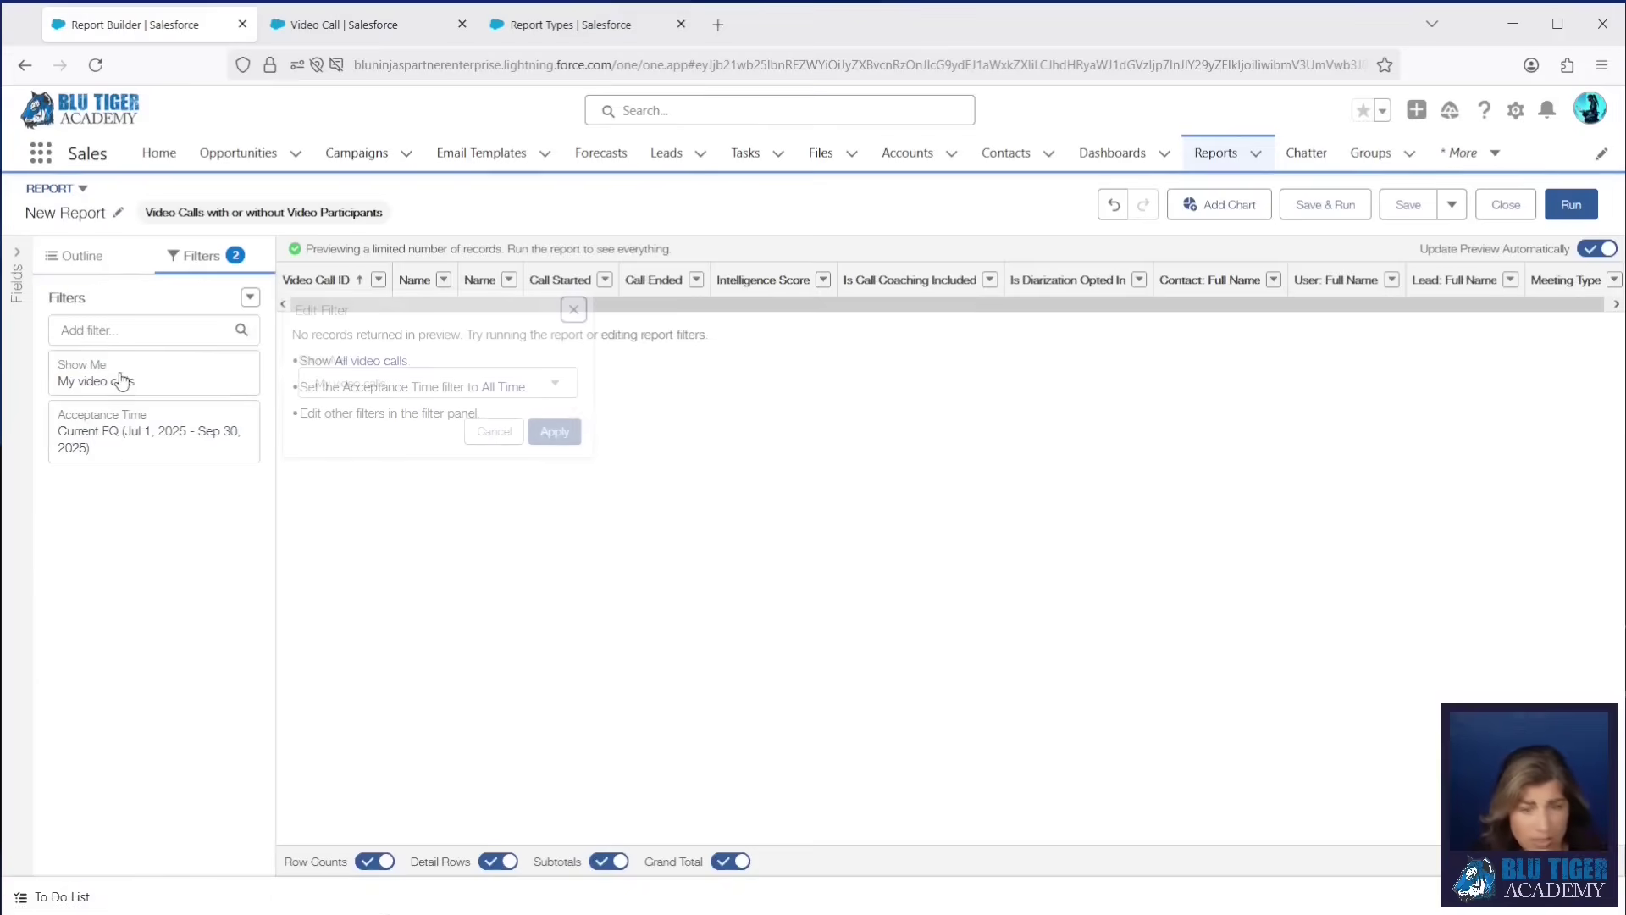
{"action": "left_click", "coordinate": [381, 383]}
{"action": "left_click", "coordinate": [381, 454]}
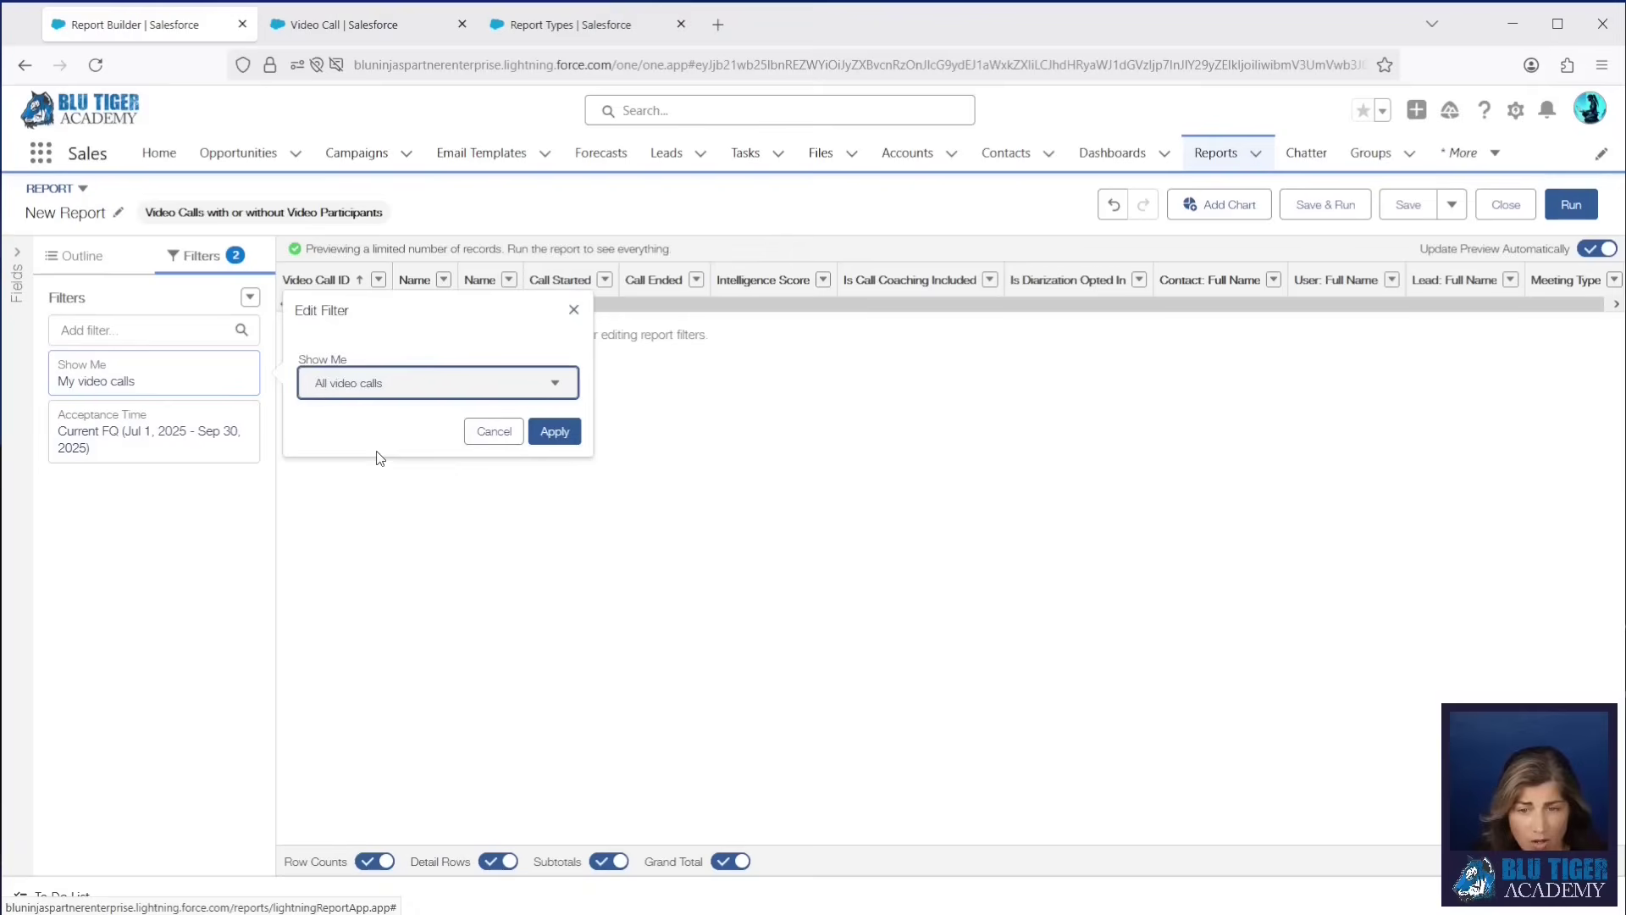
{"action": "left_click", "coordinate": [534, 441]}
{"action": "left_click", "coordinate": [236, 456]}
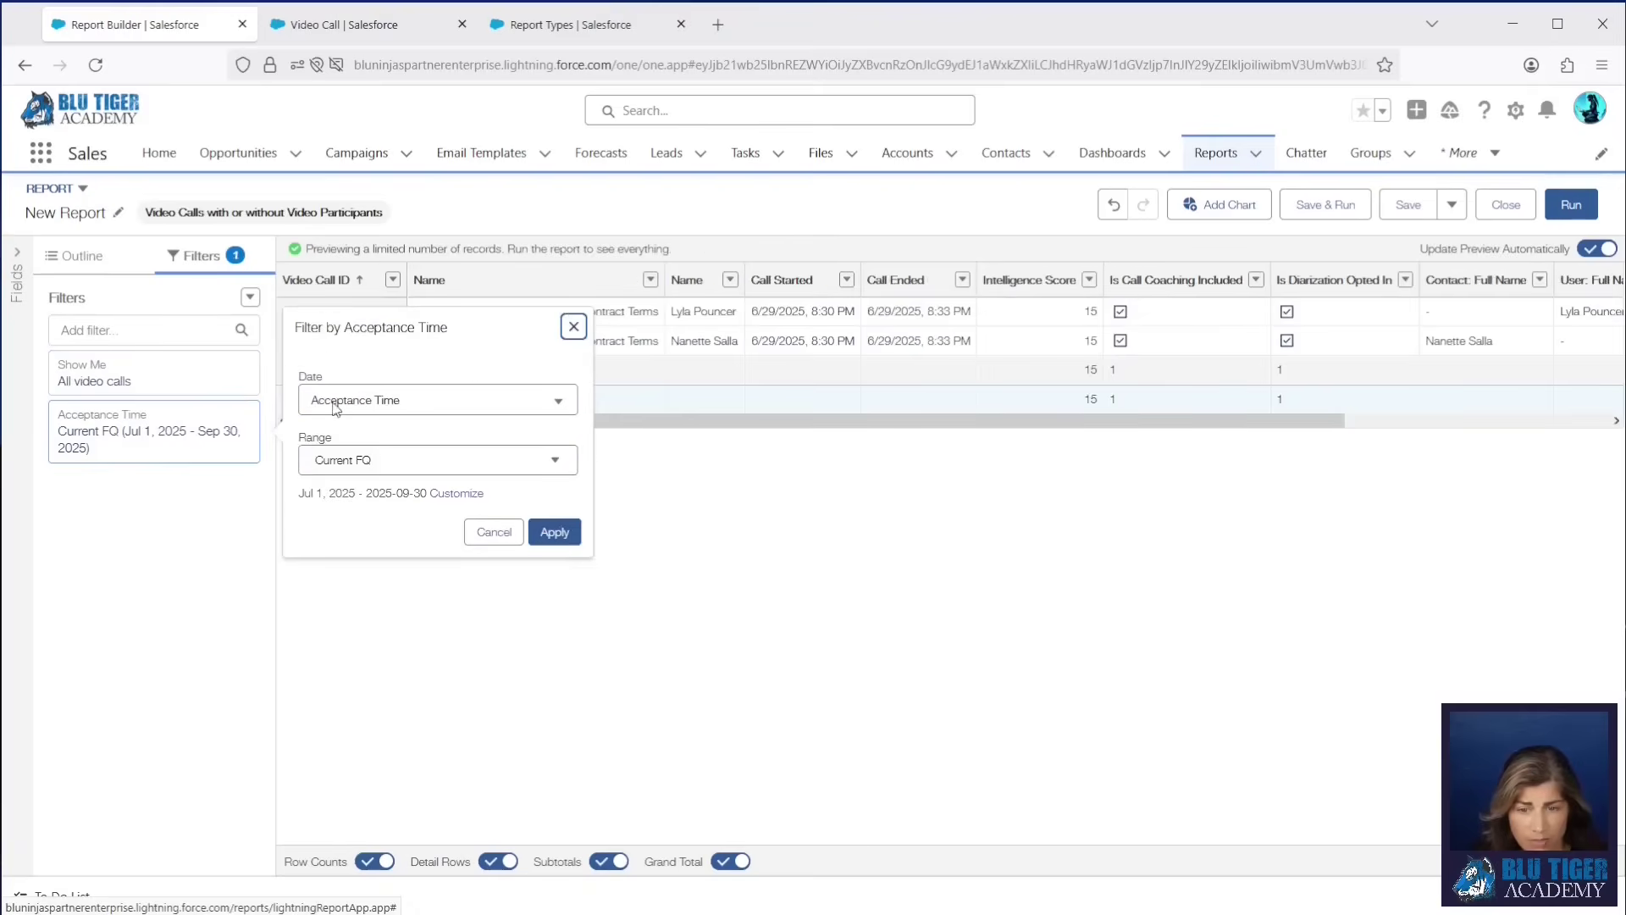
{"action": "left_click", "coordinate": [337, 463]}
{"action": "left_click", "coordinate": [359, 493]}
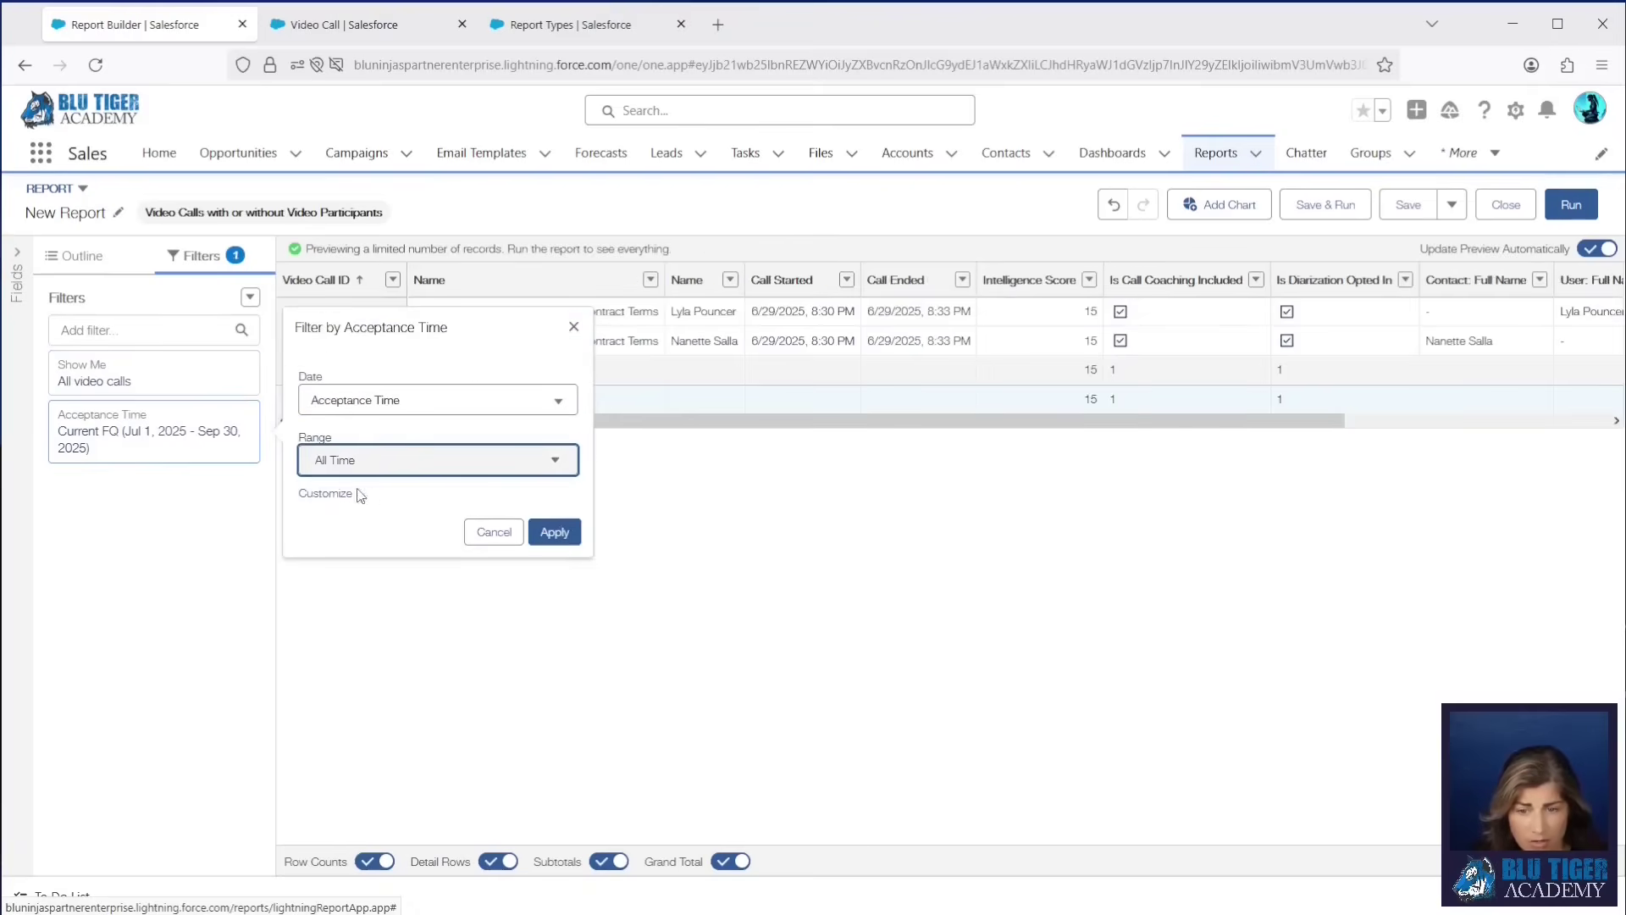
{"action": "left_click", "coordinate": [552, 532]}
Save and run the report as "Video Calls with or without Video Partic" in the Private Reports folder.
{"action": "left_click", "coordinate": [1322, 213]}
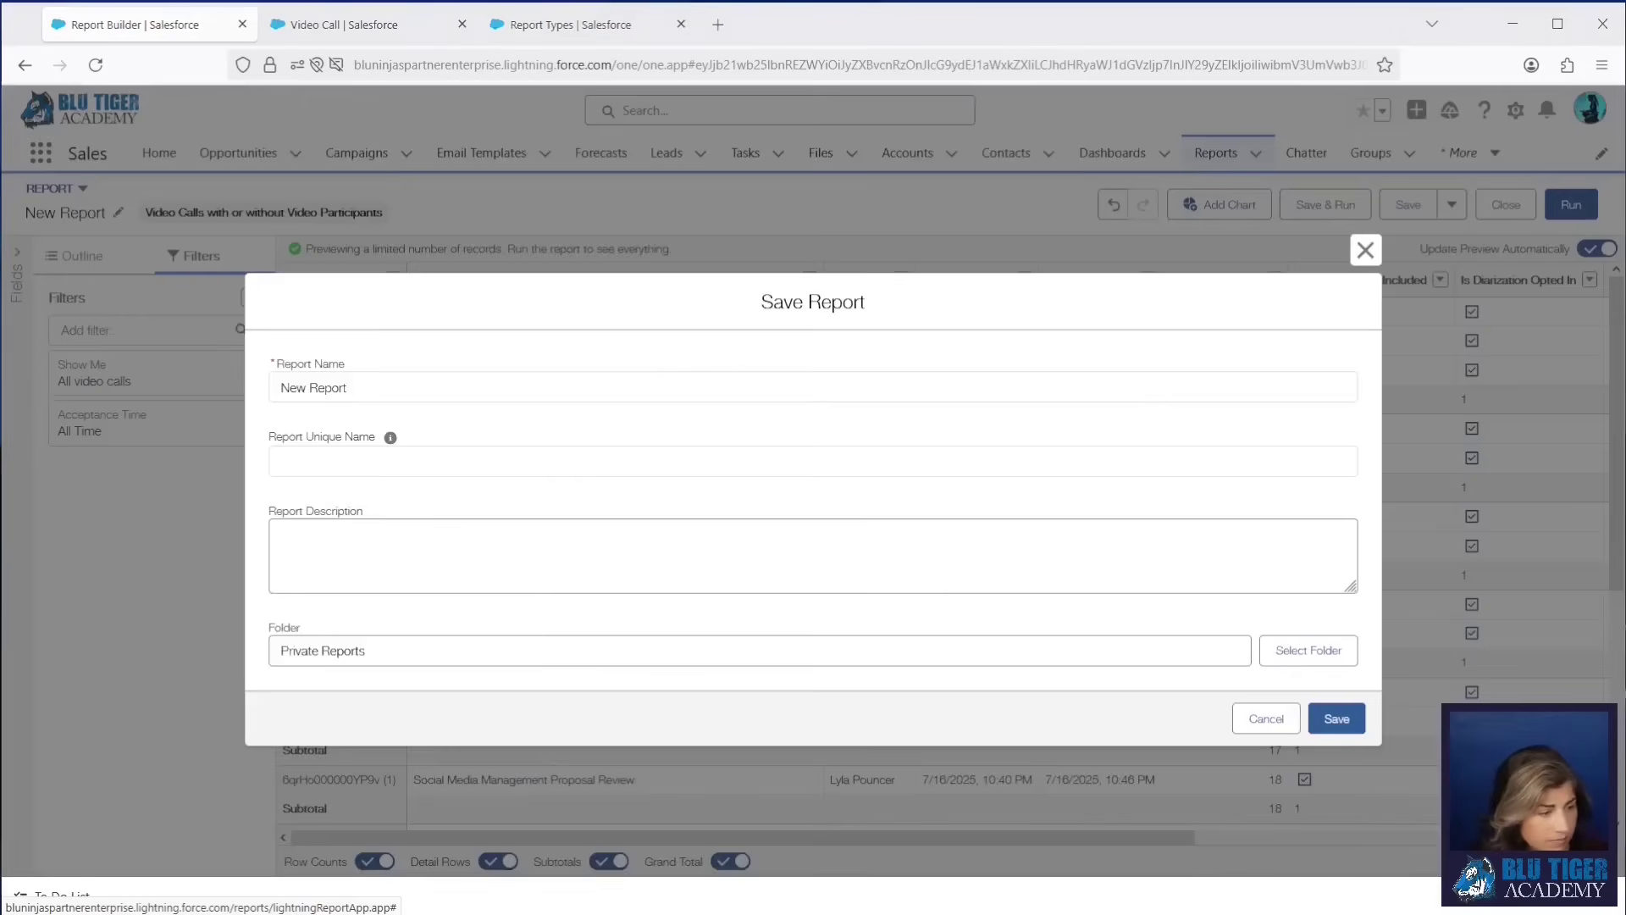
{"action": "mouse_move", "coordinate": [390, 437]}
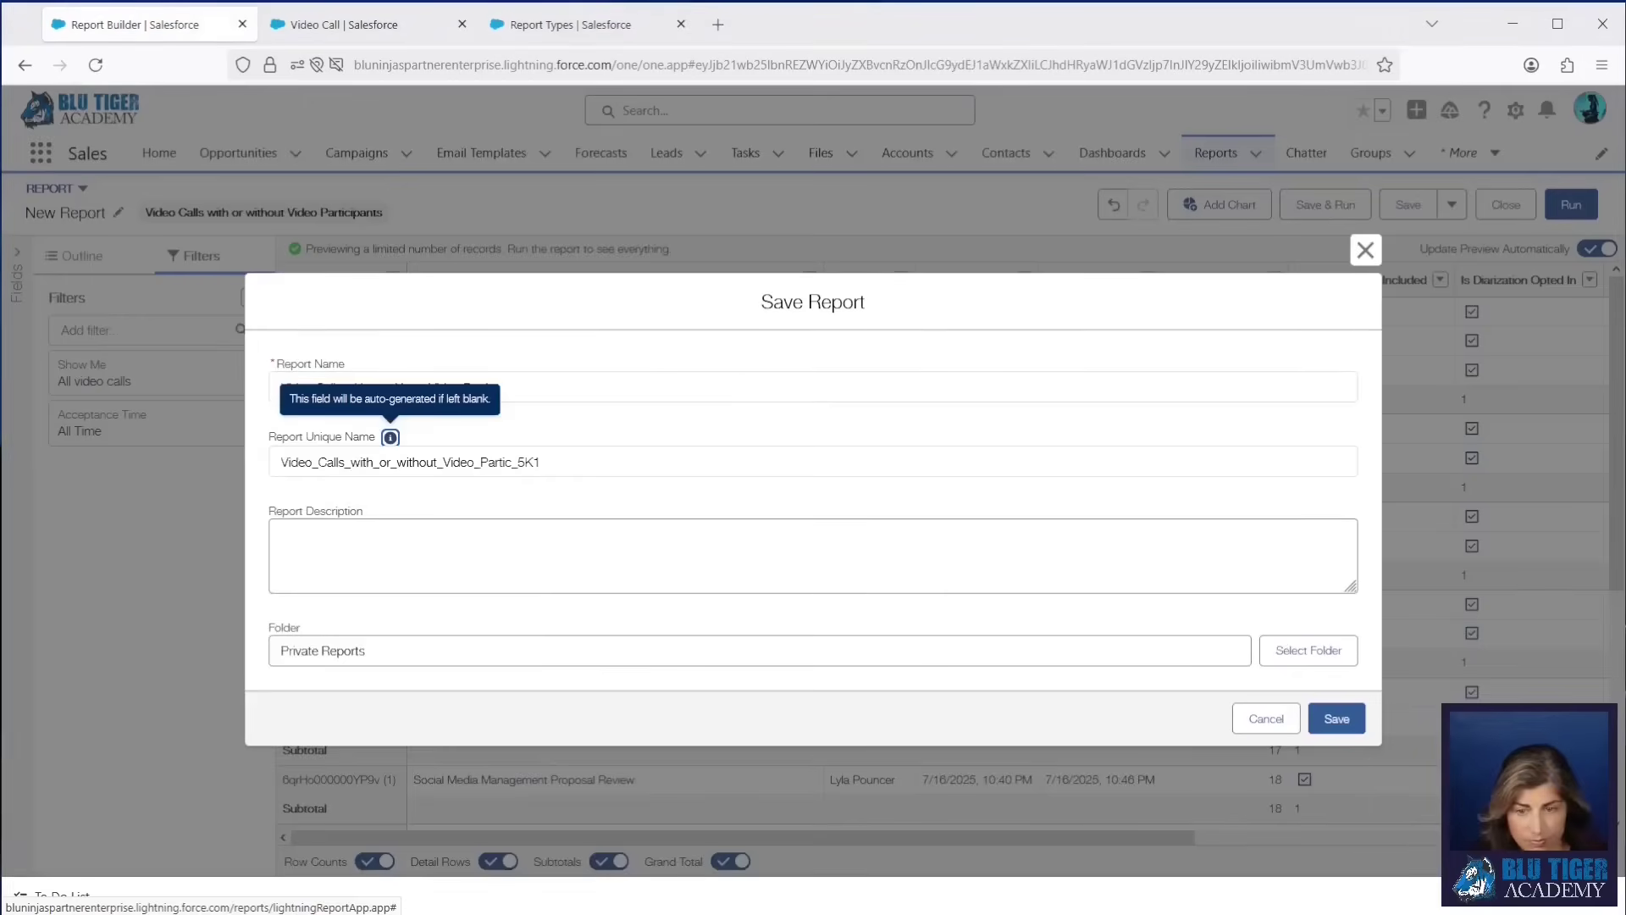
{"action": "left_click", "coordinate": [1336, 719]}
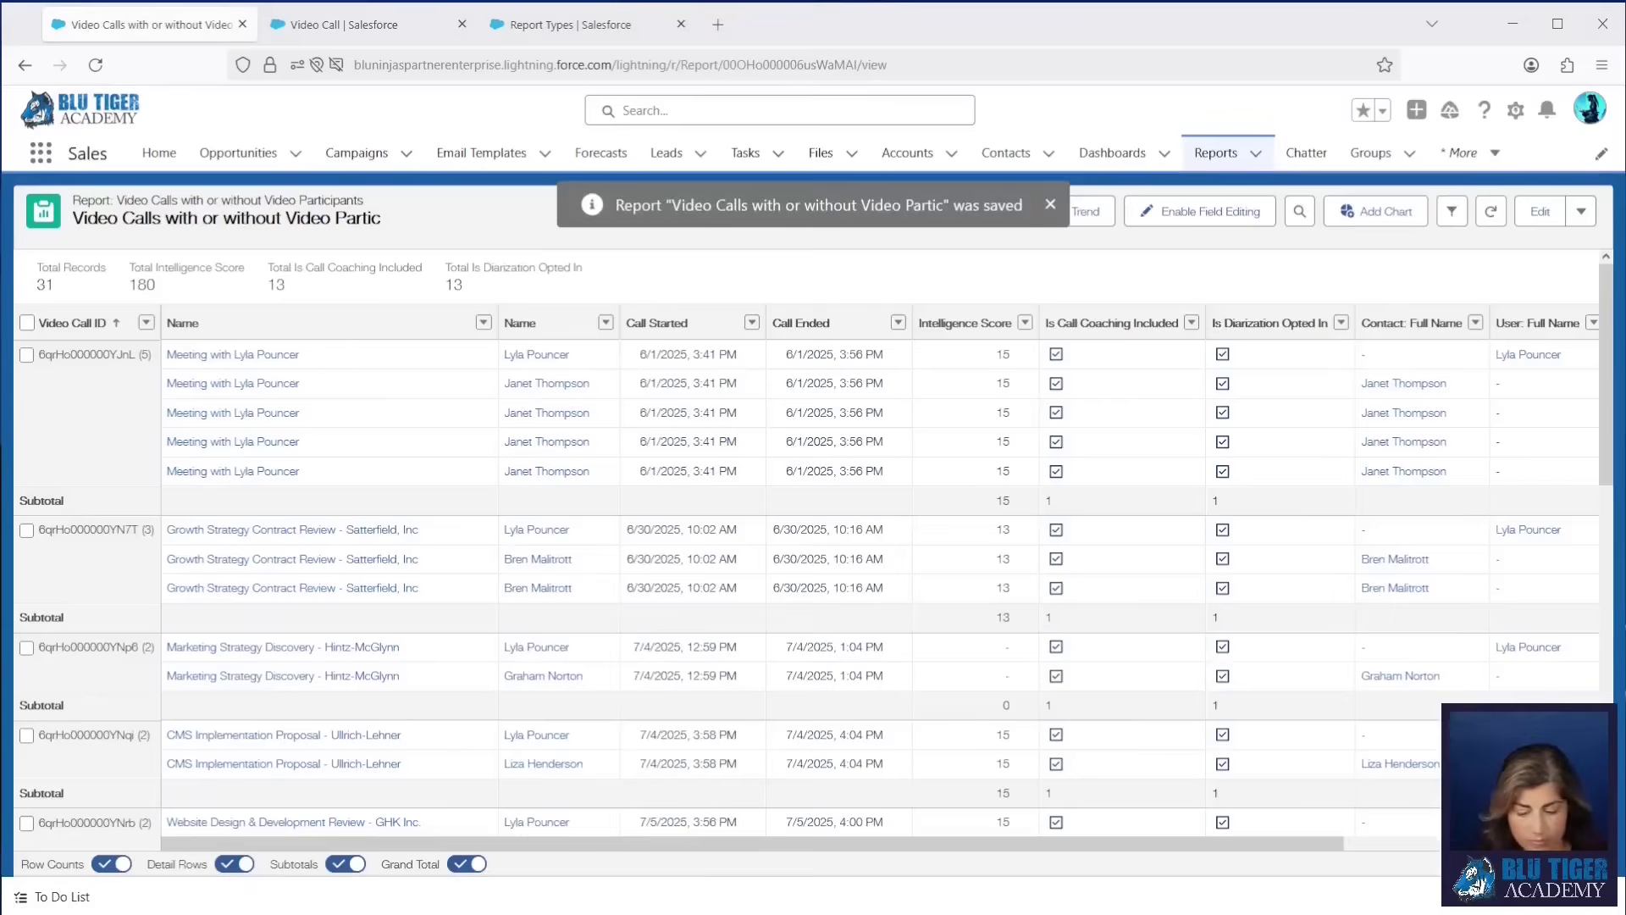
Review the report's participant, score and meeting type columns across the video call groups.
{"action": "left_click_drag", "start_coordinate": [708, 855], "coordinate": [966, 858]}
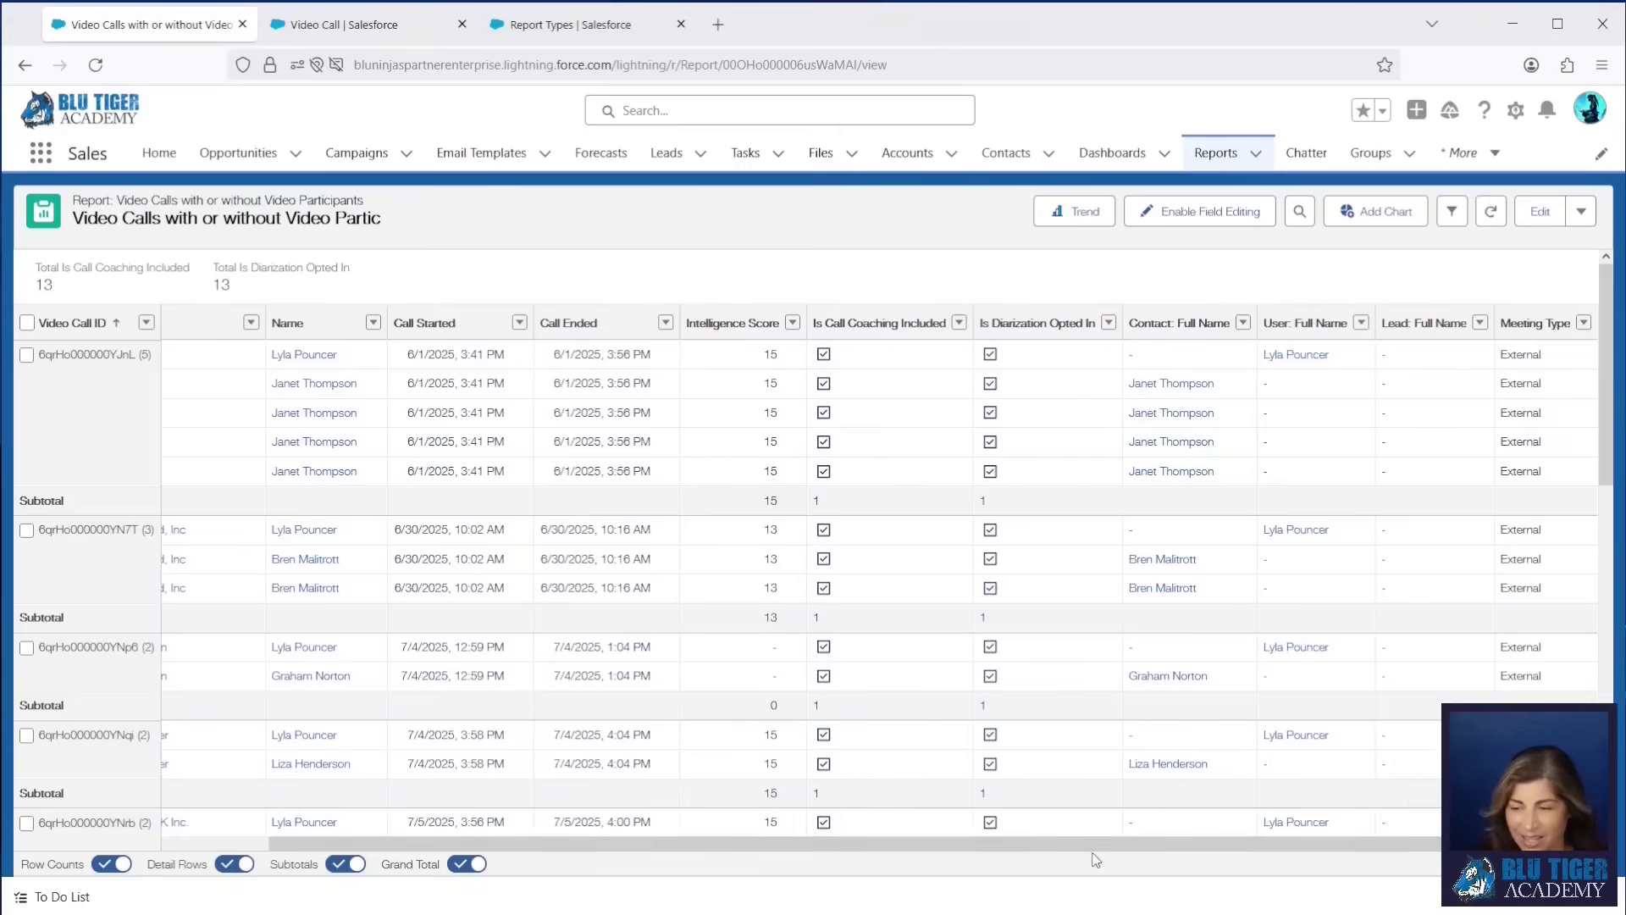
{"action": "left_click_drag", "start_coordinate": [1092, 847], "coordinate": [732, 845]}
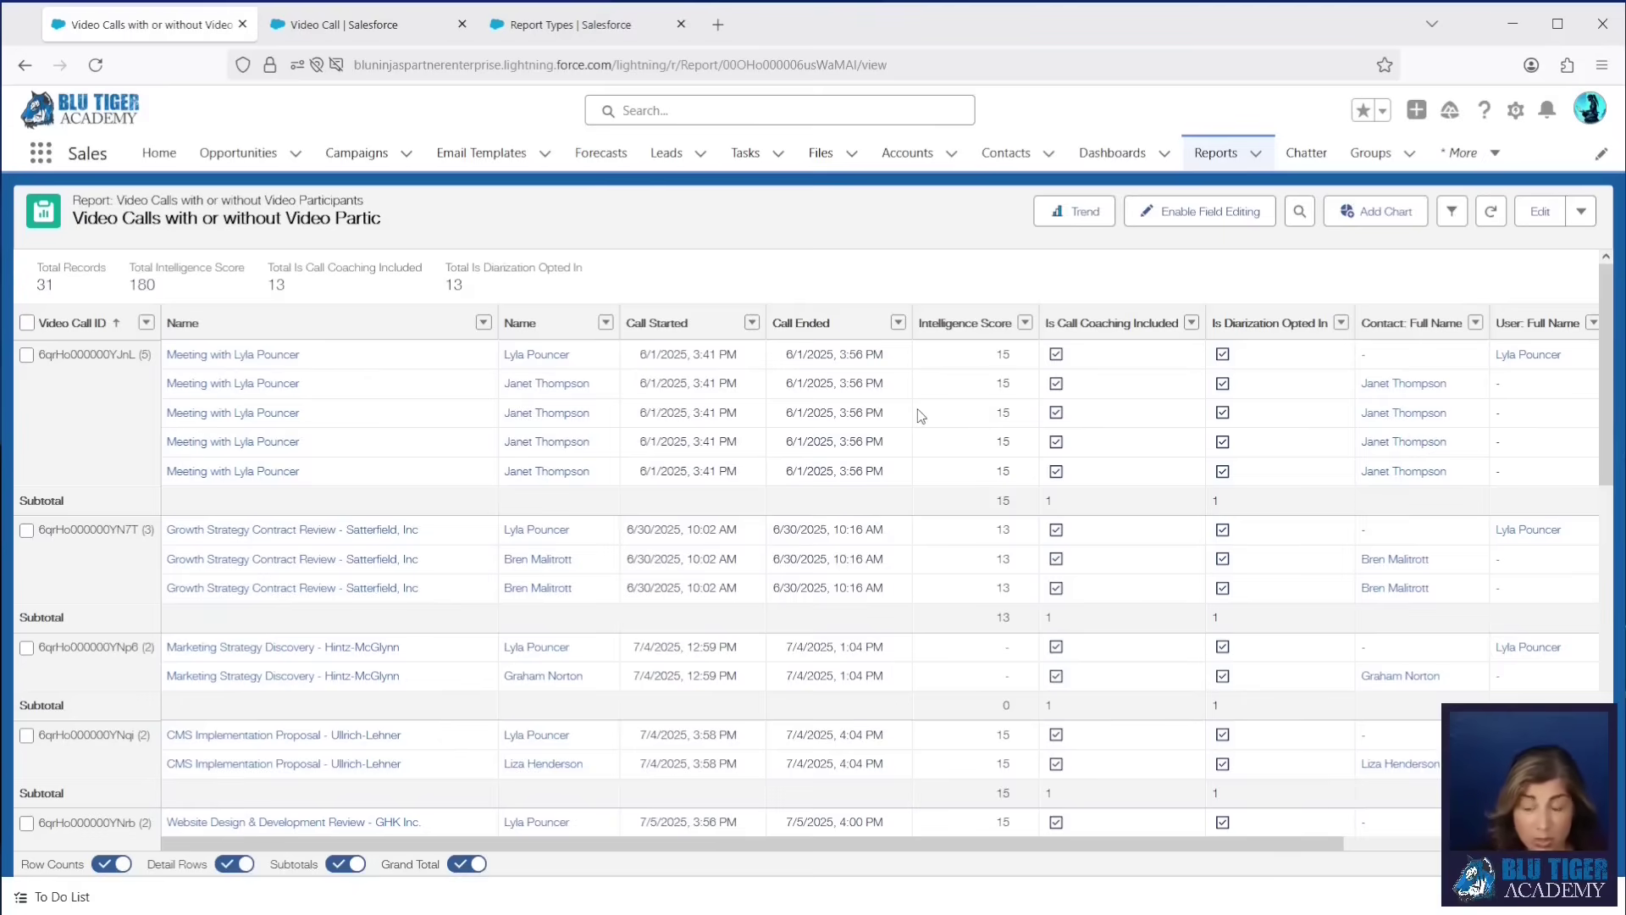
{"action": "scroll", "coordinate": [921, 415], "scroll_direction": "down", "scroll_amount": 3}
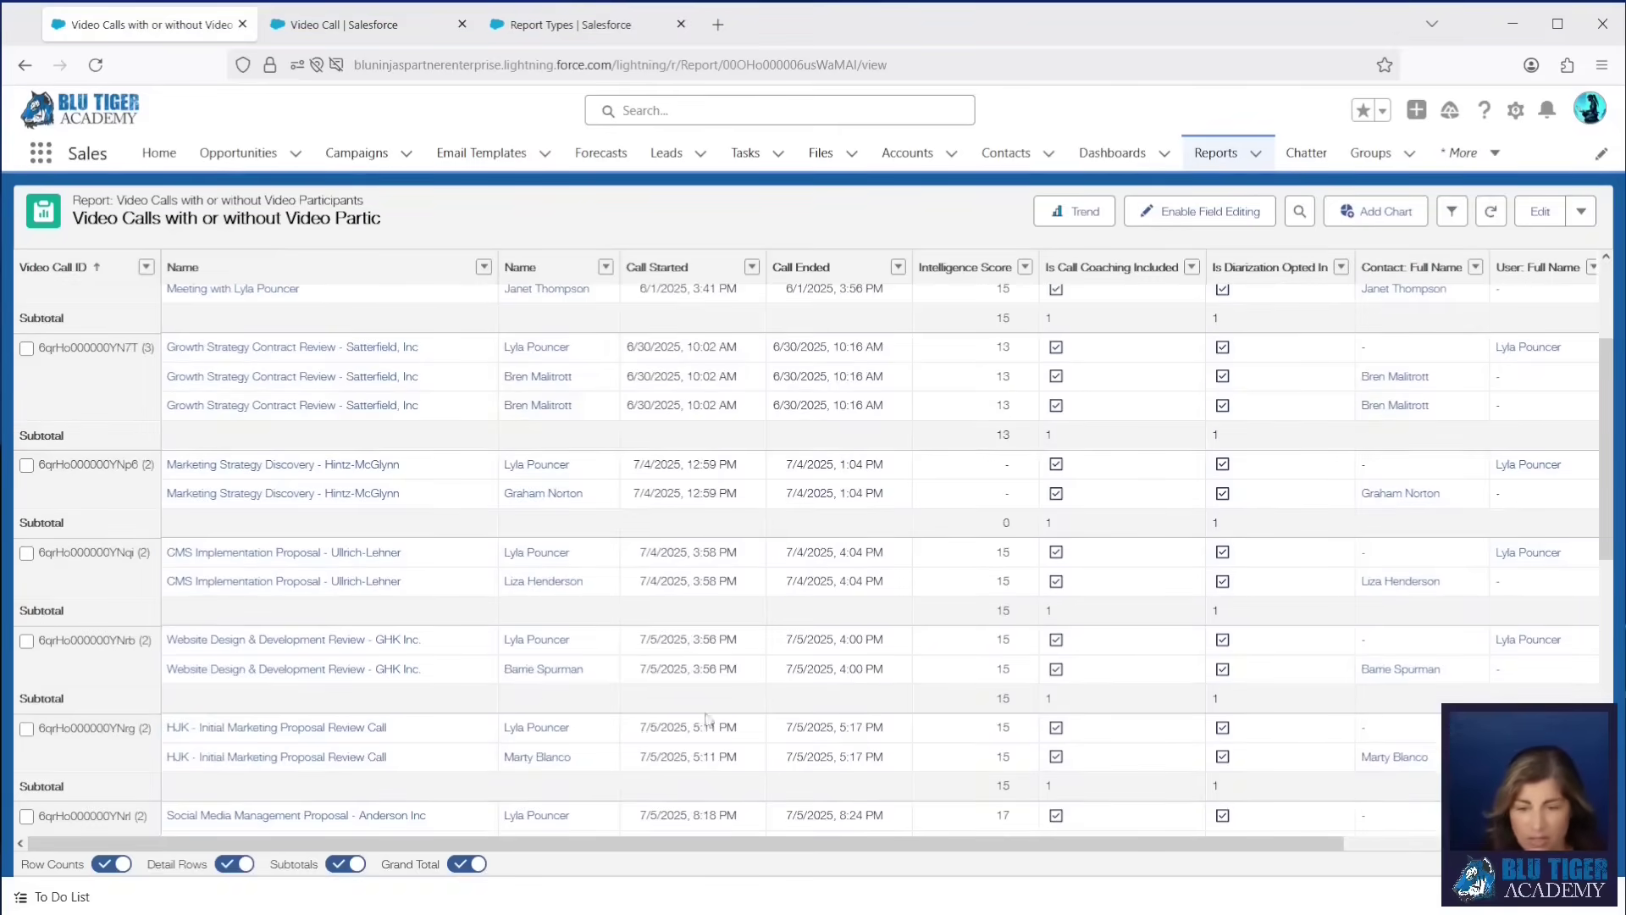
Examine the remaining video call groups down to the report's end, including their lead and meeting type columns.
{"action": "scroll", "coordinate": [999, 752], "scroll_direction": "down", "scroll_amount": 3}
{"action": "scroll", "coordinate": [998, 752], "scroll_direction": "down", "scroll_amount": 3}
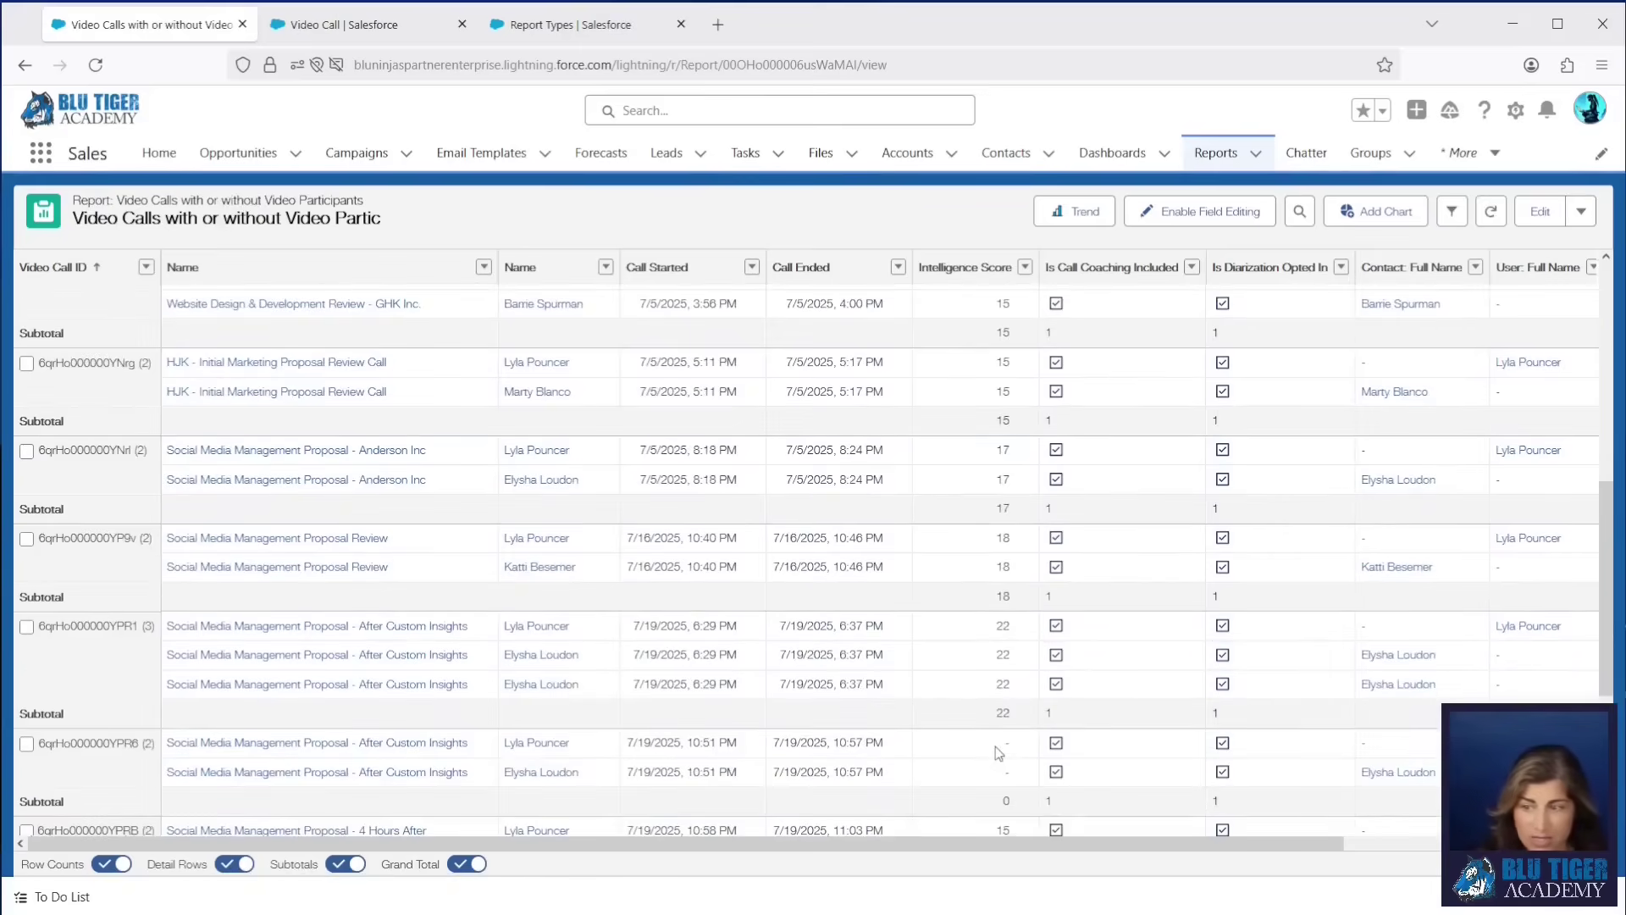
{"action": "scroll", "coordinate": [997, 752], "scroll_direction": "up", "scroll_amount": 4}
{"action": "scroll", "coordinate": [997, 752], "scroll_direction": "down", "scroll_amount": 10}
{"action": "left_click_drag", "start_coordinate": [1179, 846], "coordinate": [1437, 857]}
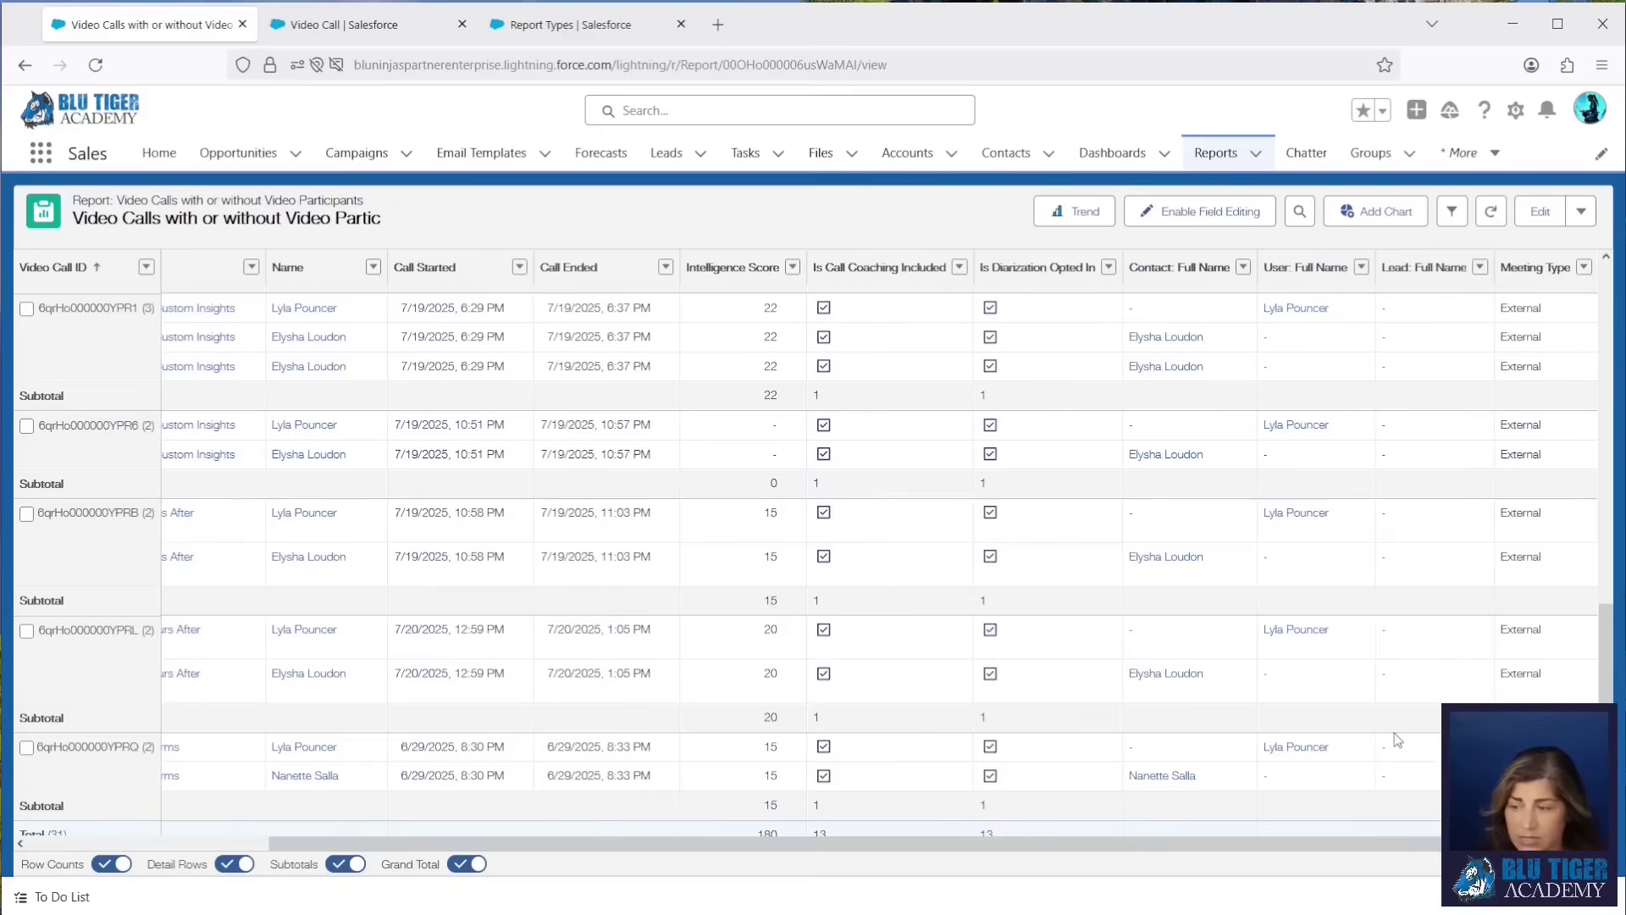
{"action": "left_click_drag", "start_coordinate": [1382, 847], "coordinate": [1136, 847]}
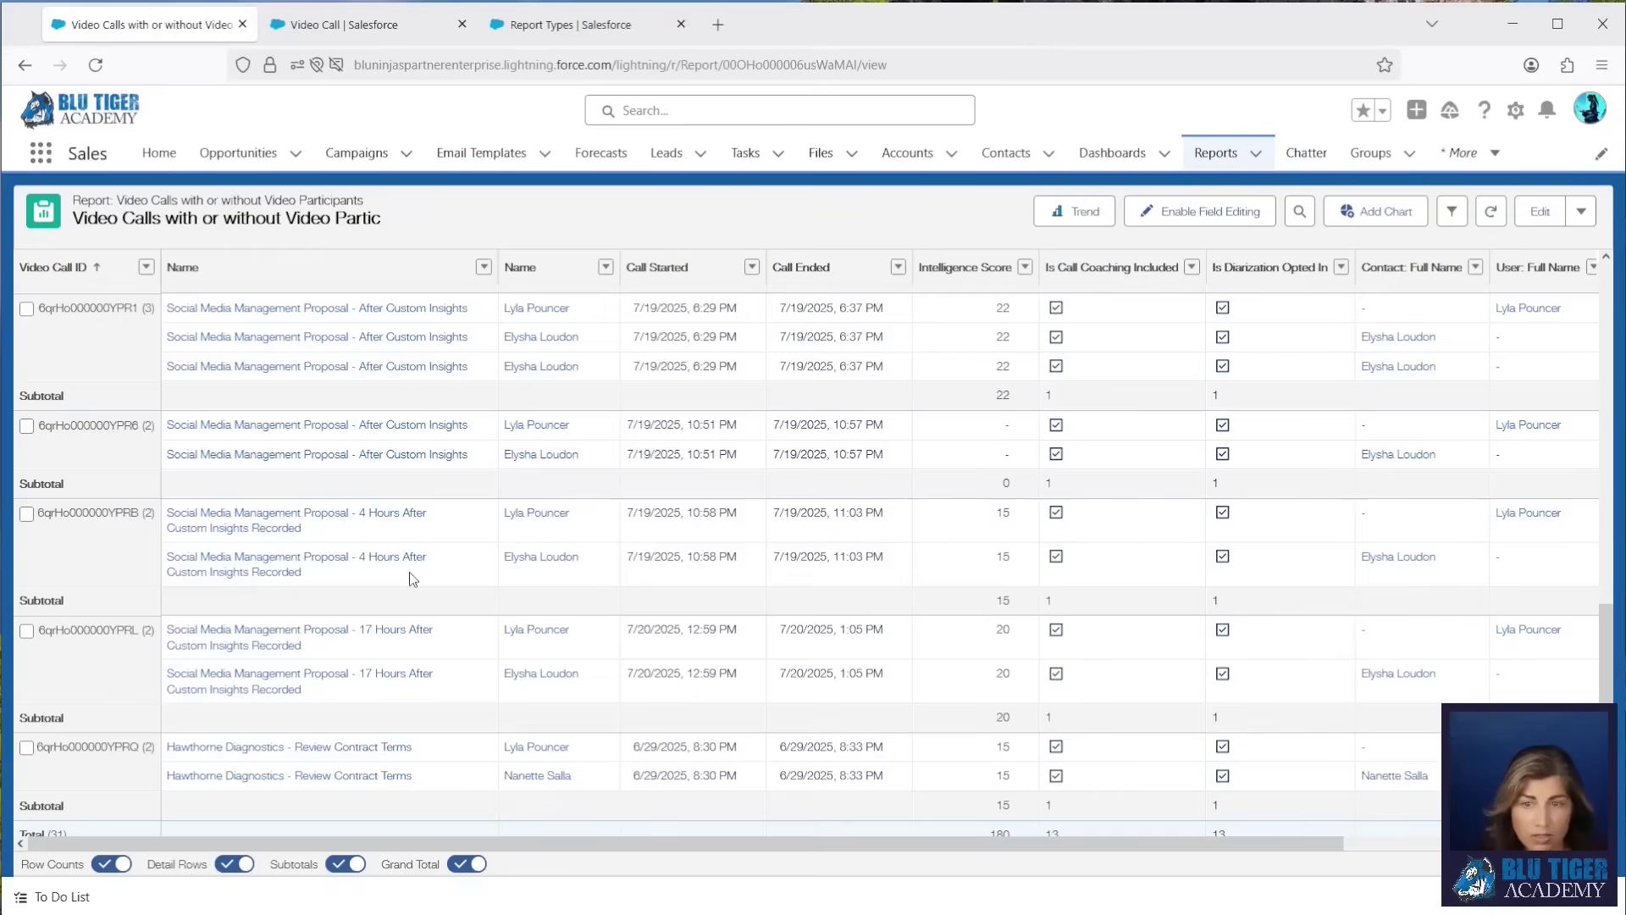
In the Video Calls with or without Video Participants report type, select all Contact lookup fields related to Video Call Participants.
{"action": "left_click", "coordinate": [569, 25]}
{"action": "left_click", "coordinate": [1289, 308]}
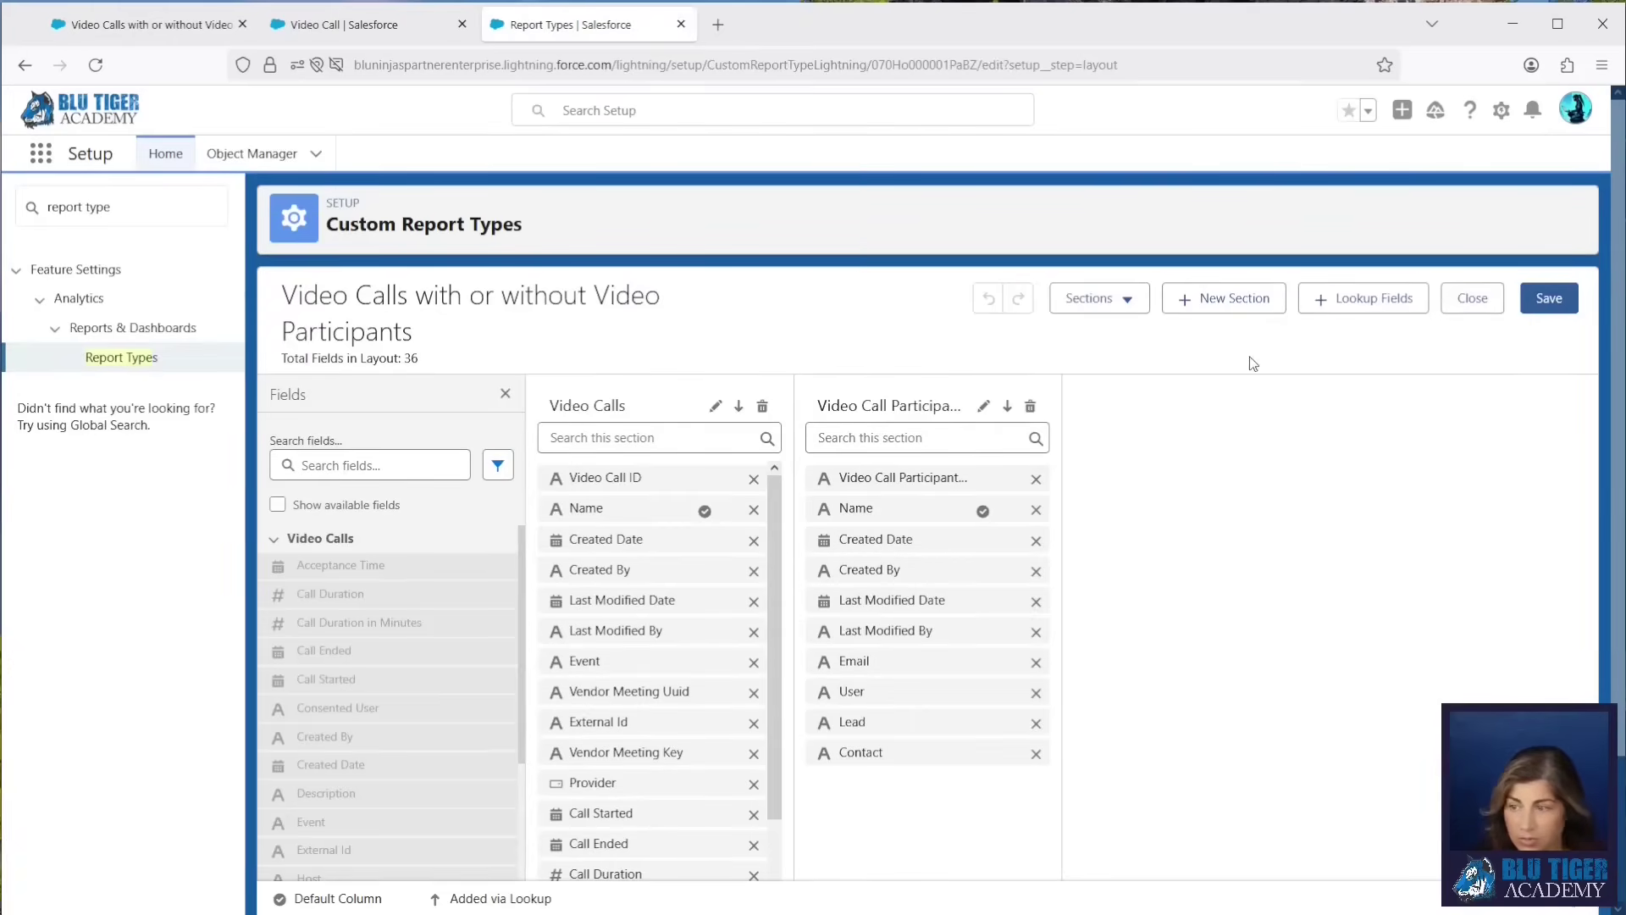
{"action": "left_click", "coordinate": [1334, 310]}
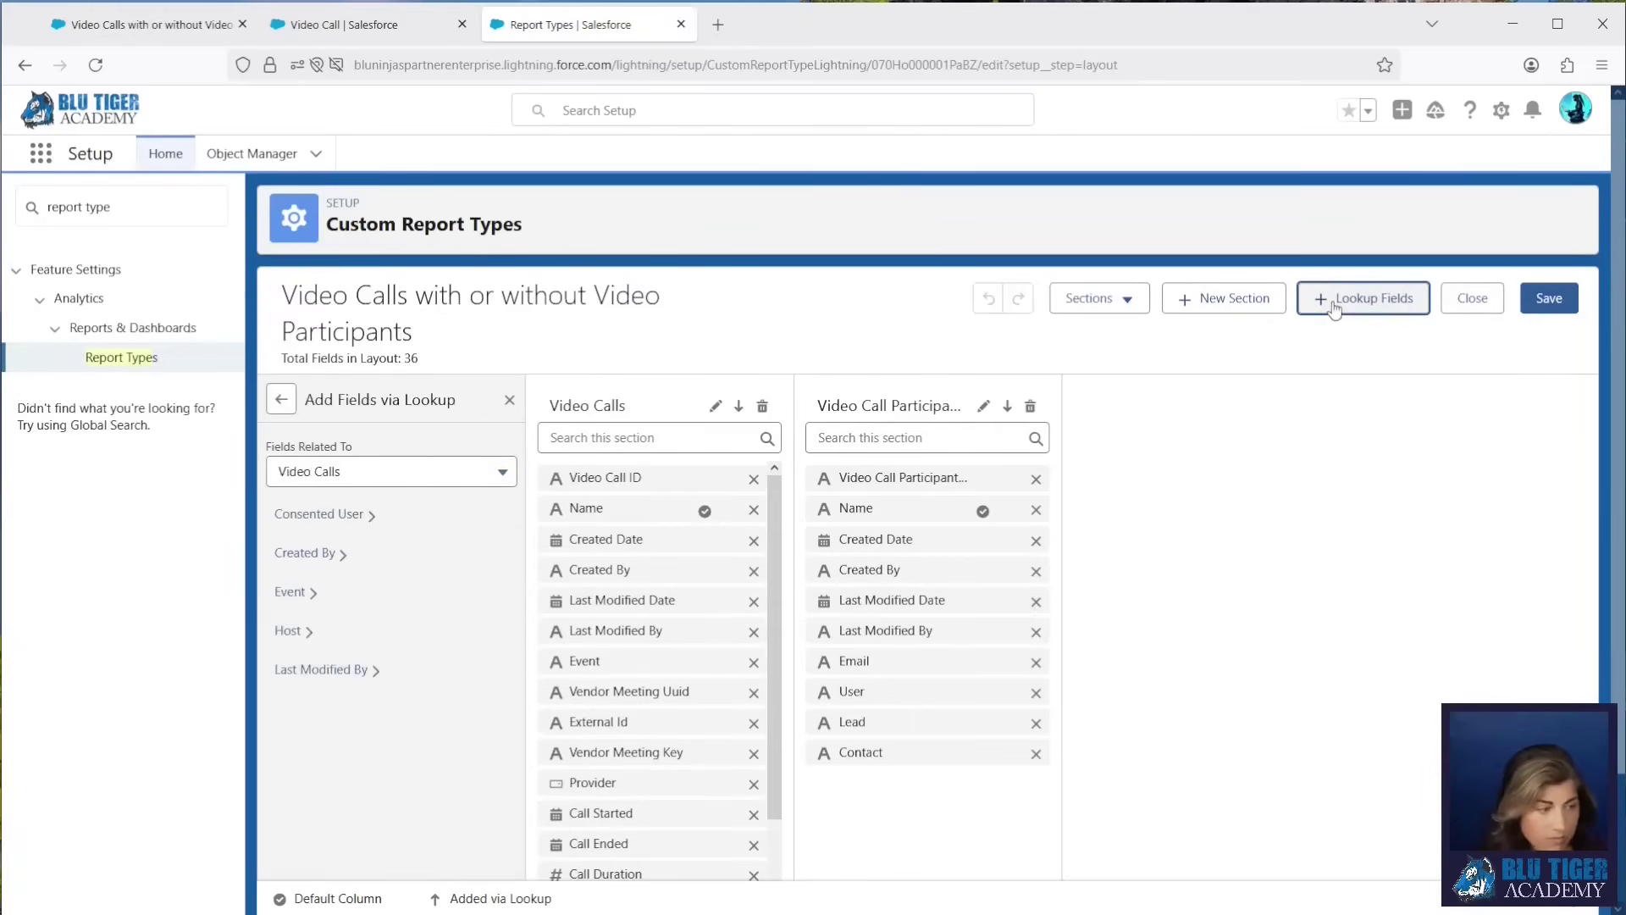
{"action": "left_click", "coordinate": [343, 475]}
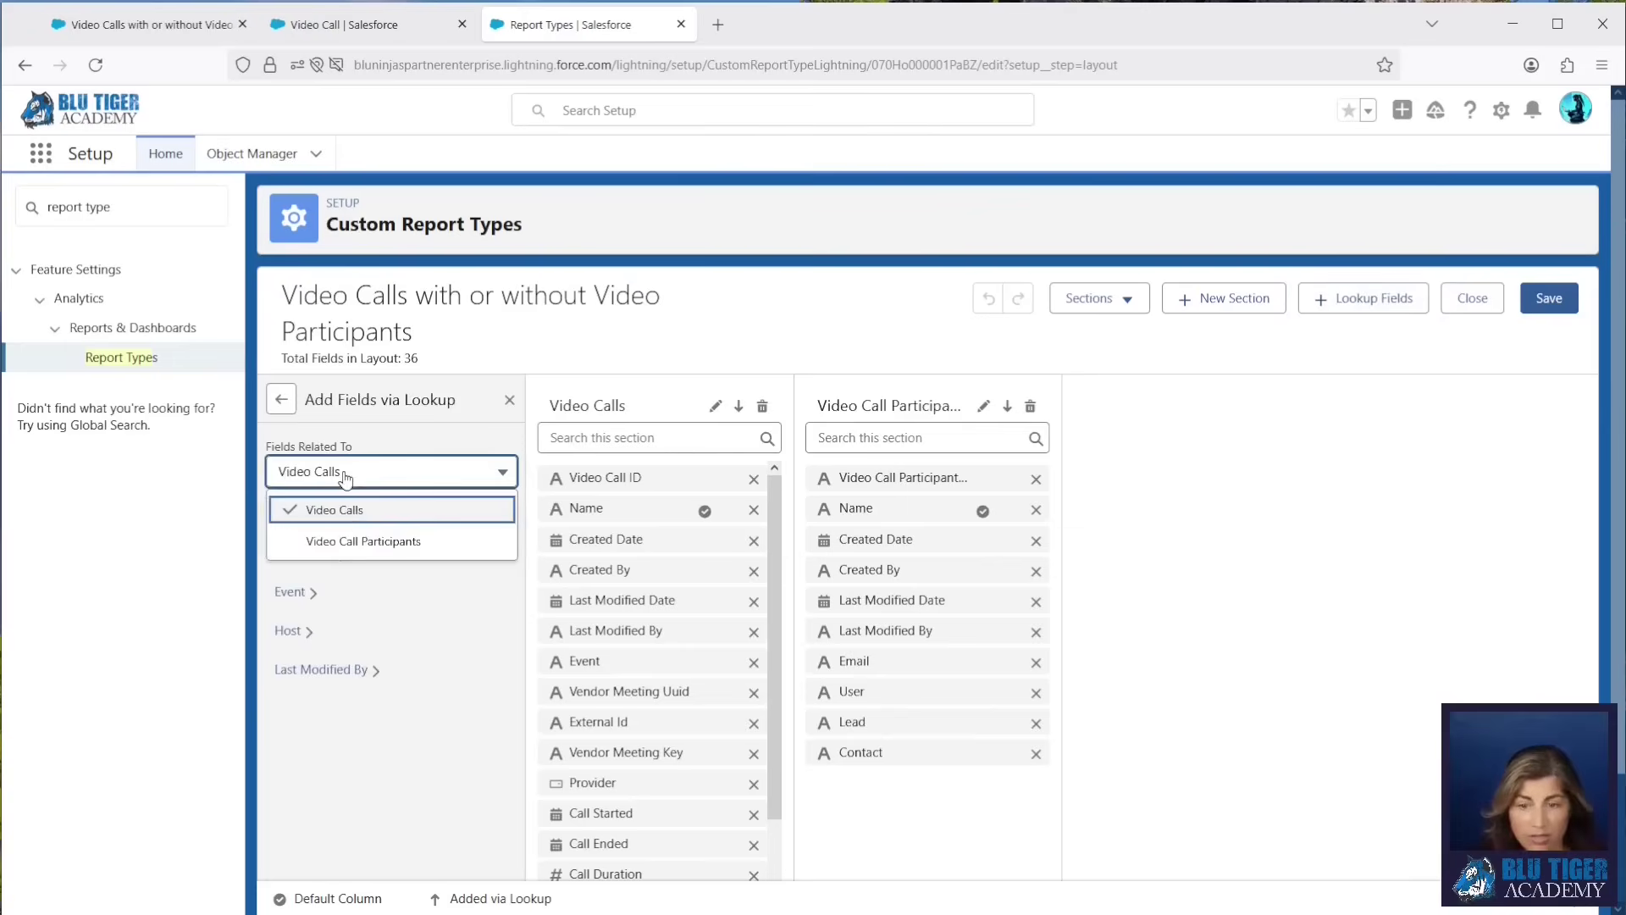
{"action": "left_click", "coordinate": [344, 540]}
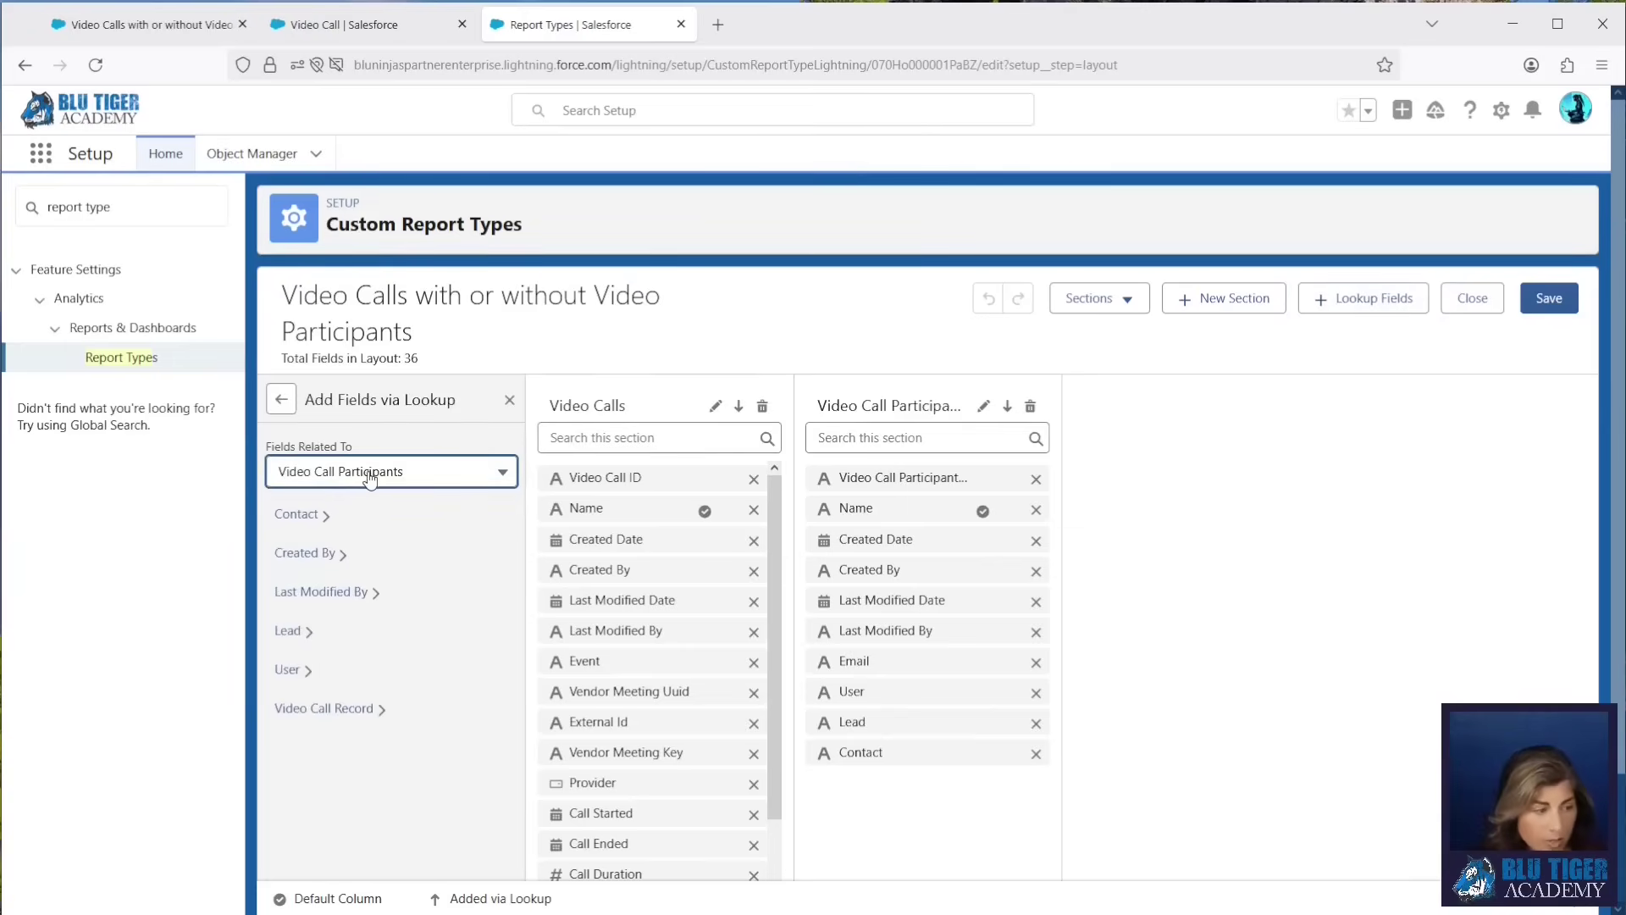
{"action": "left_click", "coordinate": [312, 518]}
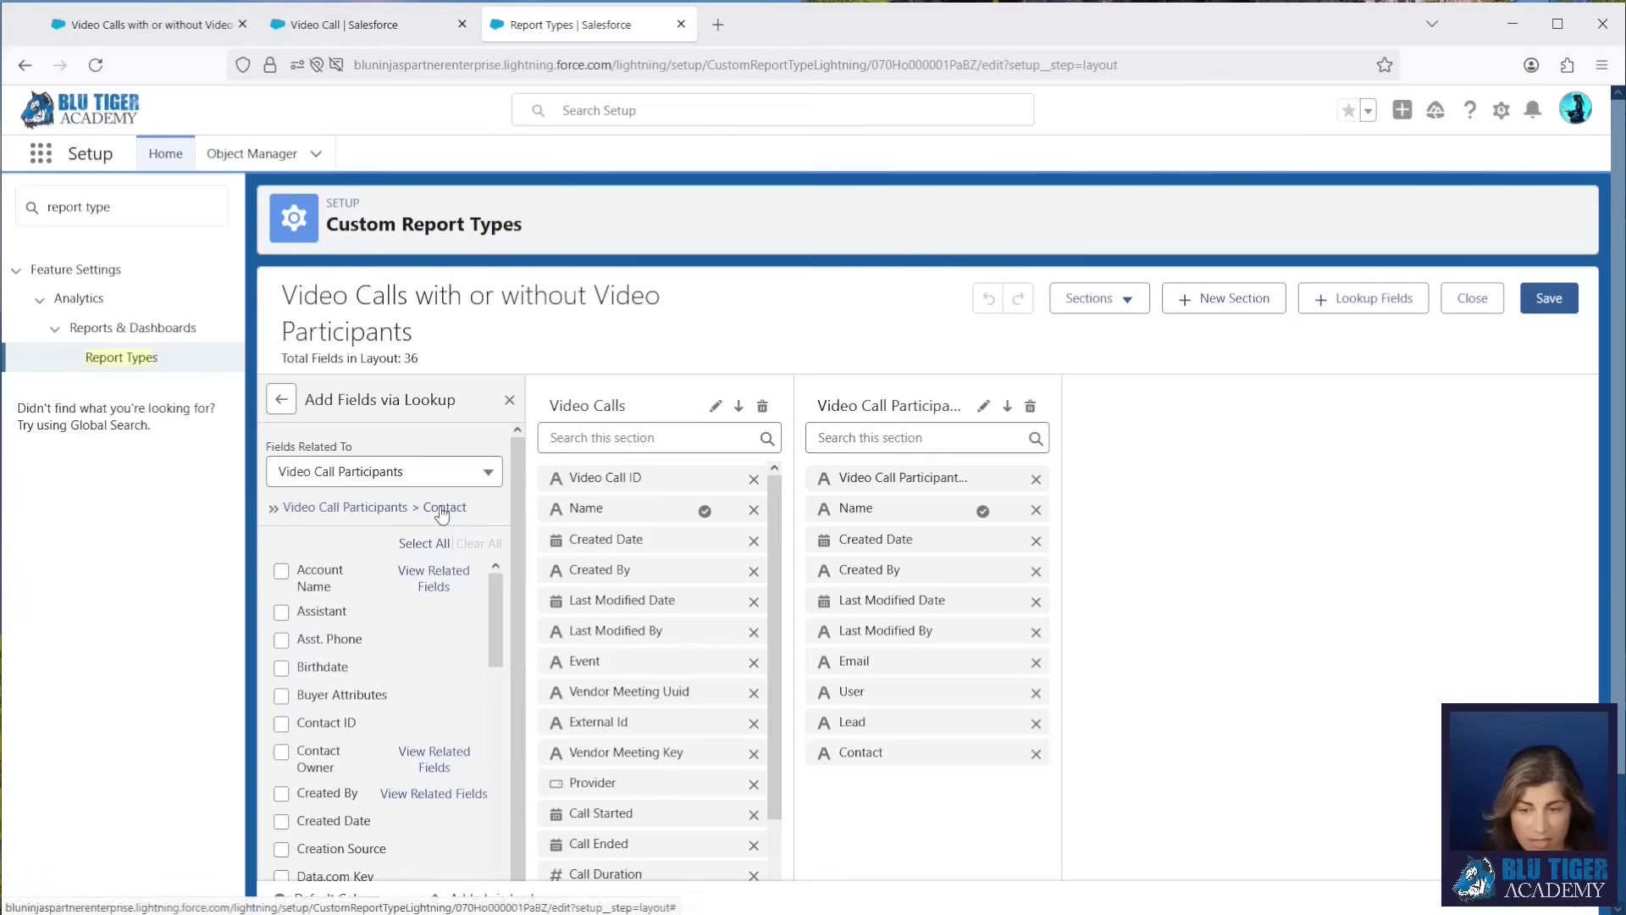
{"action": "left_click", "coordinate": [423, 545]}
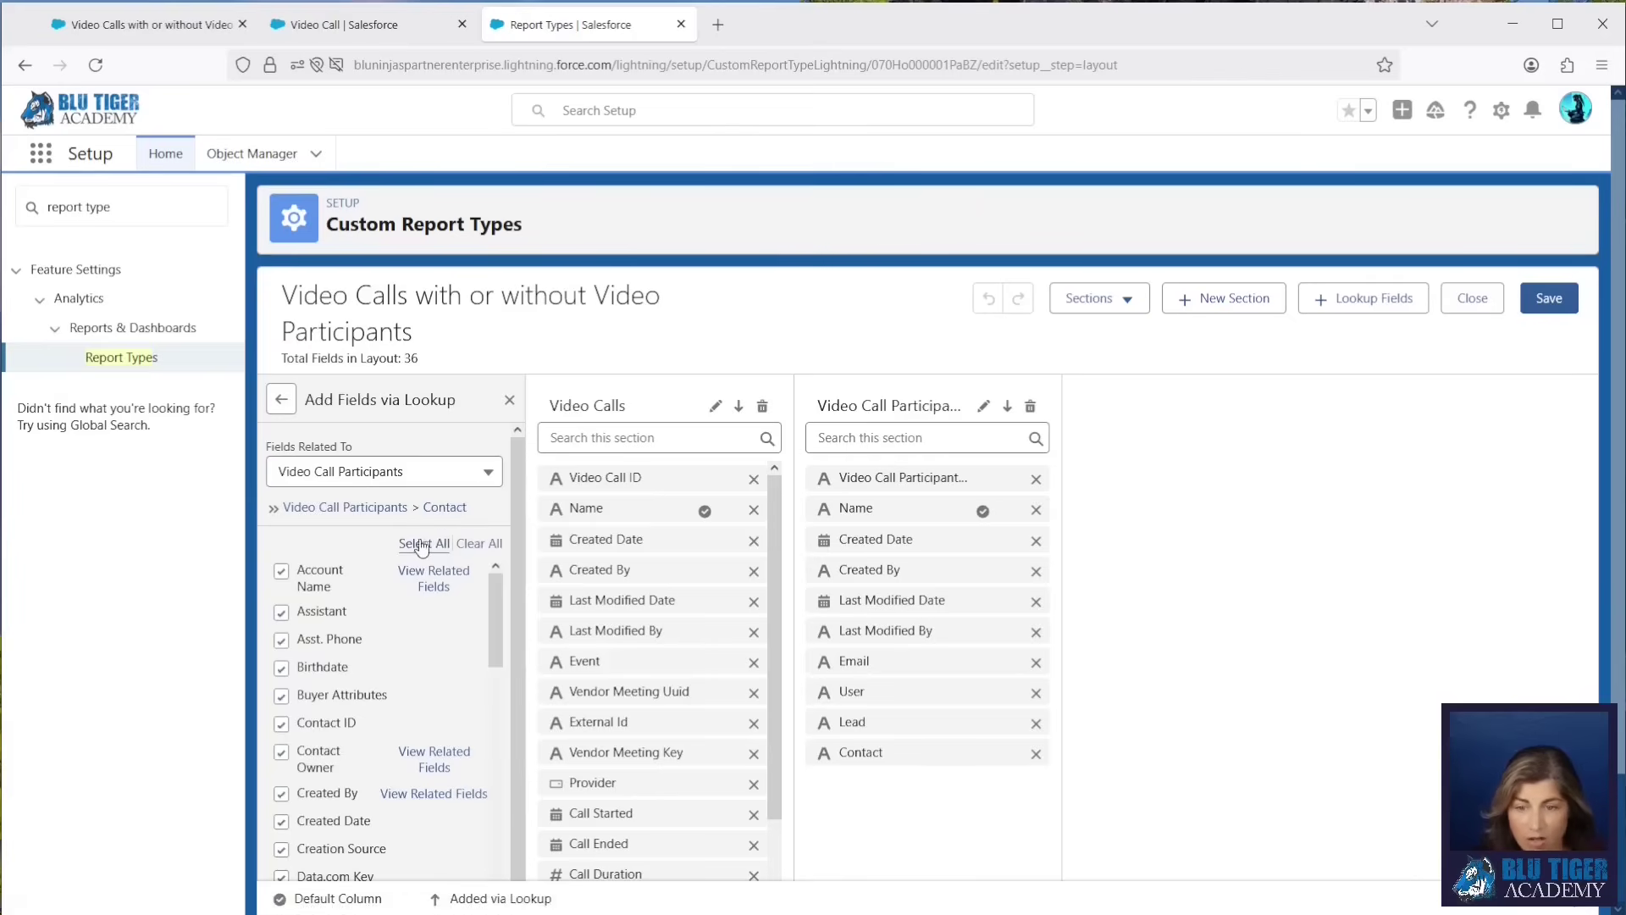
Add the selected contact lookup fields to a new layout section named "Contact Fields".
{"action": "scroll", "coordinate": [351, 553], "scroll_direction": "down", "scroll_amount": 1}
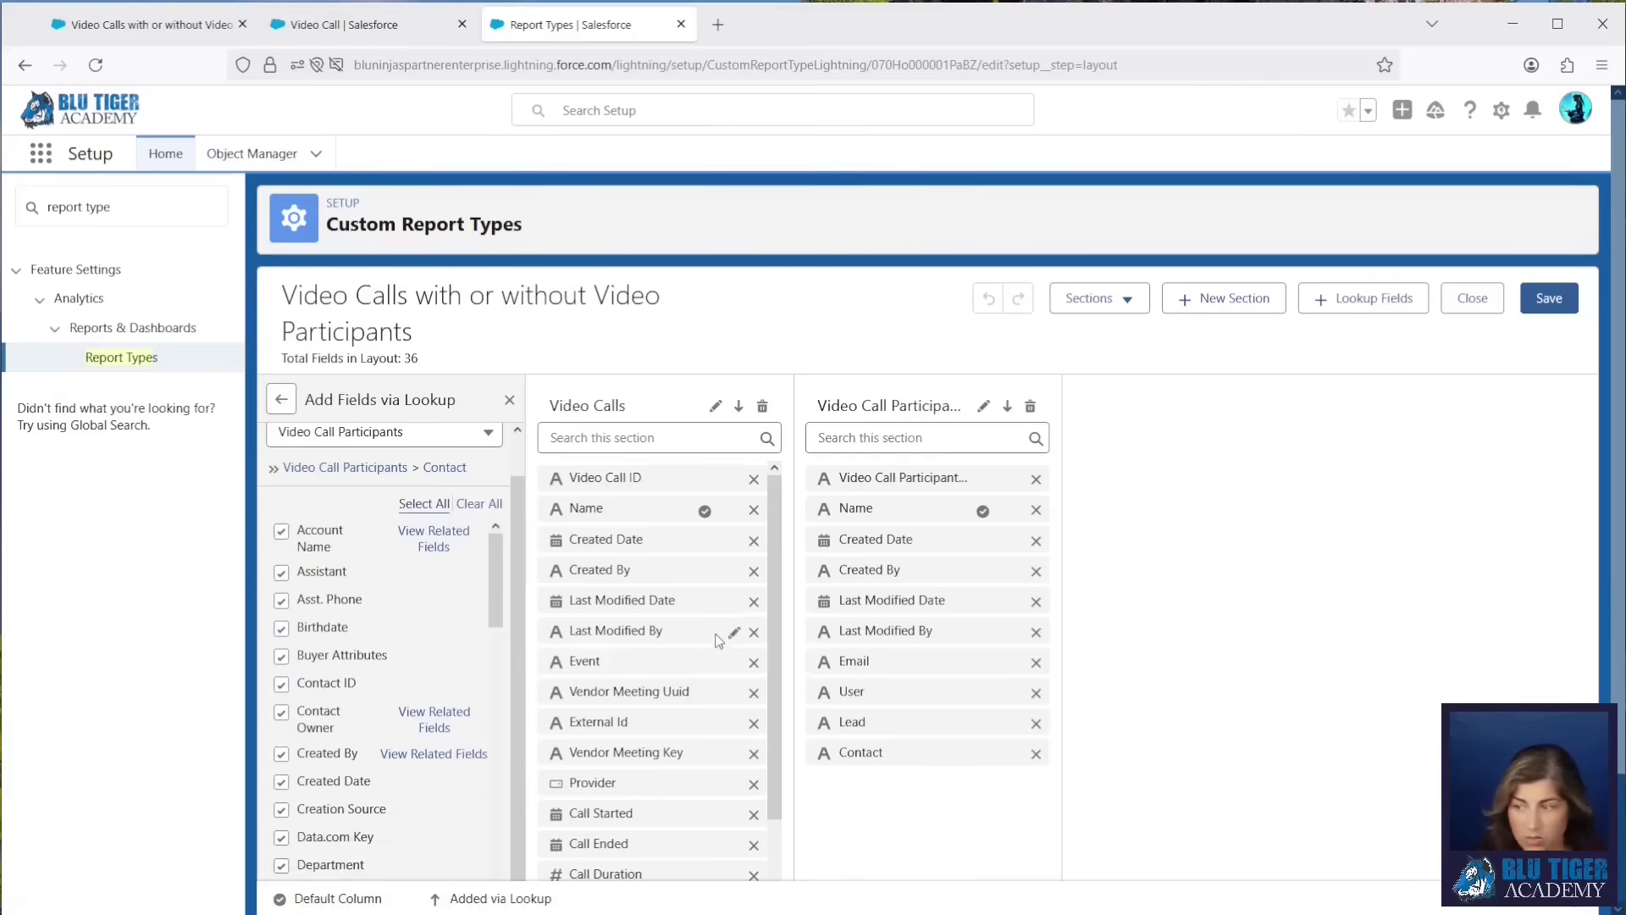
{"action": "scroll", "coordinate": [724, 635], "scroll_direction": "down", "scroll_amount": 3}
{"action": "scroll", "coordinate": [1305, 633], "scroll_direction": "down", "scroll_amount": 1}
{"action": "scroll", "coordinate": [1304, 632], "scroll_direction": "down", "scroll_amount": 1}
{"action": "left_click", "coordinate": [480, 859]}
{"action": "left_click", "coordinate": [521, 543]}
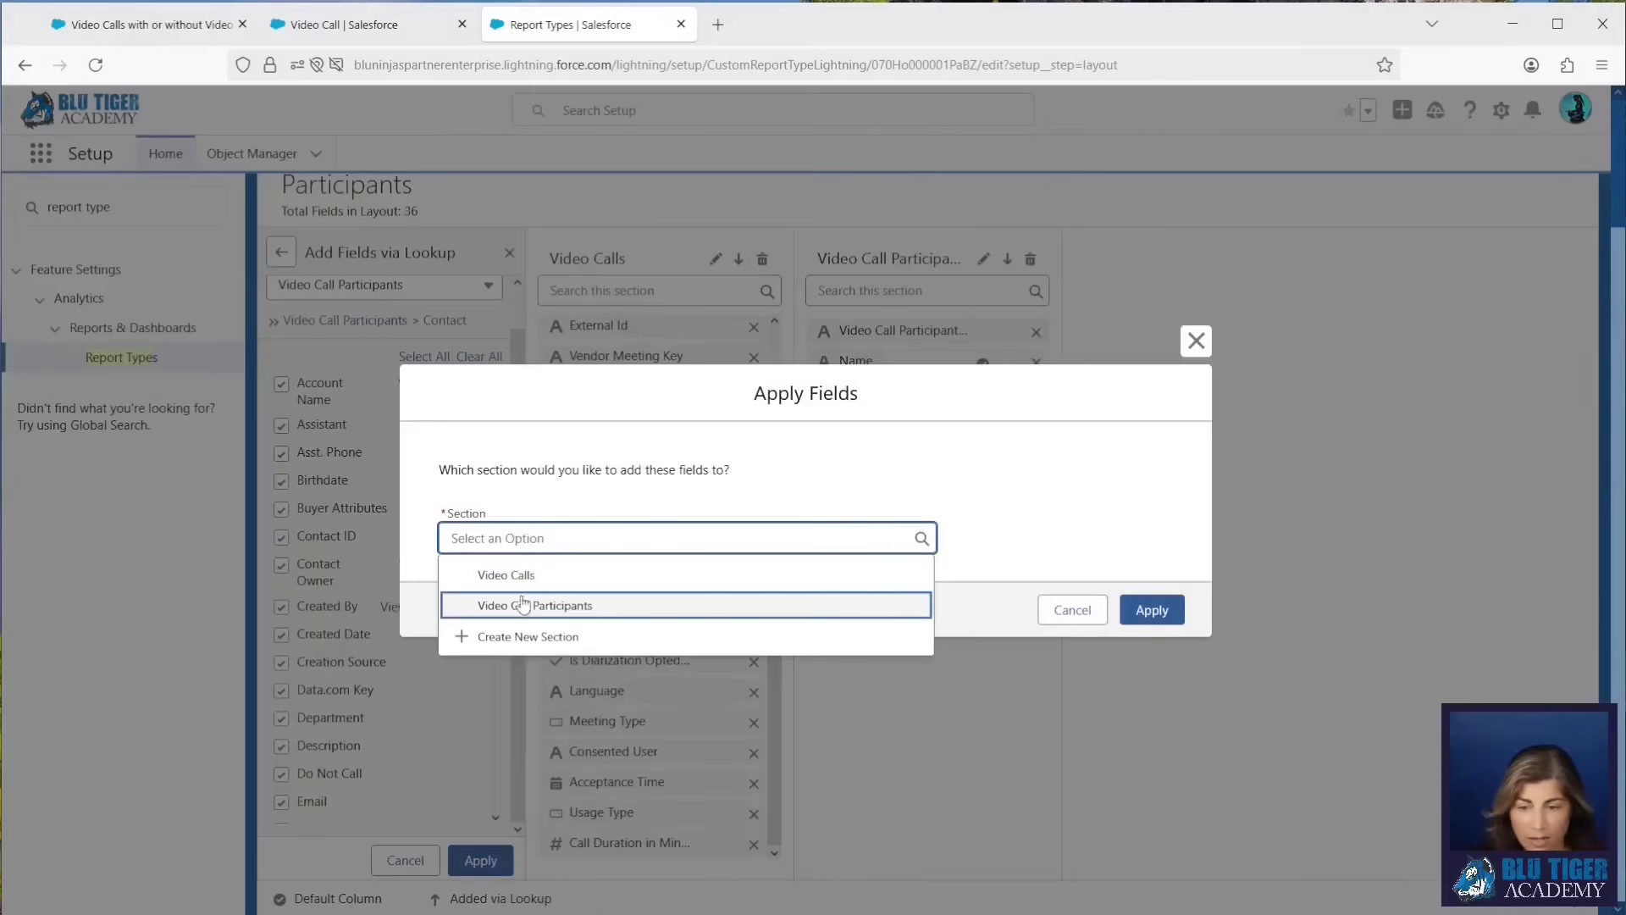
{"action": "left_click", "coordinate": [522, 636]}
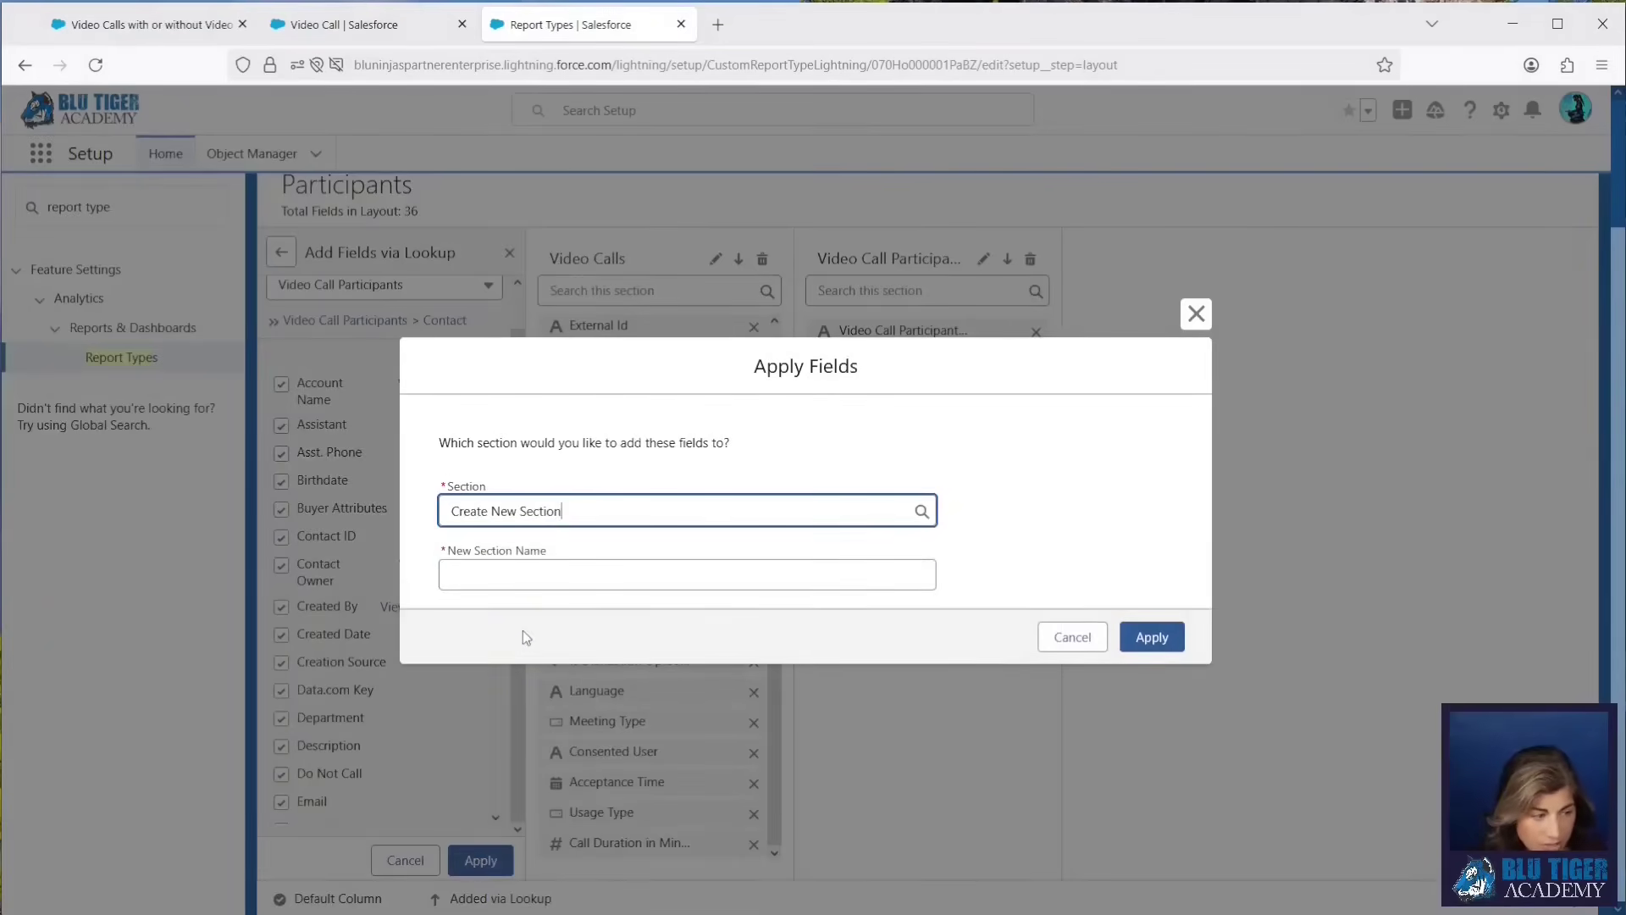
{"action": "left_click", "coordinate": [550, 566]}
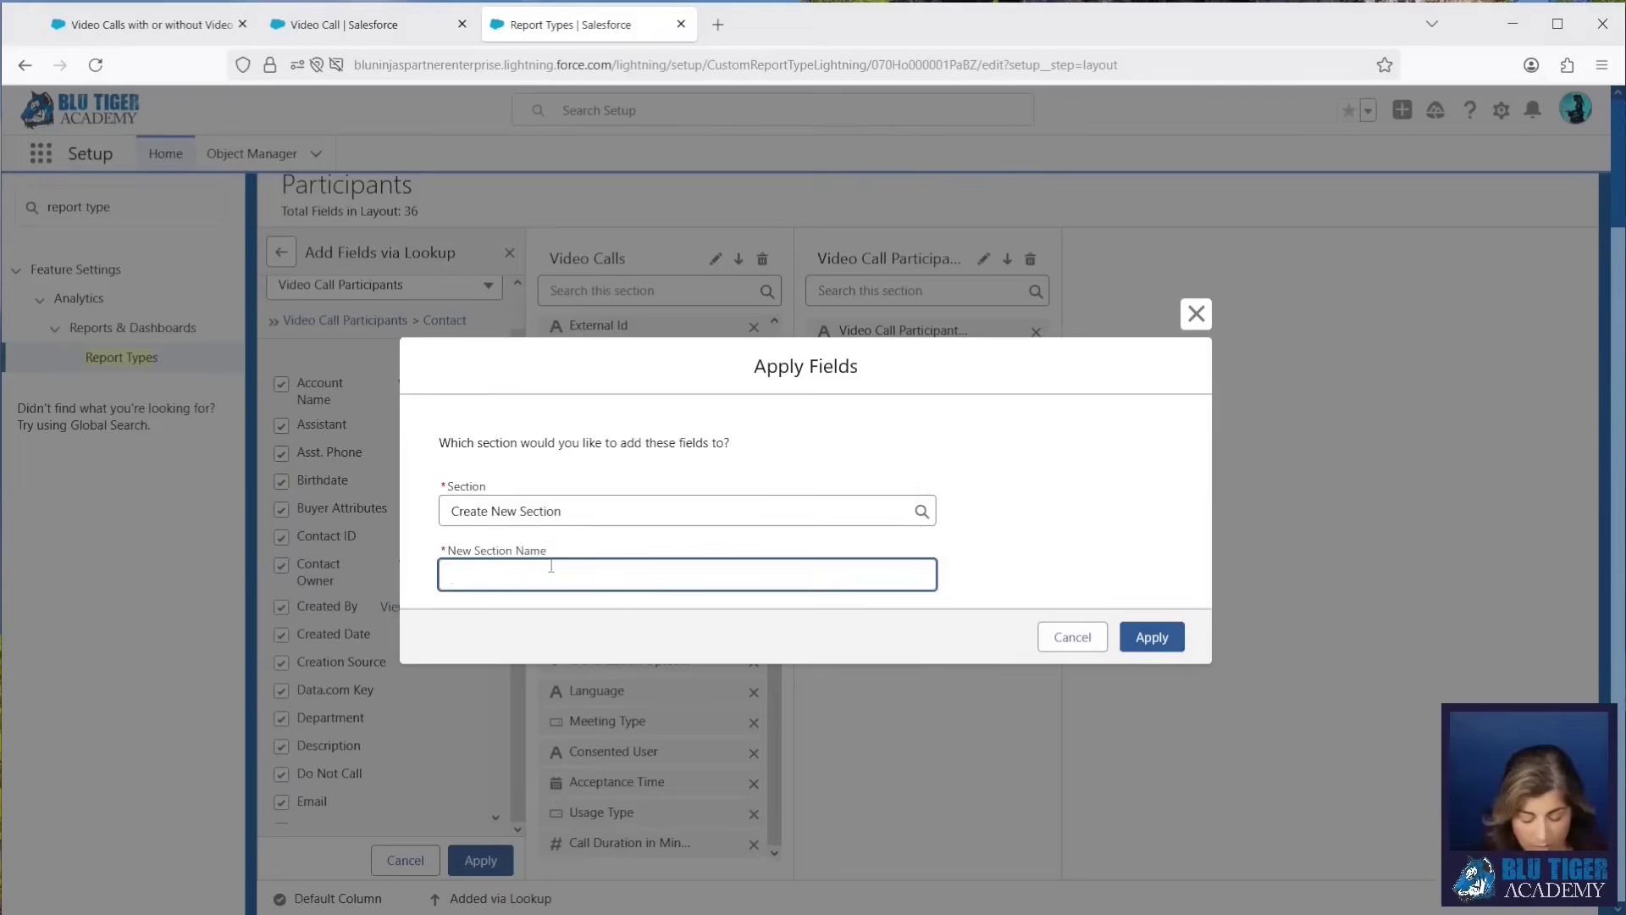
{"action": "type", "text": "Contact Fields"}
{"action": "left_click", "coordinate": [1150, 637]}
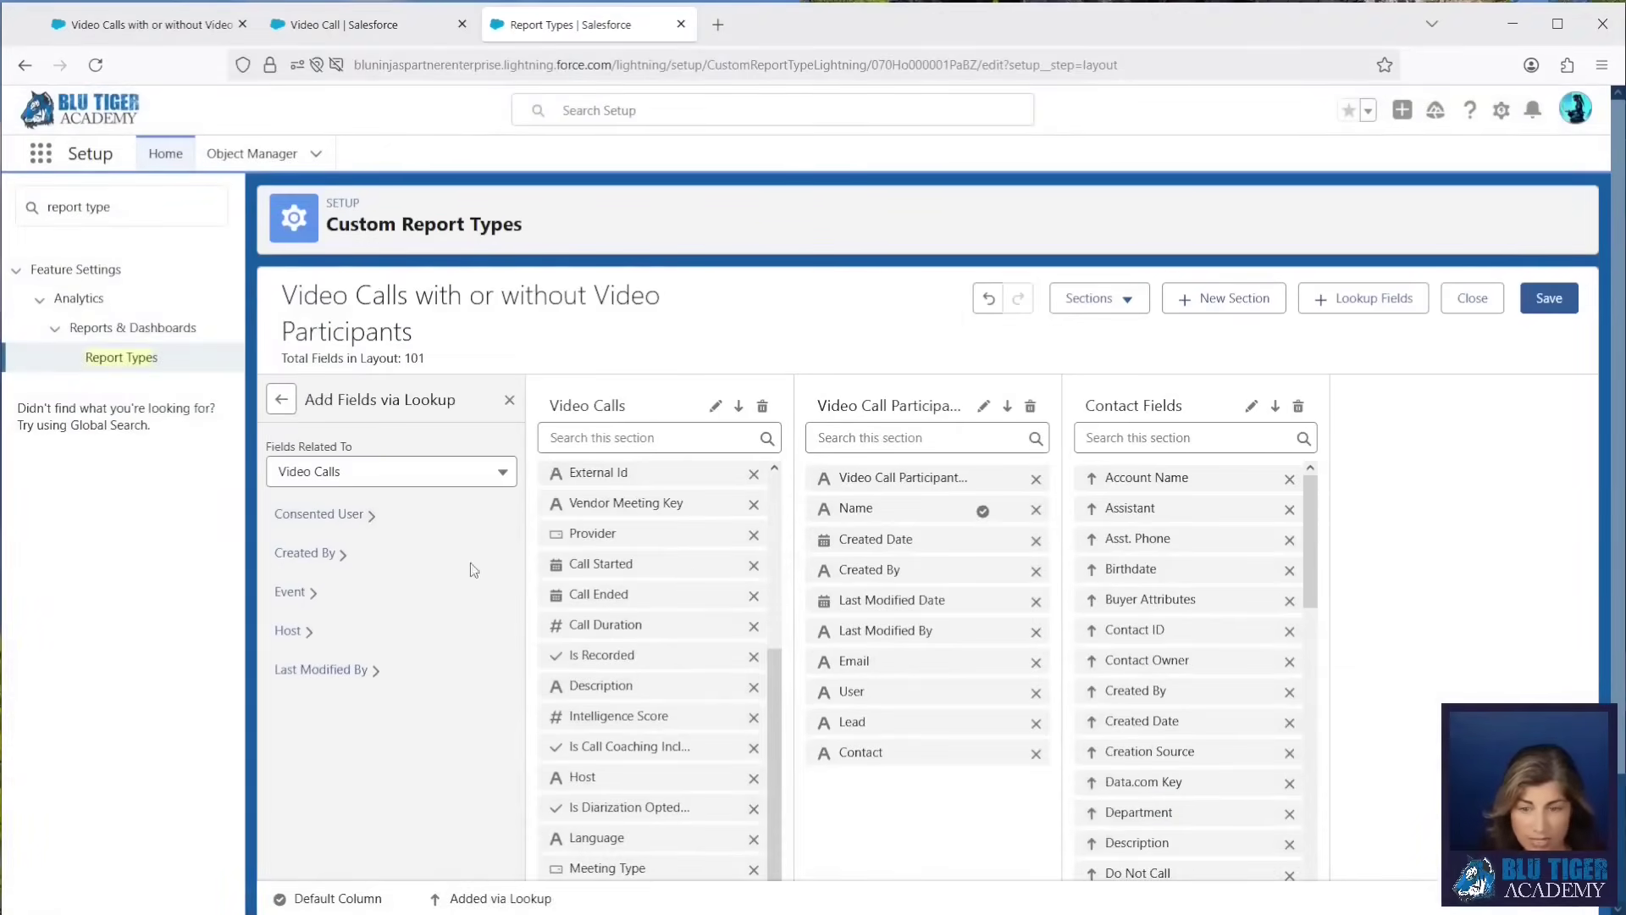
Select all account lookup fields reached from Video Call Participants through Contact and Account Name.
{"action": "left_click", "coordinate": [383, 476]}
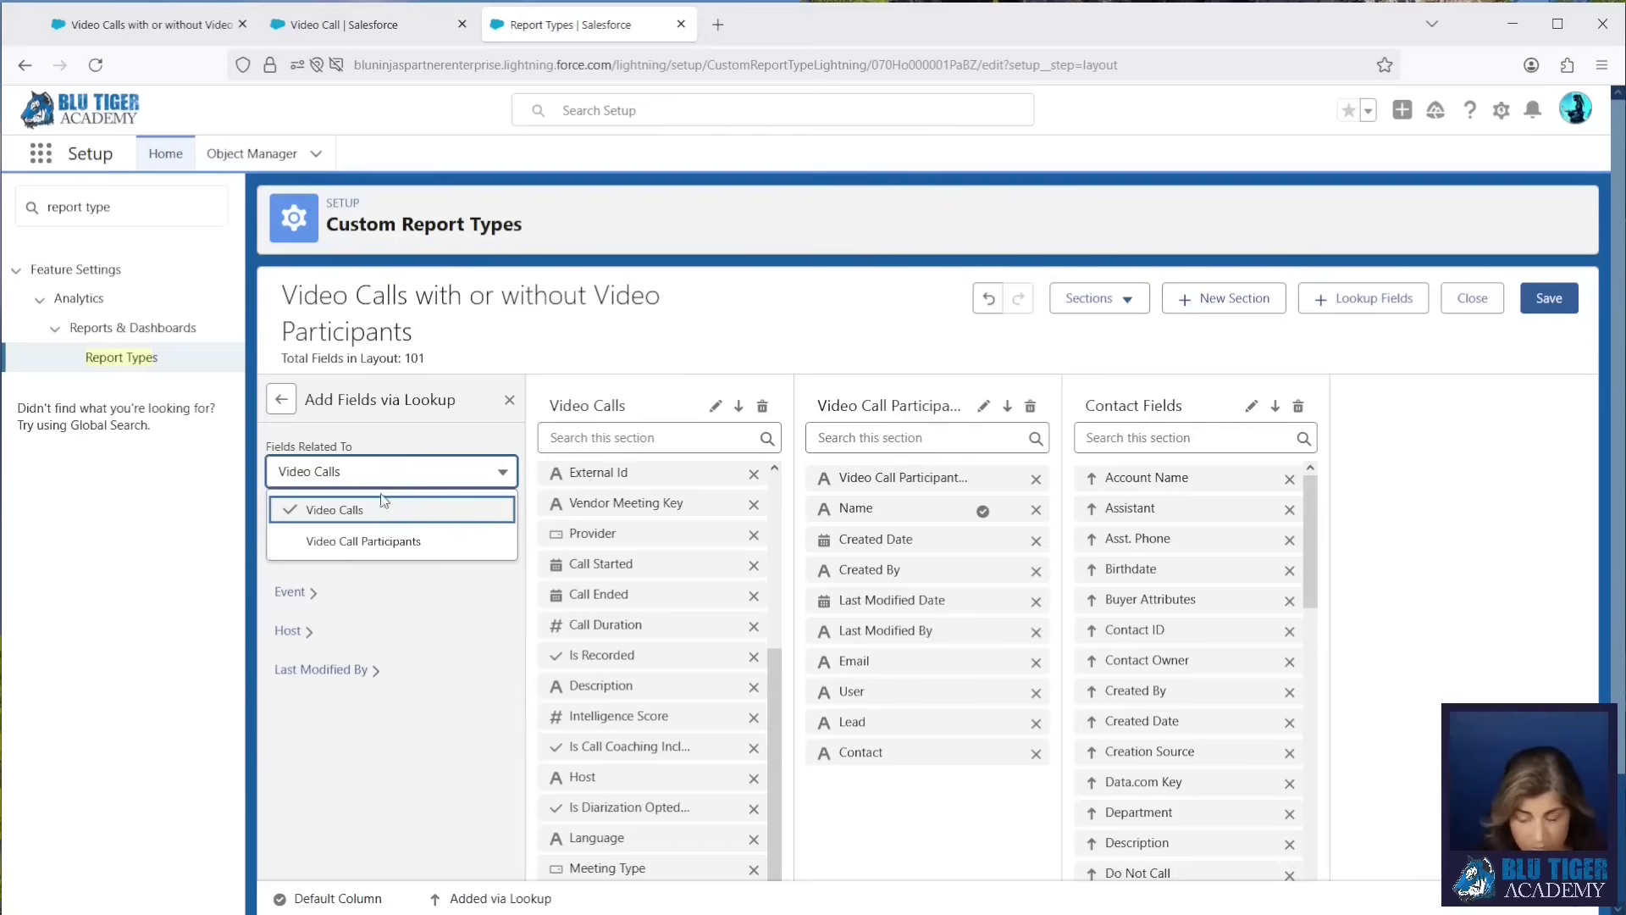
{"action": "left_click", "coordinate": [371, 539]}
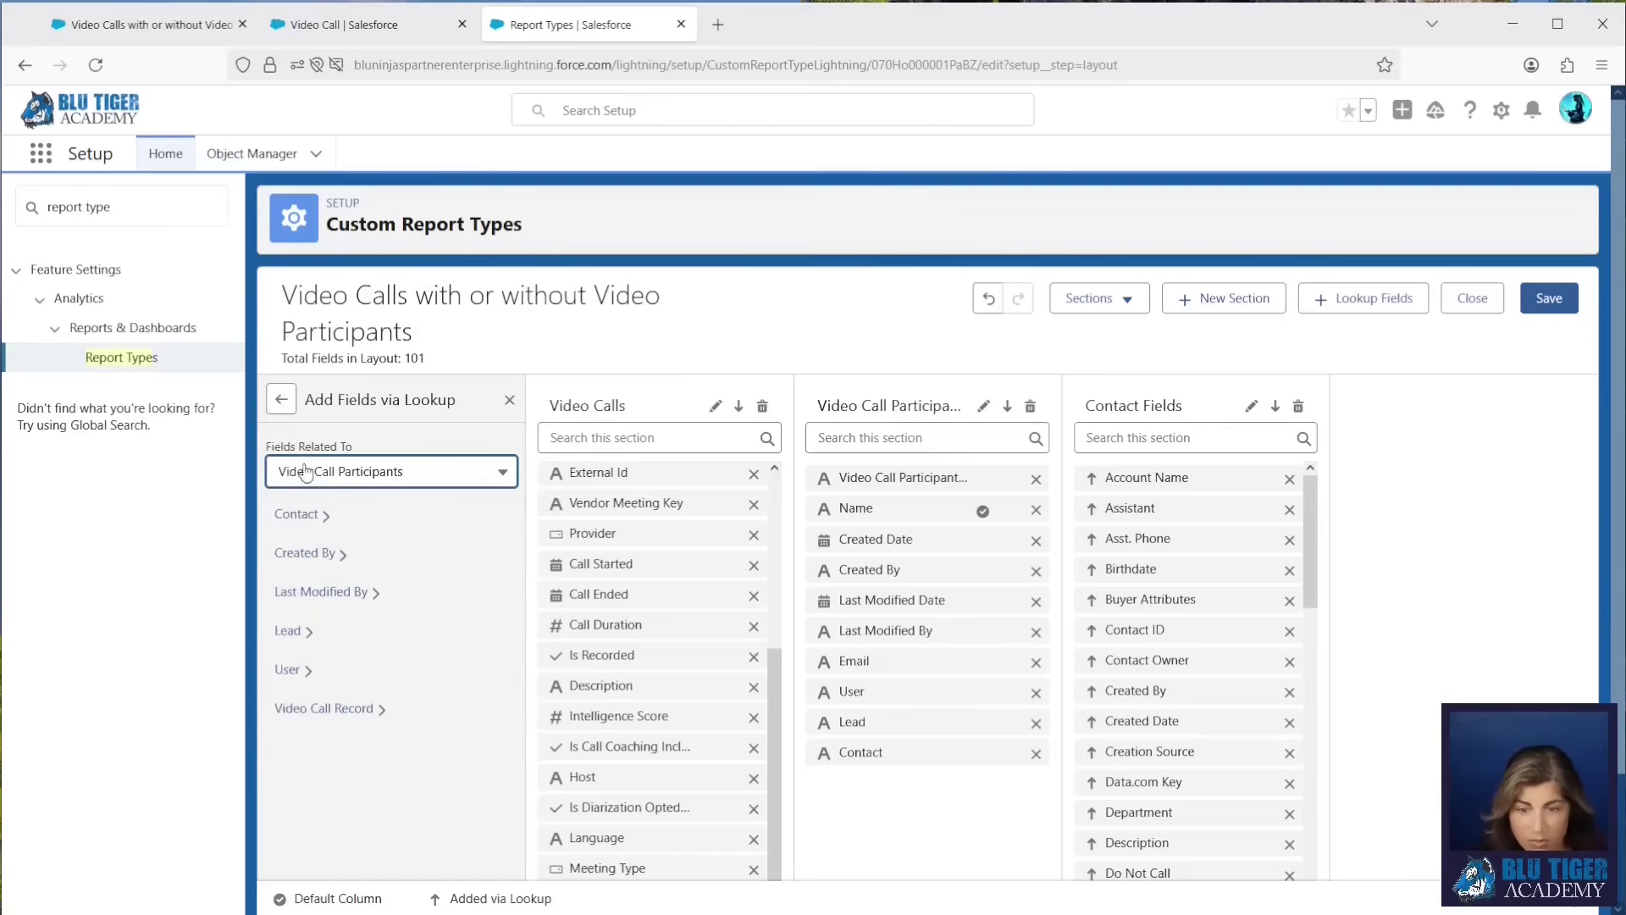
{"action": "left_click", "coordinate": [326, 517]}
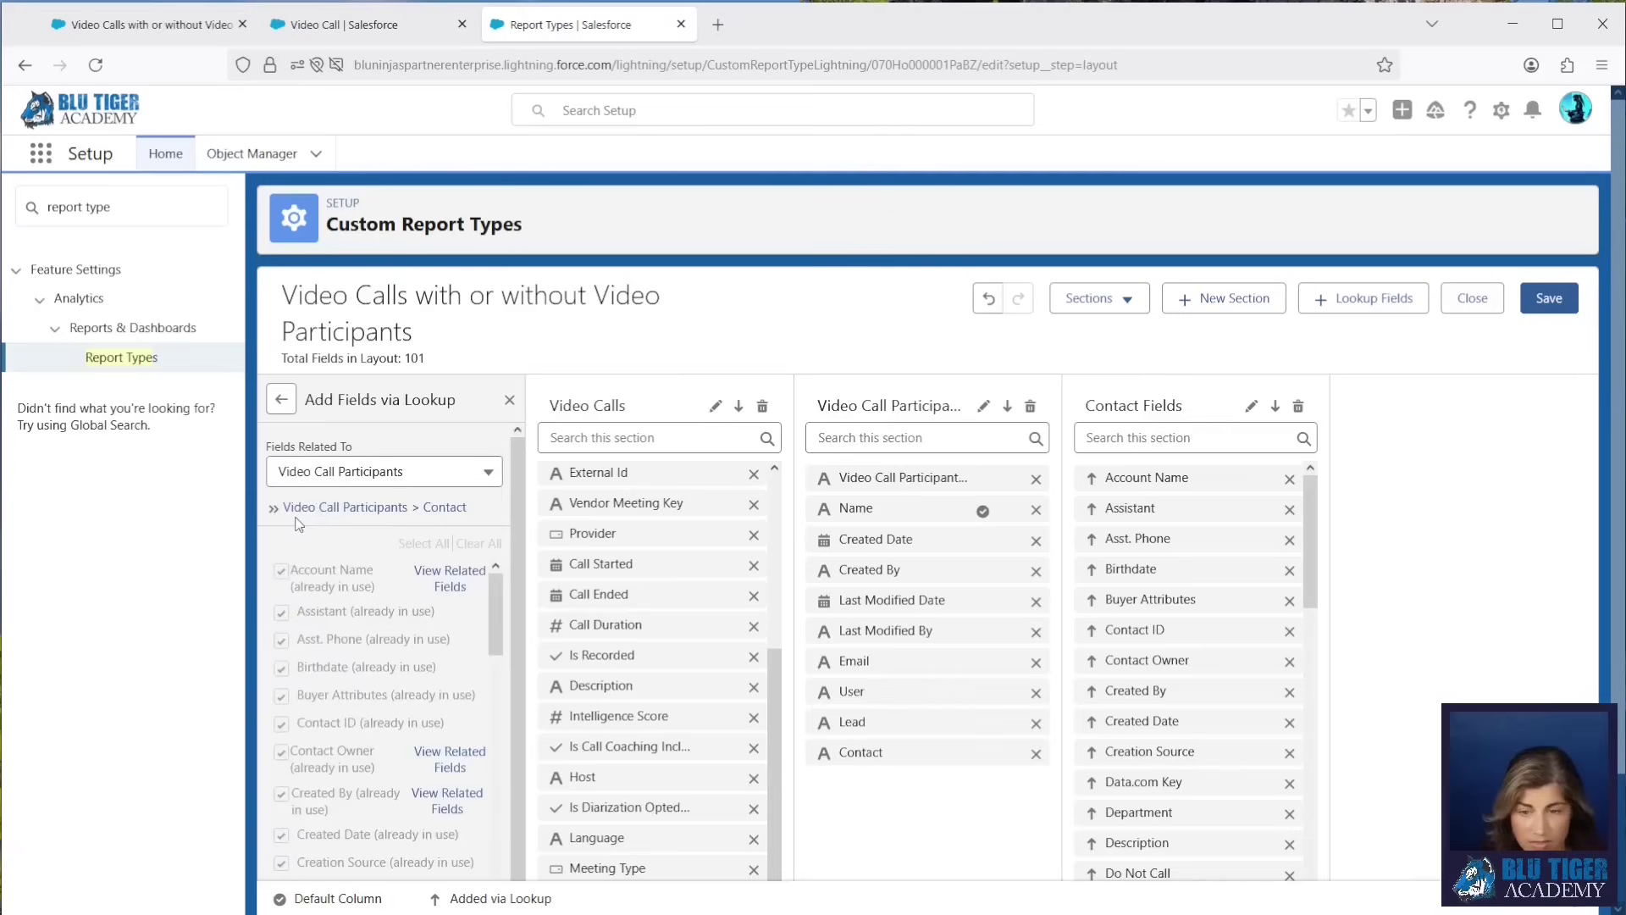
{"action": "scroll", "coordinate": [341, 644], "scroll_direction": "down", "scroll_amount": 10}
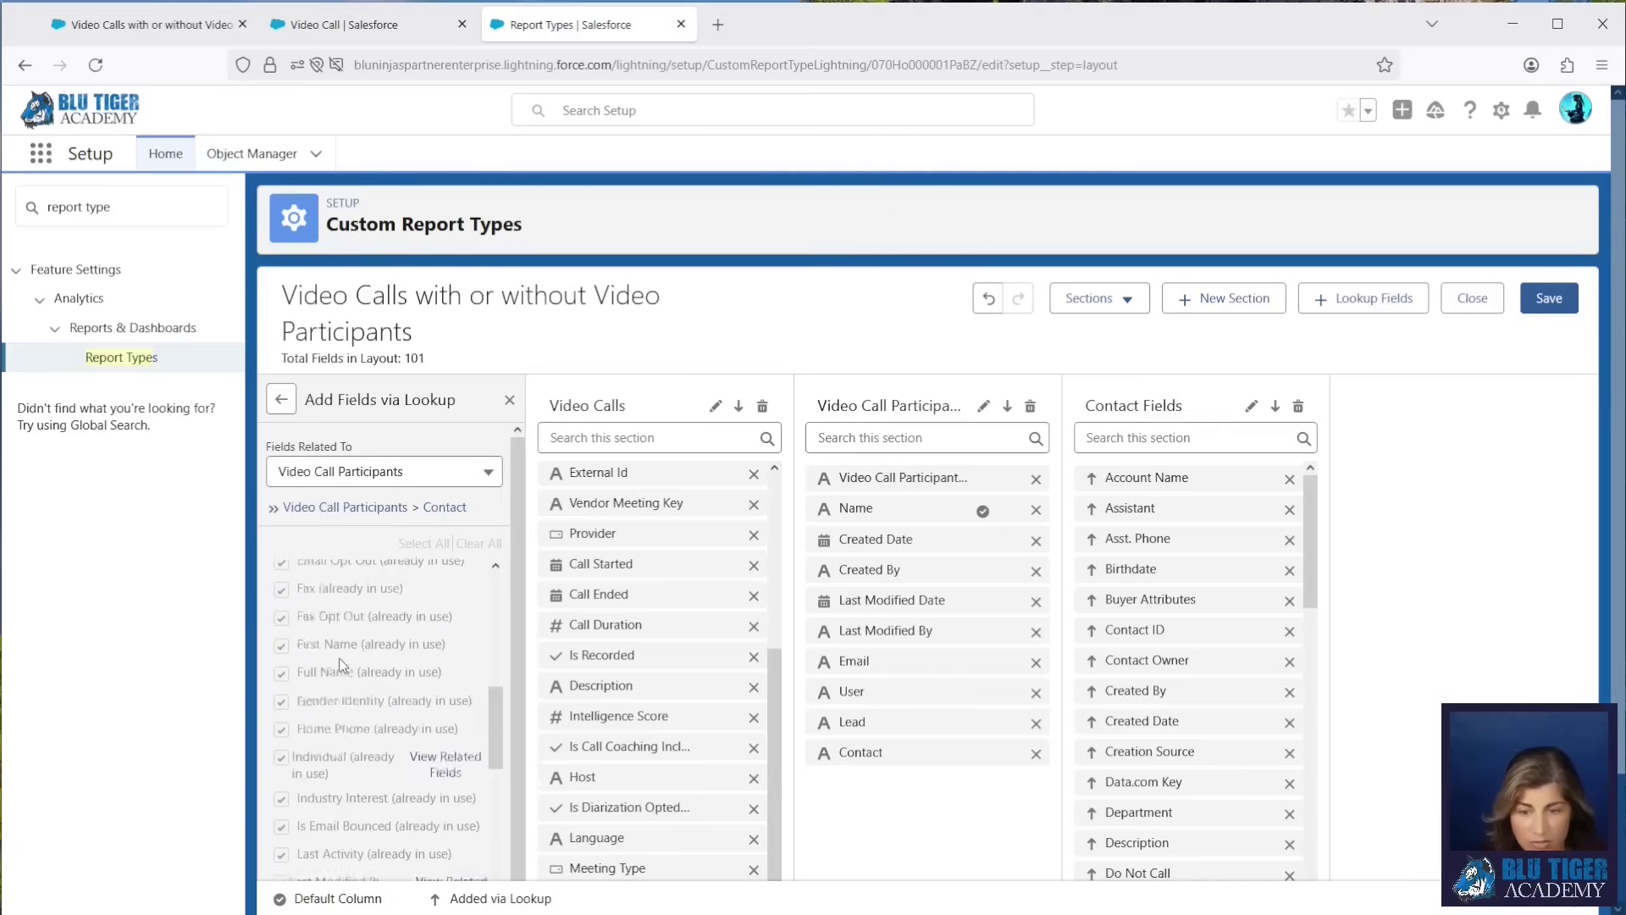
{"action": "scroll", "coordinate": [342, 665], "scroll_direction": "down", "scroll_amount": 3}
{"action": "scroll", "coordinate": [454, 602], "scroll_direction": "up", "scroll_amount": 10}
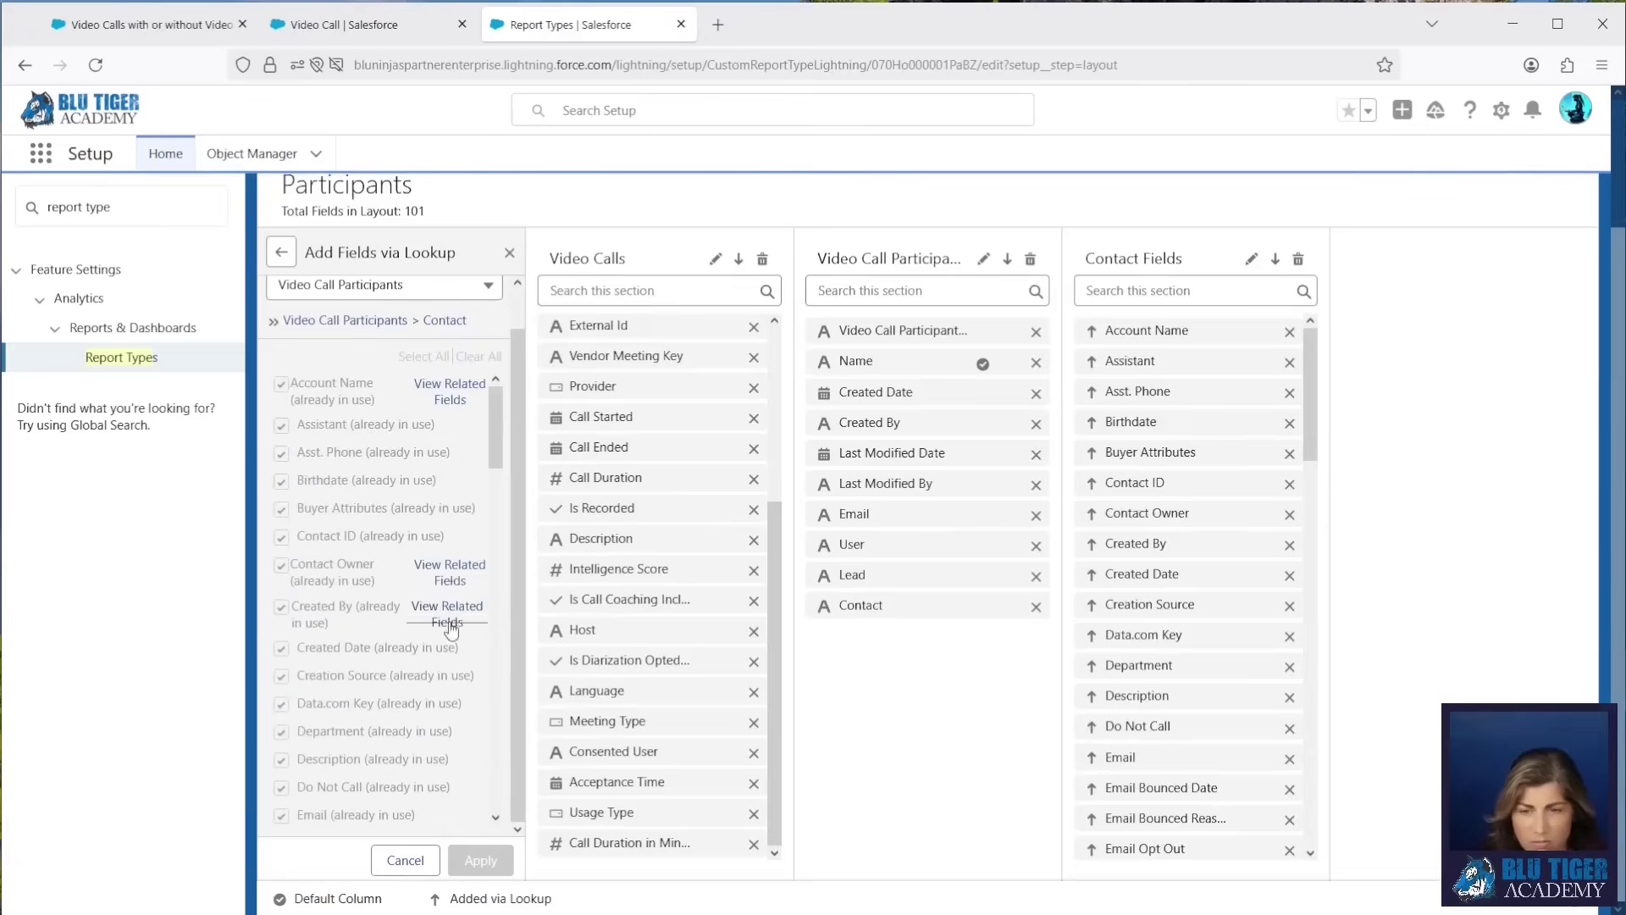
{"action": "left_click", "coordinate": [449, 386]}
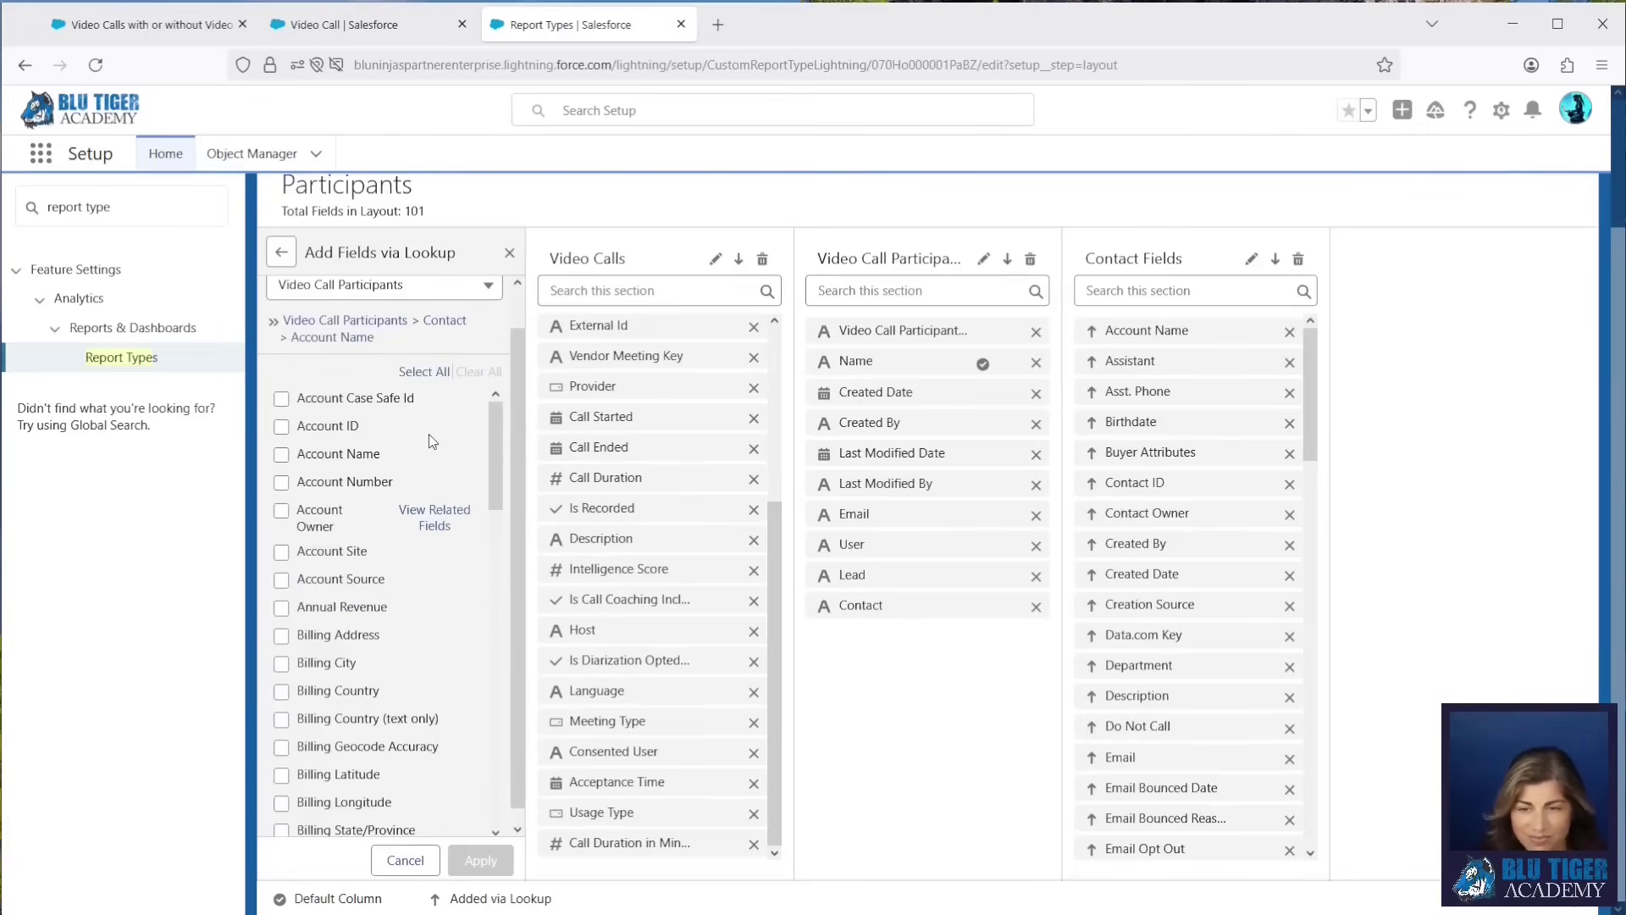
{"action": "left_click", "coordinate": [426, 375]}
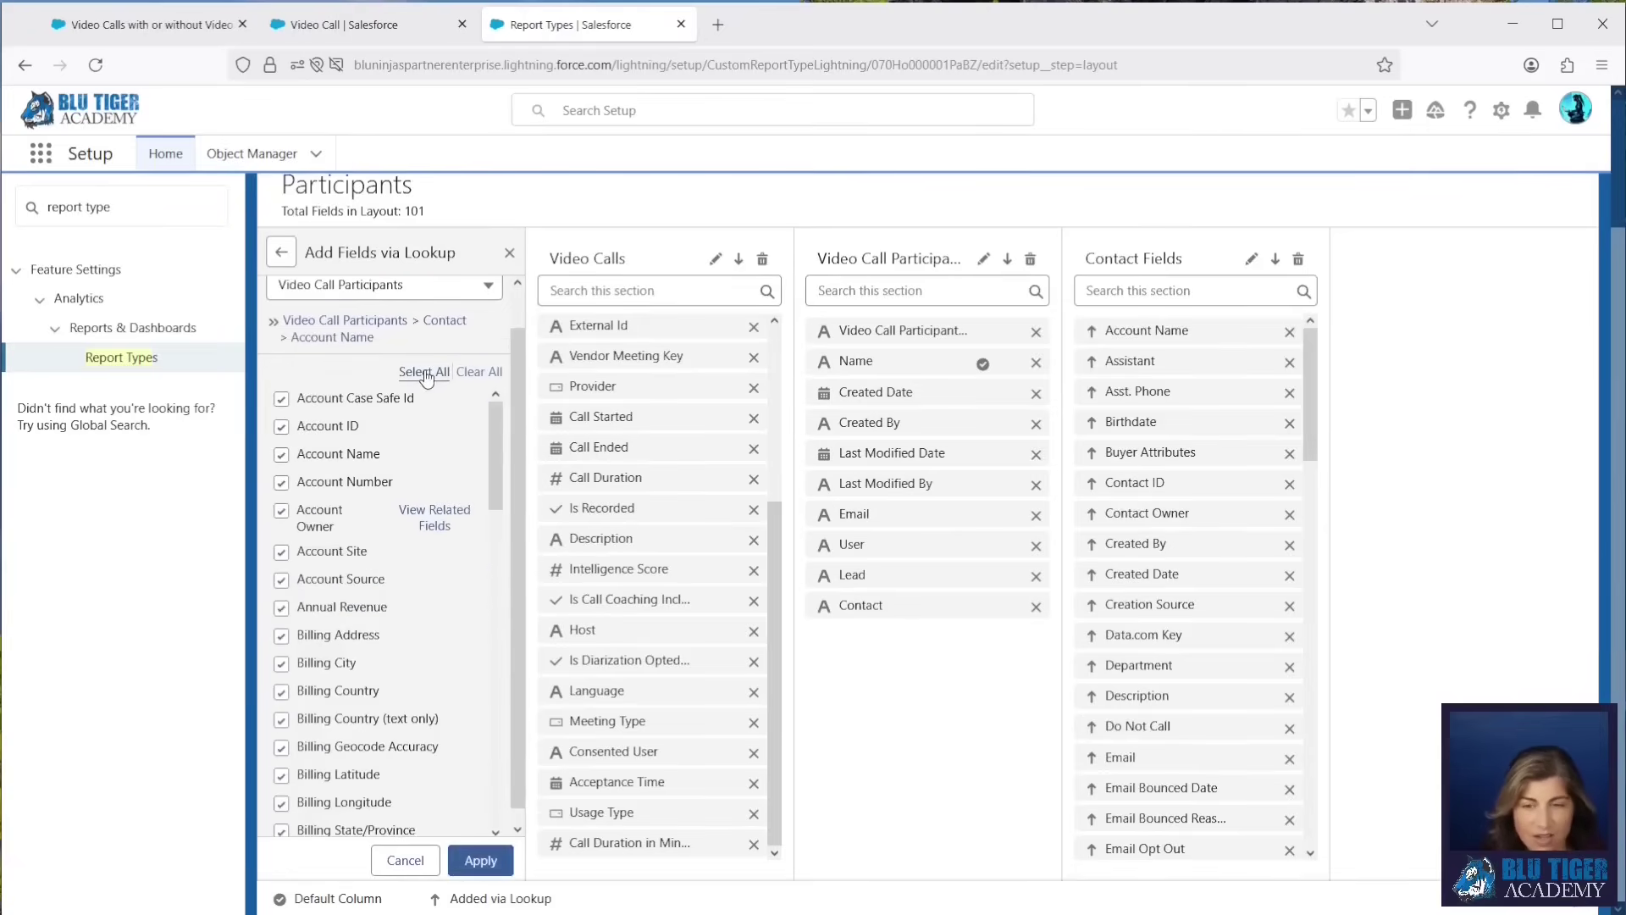
Add the selected account fields to a new section named "Contact's Account Fields" and save the report type layout.
{"action": "left_click", "coordinate": [480, 860]}
{"action": "left_click", "coordinate": [542, 540]}
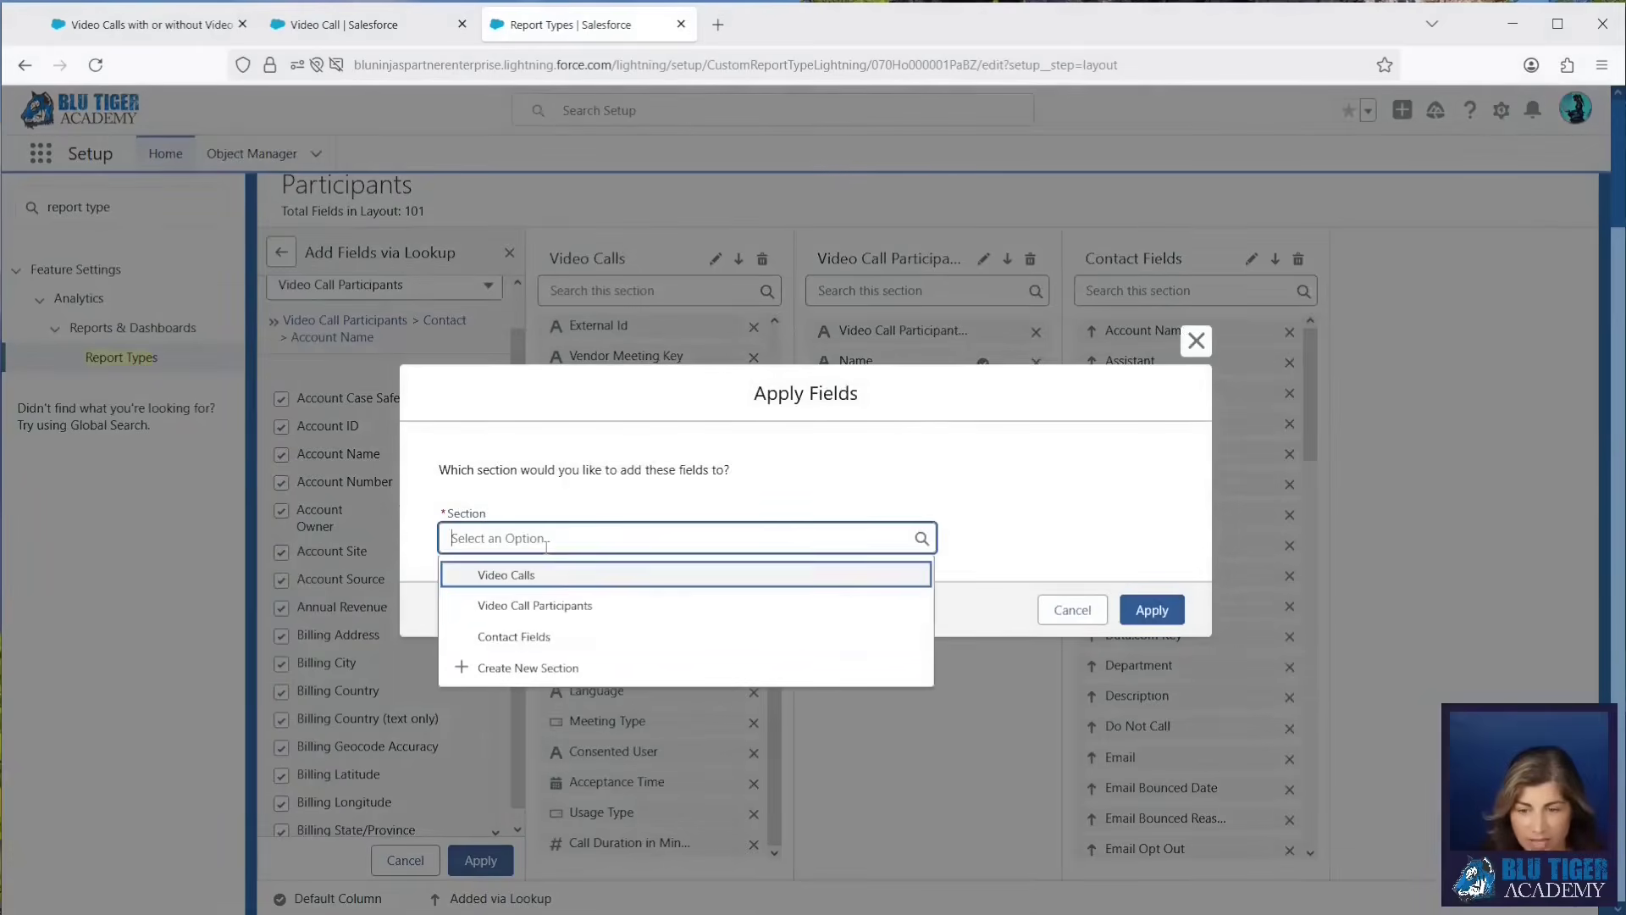
{"action": "left_click", "coordinate": [520, 667]}
{"action": "left_click", "coordinate": [457, 575]}
{"action": "type", "text": "Contact's Ac"}
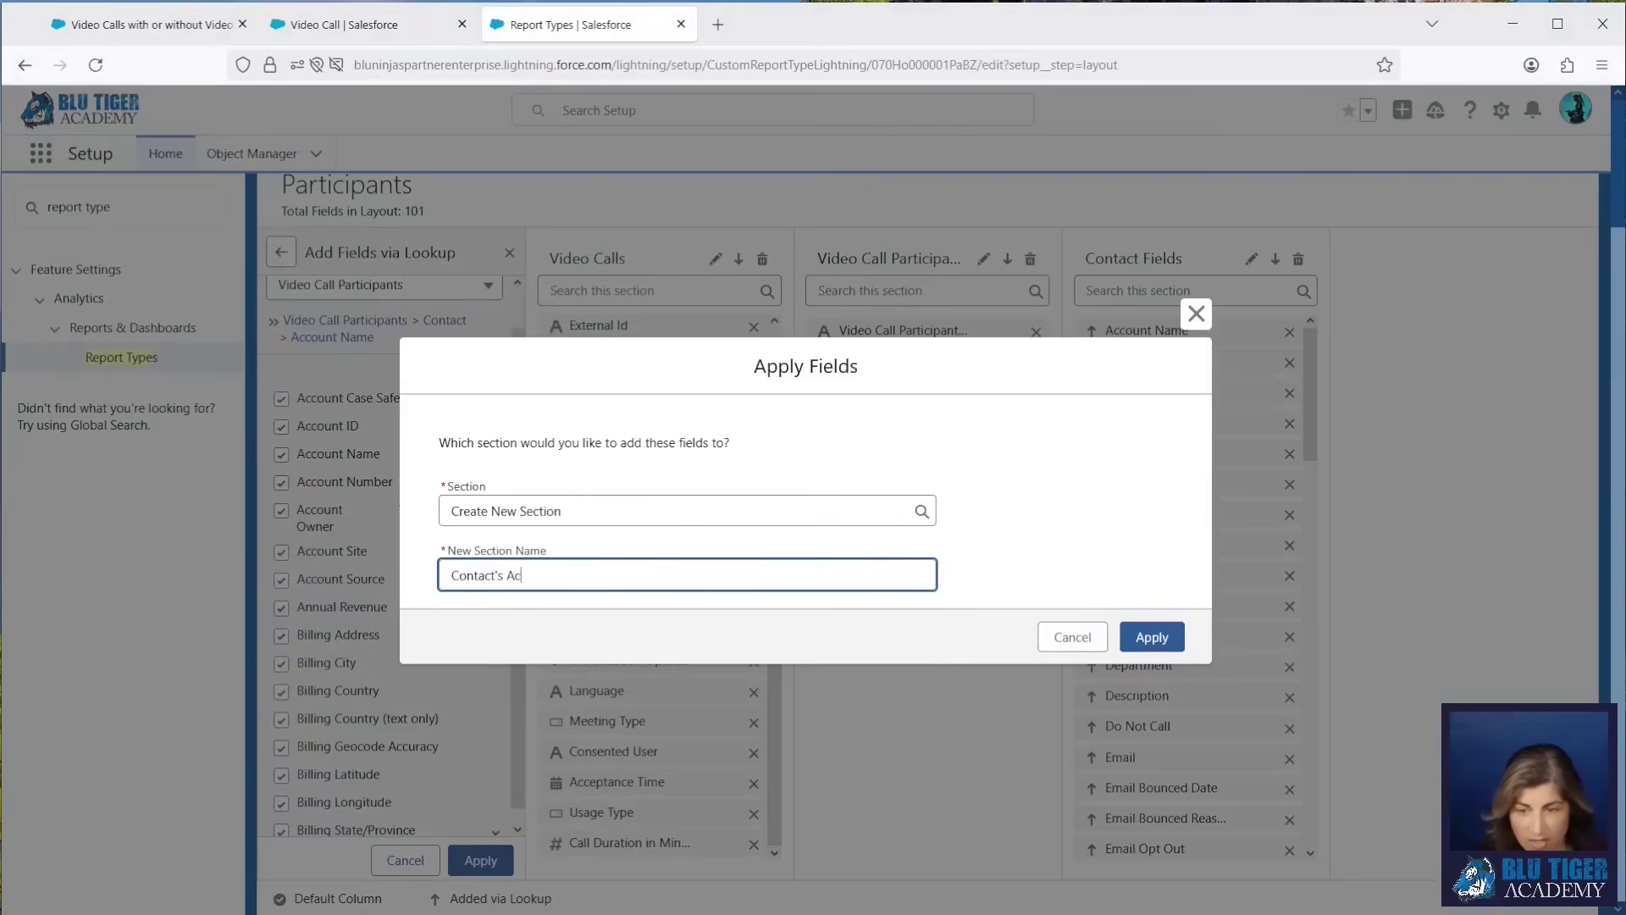
{"action": "type", "text": "count Fields"}
{"action": "left_click", "coordinate": [1172, 635]}
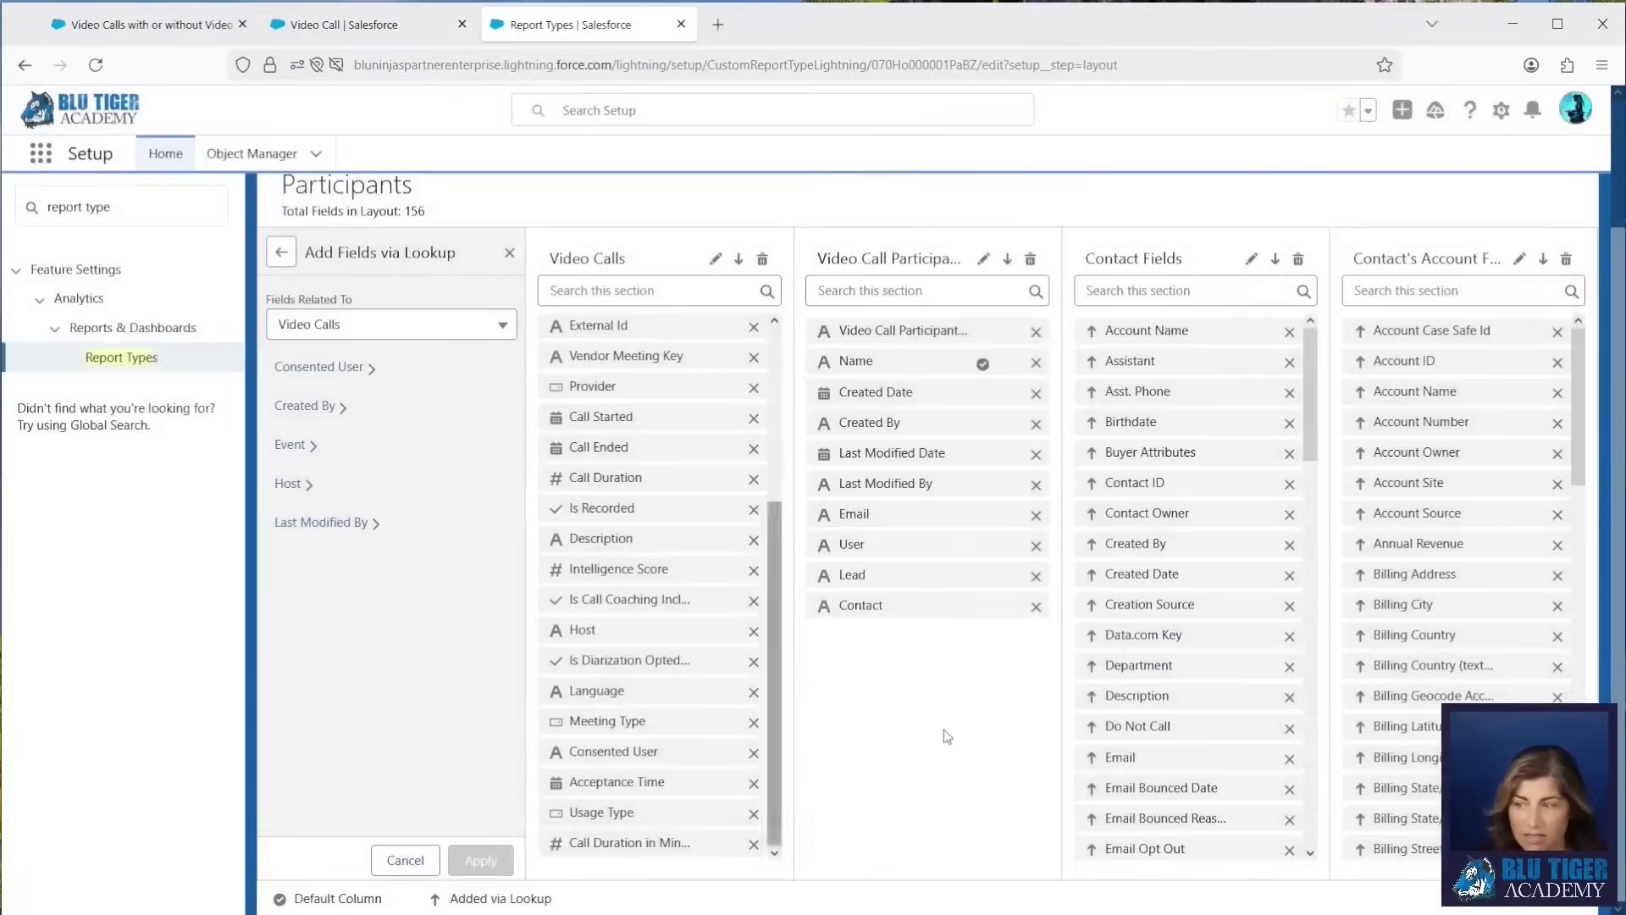
{"action": "scroll", "coordinate": [947, 736], "scroll_direction": "up", "scroll_amount": 2}
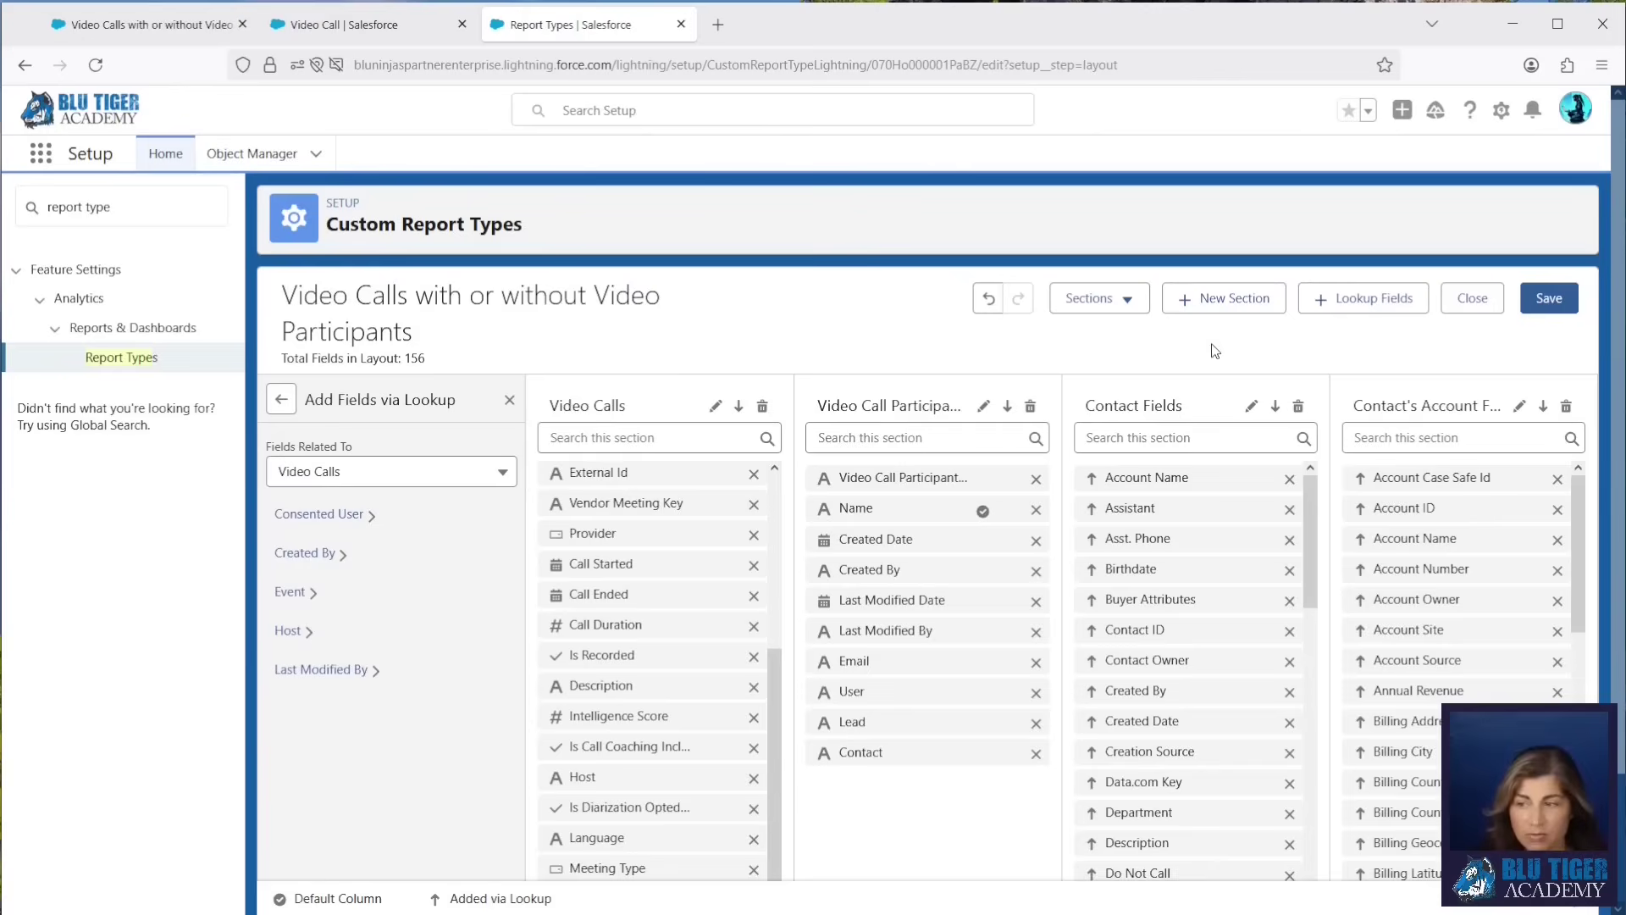
{"action": "left_click", "coordinate": [1547, 300]}
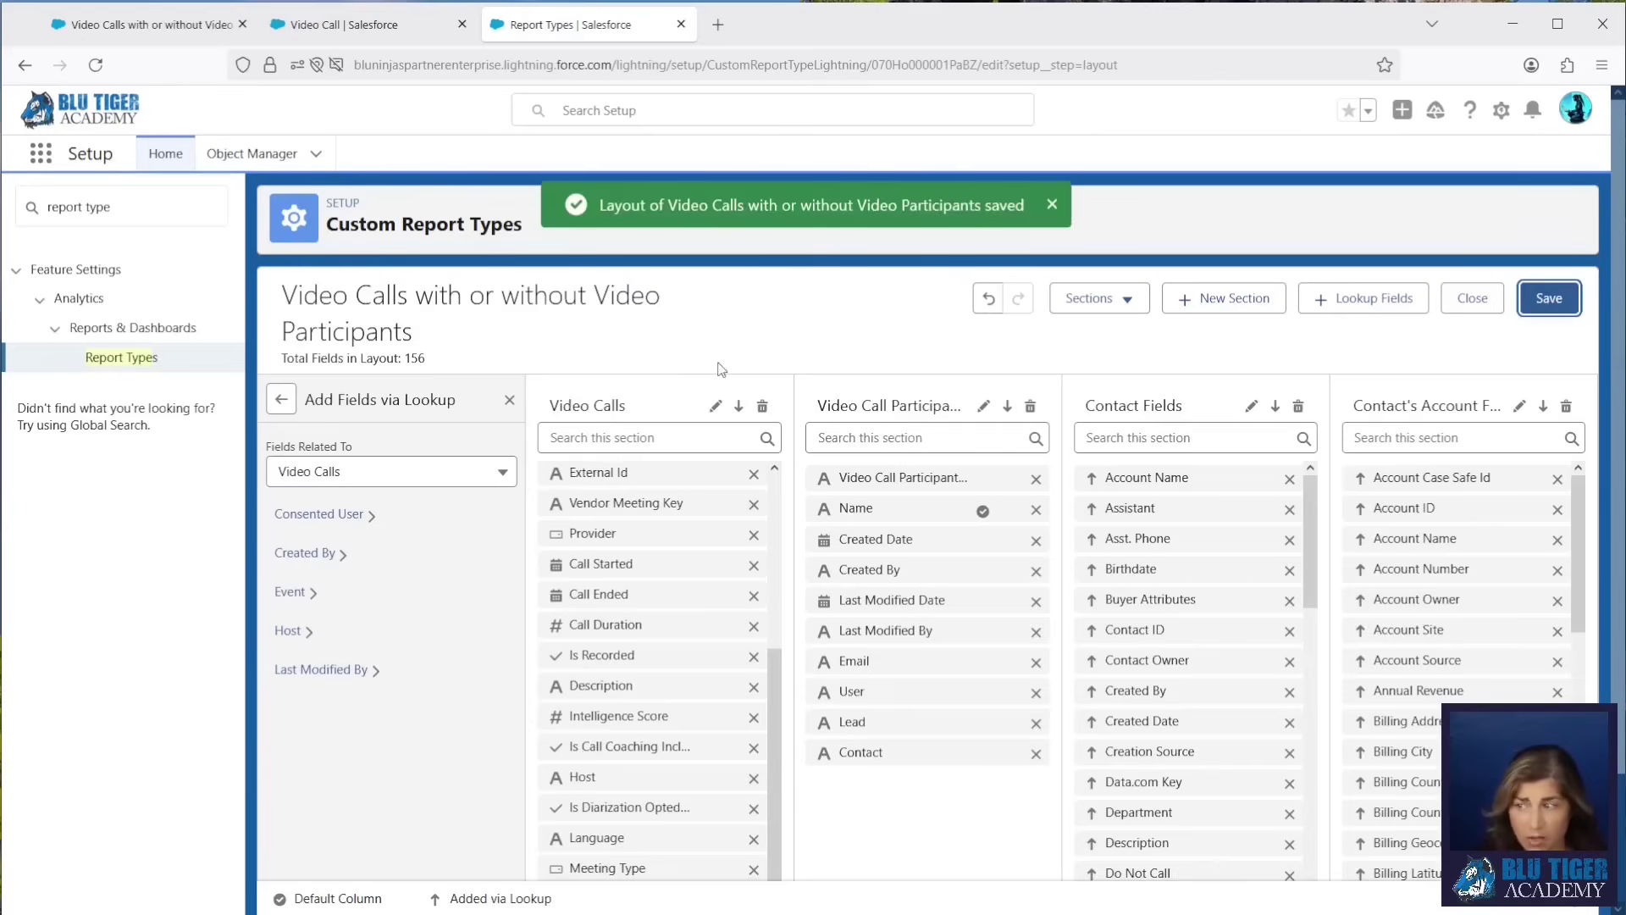
Return to the Video Calls with or without Video Partic report, edit it and check its available field groups beyond Video Calls.
{"action": "left_click", "coordinate": [138, 30]}
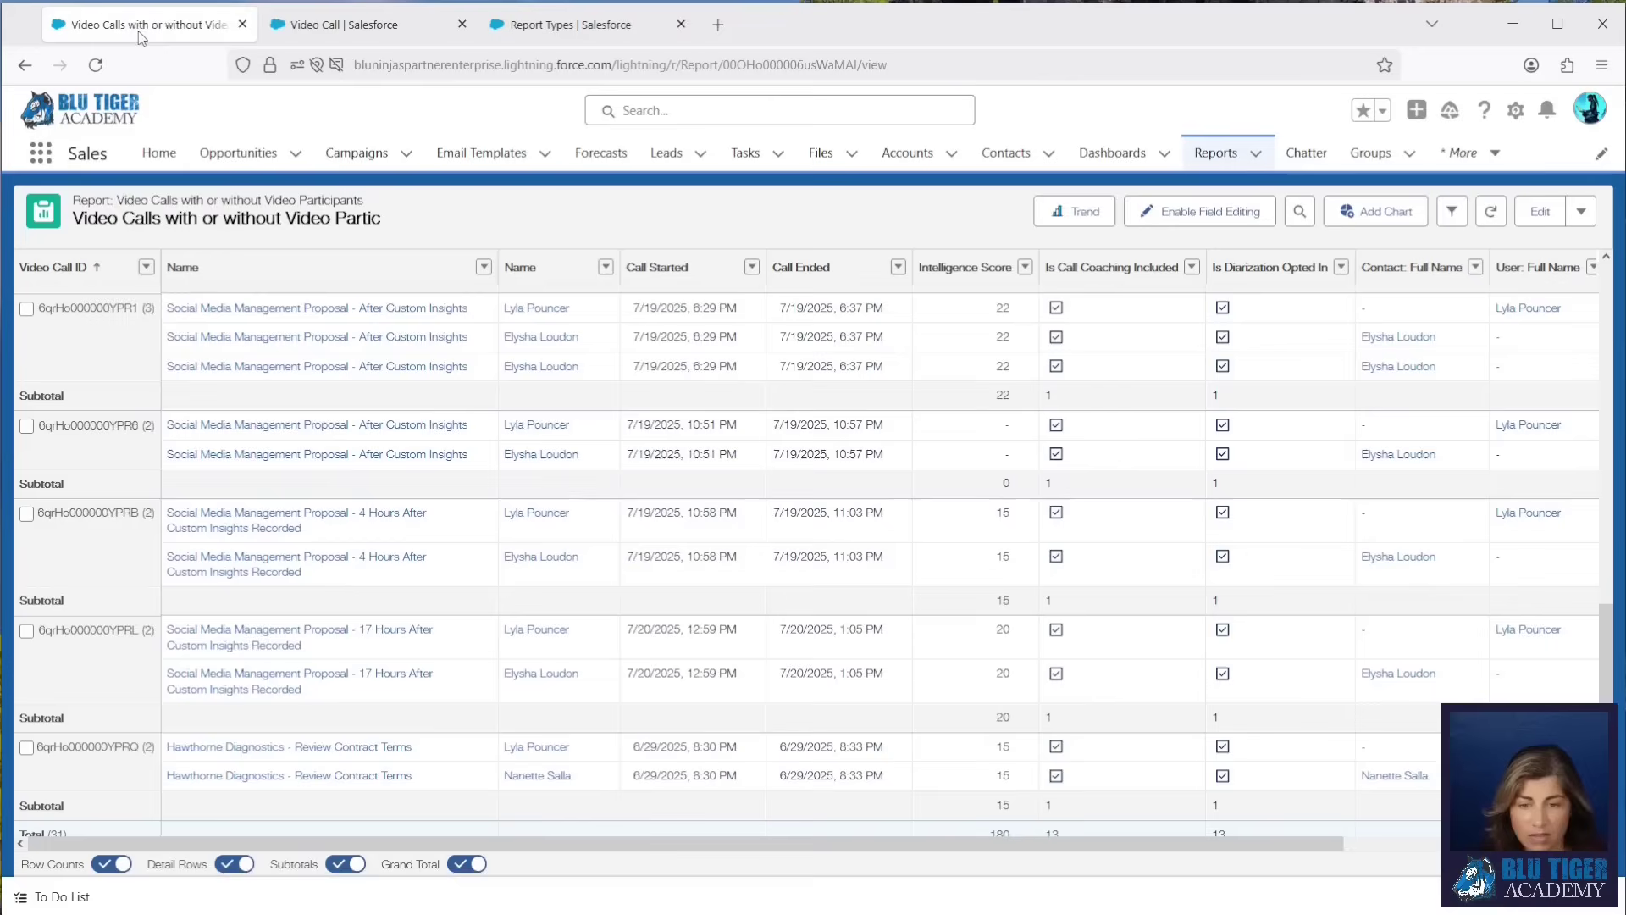
{"action": "left_click", "coordinate": [1540, 211]}
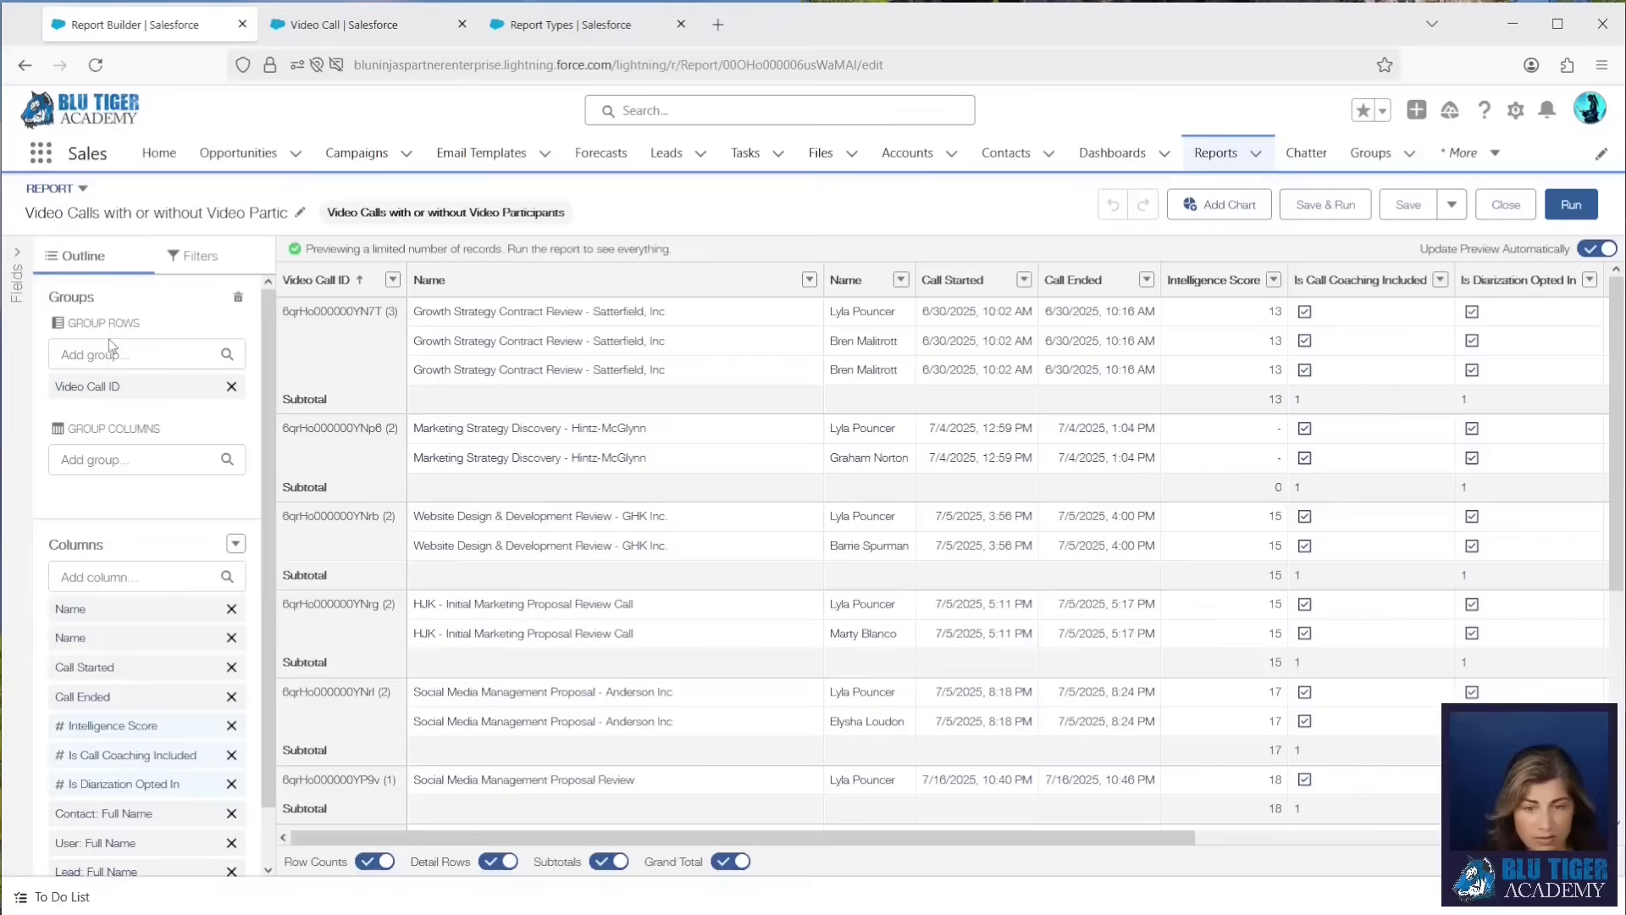
{"action": "left_click", "coordinate": [17, 252]}
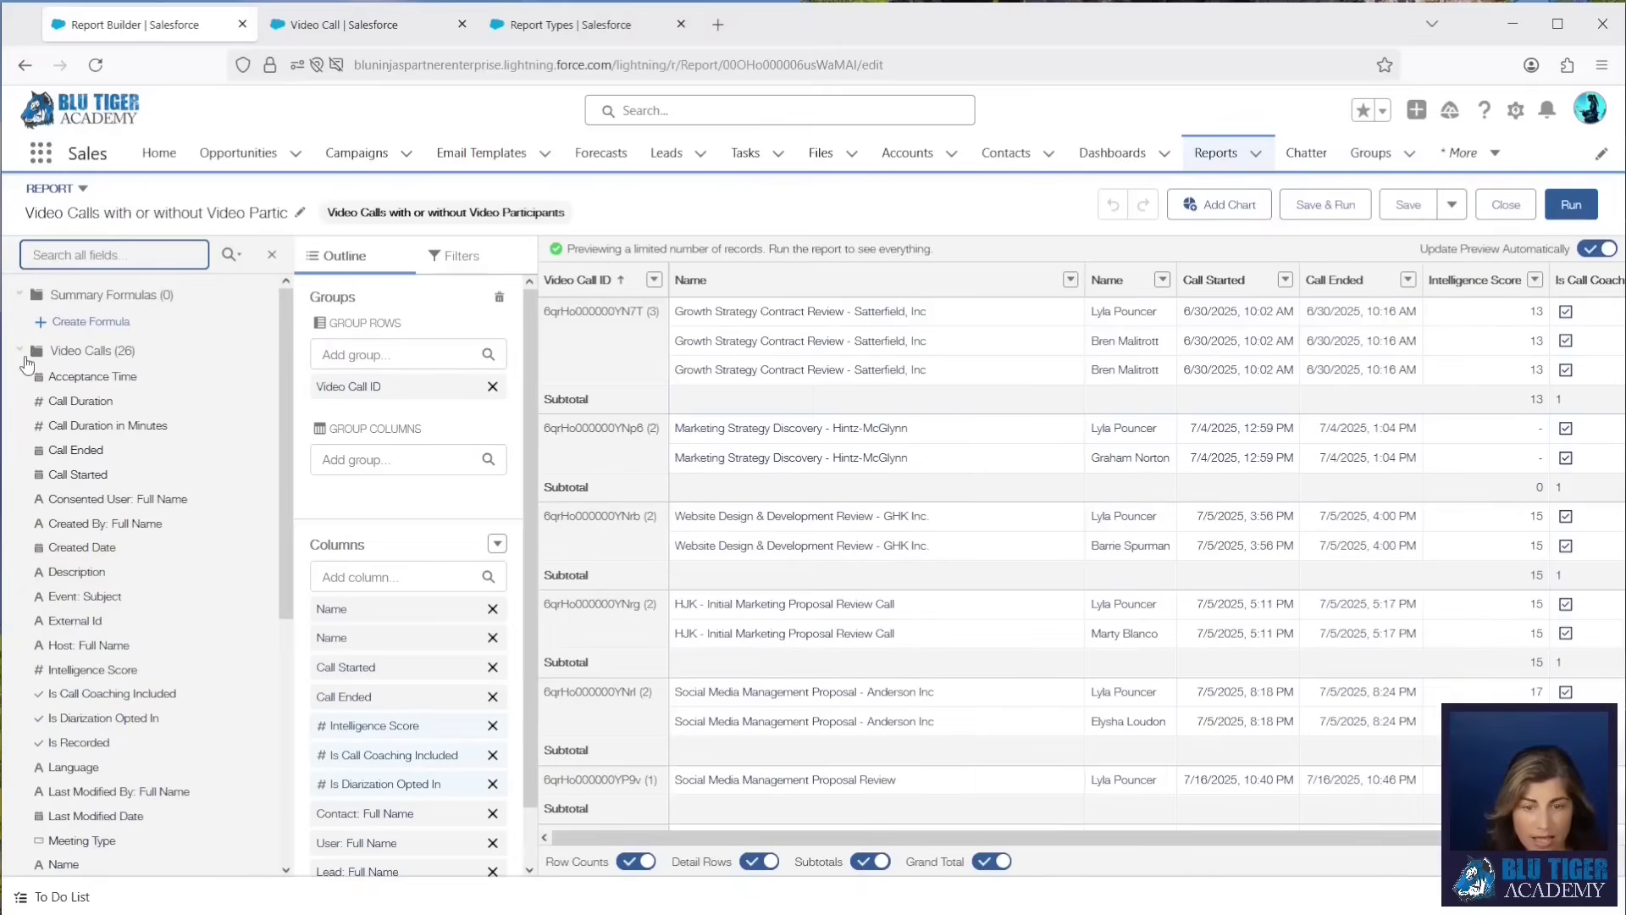
{"action": "left_click", "coordinate": [25, 359]}
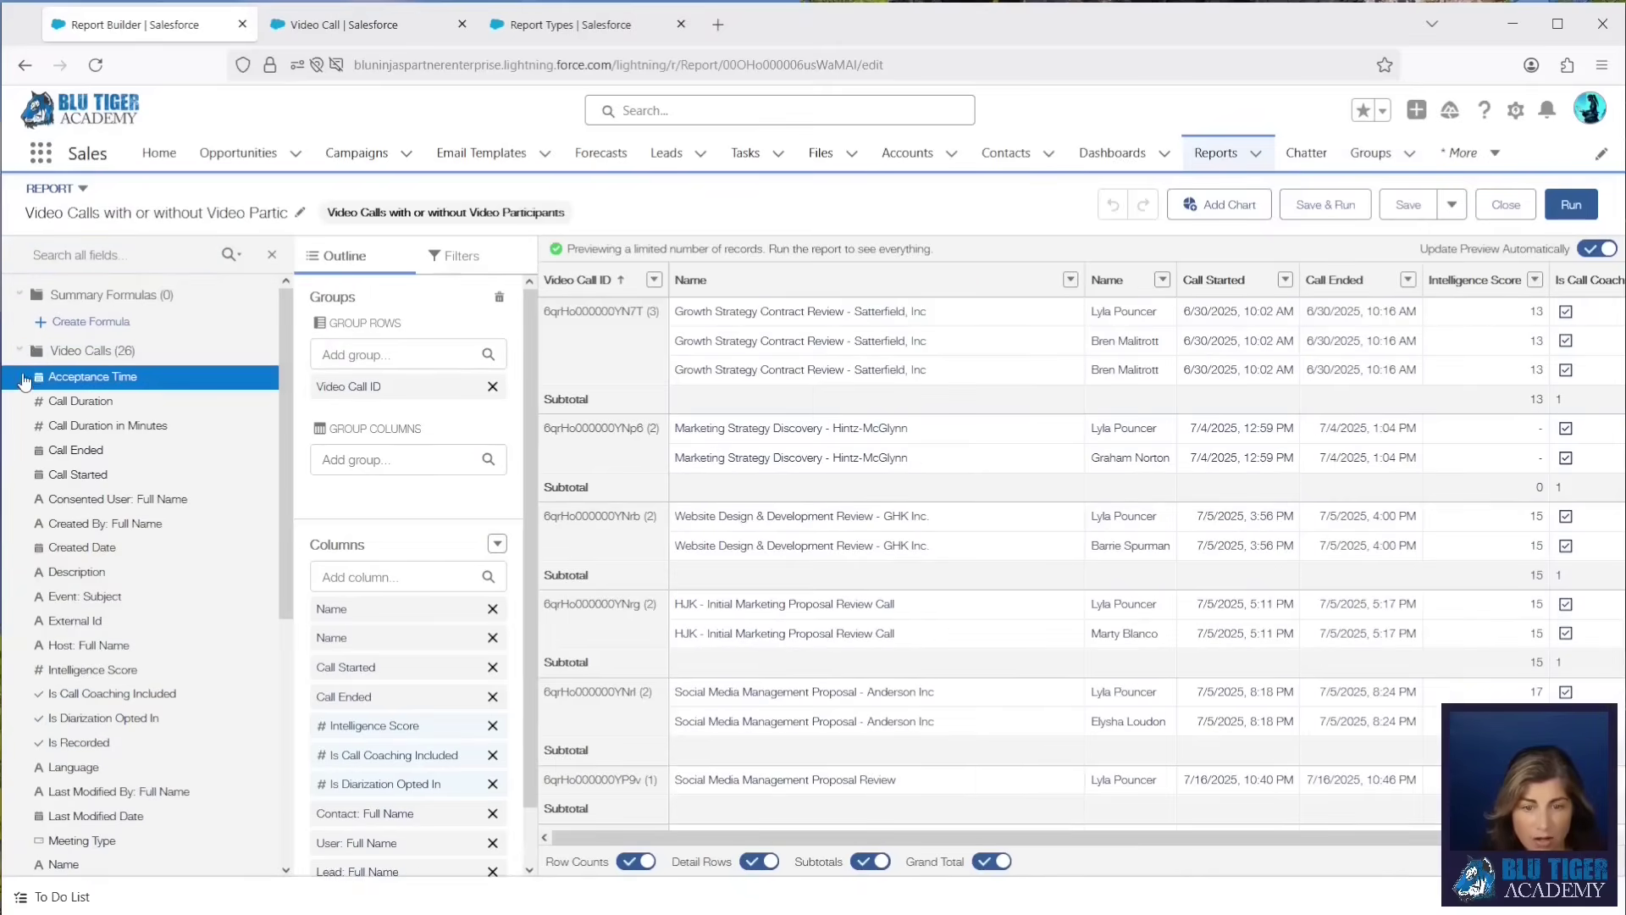
{"action": "left_click", "coordinate": [18, 349]}
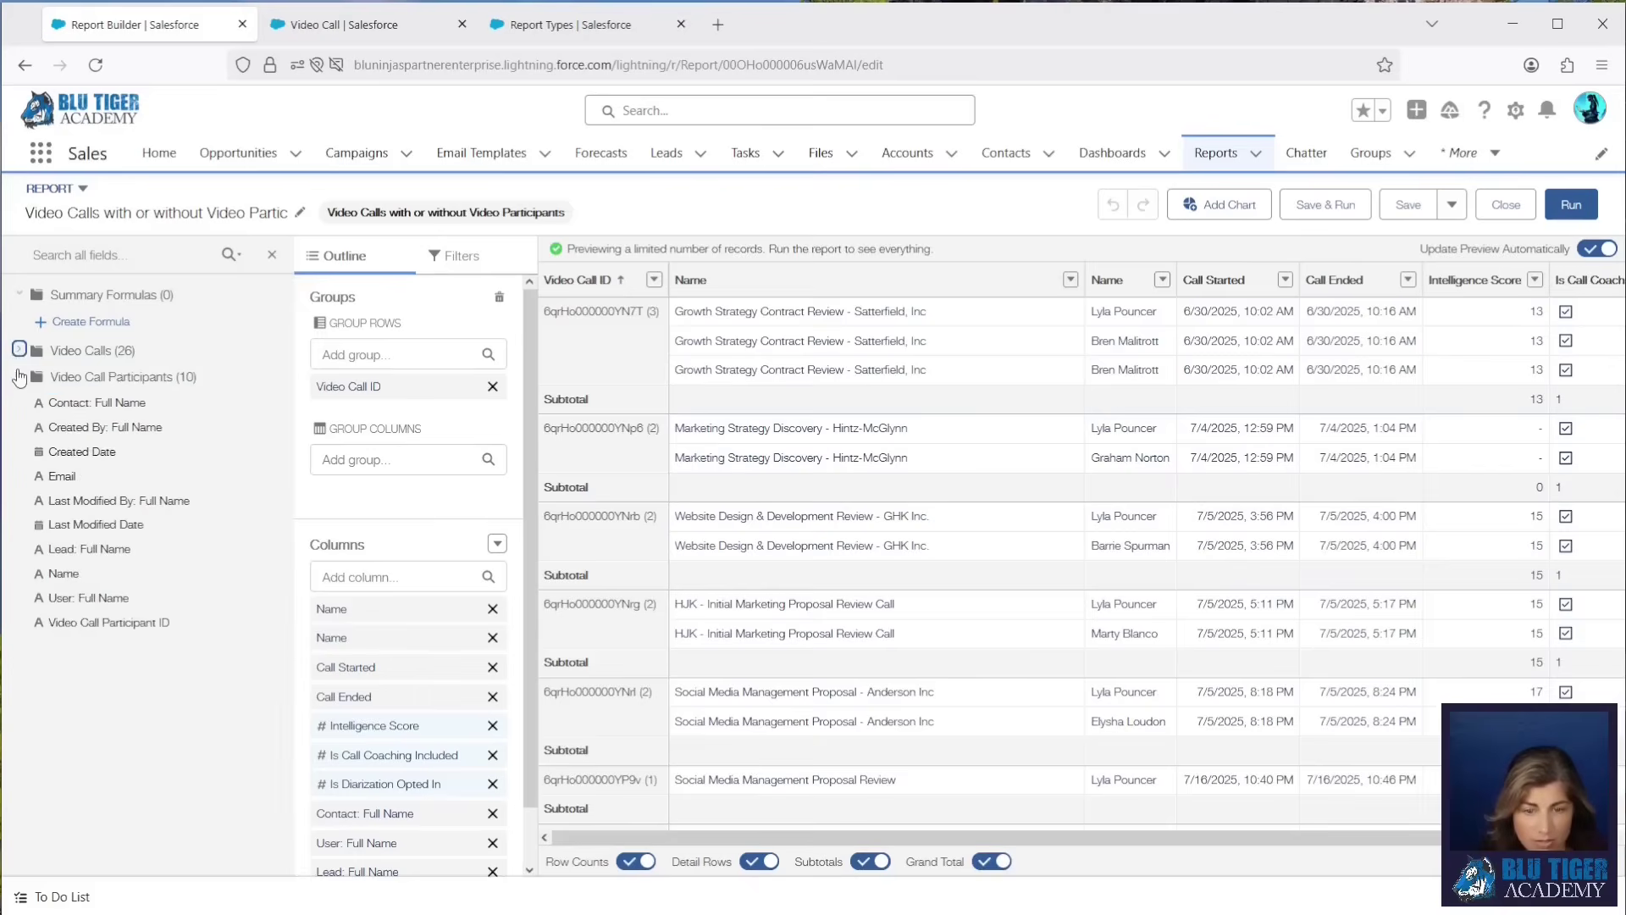
Reload the report builder and collapse the Video Calls, Video Call Participants and Contact Fields groups to reach Contact's Account Fields.
{"action": "left_click", "coordinate": [96, 65]}
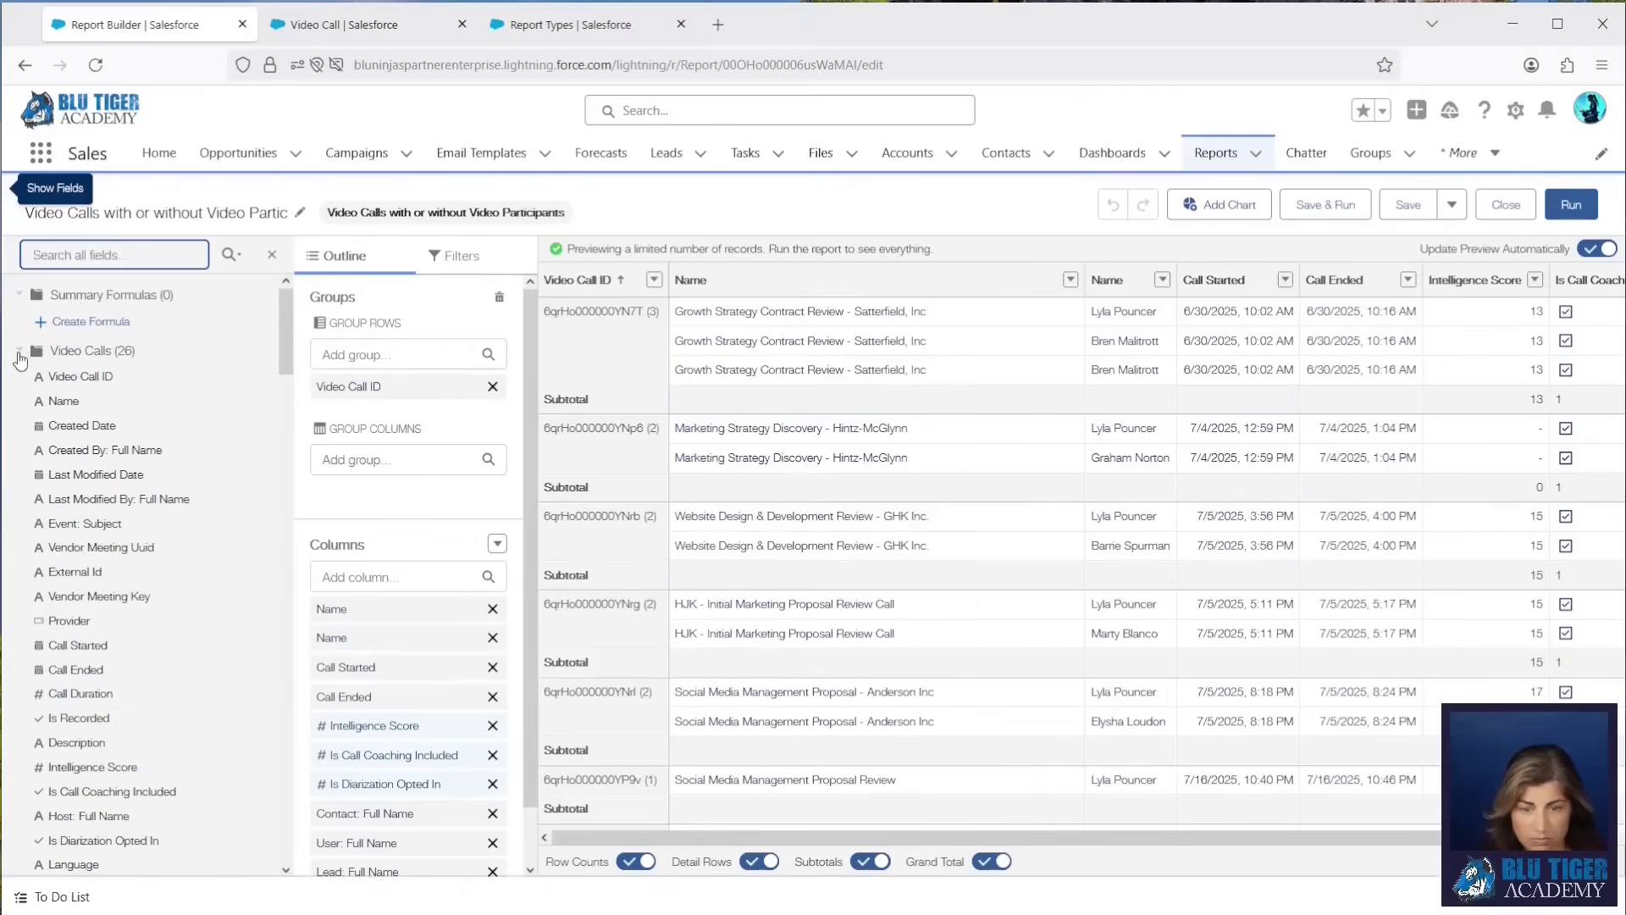
{"action": "left_click", "coordinate": [18, 351]}
{"action": "left_click", "coordinate": [18, 376]}
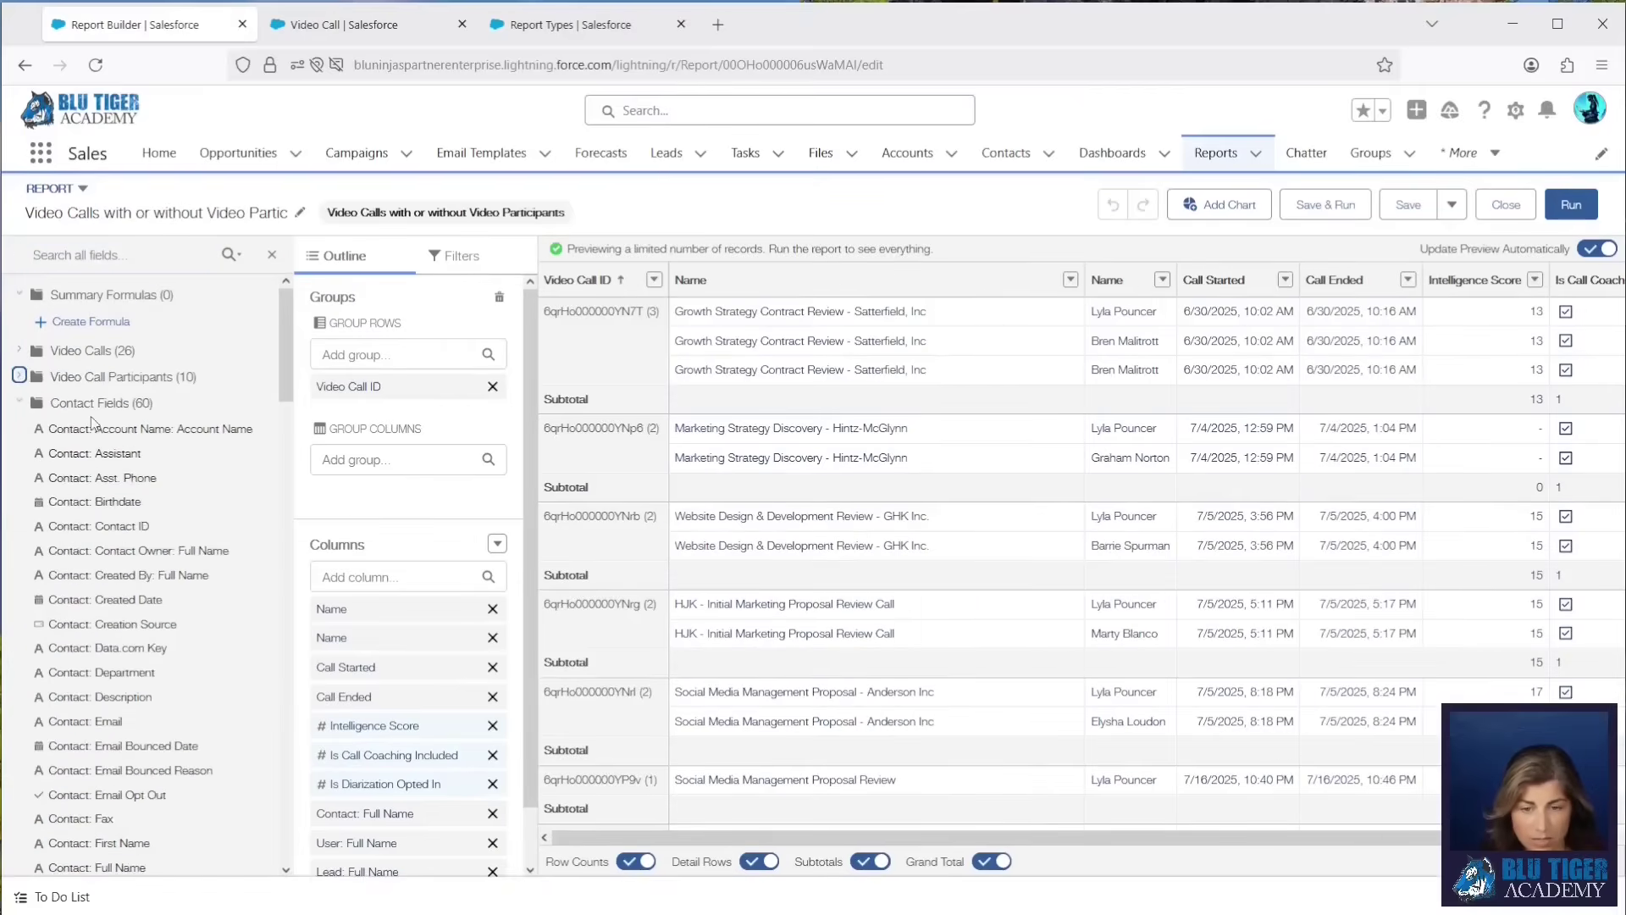
{"action": "left_click", "coordinate": [19, 404]}
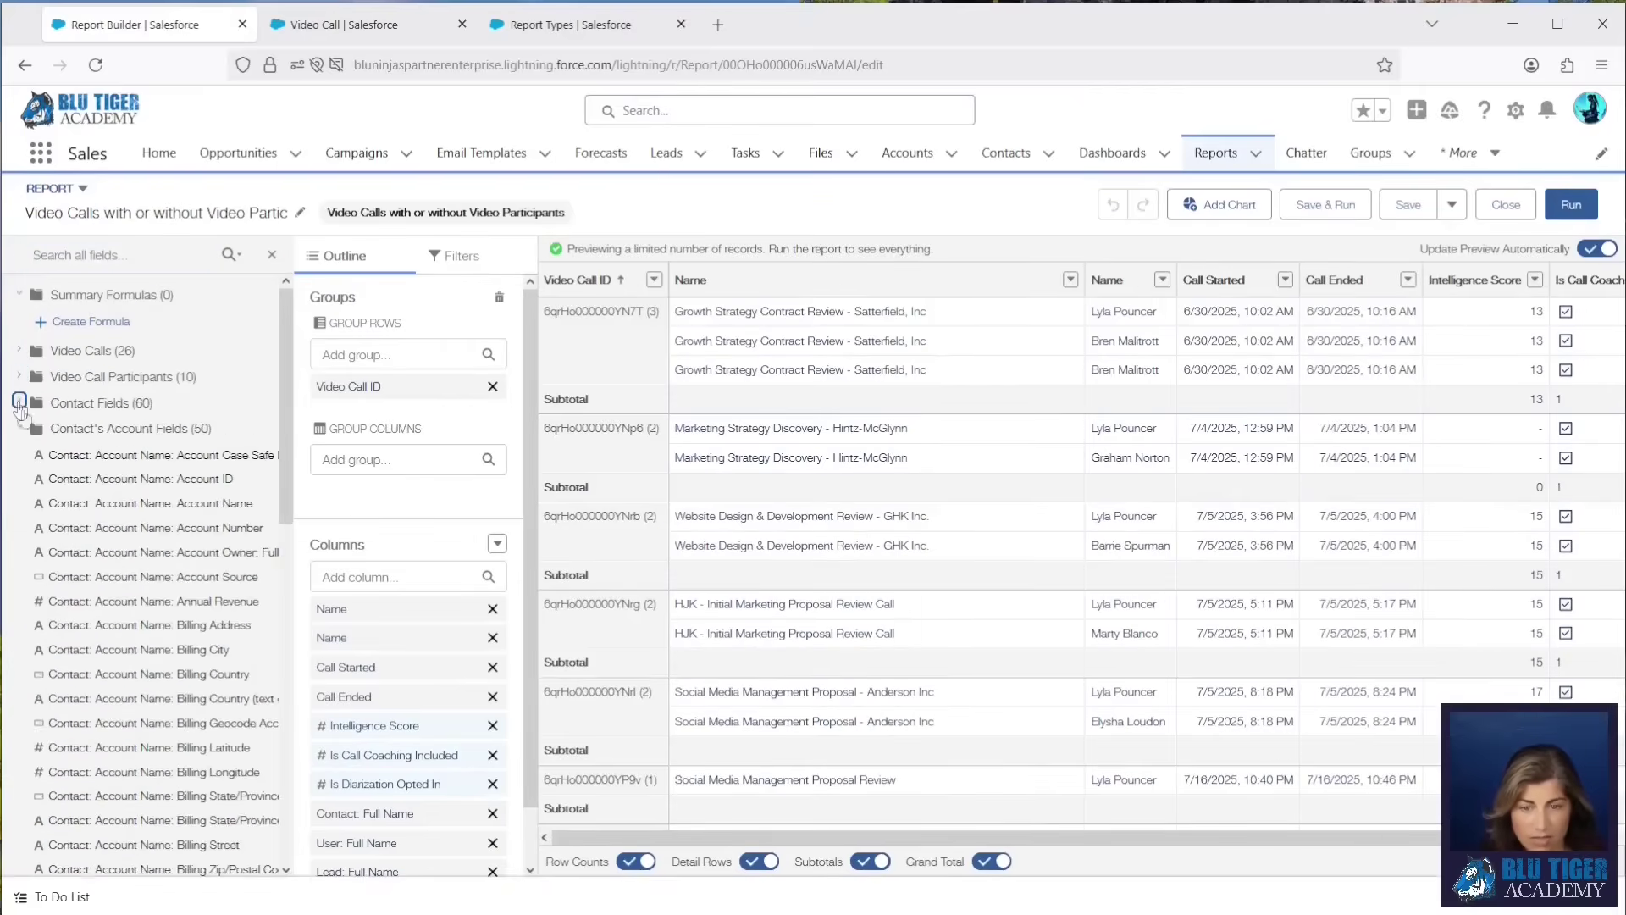